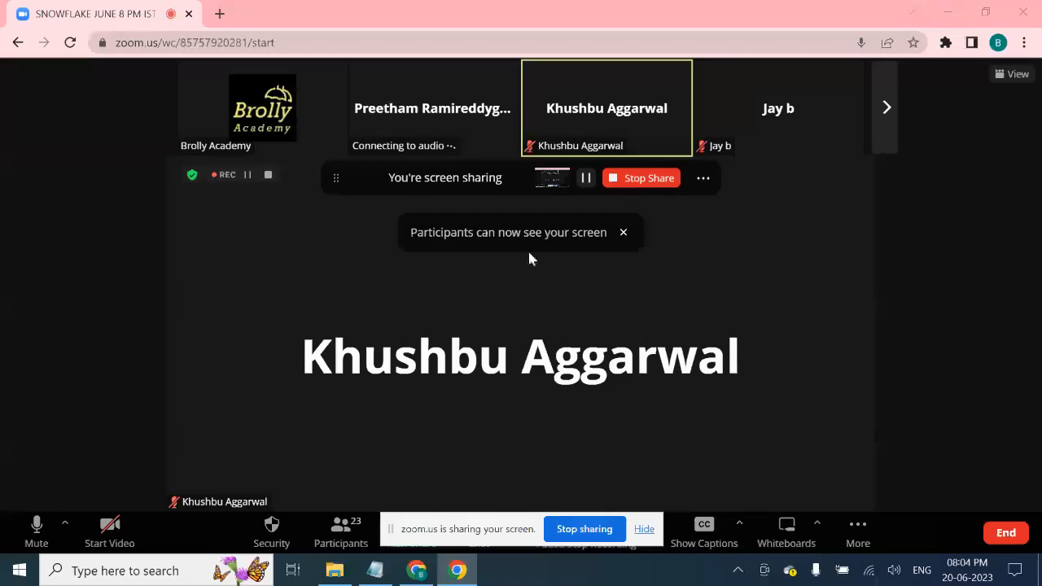
- Bring the Snowflake class notes forward in Notepad and dismiss the screen-sharing notice
{"action": "left_click", "coordinate": [375, 569]}
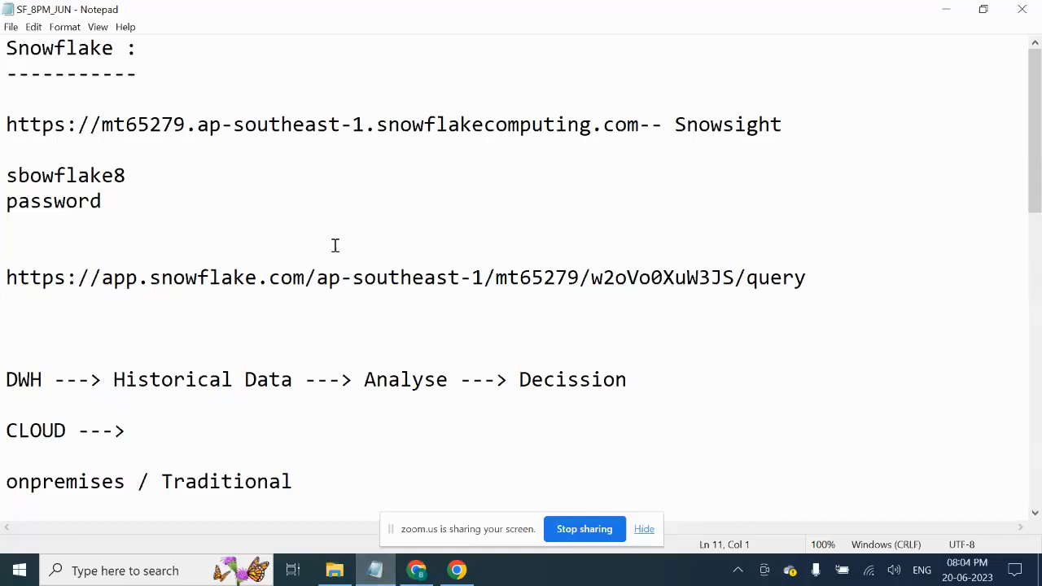
{"action": "left_click", "coordinate": [354, 233]}
{"action": "scroll", "coordinate": [354, 231], "scroll_direction": "down", "scroll_amount": 1}
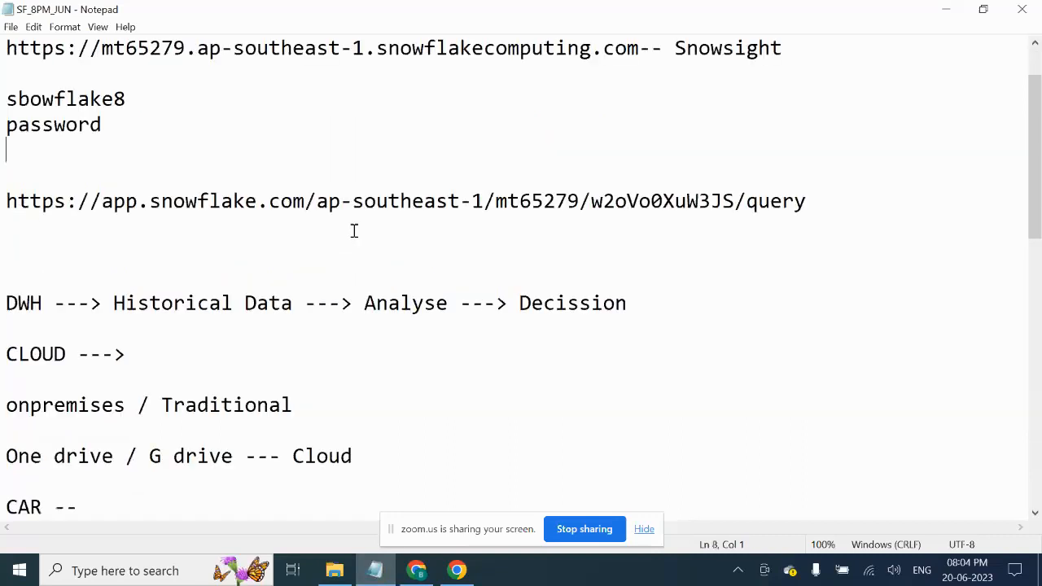
{"action": "scroll", "coordinate": [366, 231], "scroll_direction": "up", "scroll_amount": 1}
{"action": "scroll", "coordinate": [372, 234], "scroll_direction": "down", "scroll_amount": 11}
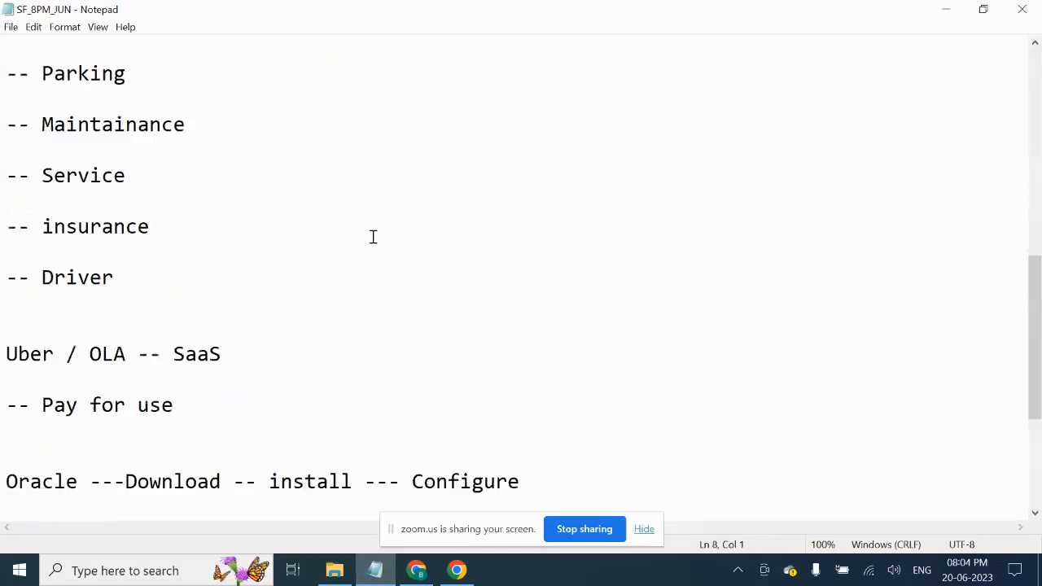
{"action": "scroll", "coordinate": [374, 241], "scroll_direction": "down", "scroll_amount": 1}
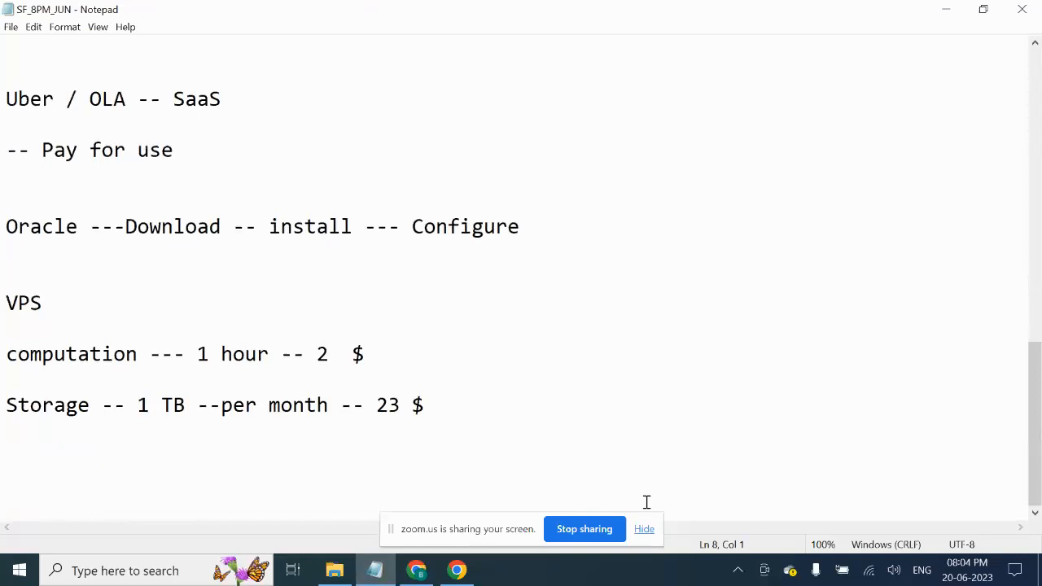
{"action": "left_click", "coordinate": [655, 534]}
{"action": "left_click", "coordinate": [645, 530]}
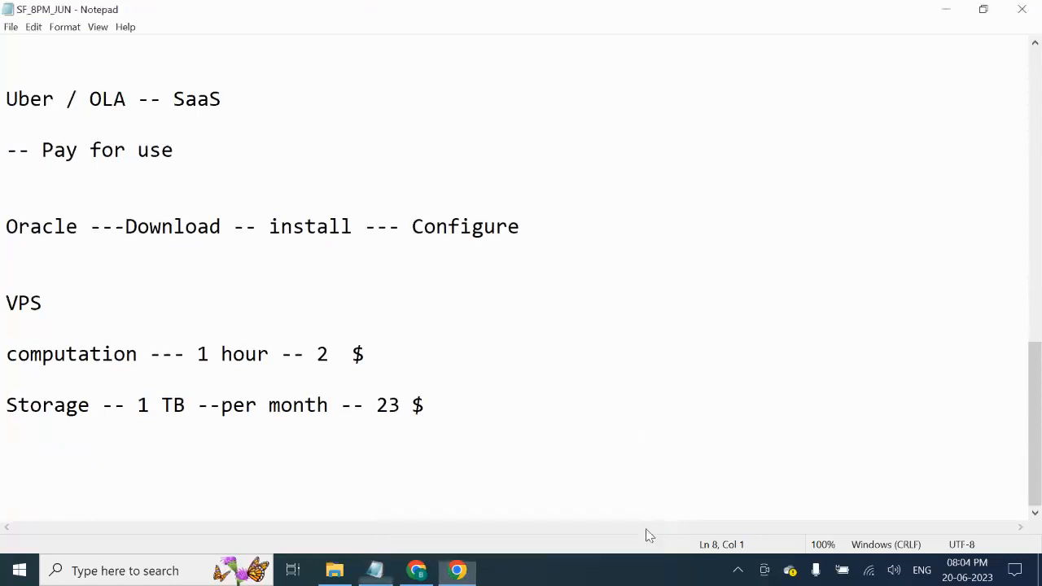
- Add a row of '=' signs below the Storage pricing line, then show the Snowflake_Classes folder
{"action": "left_click", "coordinate": [88, 444]}
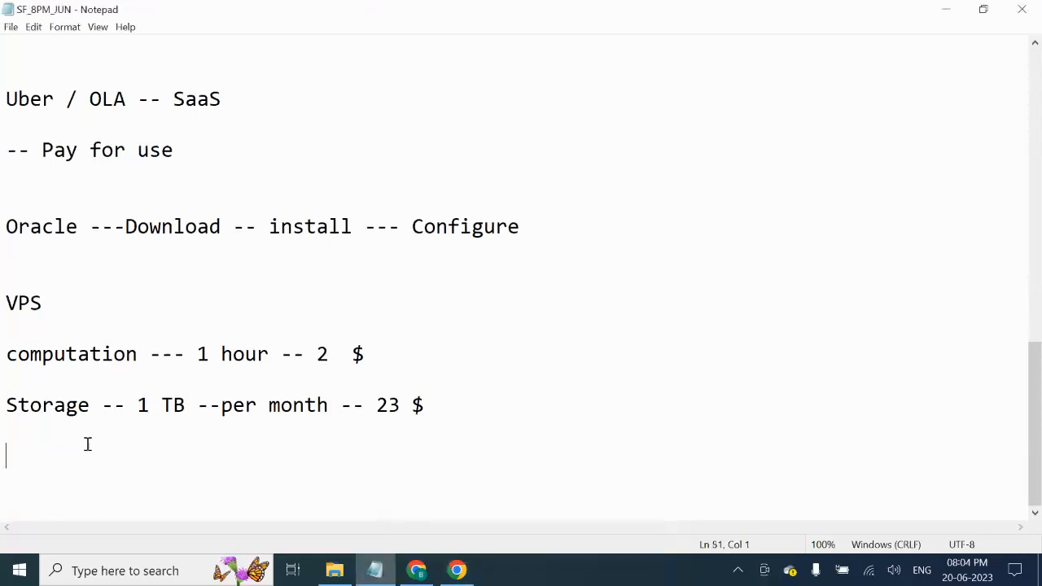
{"action": "type", "text": "========================================"}
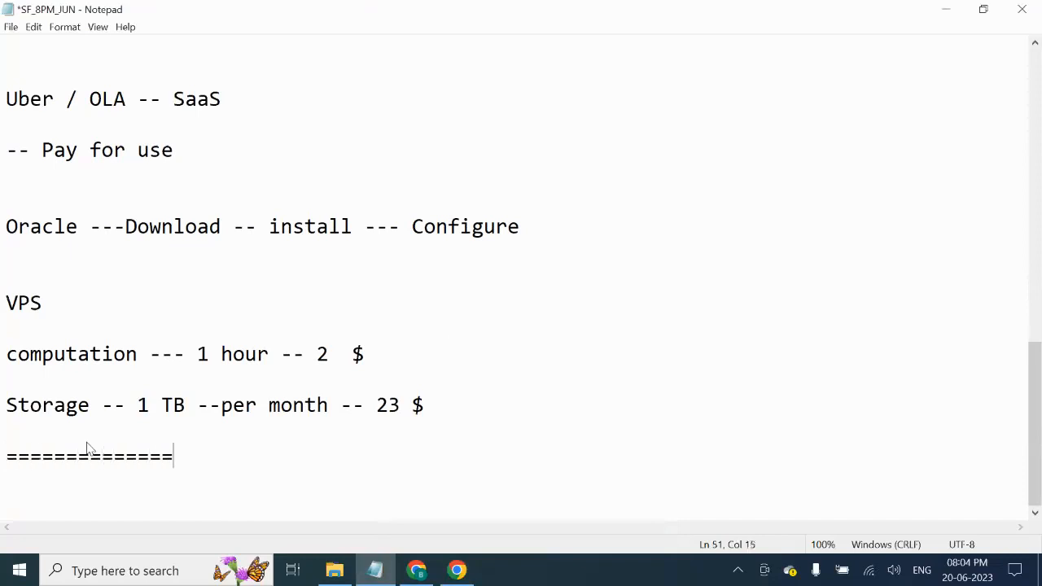
{"action": "key", "text": "Return"}
{"action": "key", "text": "Return"}
{"action": "key", "text": "Return"}
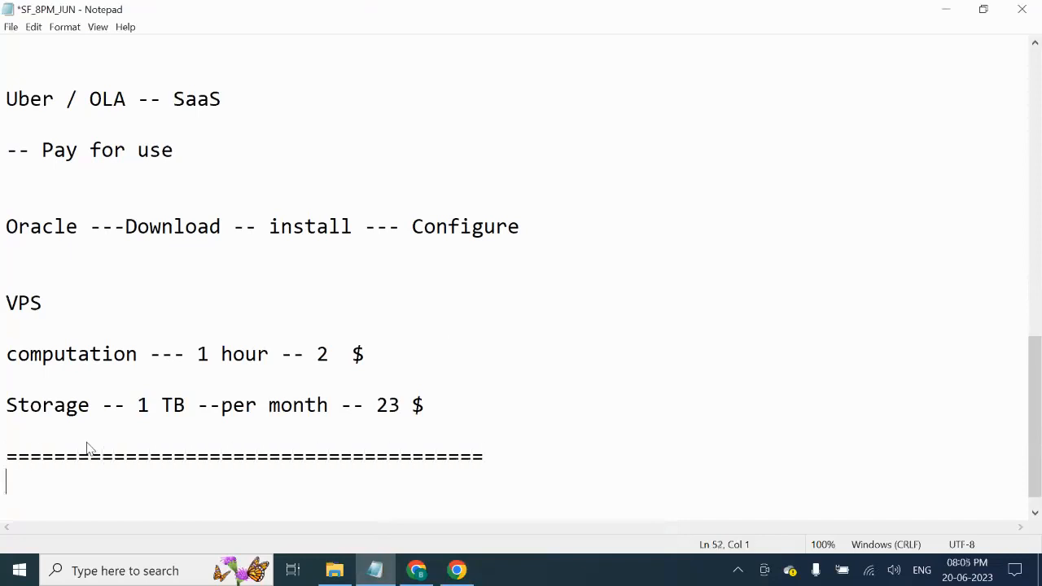
{"action": "scroll", "coordinate": [277, 310], "scroll_direction": "down", "scroll_amount": 1}
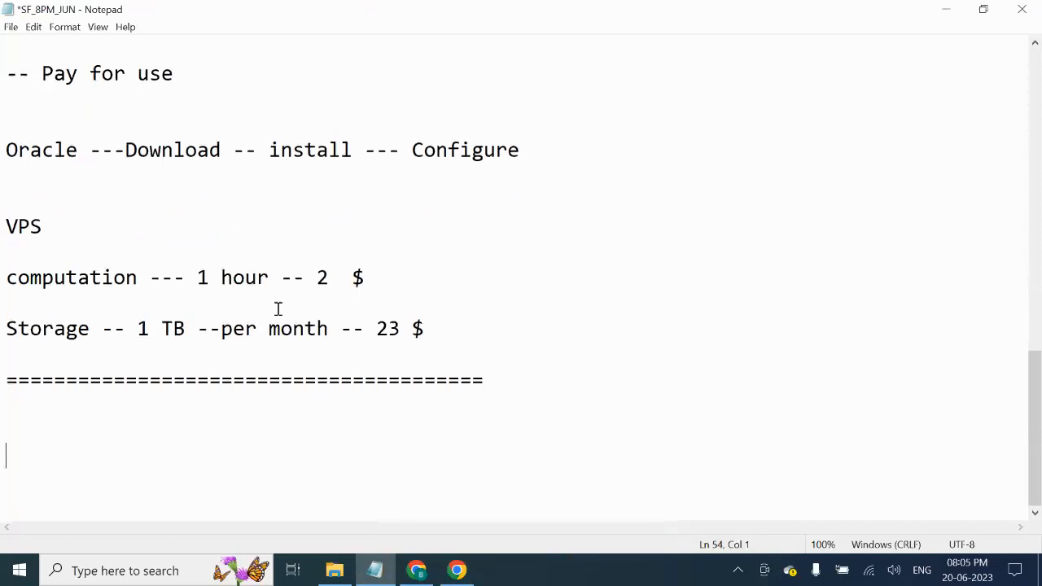
{"action": "scroll", "coordinate": [292, 316], "scroll_direction": "up", "scroll_amount": 1}
{"action": "scroll", "coordinate": [291, 316], "scroll_direction": "up", "scroll_amount": 2}
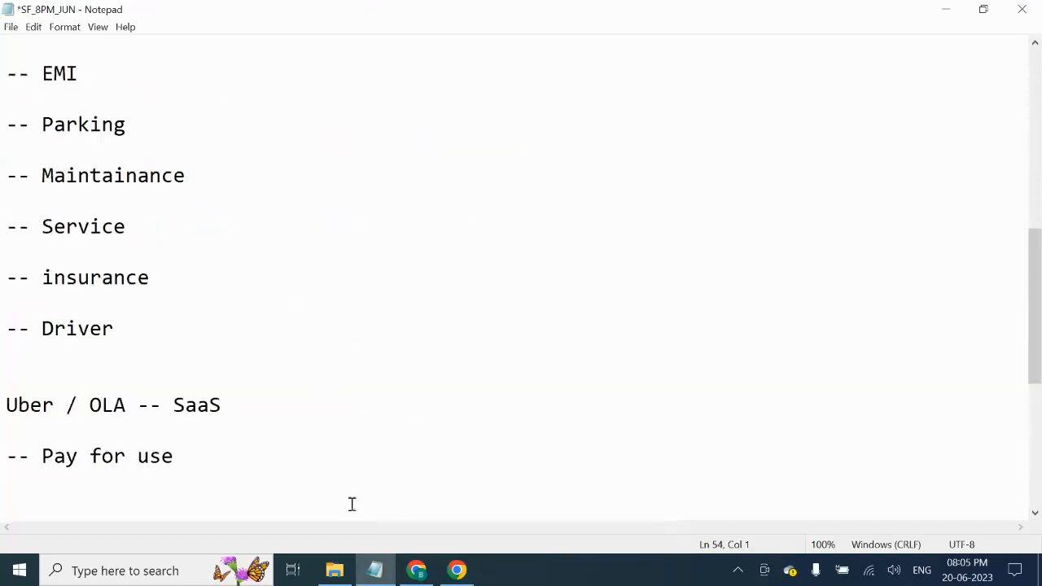
{"action": "left_click", "coordinate": [334, 570]}
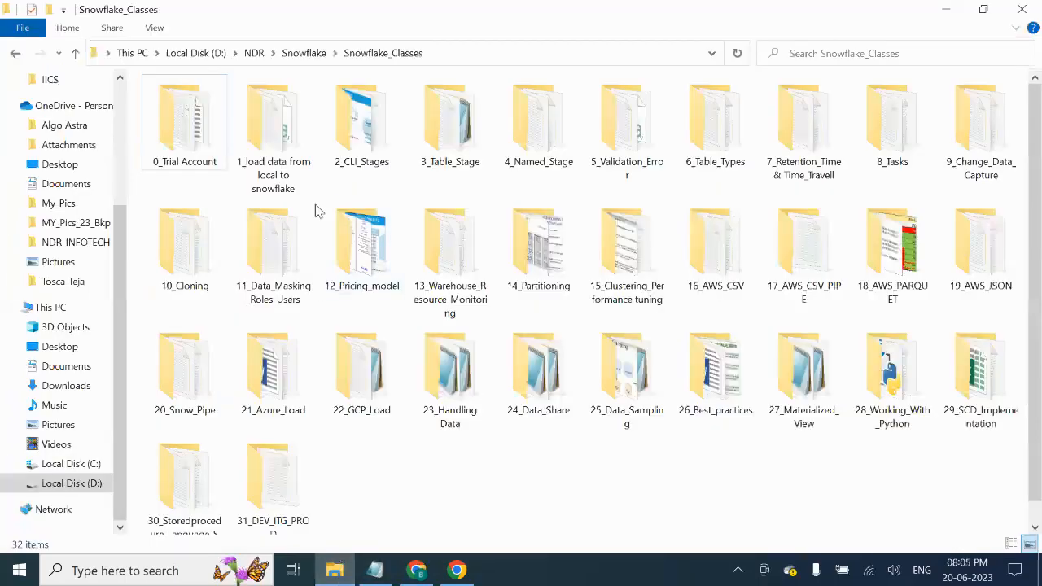
- Open '1_load data from local to snowflake', select 1_EMP and 1_EMP_7, then return to Notepad
{"action": "double_click", "coordinate": [277, 159]}
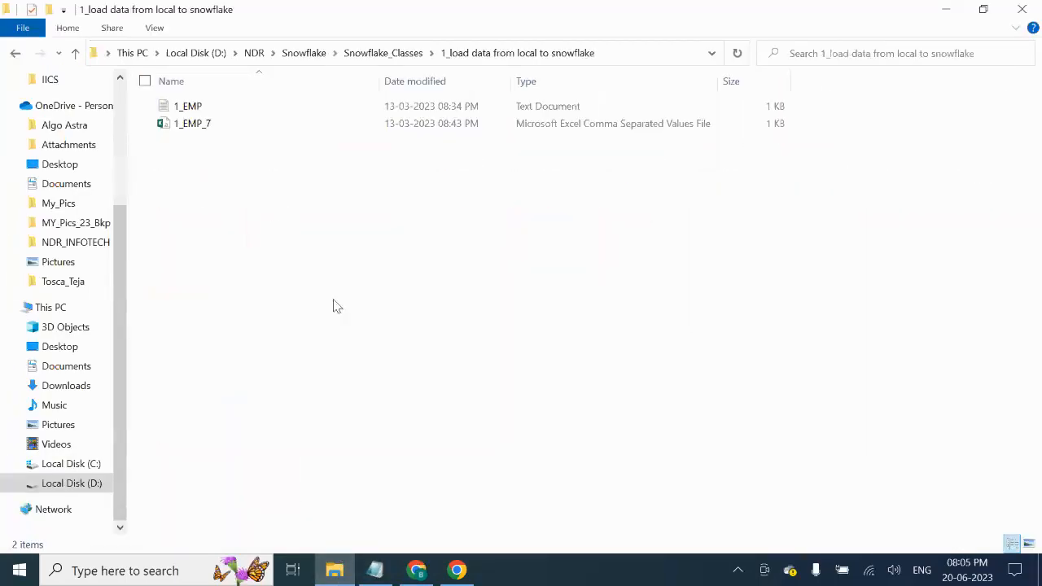
{"action": "left_click", "coordinate": [218, 108]}
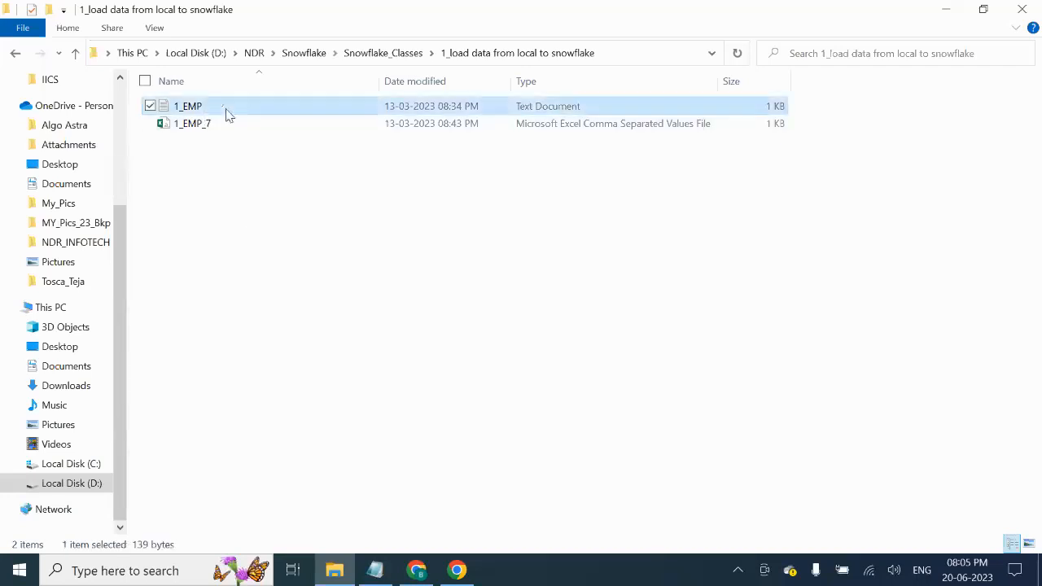
{"action": "left_click", "coordinate": [255, 125]}
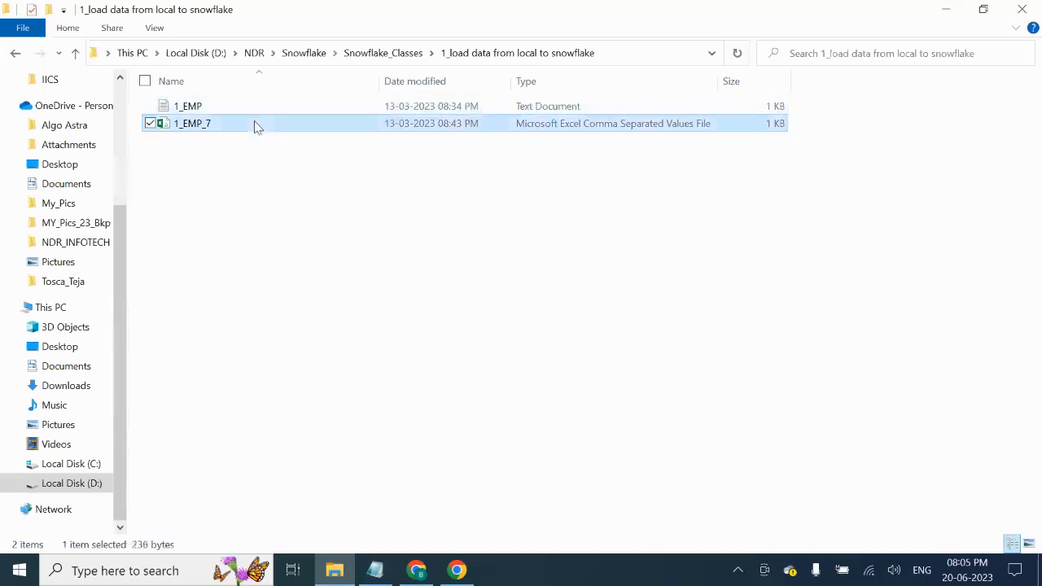
{"action": "left_click", "coordinate": [273, 106]}
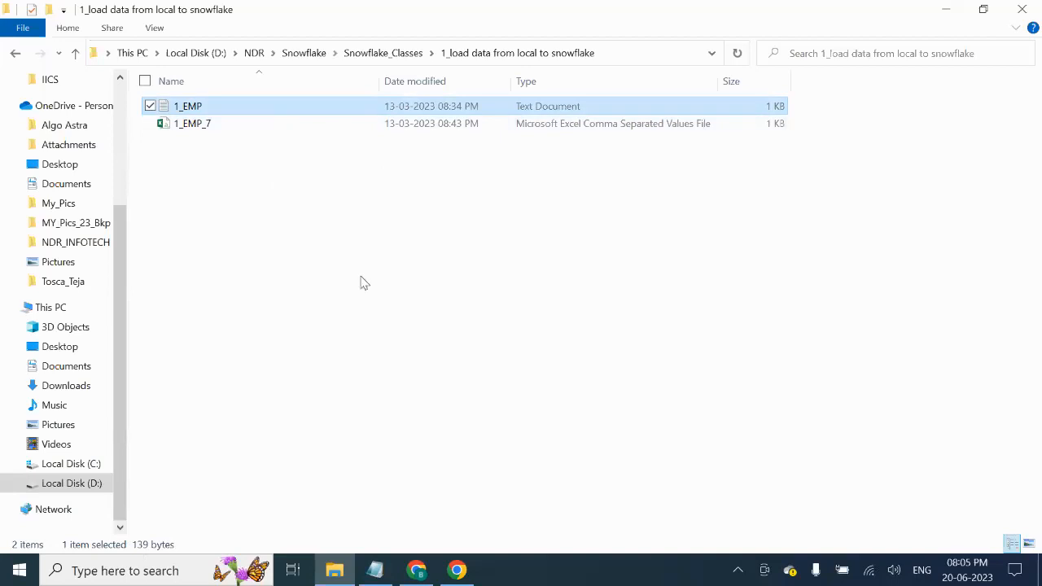
{"action": "left_click", "coordinate": [374, 570]}
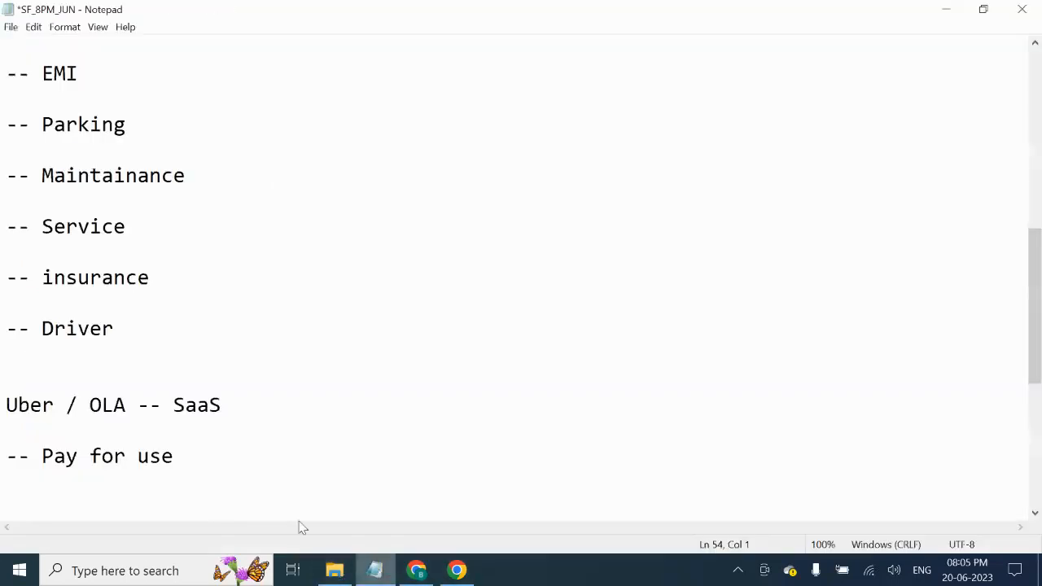
- Copy the first snowflakecomputing.com URL at the top of the notes and return to Chrome
{"action": "scroll", "coordinate": [190, 431], "scroll_direction": "down", "scroll_amount": 2}
{"action": "scroll", "coordinate": [165, 456], "scroll_direction": "down", "scroll_amount": 1}
{"action": "left_click", "coordinate": [196, 408]}
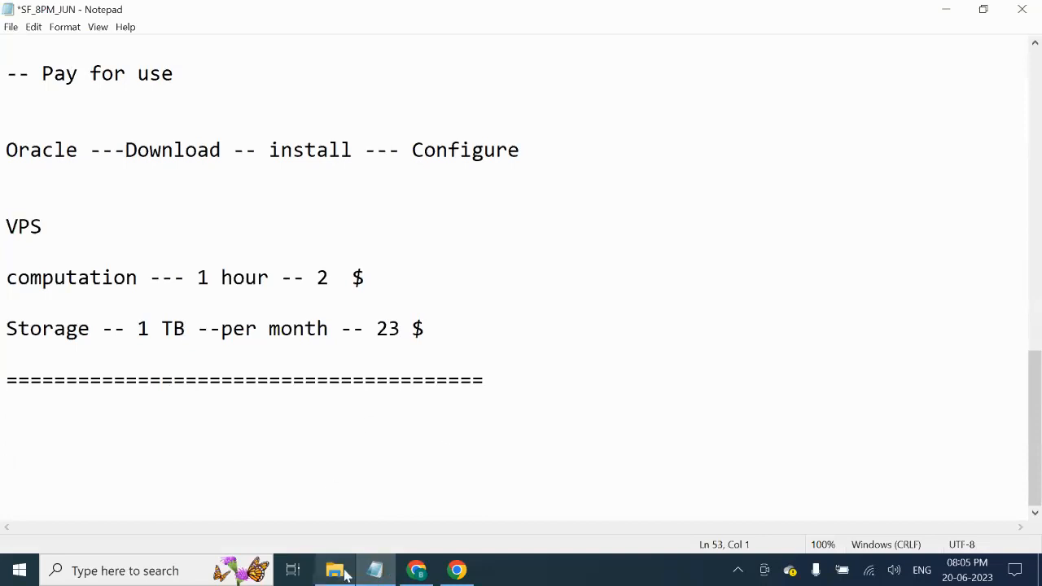
{"action": "left_click_drag", "start_coordinate": [1033, 366], "coordinate": [1035, 41]}
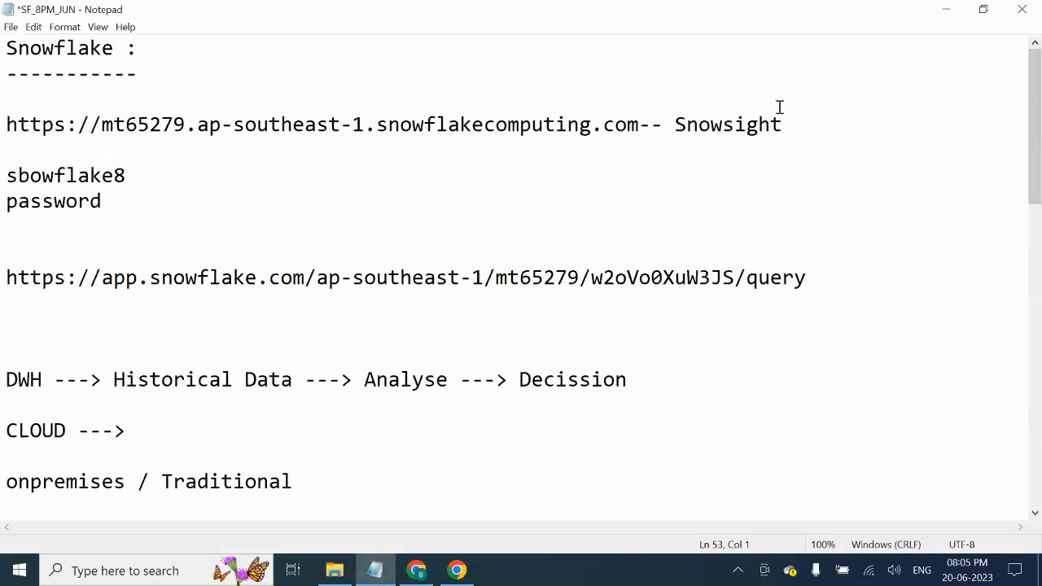
{"action": "left_click_drag", "start_coordinate": [639, 124], "coordinate": [2, 118]}
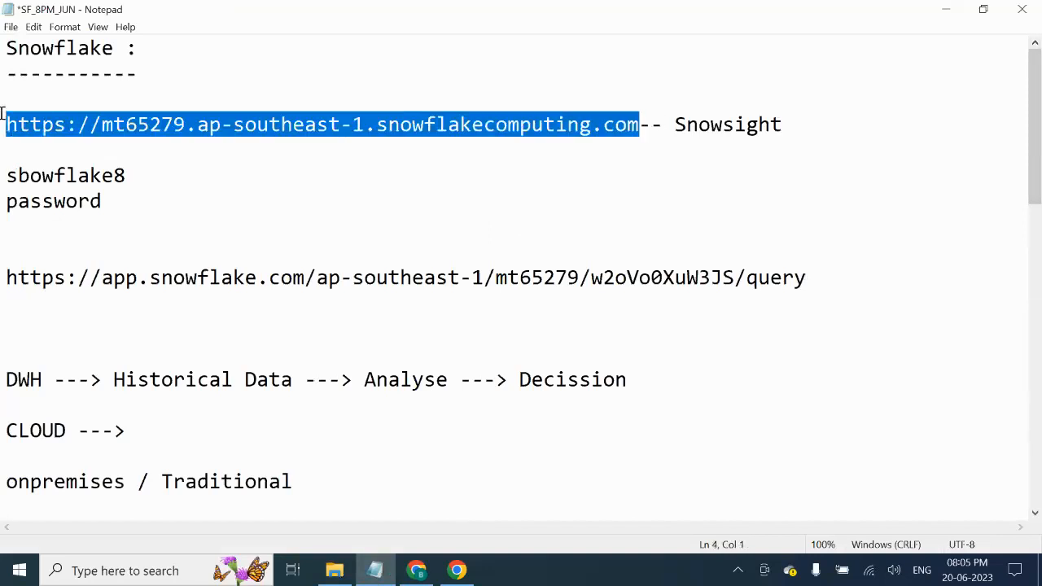
{"action": "left_click_drag", "start_coordinate": [583, 278], "coordinate": [2, 278]}
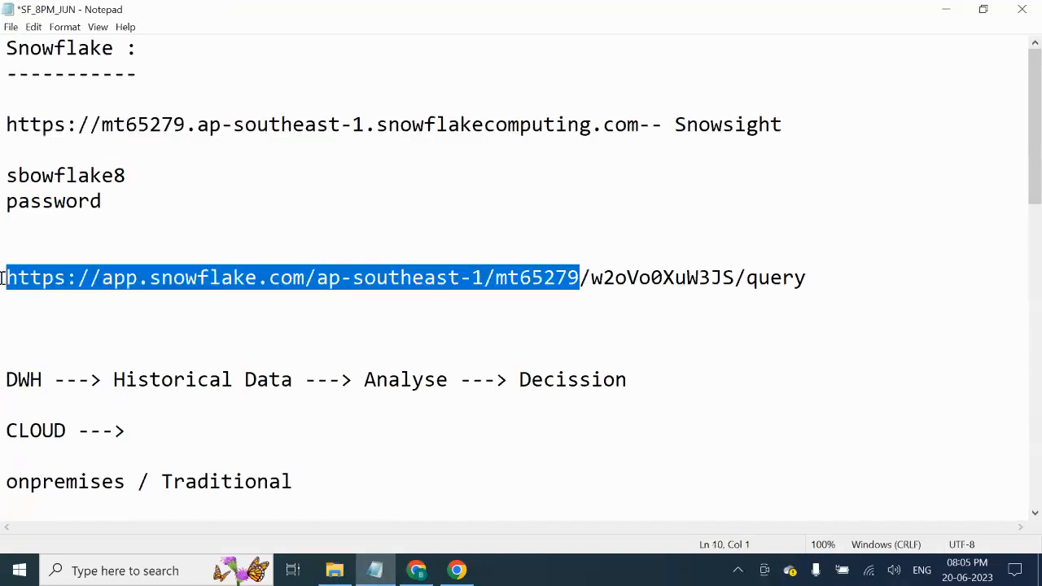
{"action": "left_click_drag", "start_coordinate": [640, 123], "coordinate": [2, 135]}
{"action": "key", "text": "ctrl+c"}
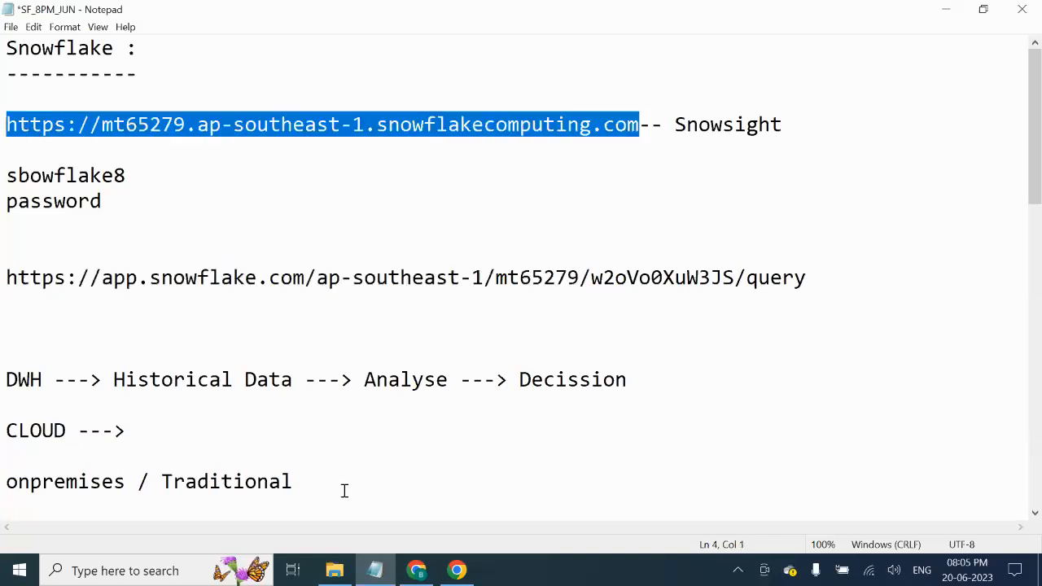
{"action": "left_click", "coordinate": [416, 569]}
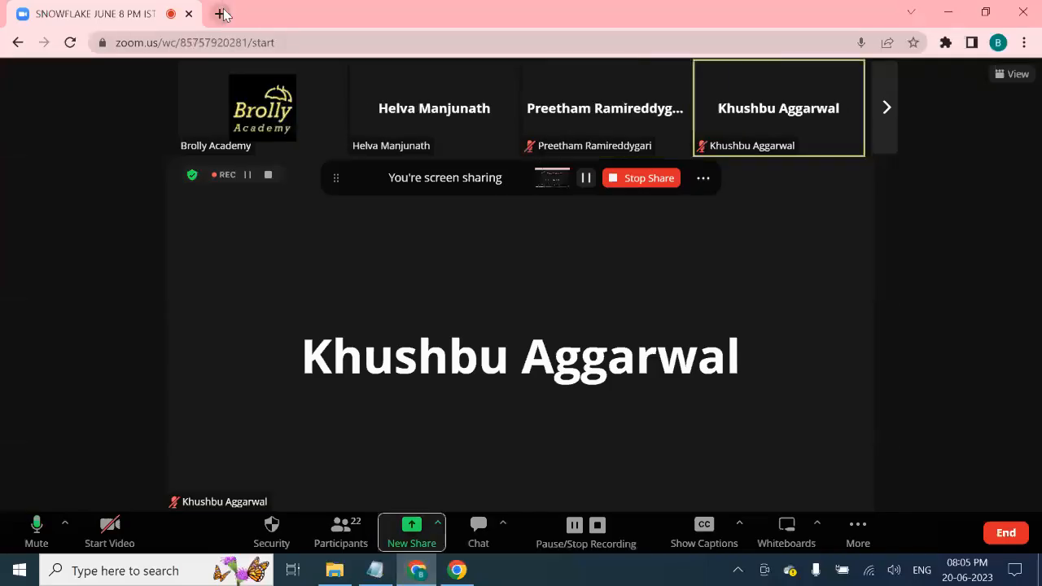
- Open the copied Snowflake account URL in a new browser tab
{"action": "left_click", "coordinate": [221, 15]}
{"action": "left_click", "coordinate": [301, 46]}
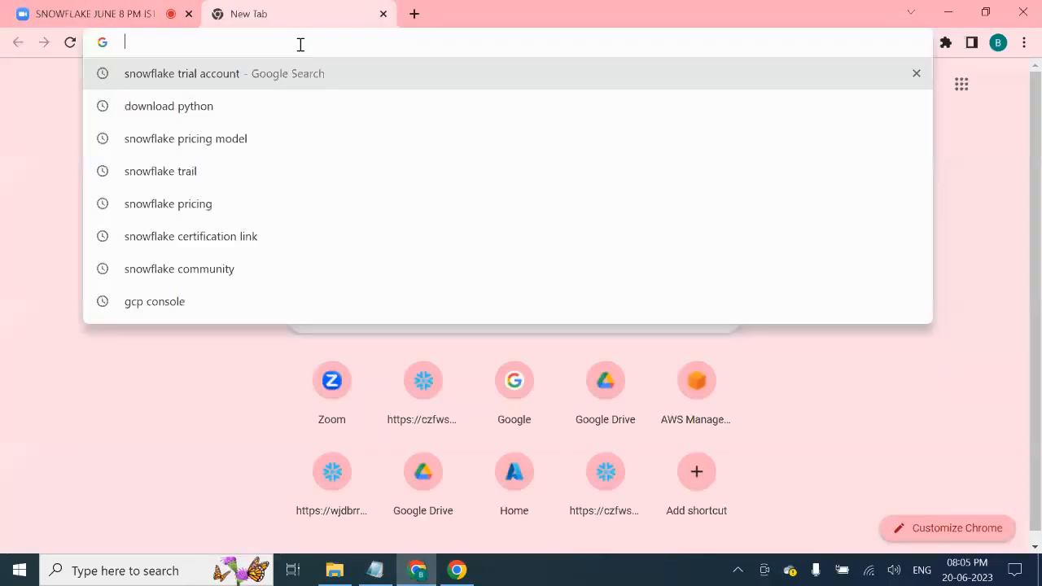
{"action": "key", "text": "ctrl+v"}
{"action": "key", "text": "Return"}
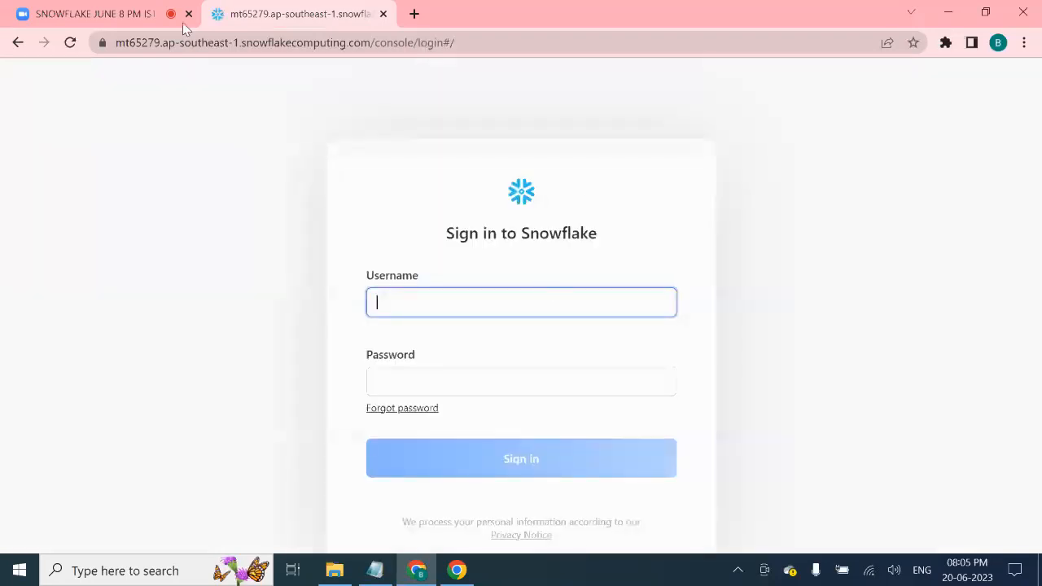
- Highlight the account identifier within the sign-in page address
{"action": "left_click", "coordinate": [505, 42]}
{"action": "left_click", "coordinate": [509, 42]}
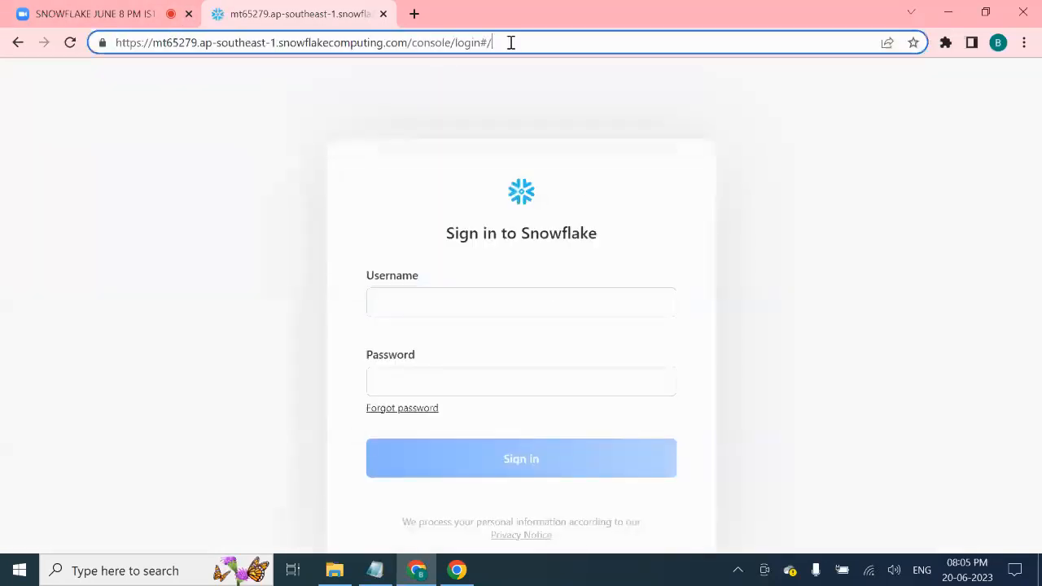
{"action": "left_click_drag", "start_coordinate": [198, 42], "coordinate": [266, 51]}
{"action": "left_click_drag", "start_coordinate": [153, 42], "coordinate": [277, 47]}
{"action": "left_click", "coordinate": [207, 42]}
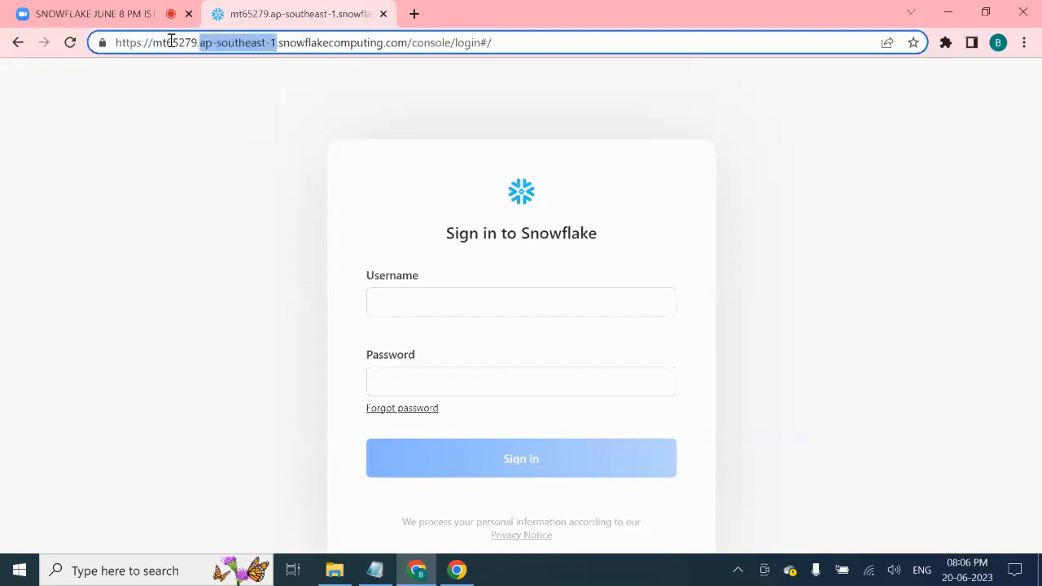
{"action": "left_click_drag", "start_coordinate": [153, 43], "coordinate": [193, 43]}
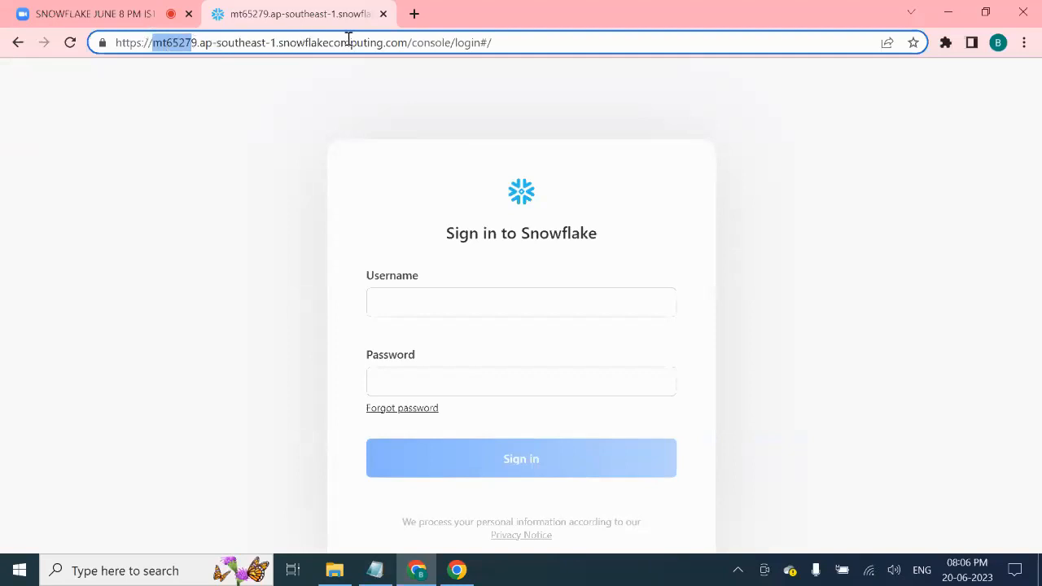
{"action": "left_click", "coordinate": [499, 44]}
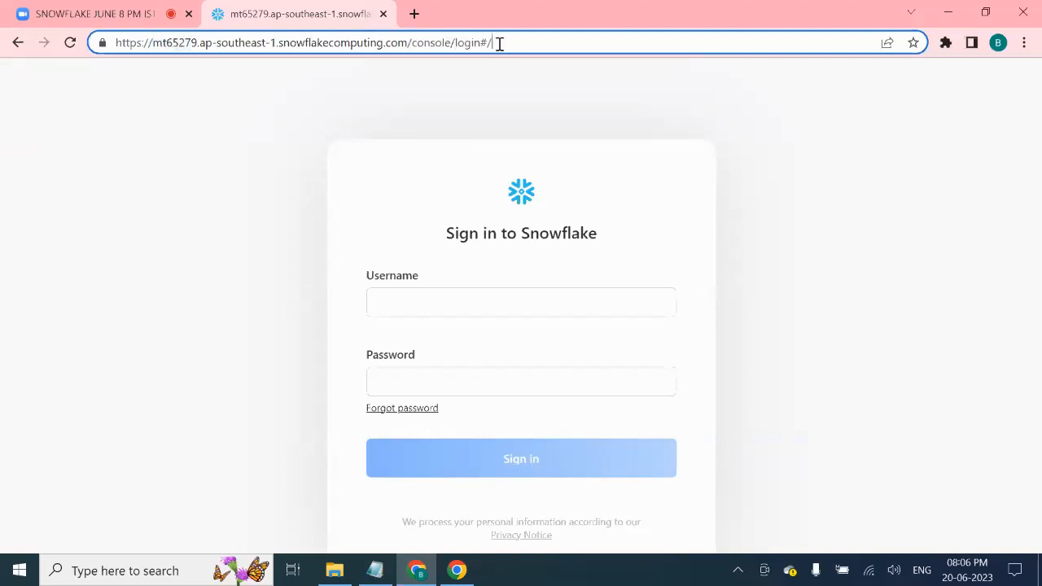
{"action": "left_click_drag", "start_coordinate": [514, 41], "coordinate": [64, 46]}
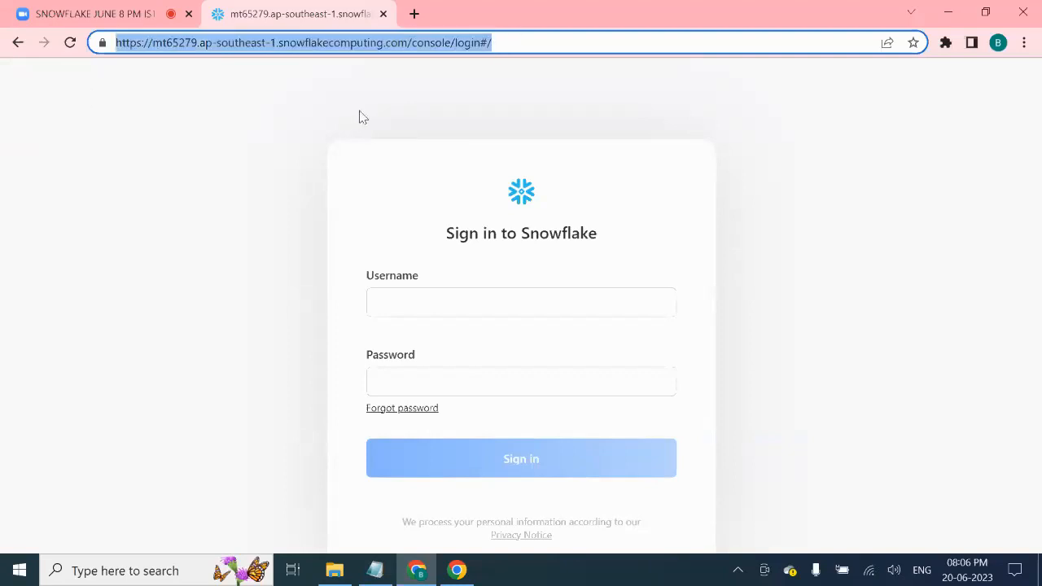
{"action": "left_click", "coordinate": [518, 44]}
{"action": "left_click_drag", "start_coordinate": [523, 43], "coordinate": [114, 51]}
{"action": "left_click", "coordinate": [166, 42]}
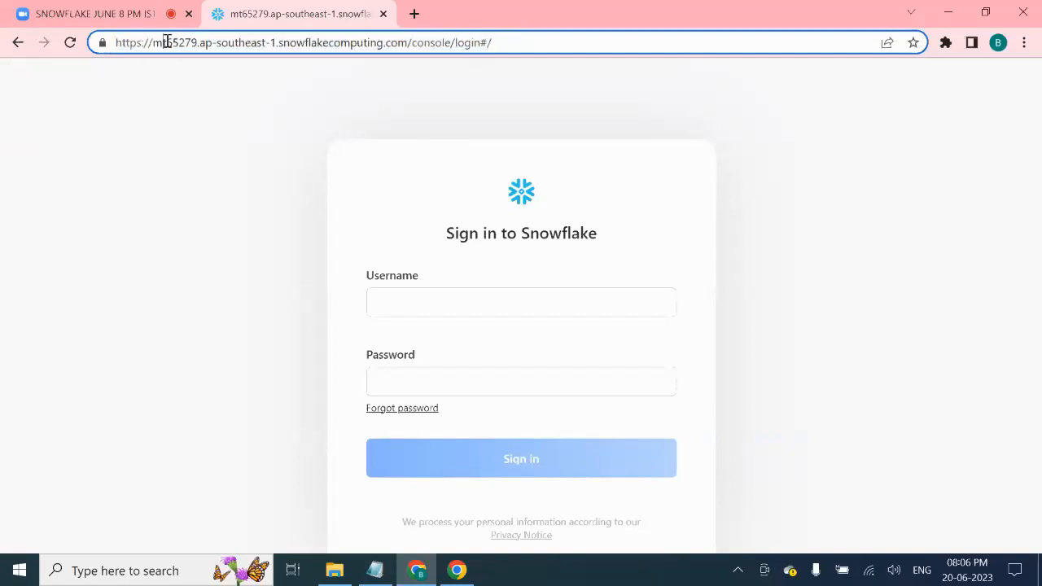
{"action": "left_click", "coordinate": [522, 44]}
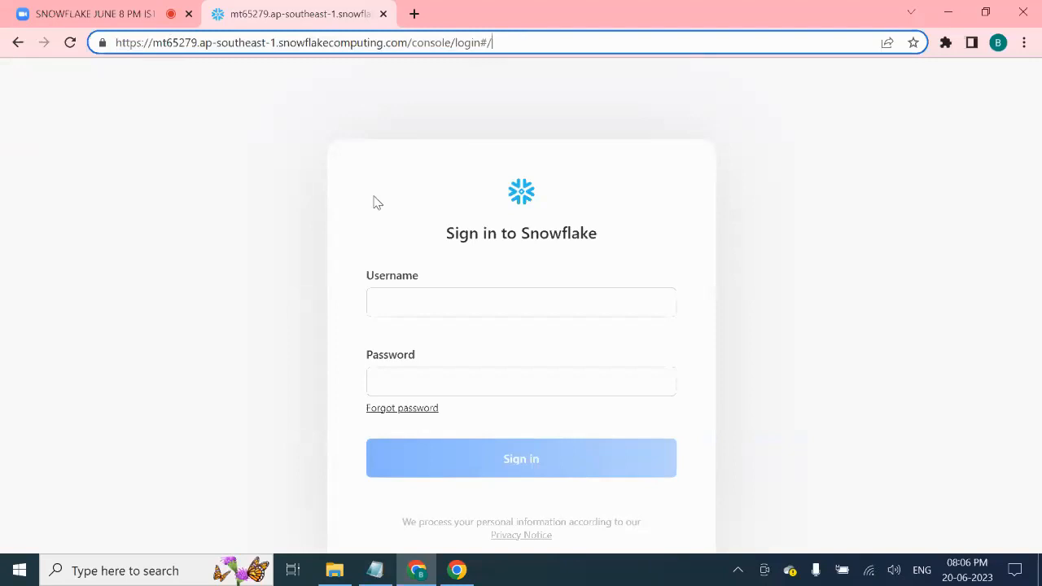
- Enter the account username and password and sign in to Snowflake
{"action": "left_click", "coordinate": [480, 302]}
{"action": "type", "text": "snowflake8"}
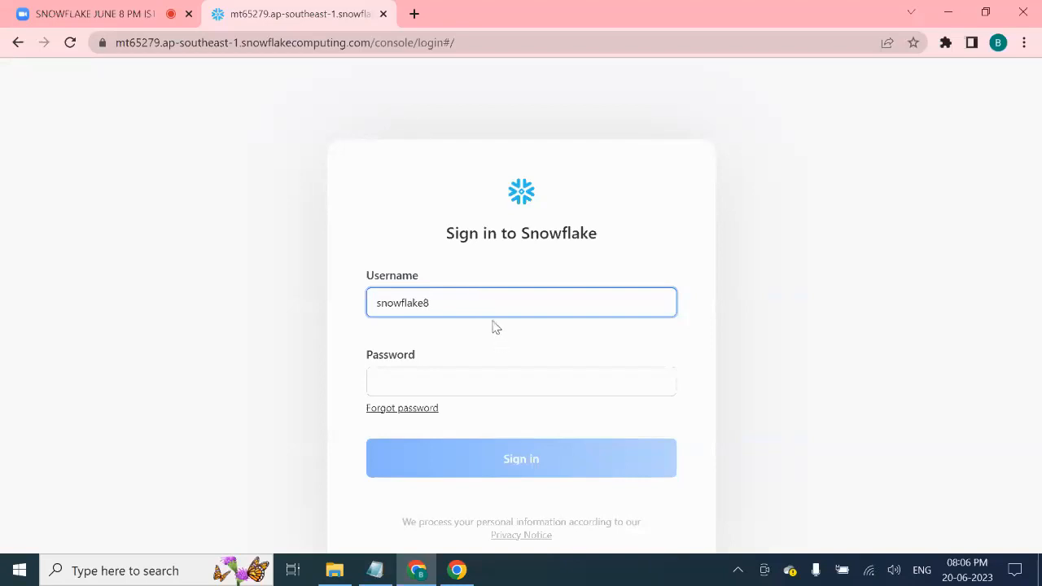
{"action": "left_click", "coordinate": [437, 386]}
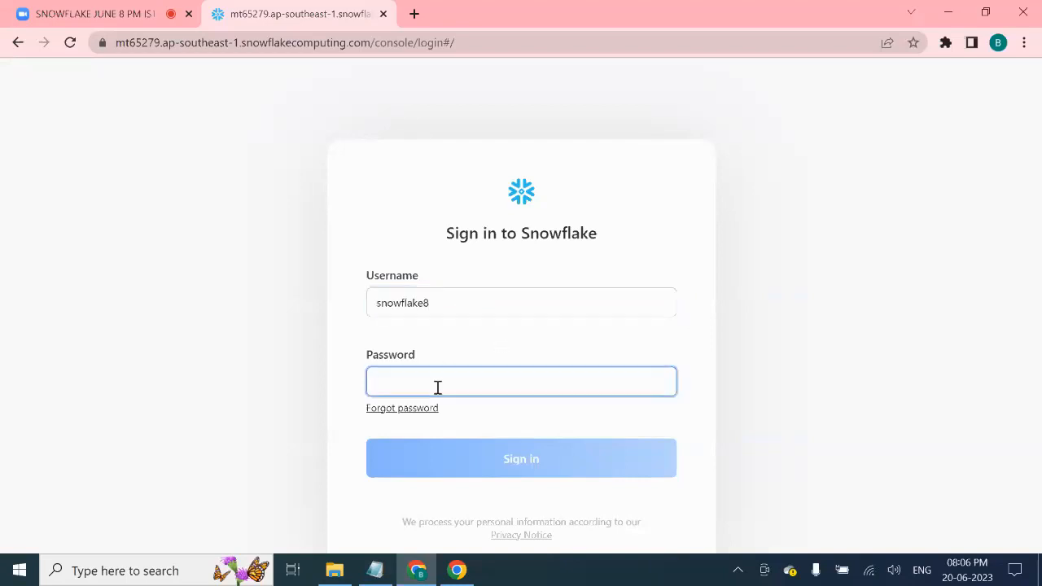
{"action": "type", "text": "•"}
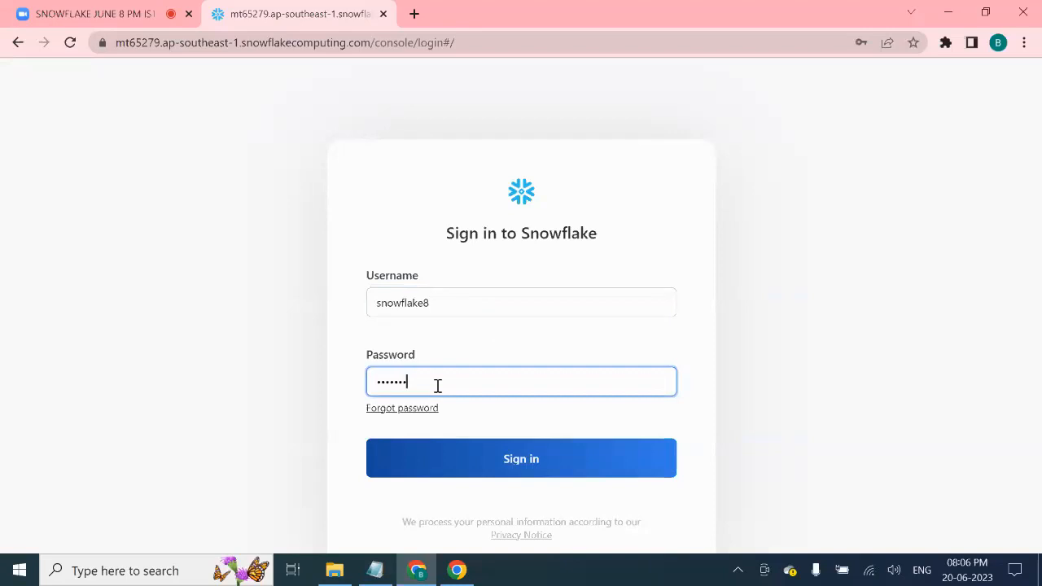
{"action": "left_click", "coordinate": [547, 450]}
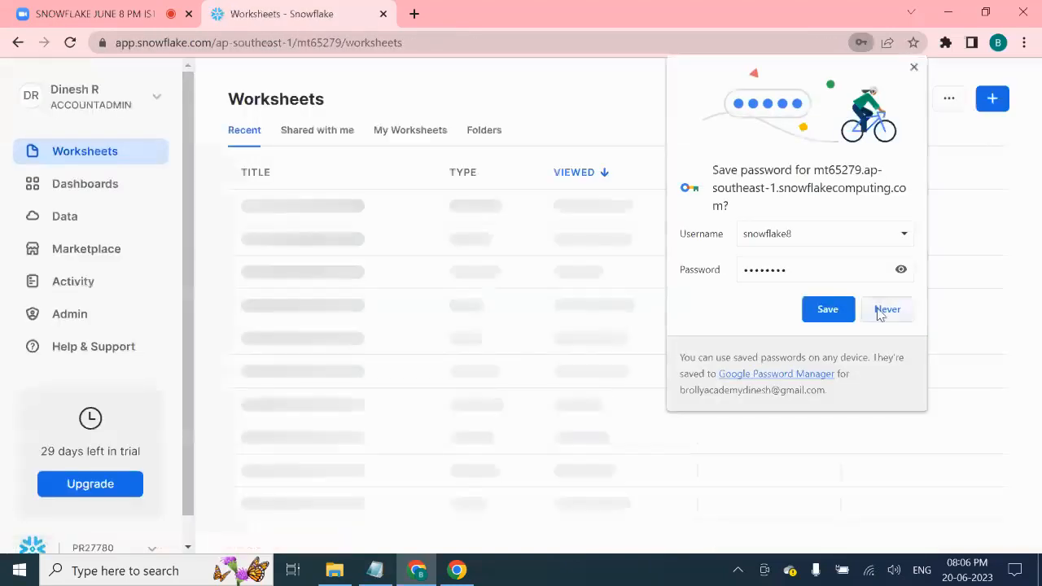
- Decline Chrome's offer to save the password and highlight the account path in the Worksheets address
{"action": "left_click", "coordinate": [889, 313]}
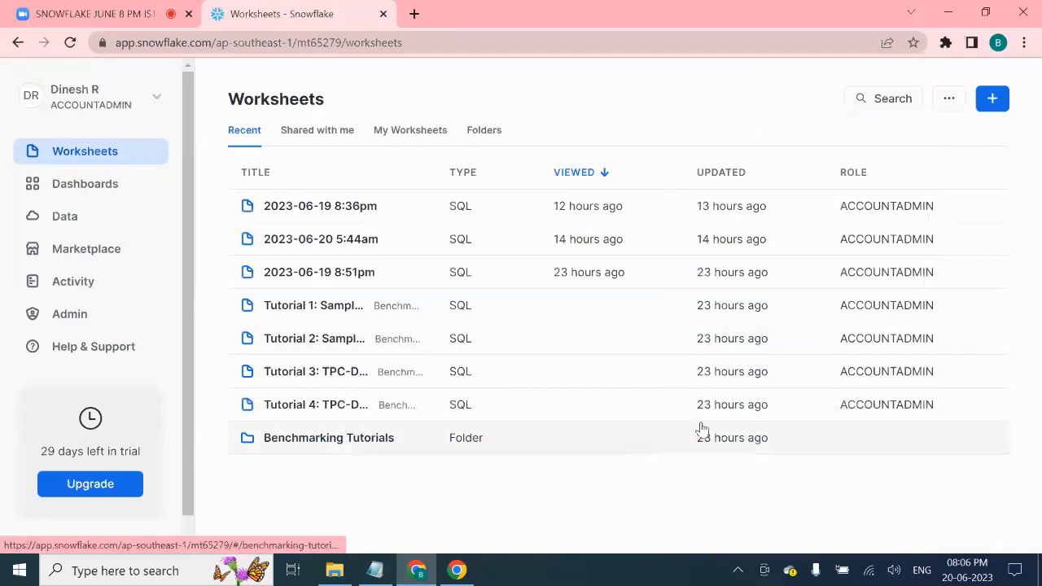
{"action": "left_click", "coordinate": [475, 42]}
{"action": "left_click", "coordinate": [475, 44]}
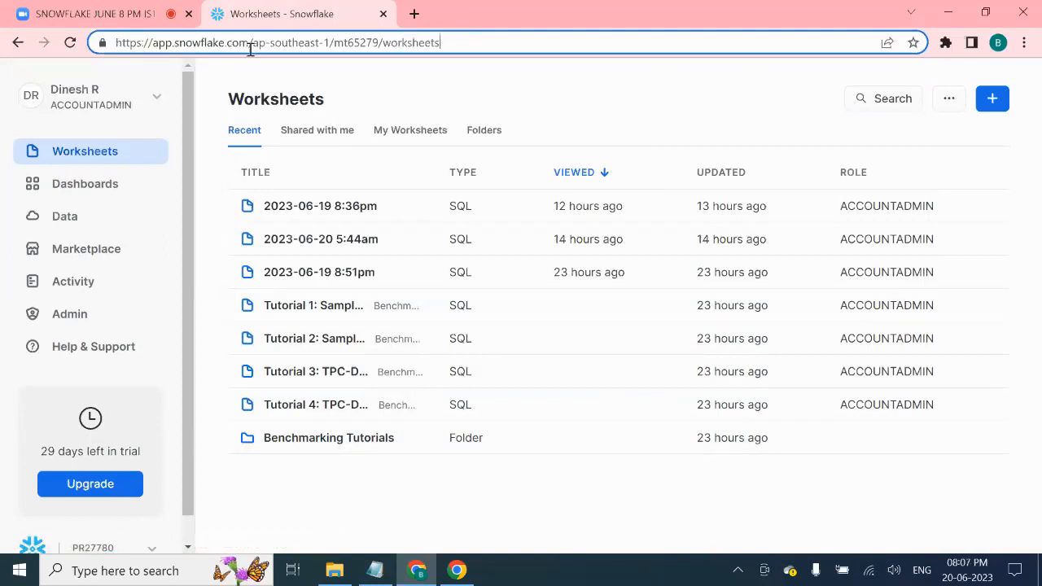
{"action": "left_click_drag", "start_coordinate": [252, 42], "coordinate": [377, 48]}
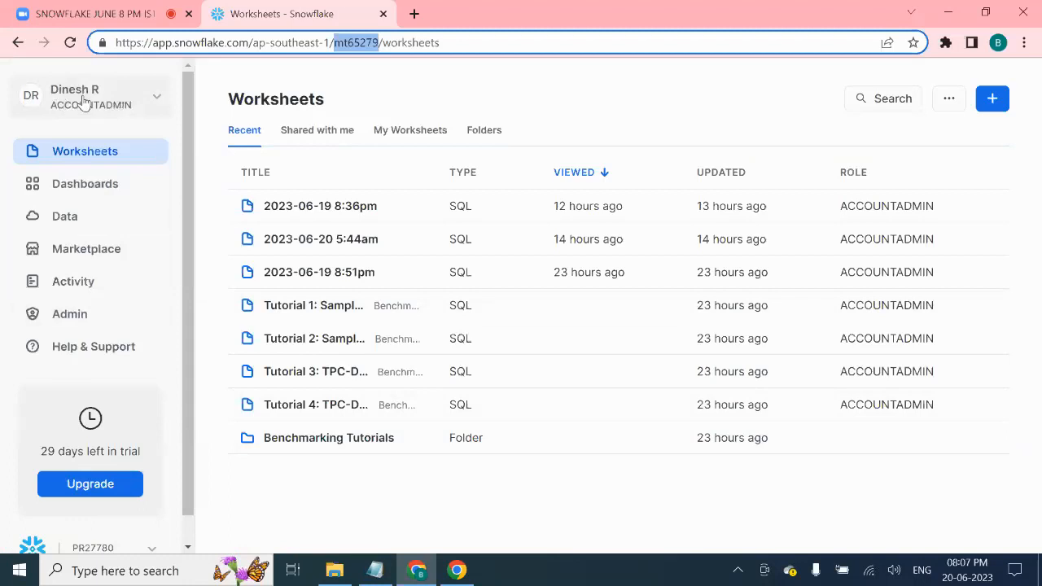
{"action": "left_click", "coordinate": [156, 98]}
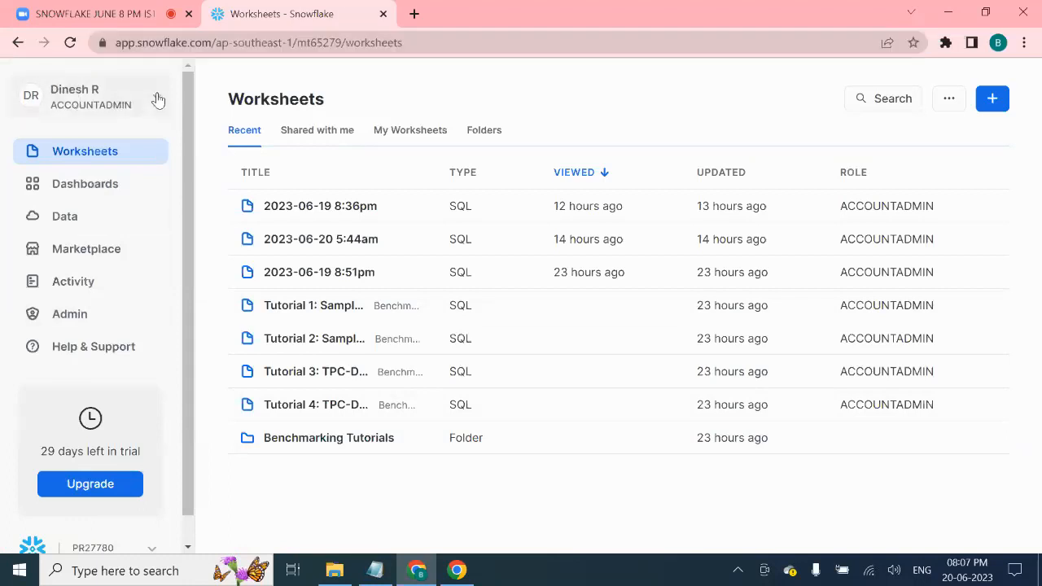
{"action": "mouse_move", "coordinate": [169, 205]}
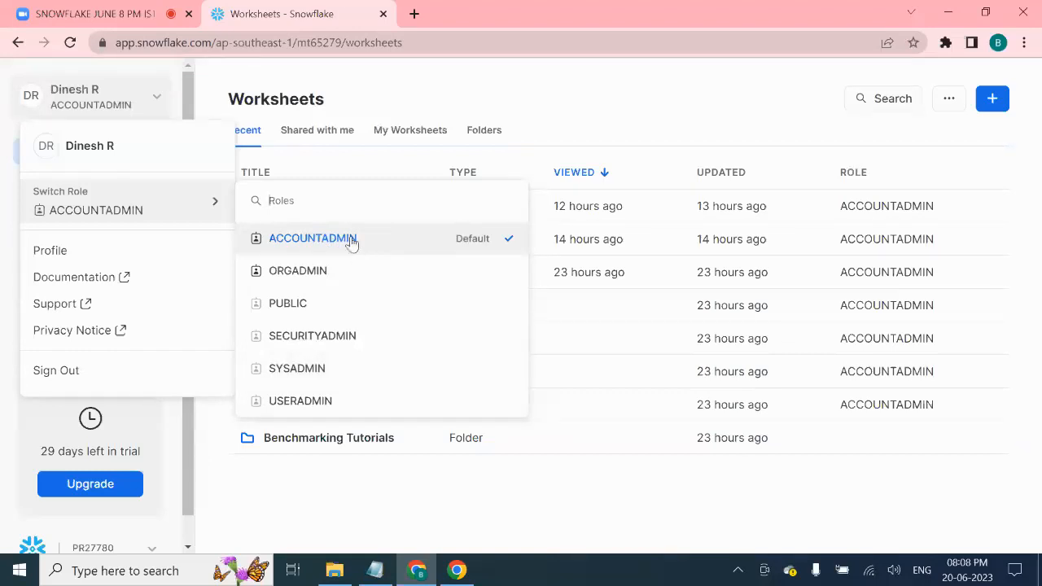
{"action": "left_click", "coordinate": [347, 75]}
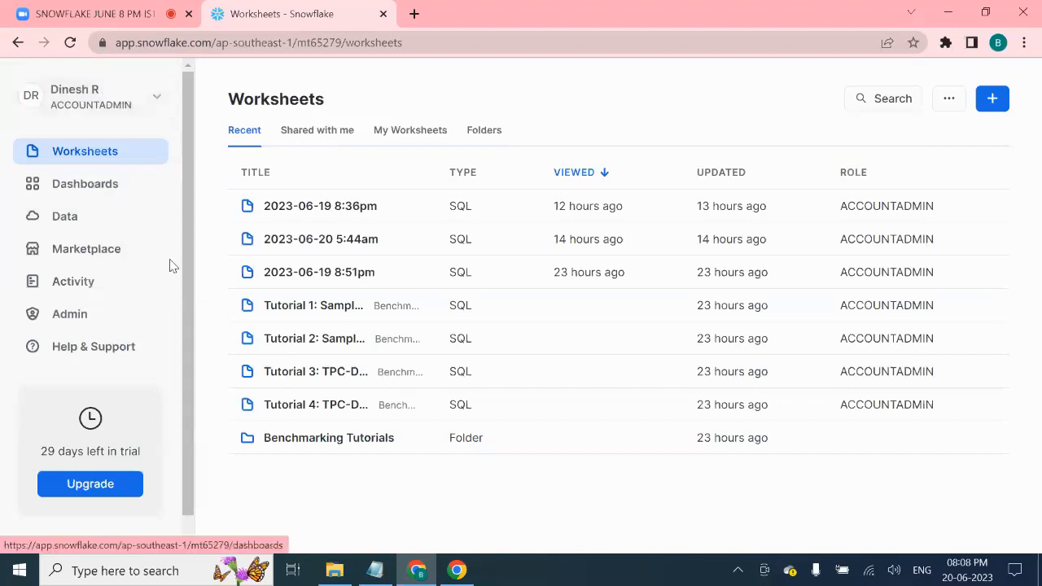
{"action": "scroll", "coordinate": [179, 295], "scroll_direction": "down", "scroll_amount": 1}
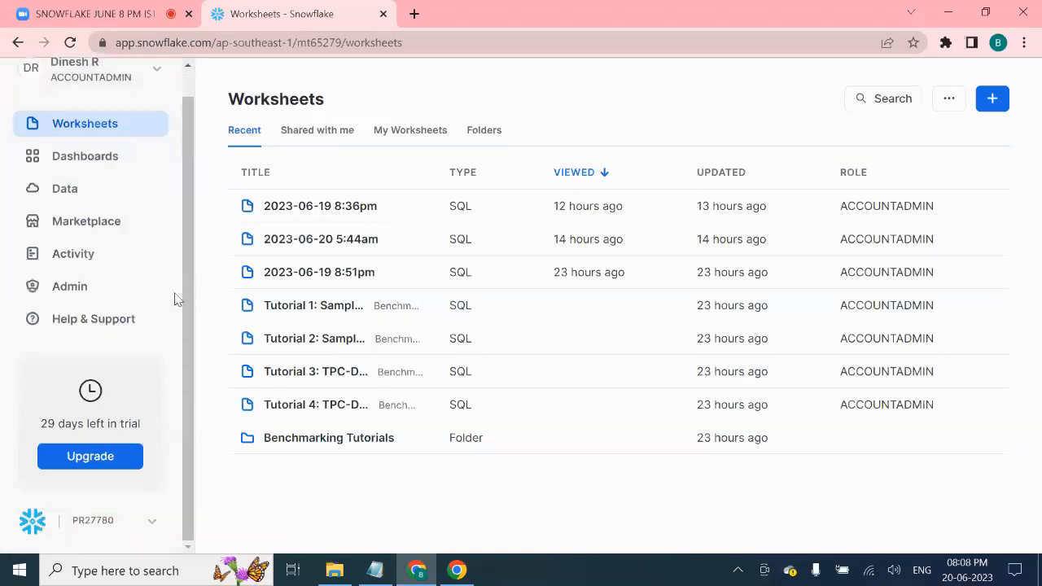
- Open the Snowflake docs in a new tab, copy the current account URL, and switch to Notepad
{"action": "left_click", "coordinate": [33, 522]}
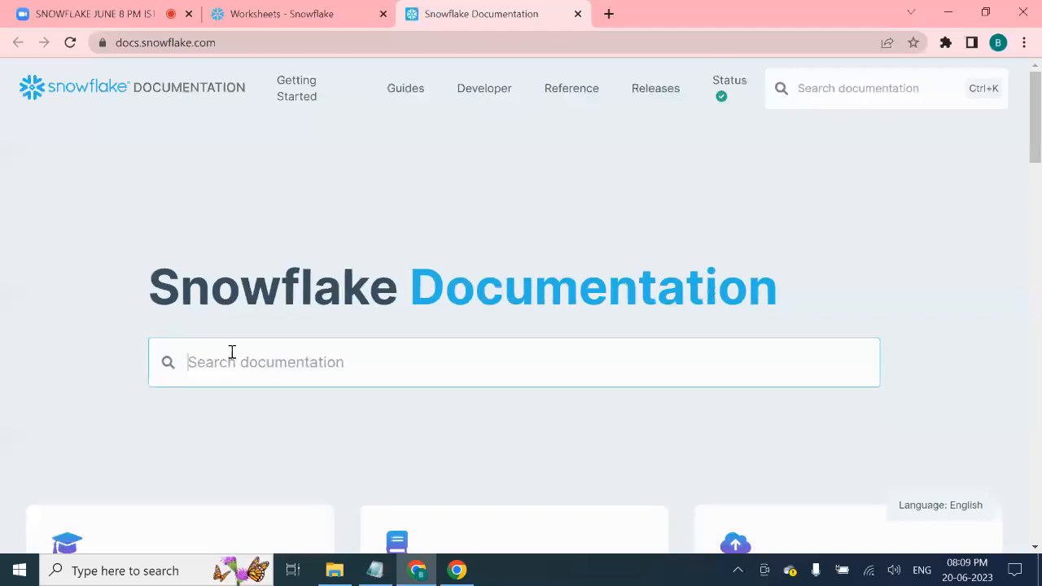
{"action": "left_click", "coordinate": [257, 11]}
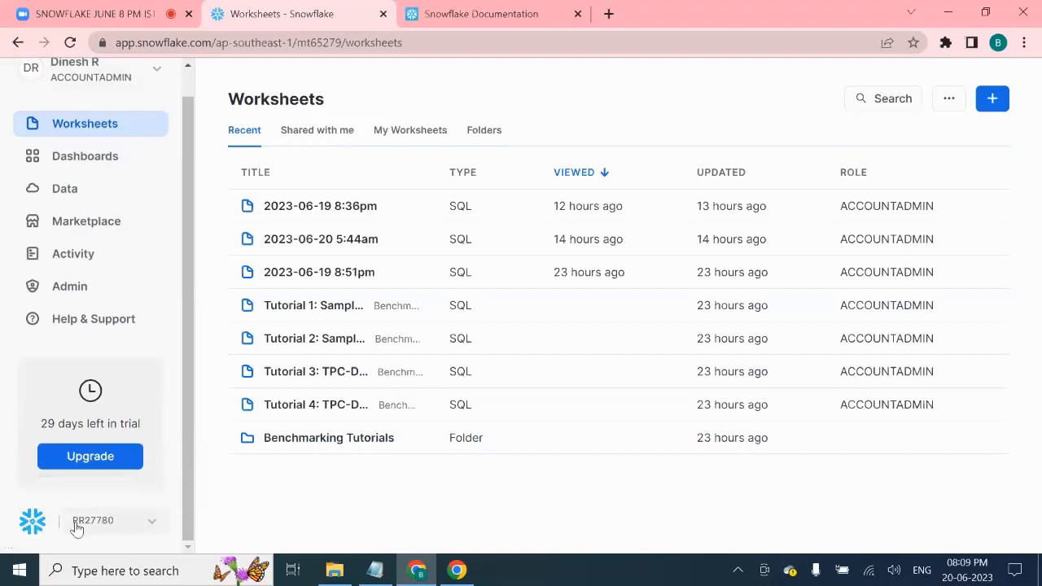
{"action": "left_click", "coordinate": [151, 528]}
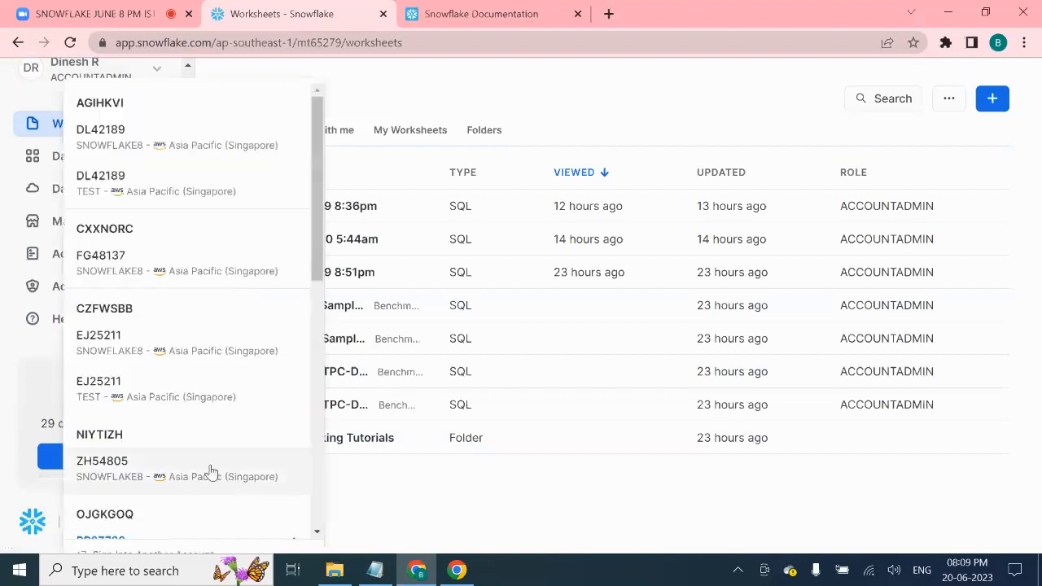
{"action": "scroll", "coordinate": [210, 469], "scroll_direction": "down", "scroll_amount": 5}
{"action": "scroll", "coordinate": [236, 461], "scroll_direction": "up", "scroll_amount": 2}
{"action": "mouse_move", "coordinate": [116, 311]}
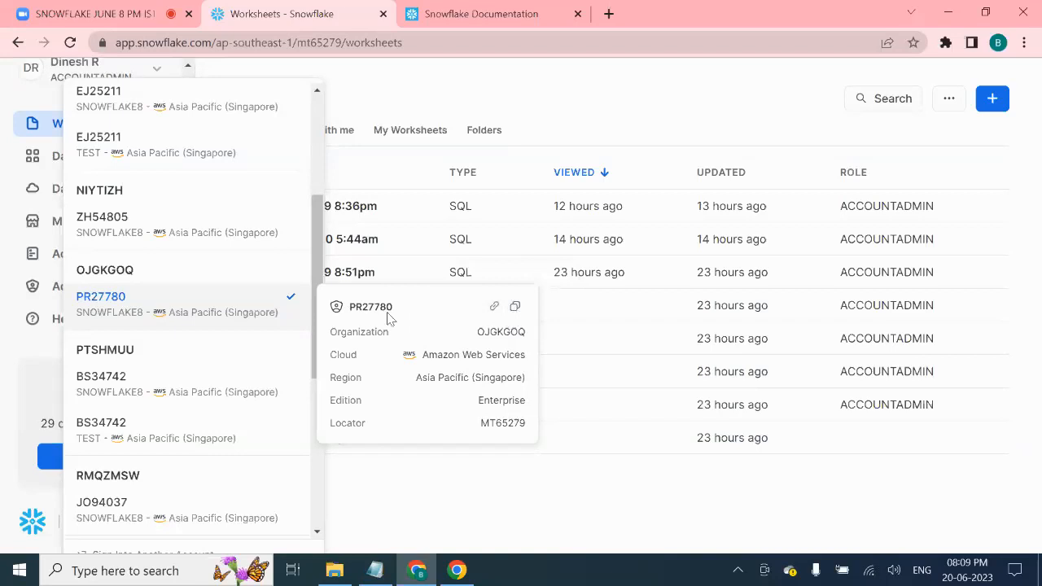
{"action": "left_click", "coordinate": [498, 311]}
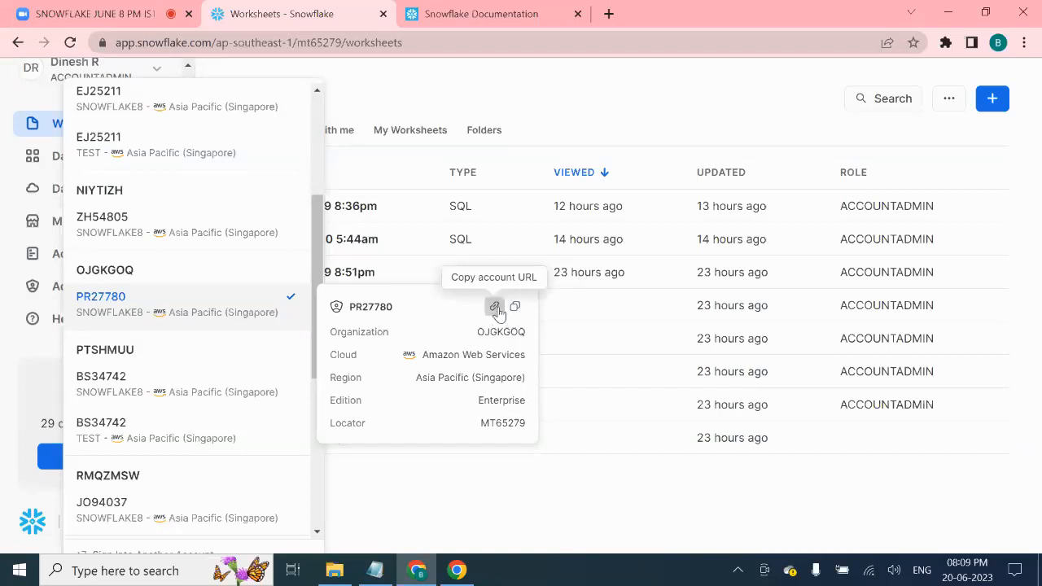
{"action": "left_click", "coordinate": [392, 578]}
{"action": "scroll", "coordinate": [684, 426], "scroll_direction": "down", "scroll_amount": 15}
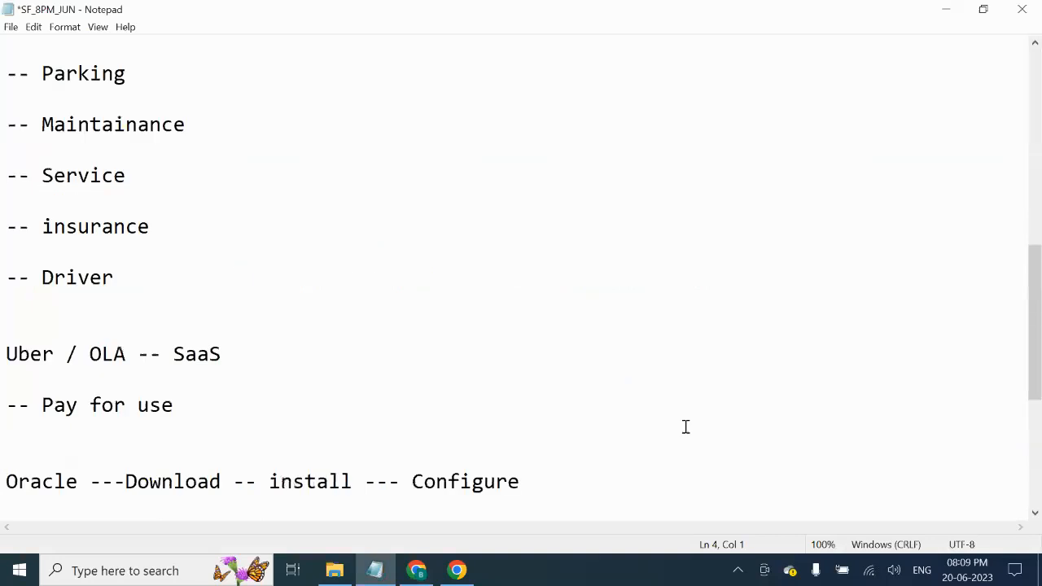
- Paste the account URL below the separator and highlight its account and region part
{"action": "left_click", "coordinate": [46, 453]}
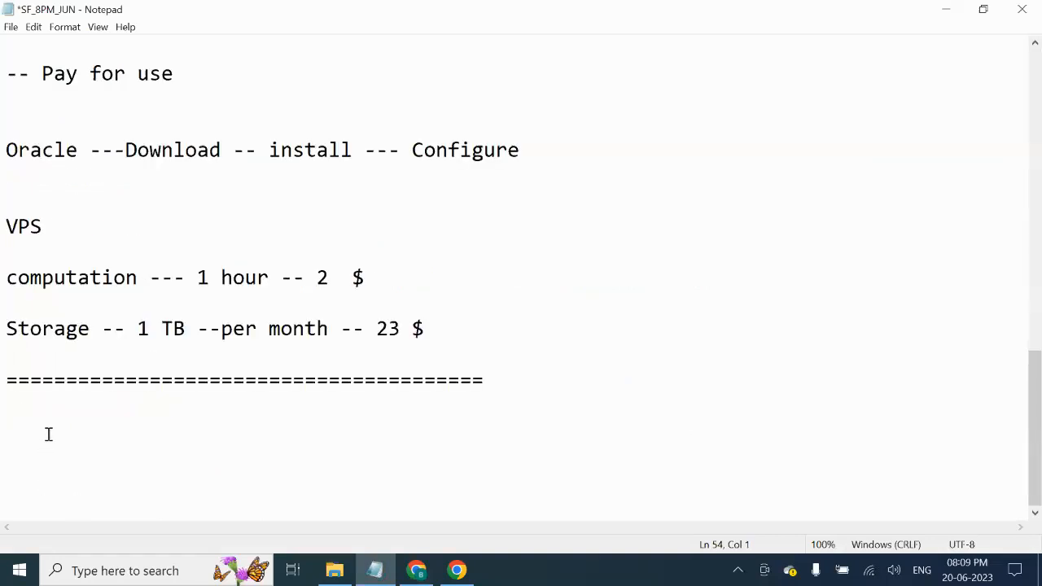
{"action": "type", "text": "https://mt65279.ap-southeast-1.snowflakecomputing.com"}
{"action": "left_click_drag", "start_coordinate": [364, 456], "coordinate": [102, 456]}
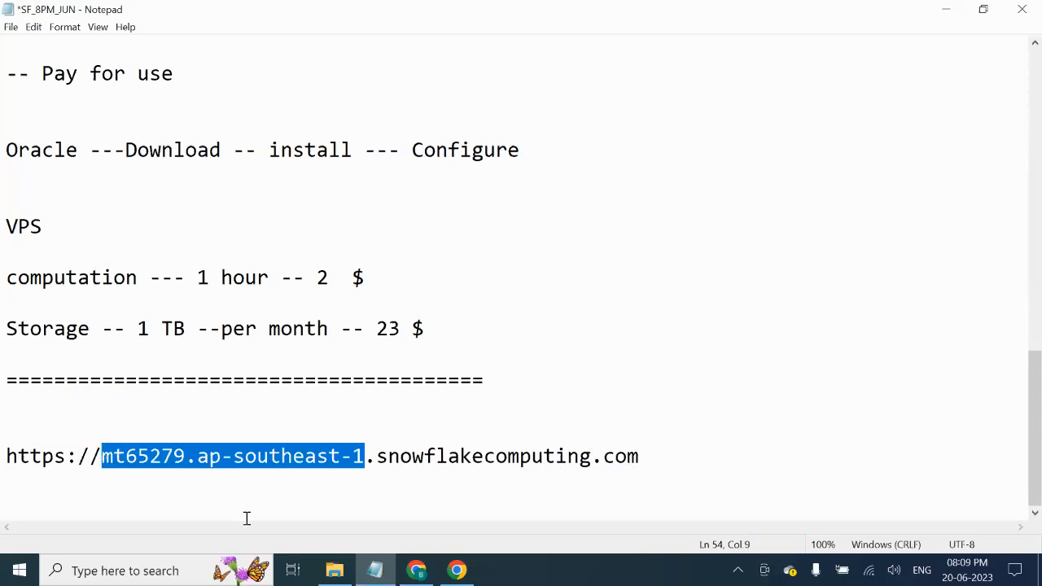
{"action": "scroll", "coordinate": [390, 217], "scroll_direction": "up", "scroll_amount": 15}
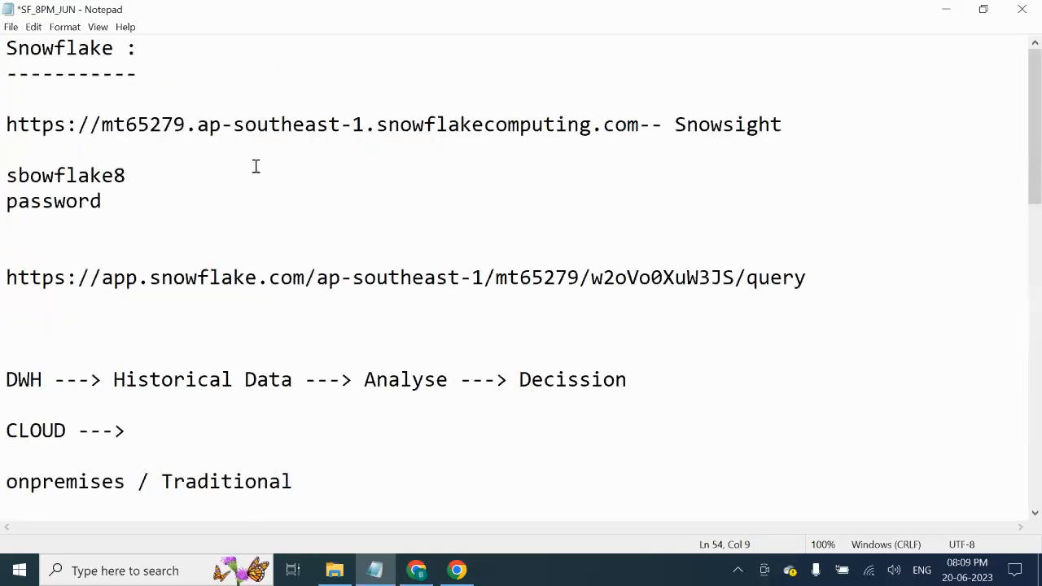
{"action": "left_click_drag", "start_coordinate": [640, 125], "coordinate": [91, 125]}
{"action": "scroll", "coordinate": [398, 247], "scroll_direction": "down", "scroll_amount": 15}
{"action": "scroll", "coordinate": [399, 248], "scroll_direction": "down", "scroll_amount": 1}
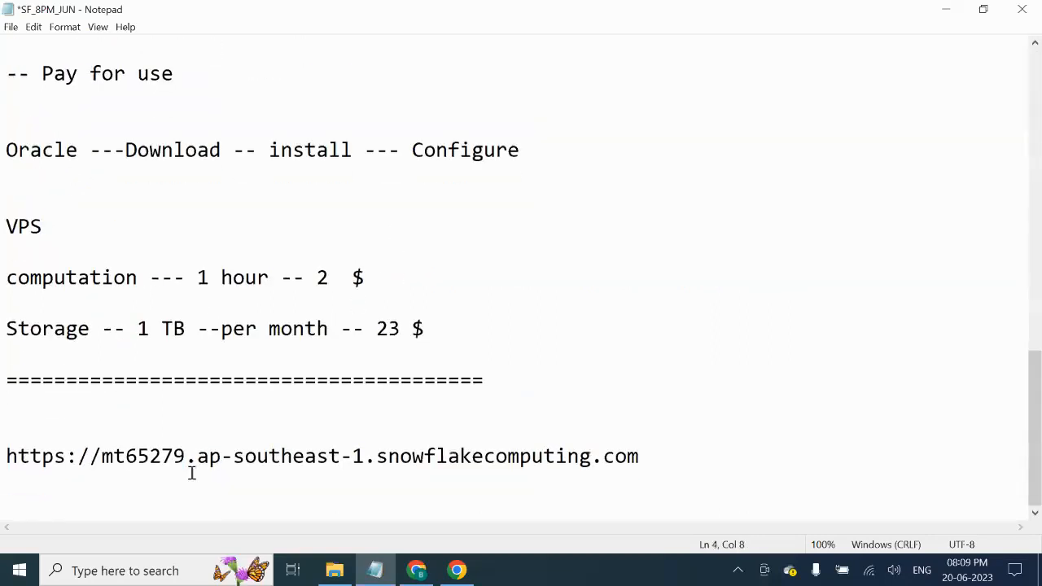
- Cut the pasted URL line back out, then return to Snowflake and close the account list
{"action": "left_click_drag", "start_coordinate": [668, 458], "coordinate": [2, 446]}
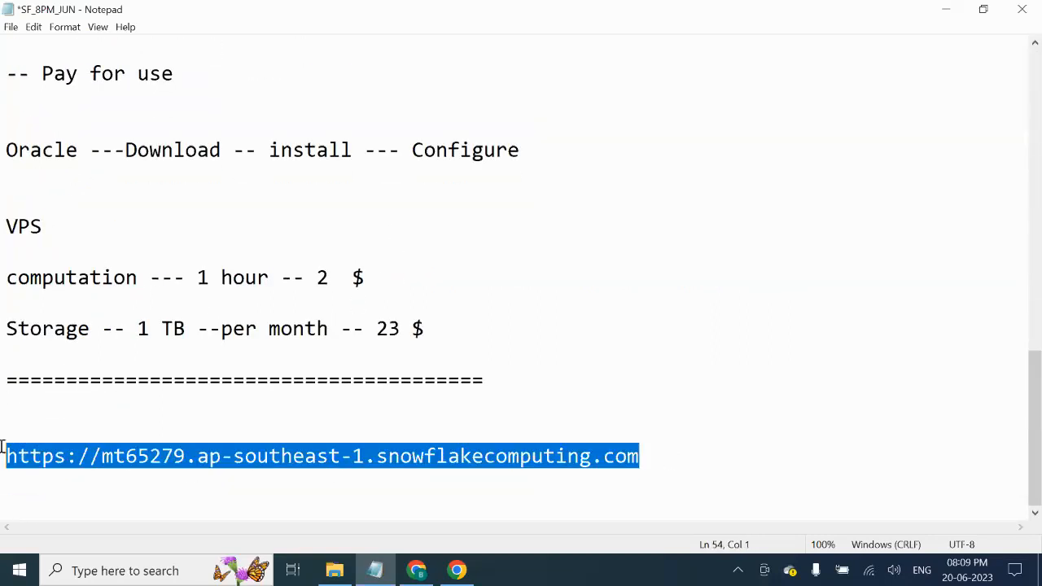
{"action": "key", "text": "ctrl+x"}
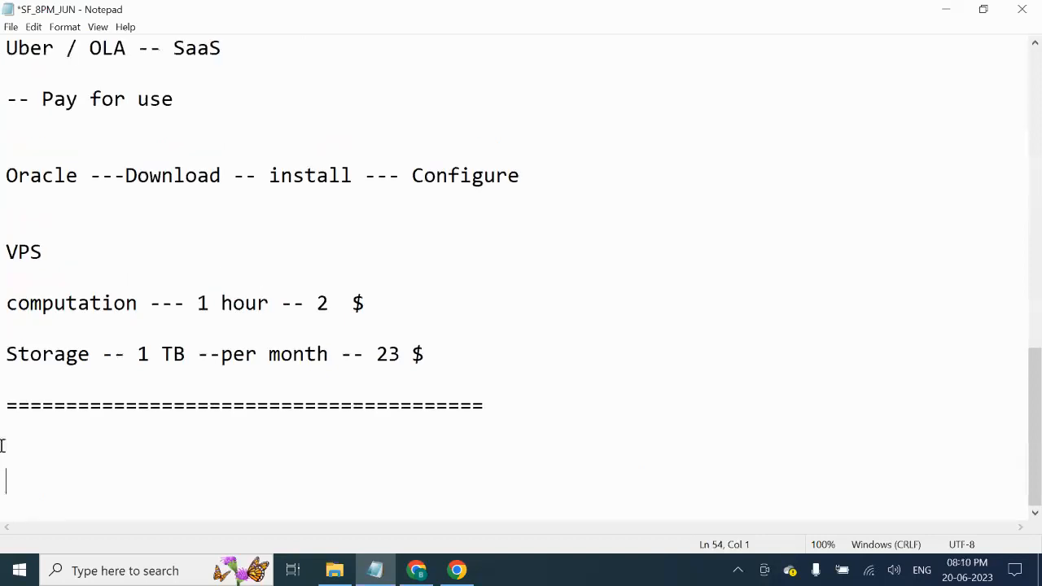
{"action": "left_click", "coordinate": [205, 468]}
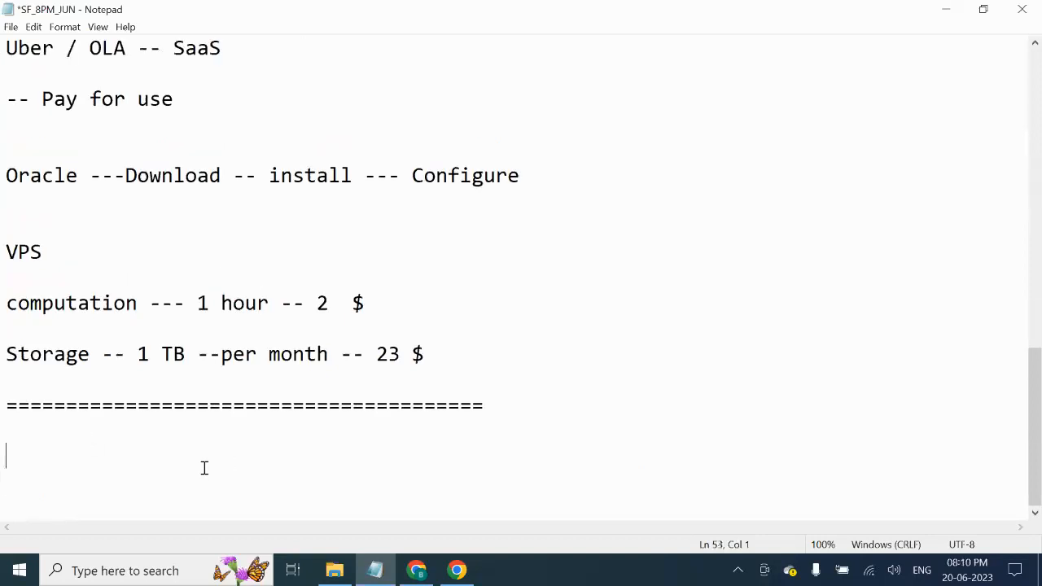
{"action": "left_click", "coordinate": [416, 570]}
{"action": "left_click", "coordinate": [411, 97]}
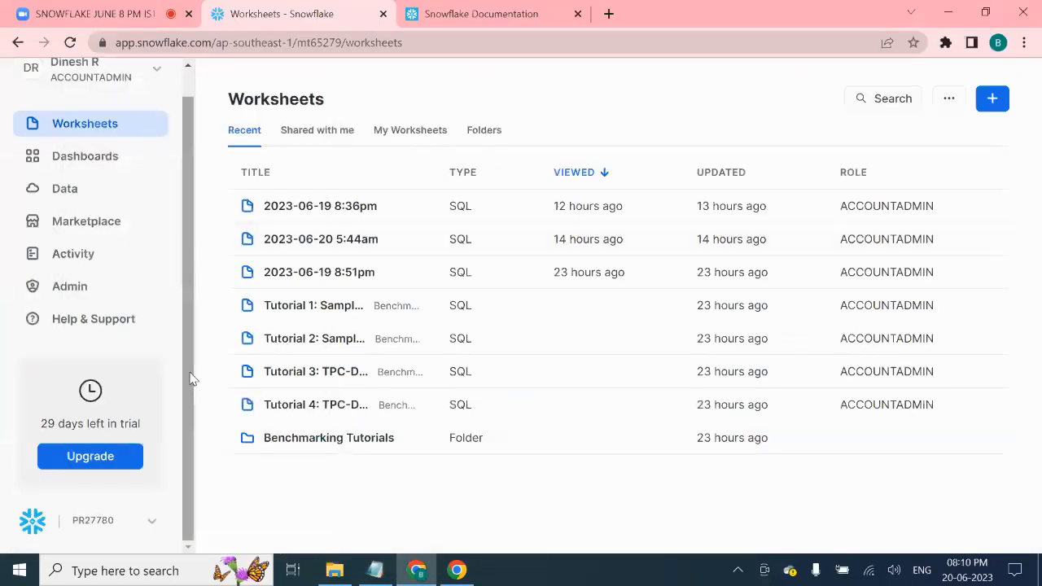
- Open the 2023-06-19 8:51pm worksheet, switch between it and the 8:36pm tab, then close both
{"action": "scroll", "coordinate": [185, 115], "scroll_direction": "up", "scroll_amount": 1}
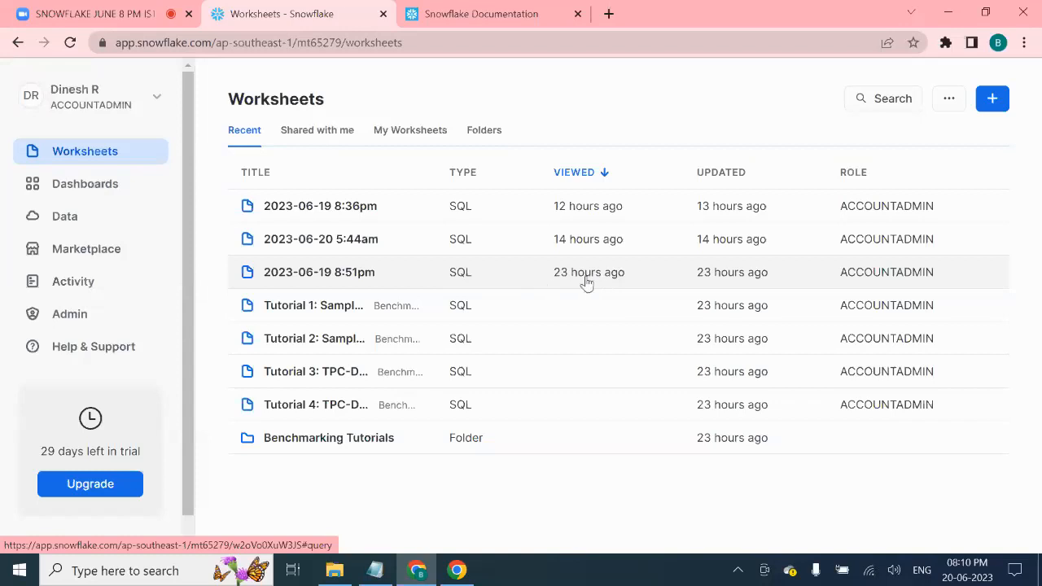
{"action": "left_click", "coordinate": [339, 272]}
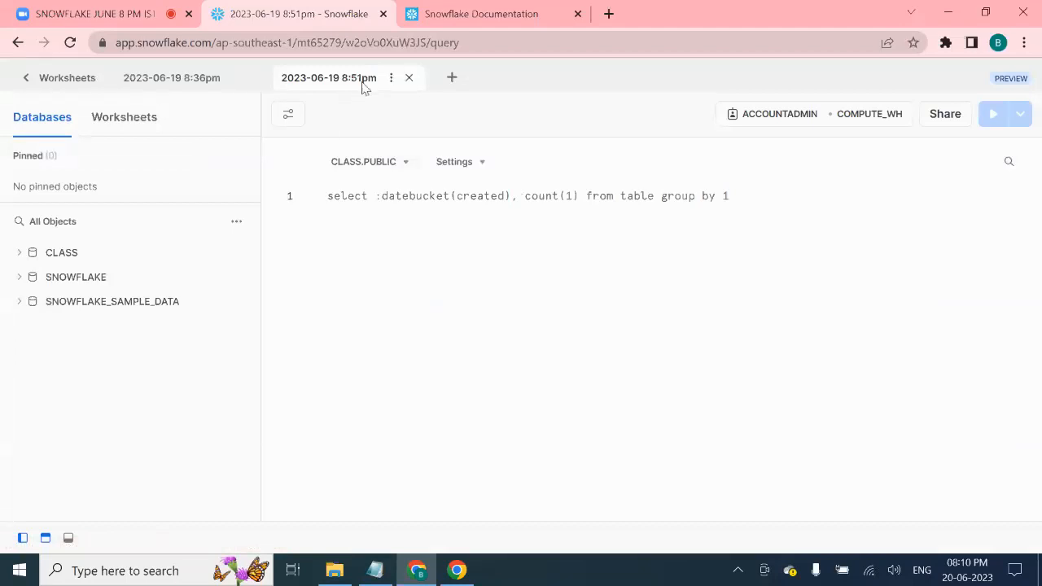
{"action": "left_click", "coordinate": [455, 81]}
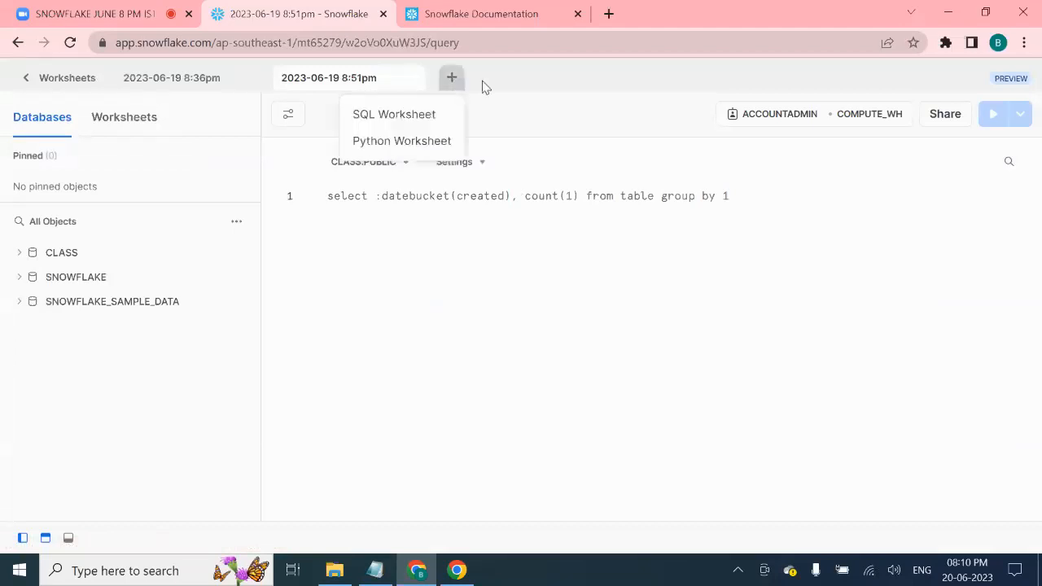
{"action": "left_click", "coordinate": [581, 324]}
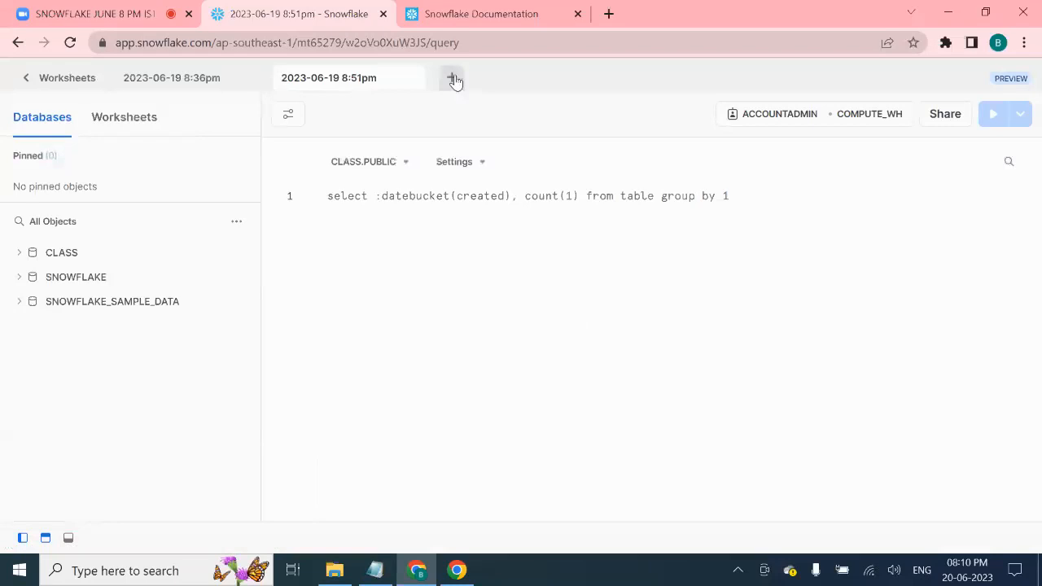
{"action": "left_click", "coordinate": [185, 81]}
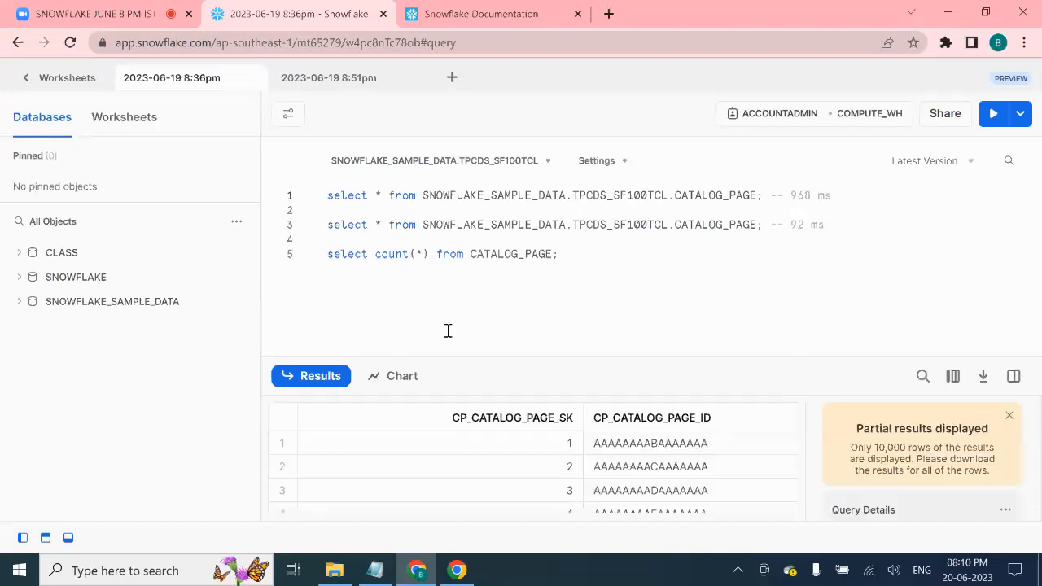
{"action": "left_click", "coordinate": [324, 88]}
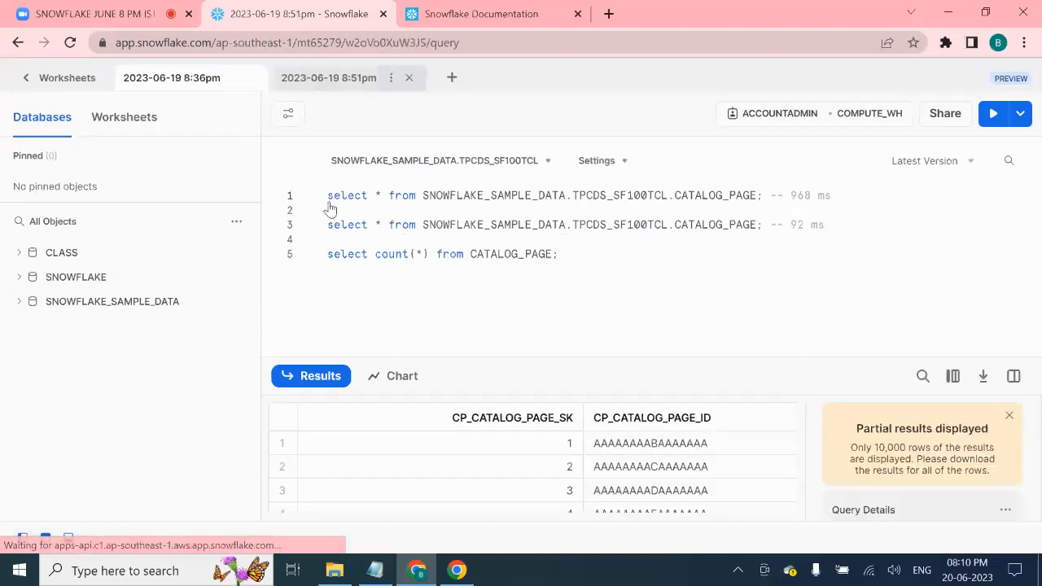
{"action": "left_click", "coordinate": [213, 80]}
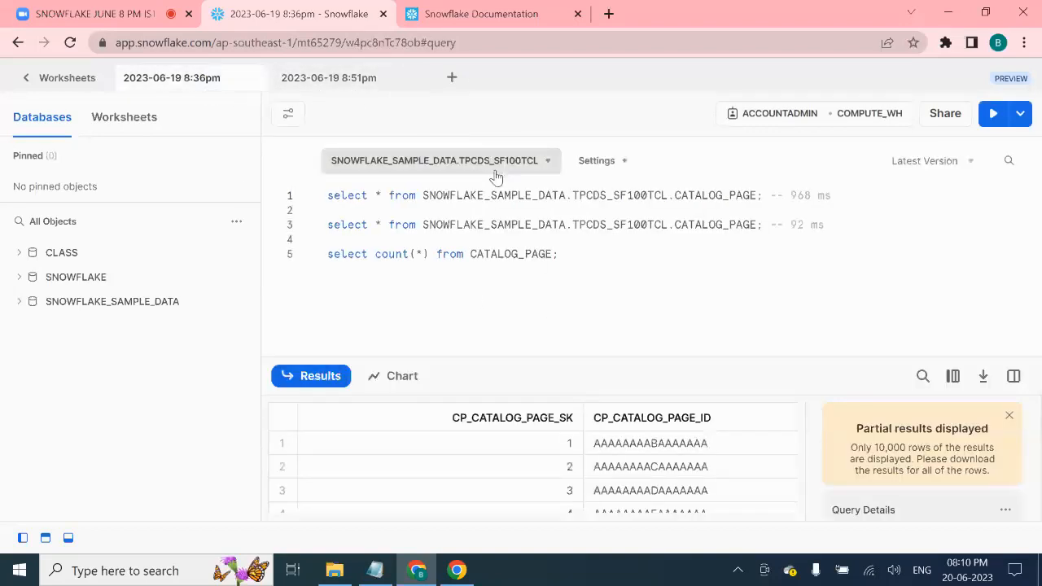
{"action": "left_click", "coordinate": [404, 78]}
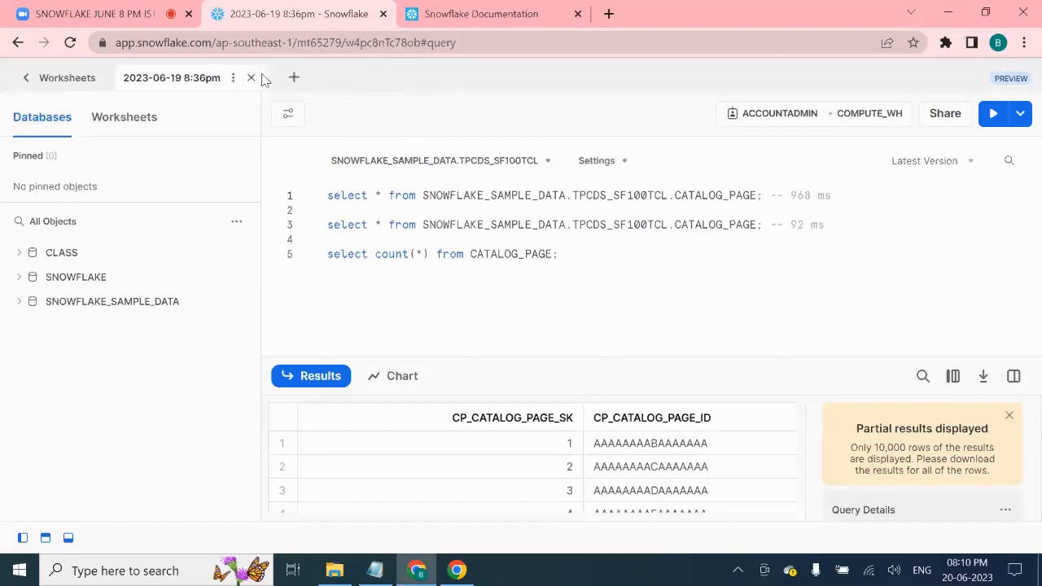
{"action": "left_click", "coordinate": [256, 79]}
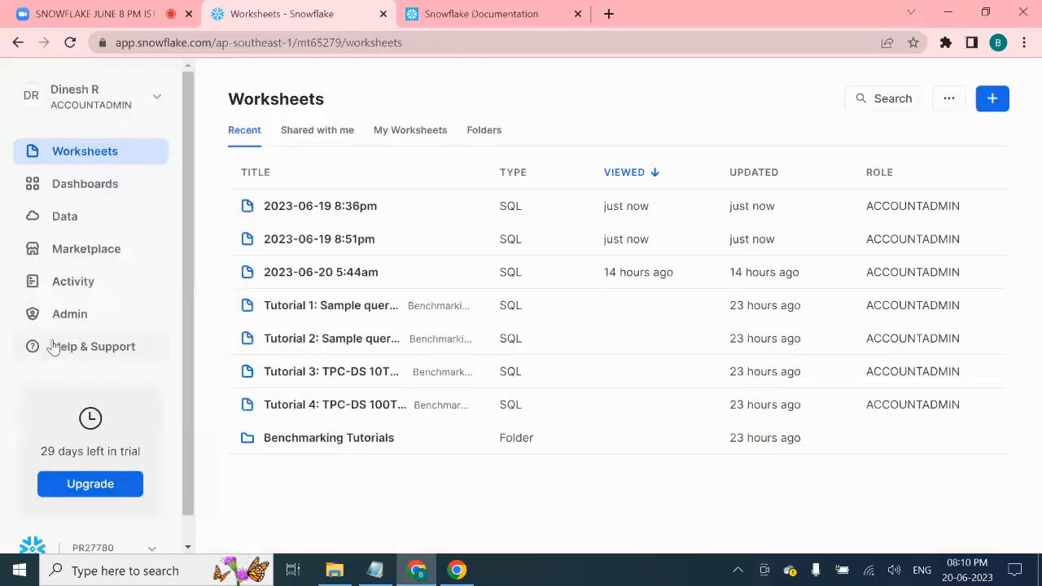
- Open the Data section's Databases page showing CLASS, SNOWFLAKE and SNOWFLAKE_SAMPLE_DATA
{"action": "left_click", "coordinate": [75, 221]}
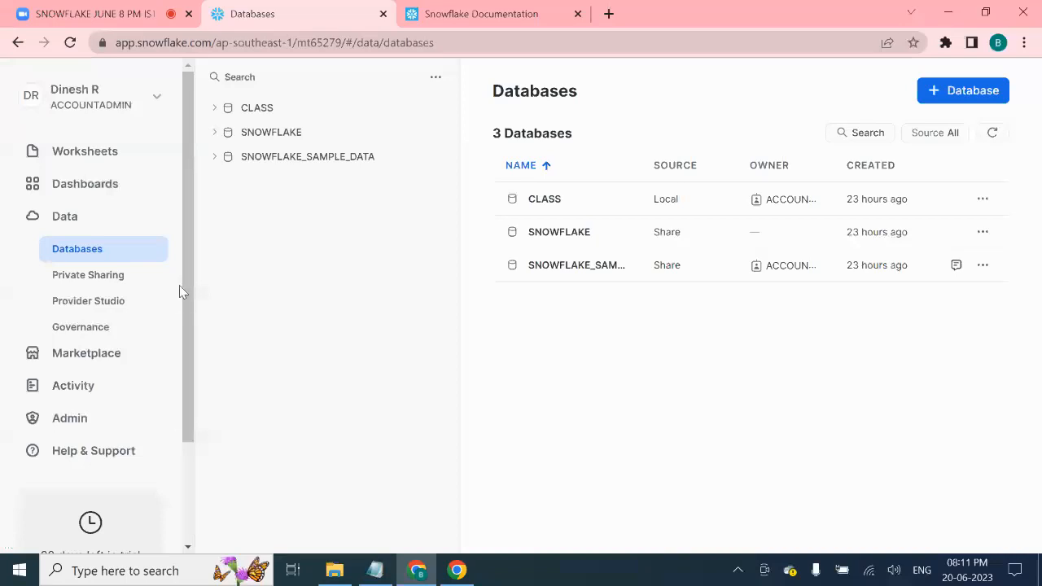
{"action": "left_click_drag", "start_coordinate": [184, 269], "coordinate": [186, 204]}
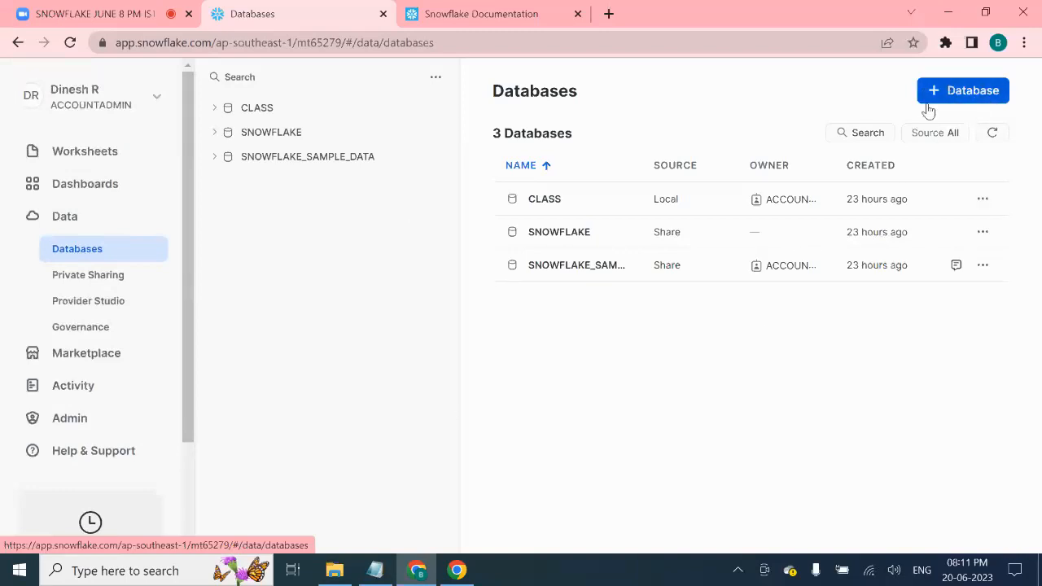
- Expand the CLASS database in the tree to view its schemas
{"action": "left_click", "coordinate": [322, 112]}
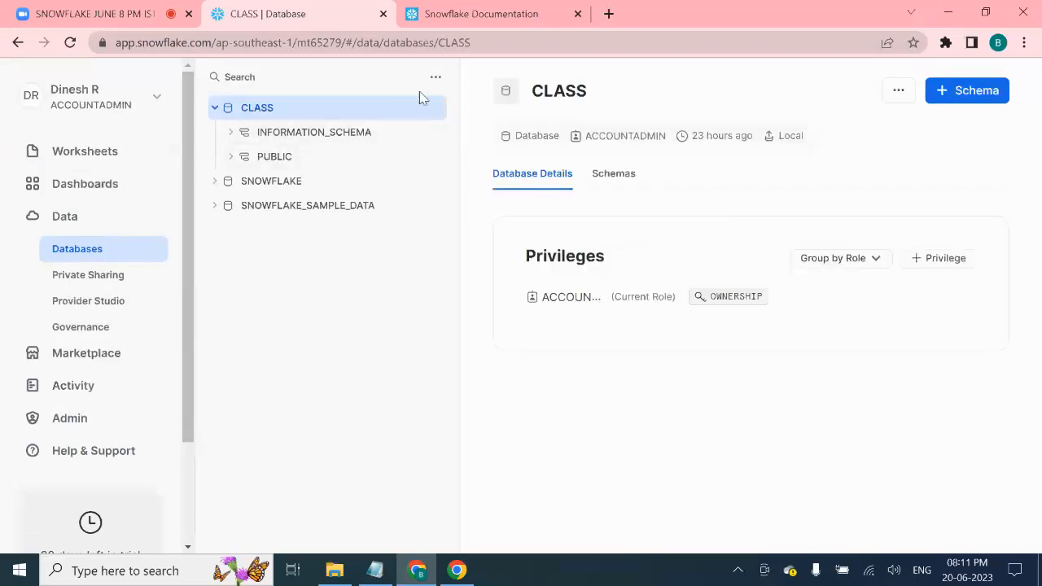
{"action": "left_click", "coordinate": [437, 79]}
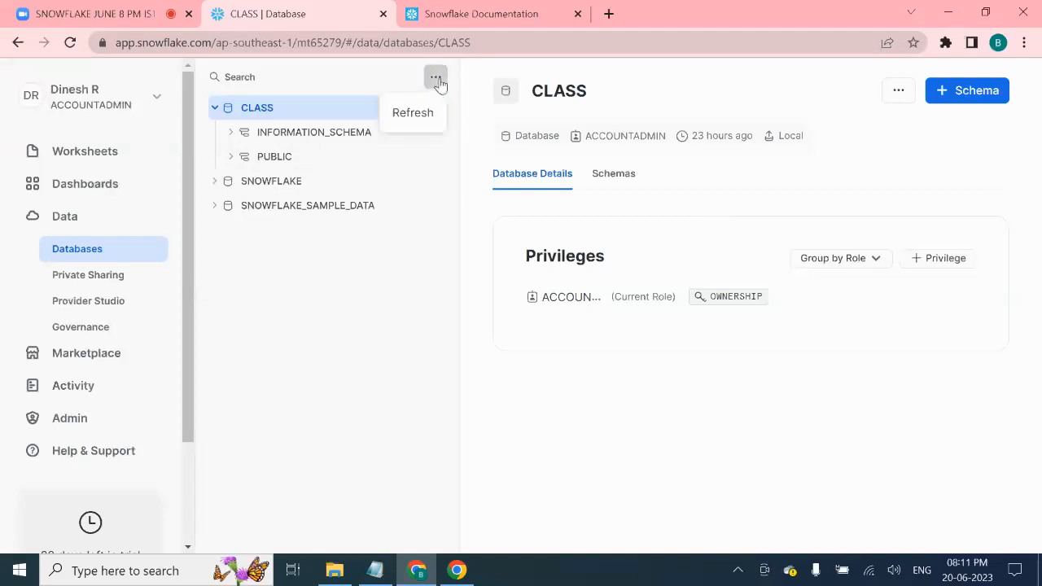
{"action": "left_click", "coordinate": [214, 116]}
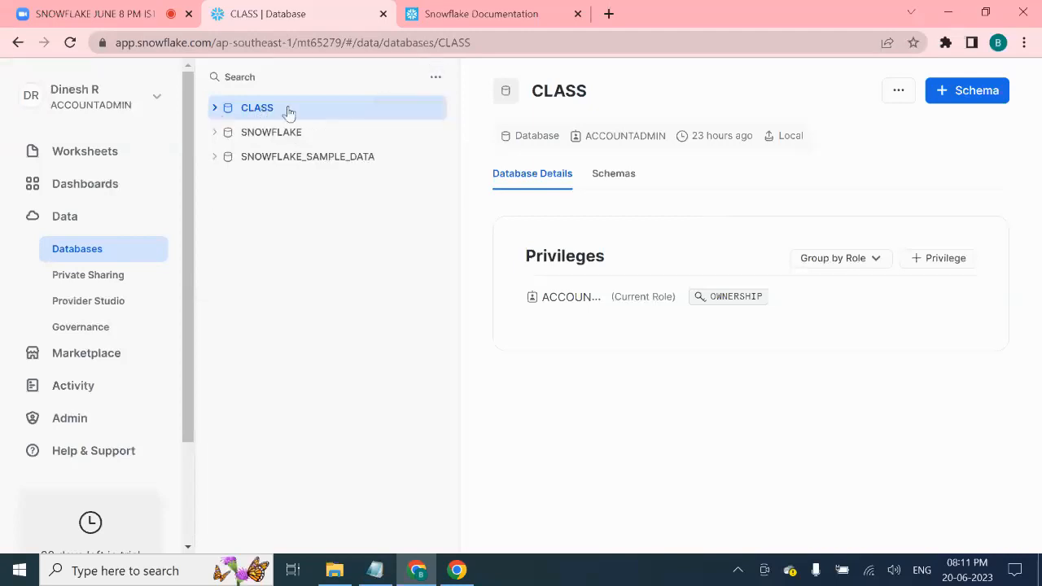
{"action": "left_click", "coordinate": [358, 105]}
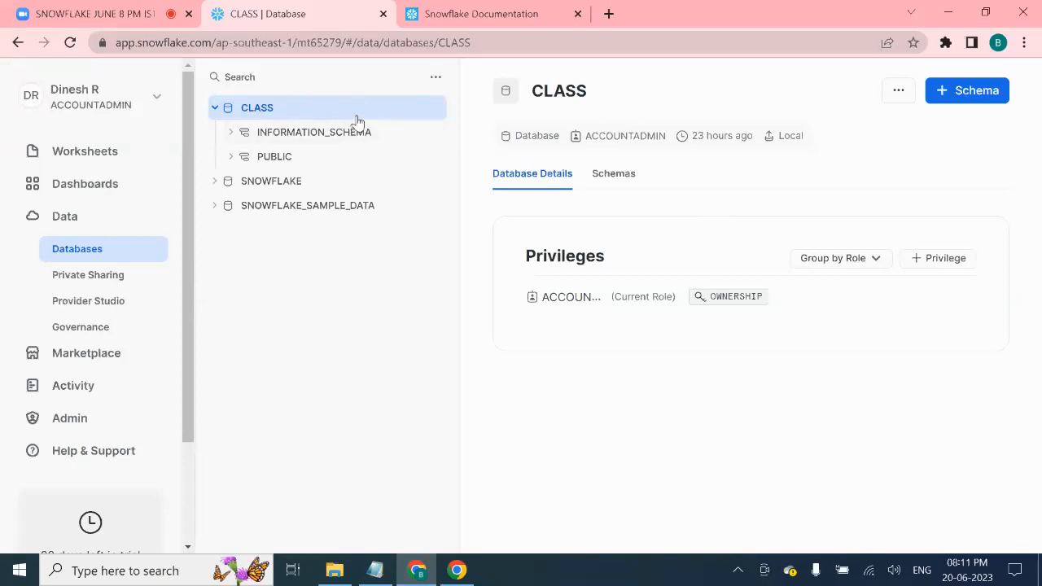
- Drop the CLASS database and refresh the database tree so it disappears
{"action": "left_click", "coordinate": [896, 94]}
{"action": "left_click", "coordinate": [834, 187]}
{"action": "left_click", "coordinate": [640, 363]}
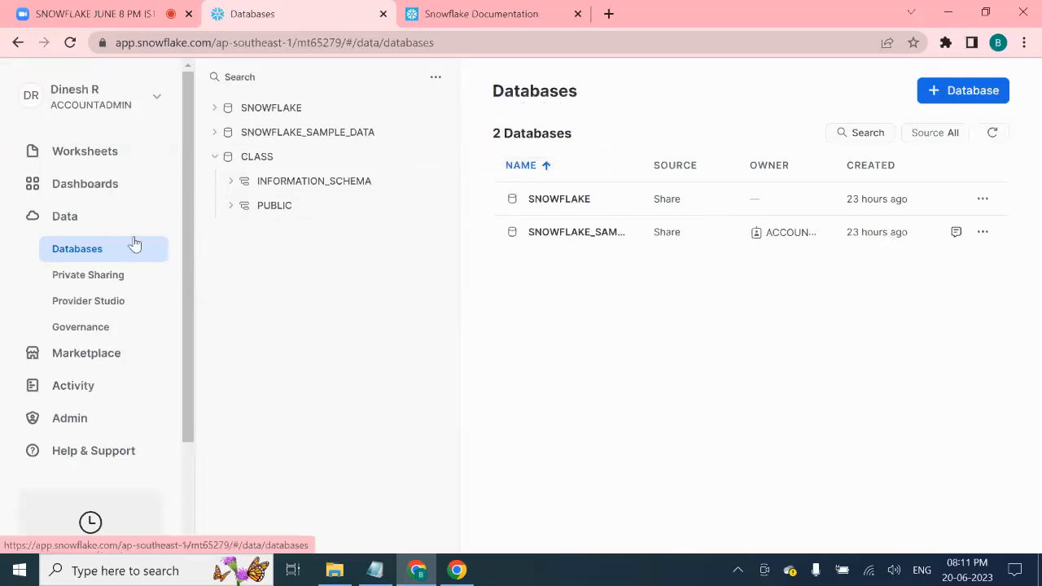
{"action": "left_click", "coordinate": [436, 76]}
{"action": "left_click", "coordinate": [413, 111]}
{"action": "left_click", "coordinate": [438, 82]}
{"action": "left_click", "coordinate": [396, 118]}
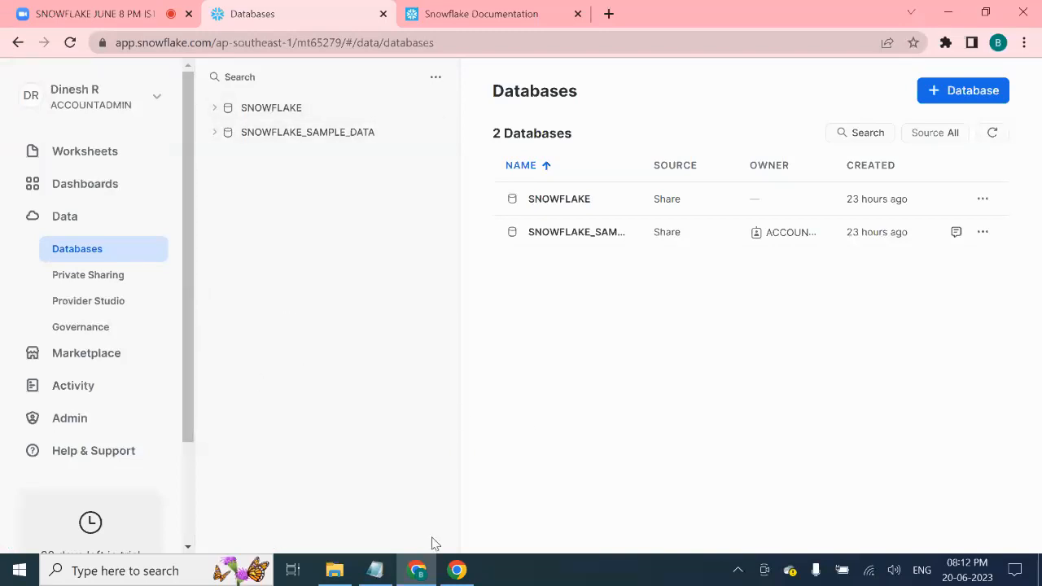
- Bring the 1_EMP file forward in Notepad and highlight its employee records
{"action": "left_click", "coordinate": [335, 570]}
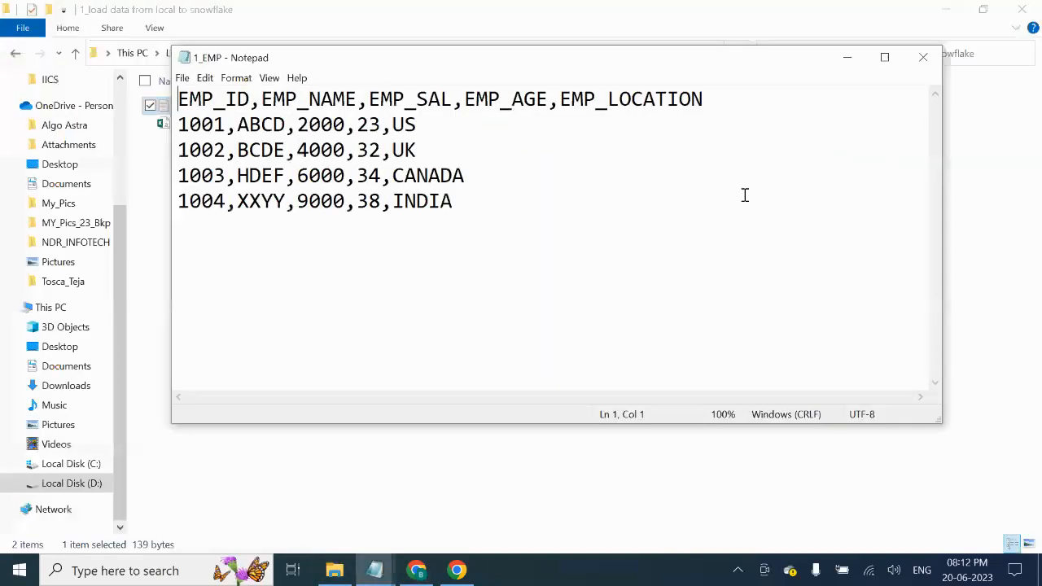
{"action": "left_click_drag", "start_coordinate": [475, 211], "coordinate": [116, 87]}
{"action": "left_click", "coordinate": [412, 253]}
- Point out the commas separating the EMP_ID to EMP_LOCATION header fields, then highlight the data rows
{"action": "left_click", "coordinate": [252, 99]}
{"action": "left_click", "coordinate": [369, 99]}
{"action": "key", "text": "shift+Left"}
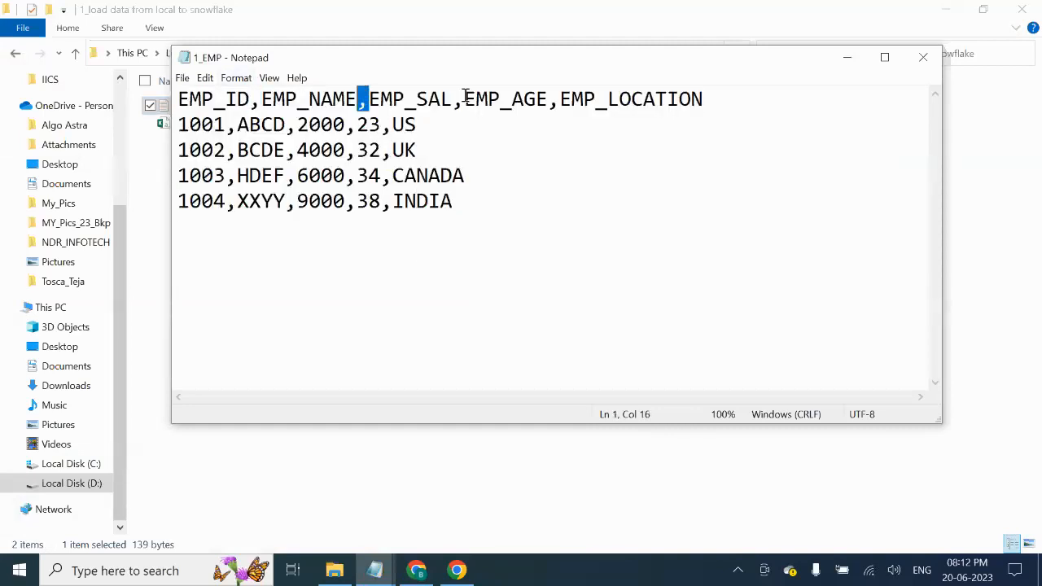
{"action": "left_click", "coordinate": [469, 99]}
{"action": "left_click_drag", "start_coordinate": [560, 101], "coordinate": [552, 101]}
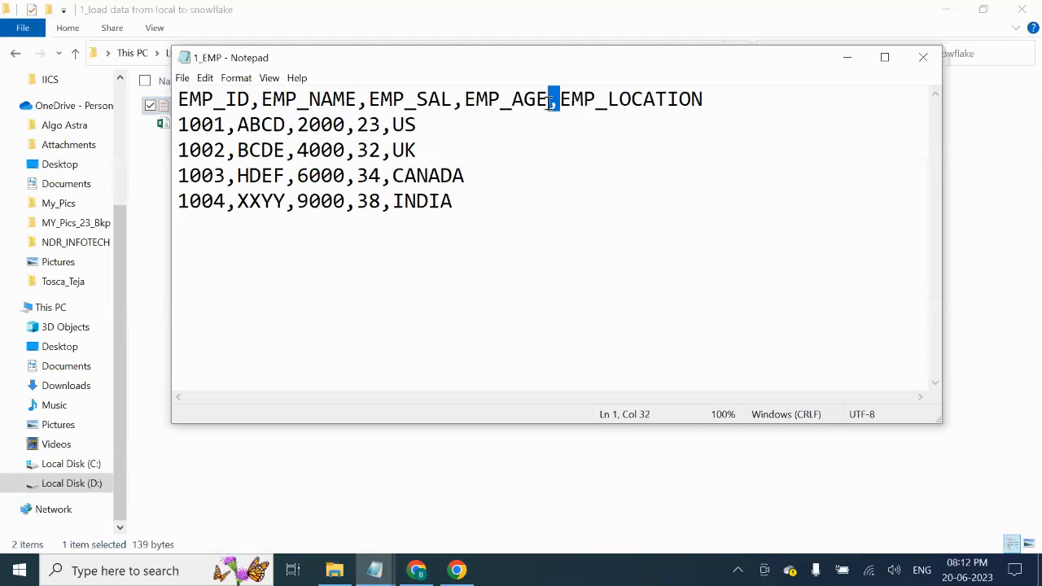
{"action": "key", "text": "ctrl+a"}
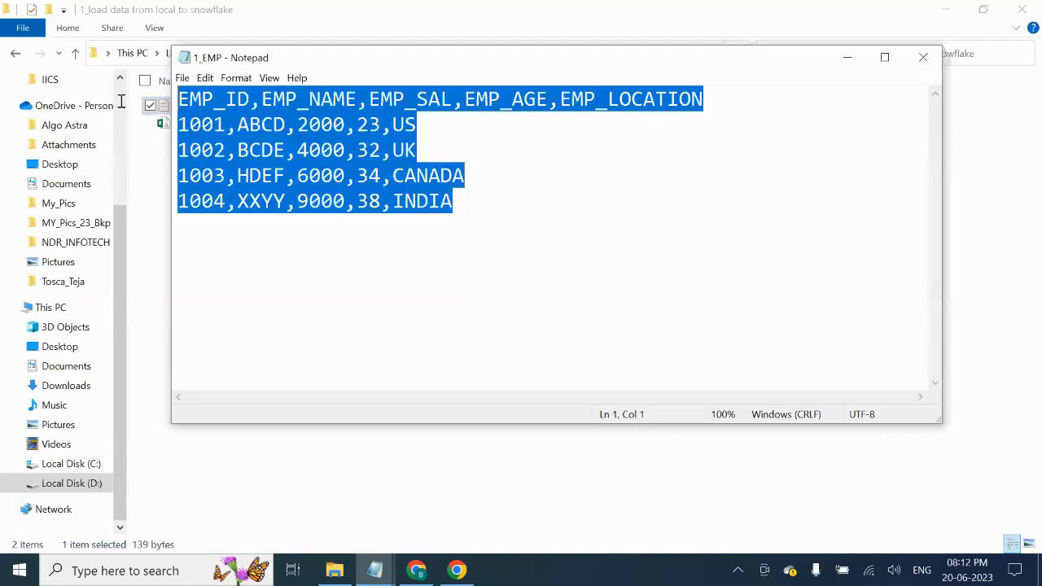
{"action": "left_click", "coordinate": [402, 254]}
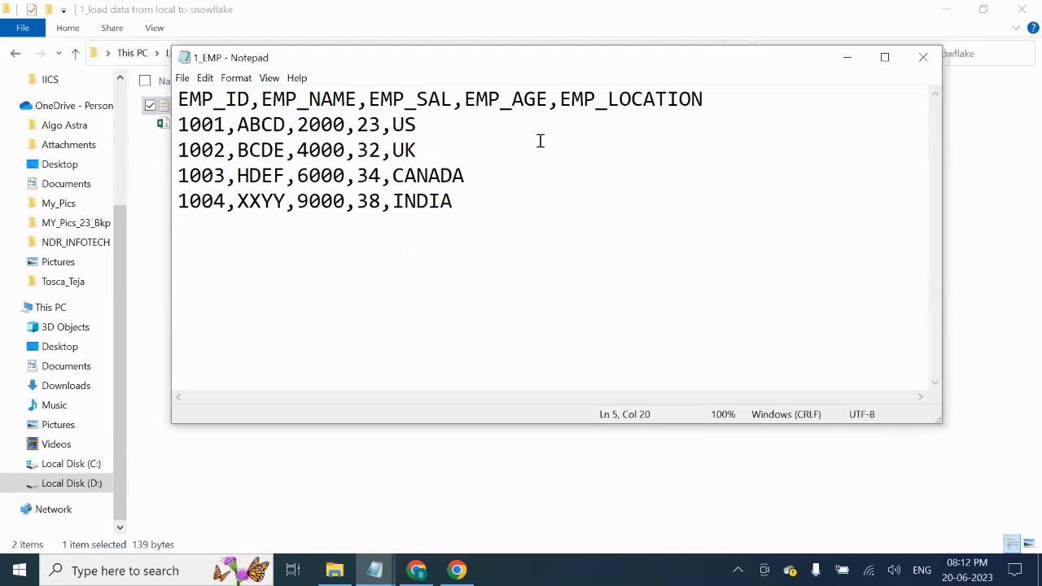
{"action": "left_click_drag", "start_coordinate": [574, 57], "coordinate": [567, 121]}
{"action": "left_click_drag", "start_coordinate": [465, 260], "coordinate": [154, 170]}
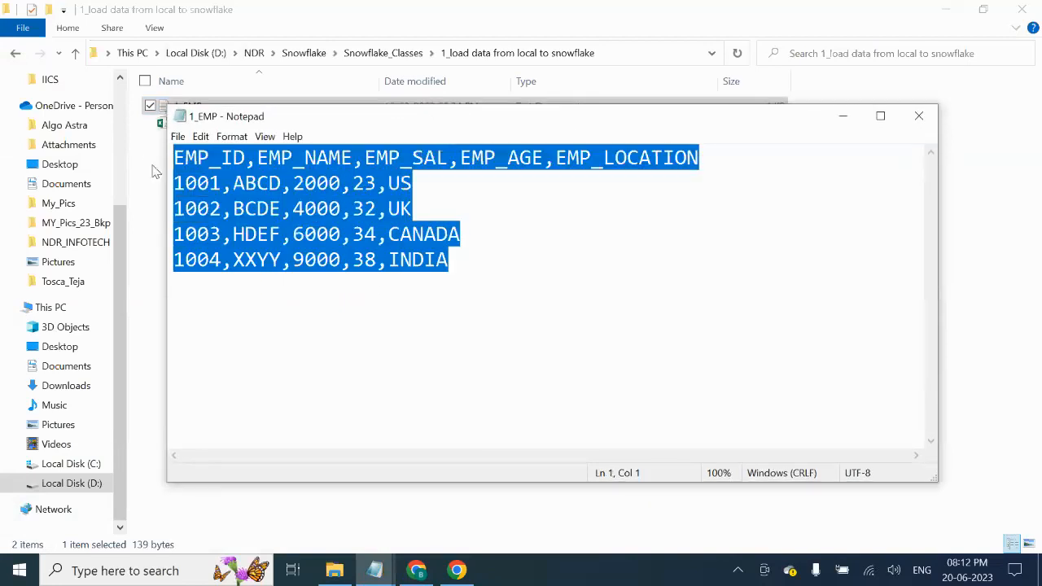
- Add the line 'Data ---> Tables --> Schema --> Database' to the SF_8PM_JUN notes
{"action": "mouse_move", "coordinate": [370, 570]}
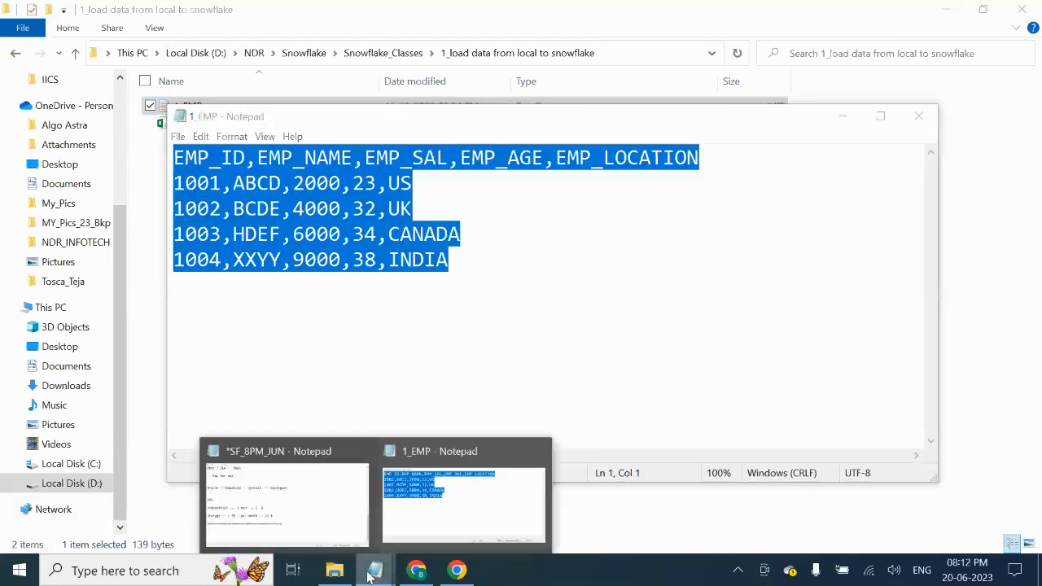
{"action": "left_click", "coordinate": [328, 521]}
{"action": "type", "text": "Da"}
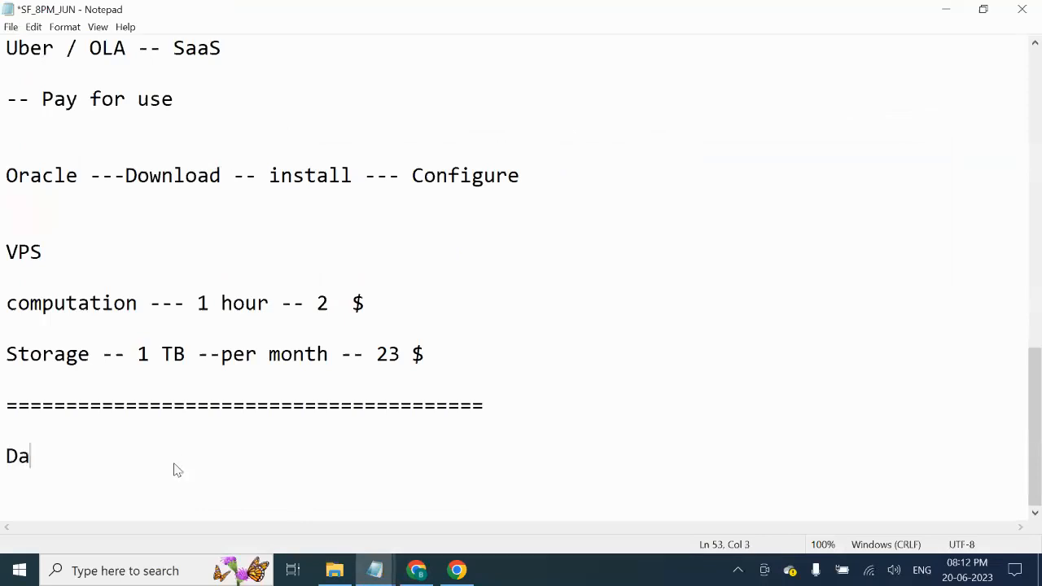
{"action": "type", "text": "ta ---> Tables"}
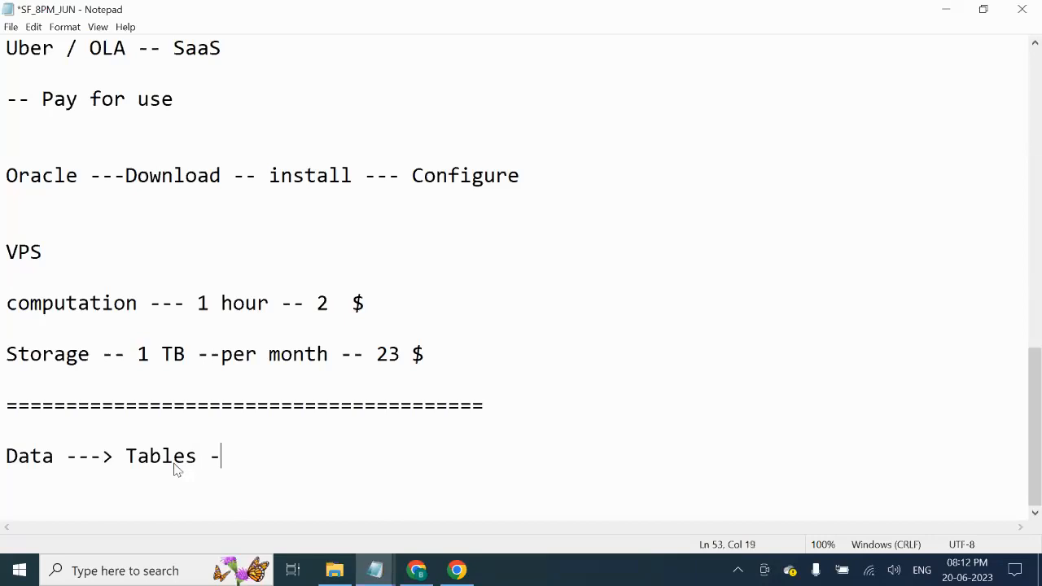
{"action": "type", "text": " --> Schema"}
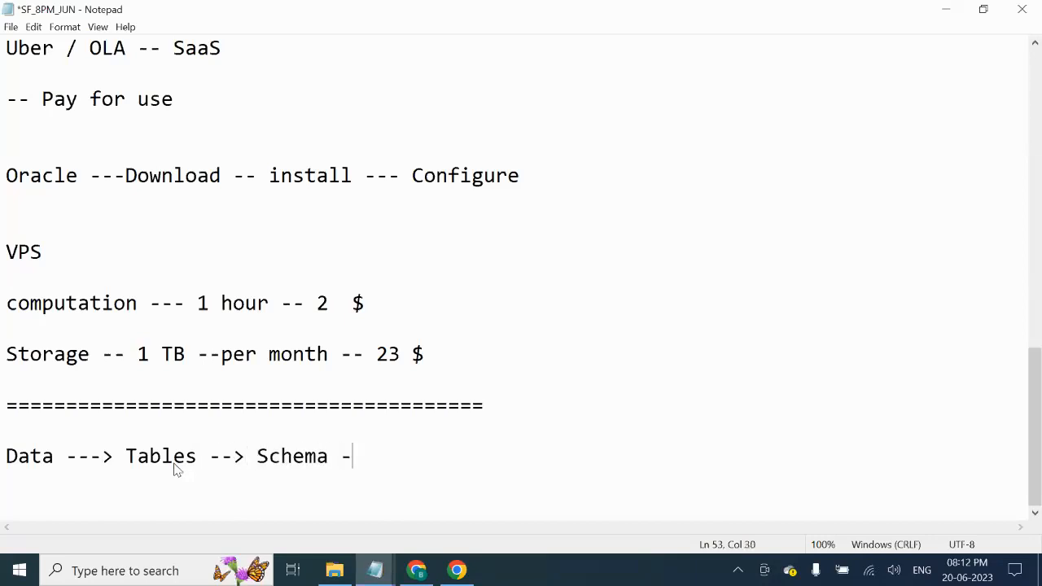
{"action": "type", "text": " --> Database"}
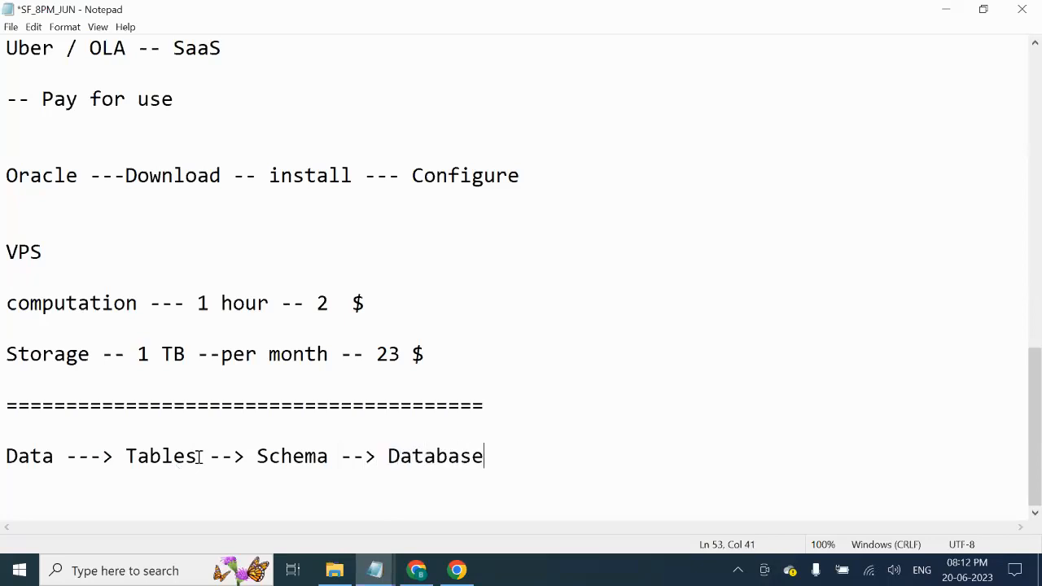
- Correct 'Tables' to 'Table' in the new hierarchy line
{"action": "double_click", "coordinate": [42, 457]}
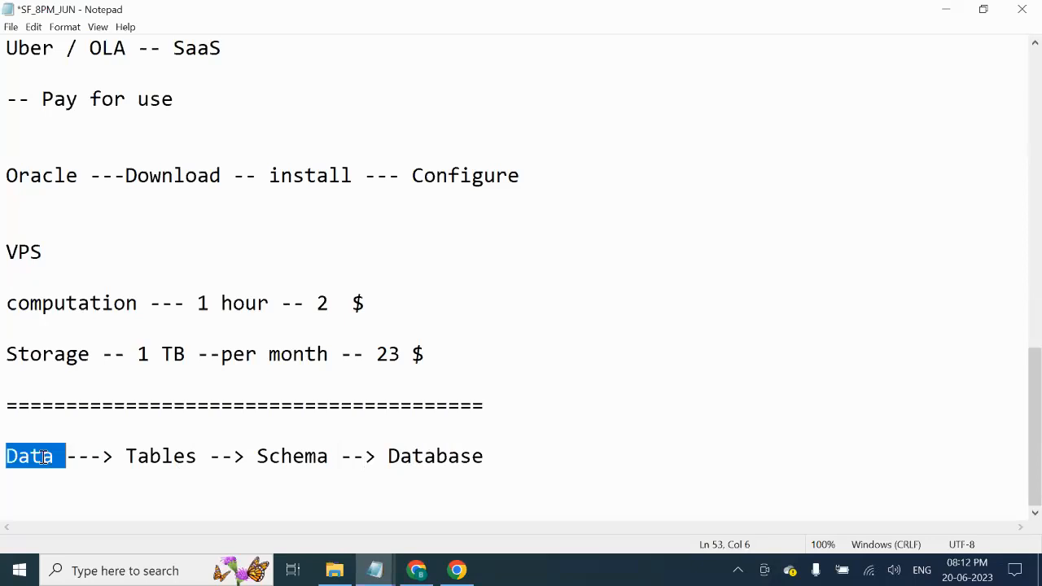
{"action": "double_click", "coordinate": [180, 451]}
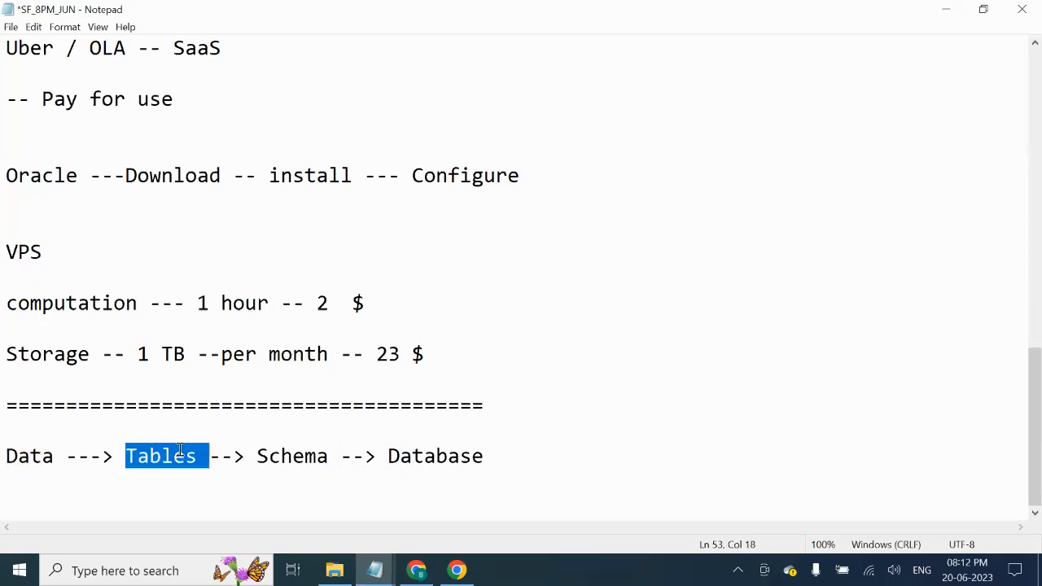
{"action": "left_click", "coordinate": [188, 456]}
{"action": "key", "text": "Delete"}
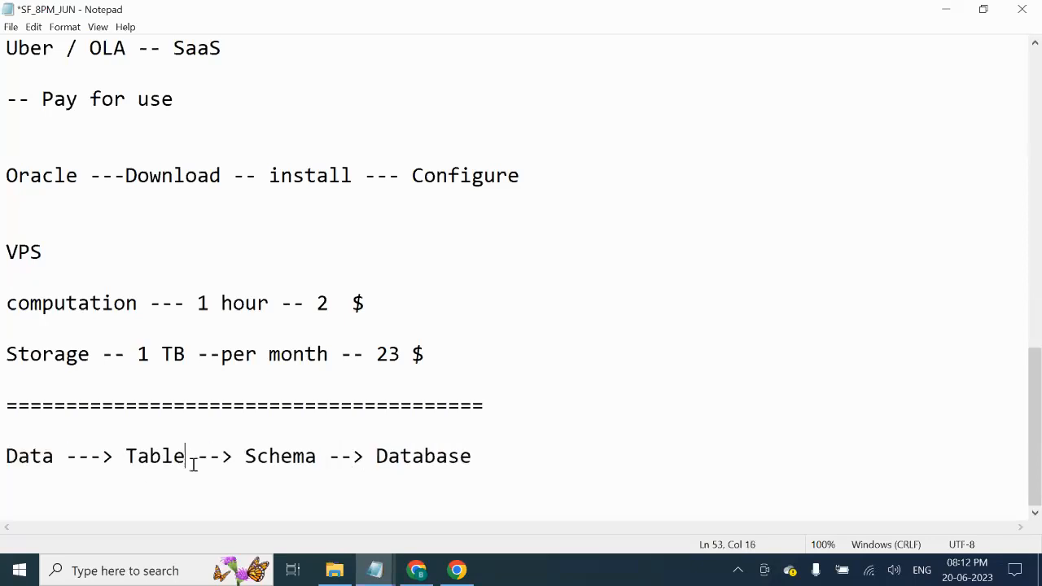
- Highlight Database, Schema and Table in turn, then bring up Windows search
{"action": "double_click", "coordinate": [309, 453]}
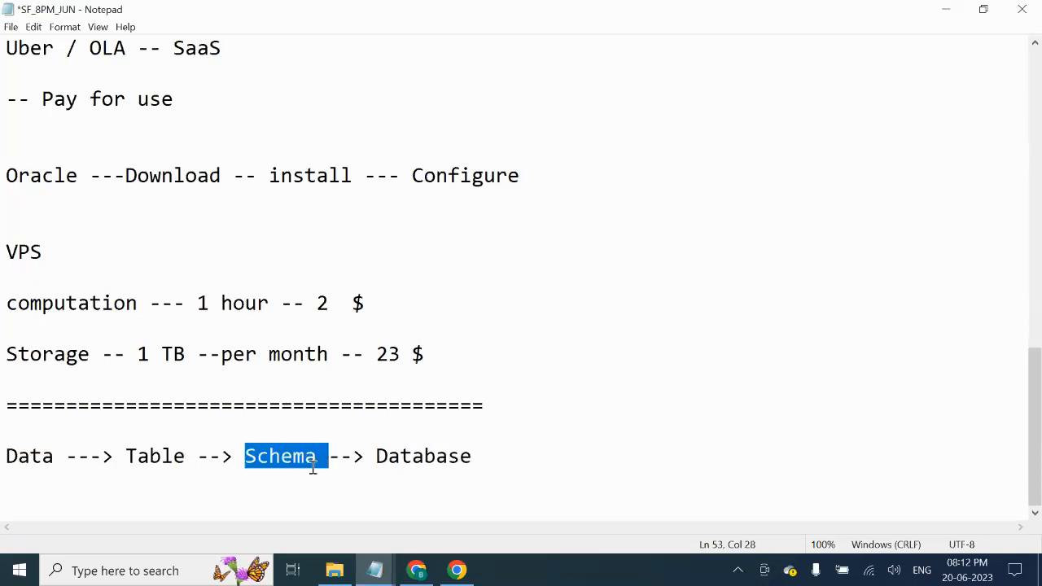
{"action": "double_click", "coordinate": [427, 458]}
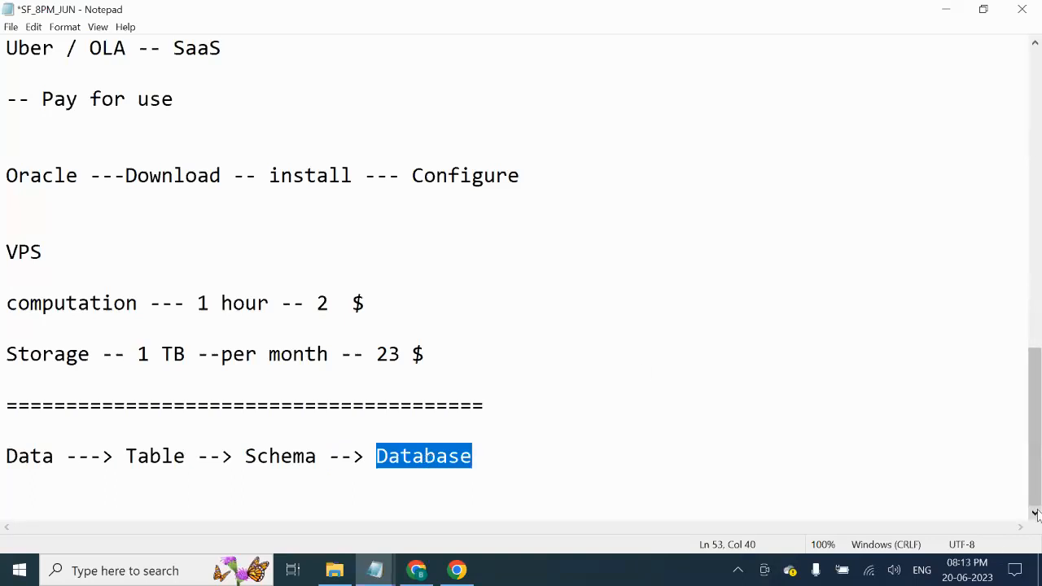
{"action": "left_click", "coordinate": [513, 460]}
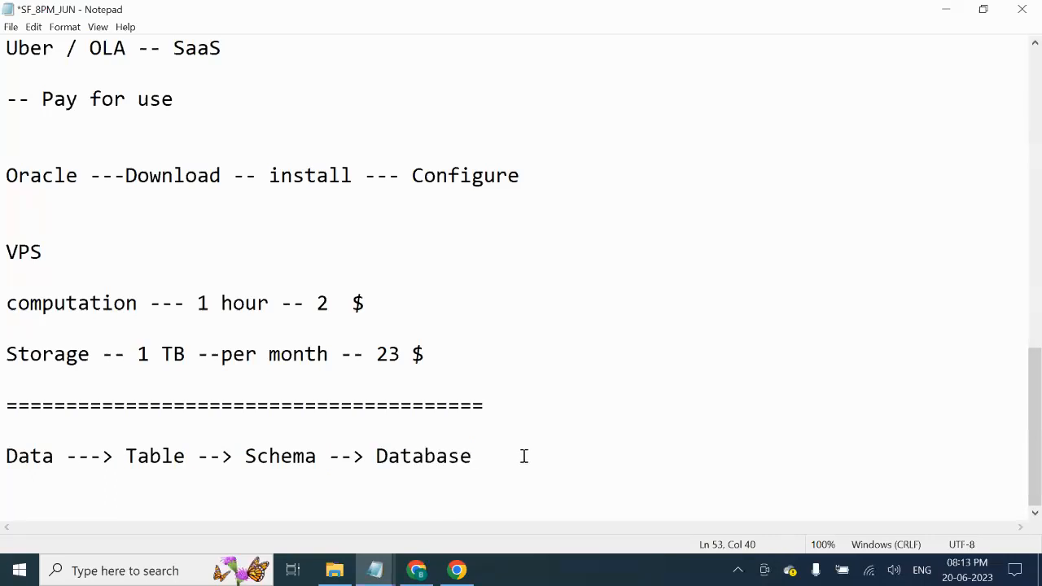
{"action": "left_click_drag", "start_coordinate": [385, 456], "coordinate": [513, 461]}
{"action": "left_click", "coordinate": [512, 466]}
{"action": "left_click_drag", "start_coordinate": [384, 456], "coordinate": [488, 458]}
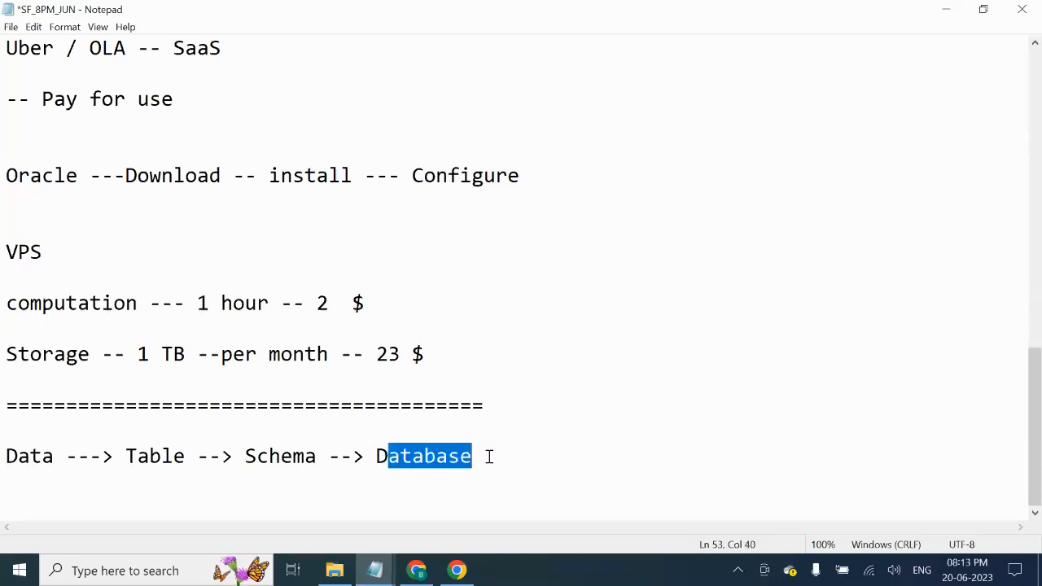
{"action": "left_click_drag", "start_coordinate": [319, 456], "coordinate": [249, 451]}
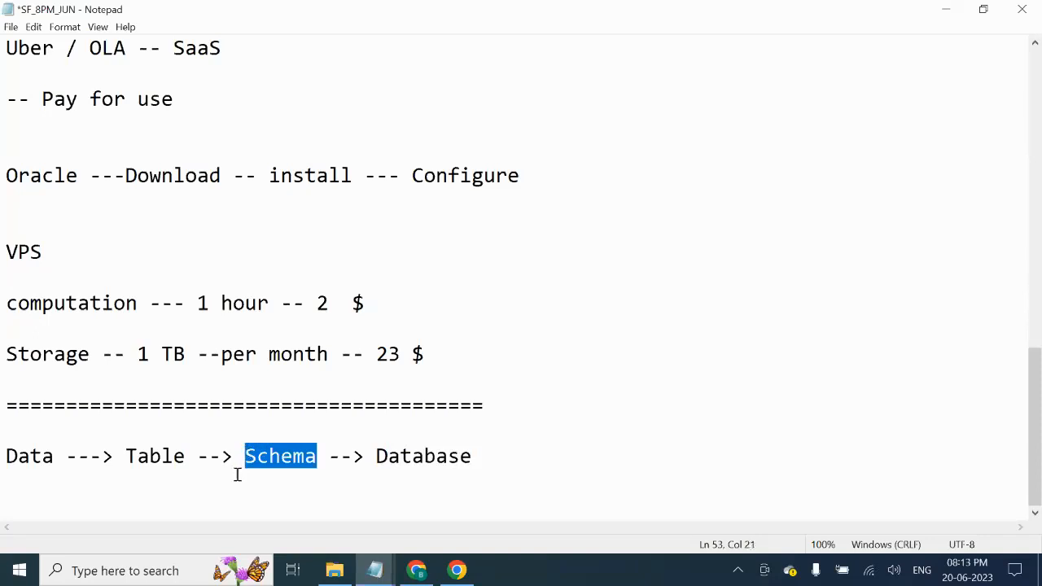
{"action": "left_click_drag", "start_coordinate": [194, 456], "coordinate": [2, 452]}
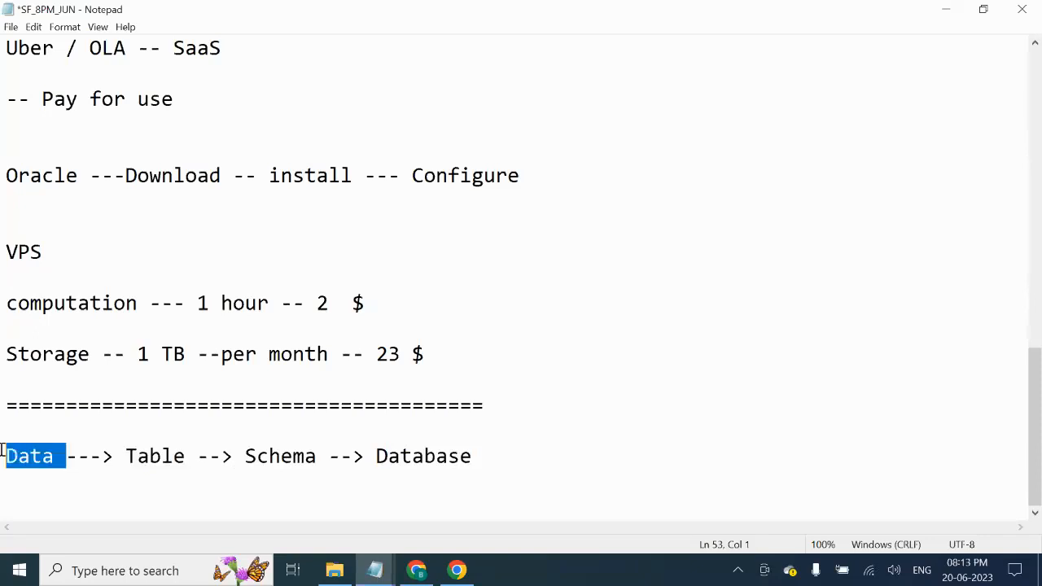
{"action": "left_click", "coordinate": [70, 562]}
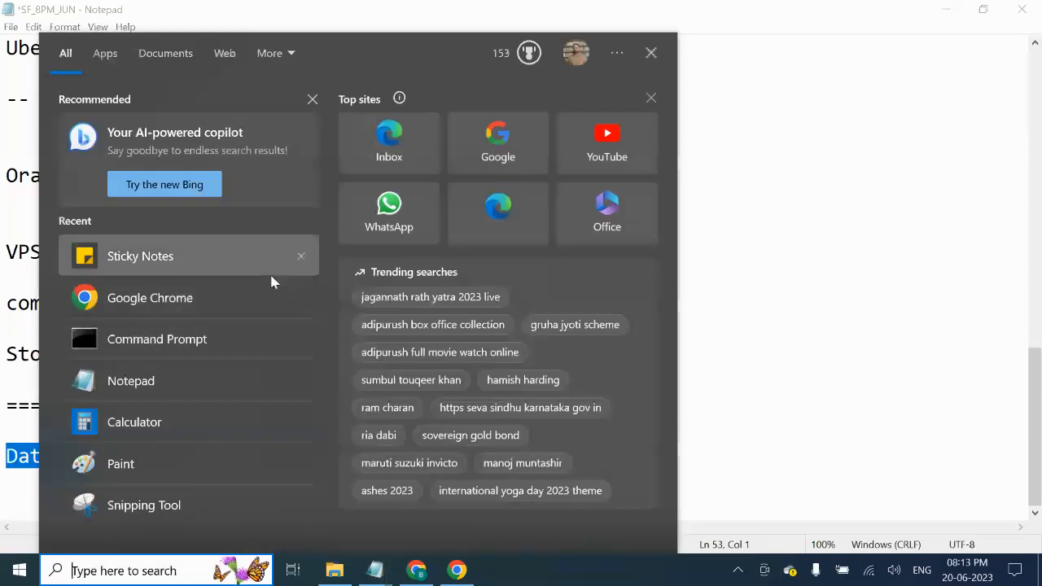
- Search for 'ex' and launch Excel 2013 from the results
{"action": "type", "text": "ex"}
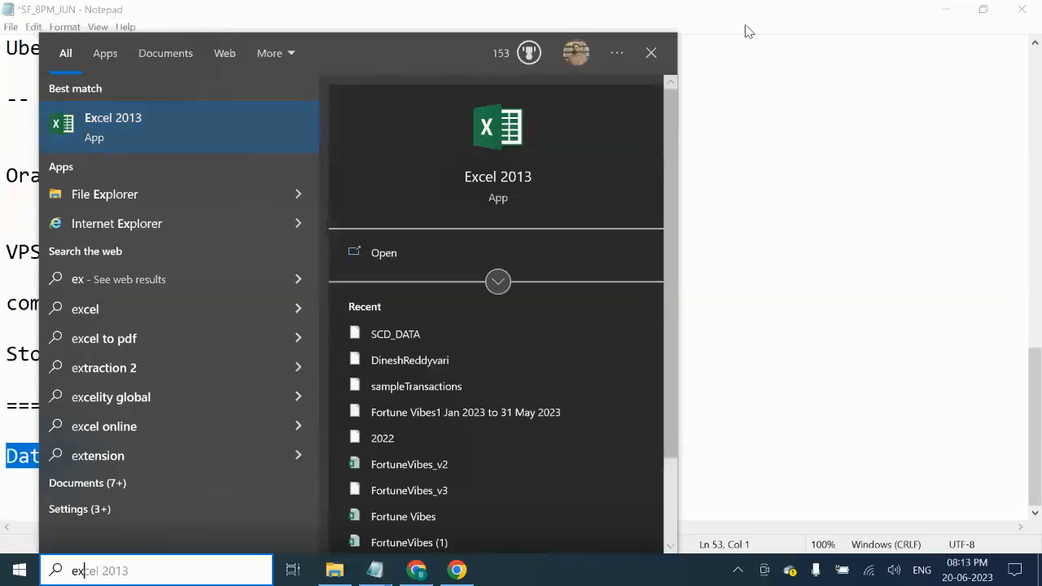
{"action": "left_click", "coordinate": [218, 135]}
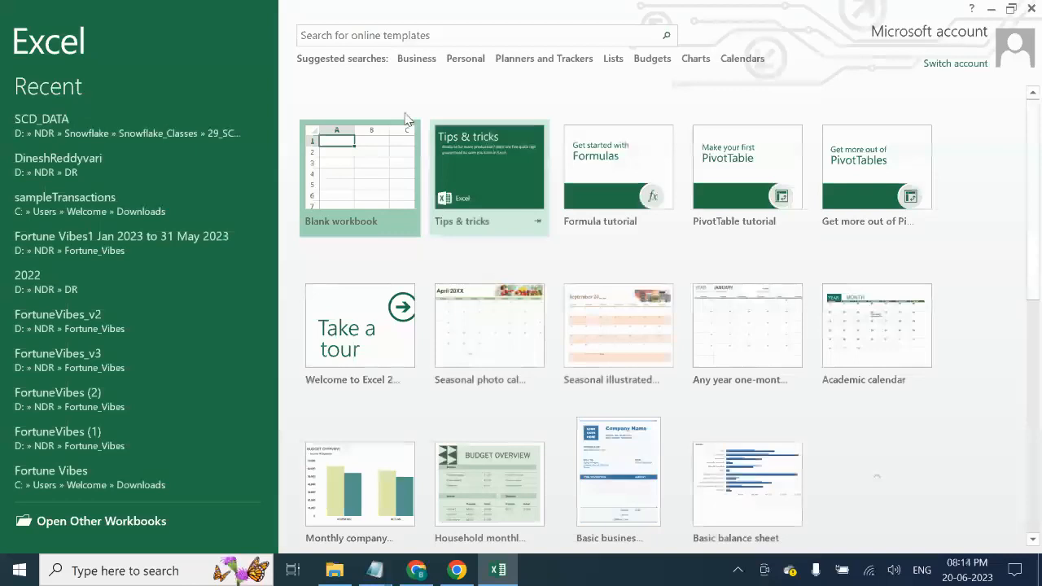
- Dismiss the activation popup, start a blank workbook and add three more sheets
{"action": "left_click", "coordinate": [708, 95]}
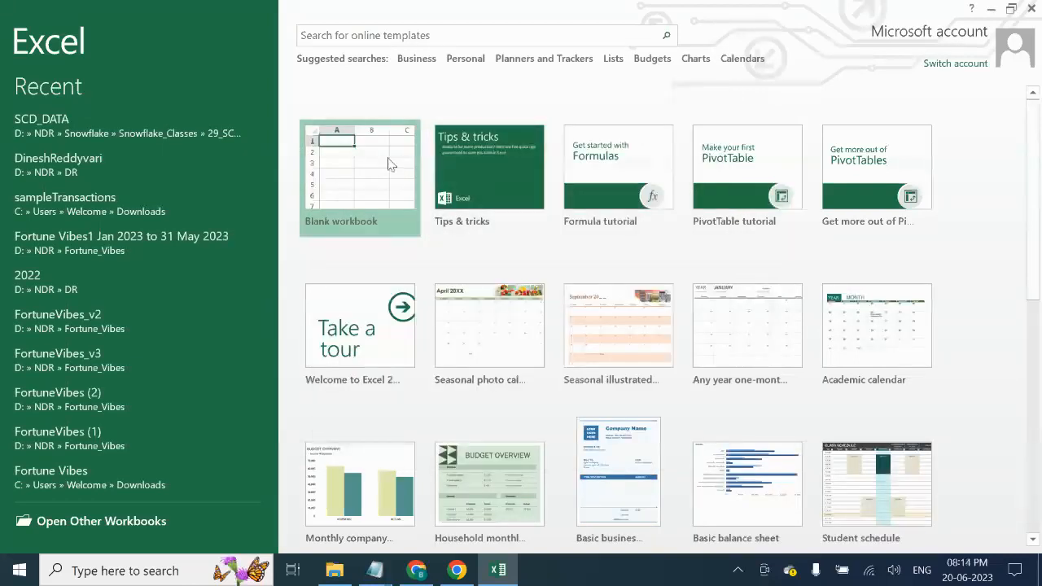
{"action": "left_click", "coordinate": [359, 176]}
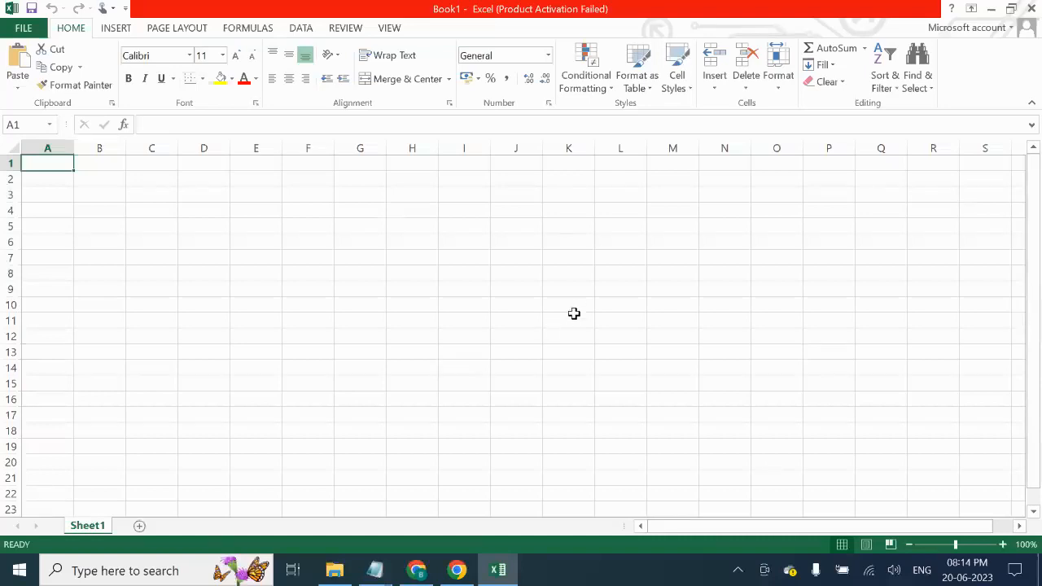
{"action": "double_click", "coordinate": [96, 527]}
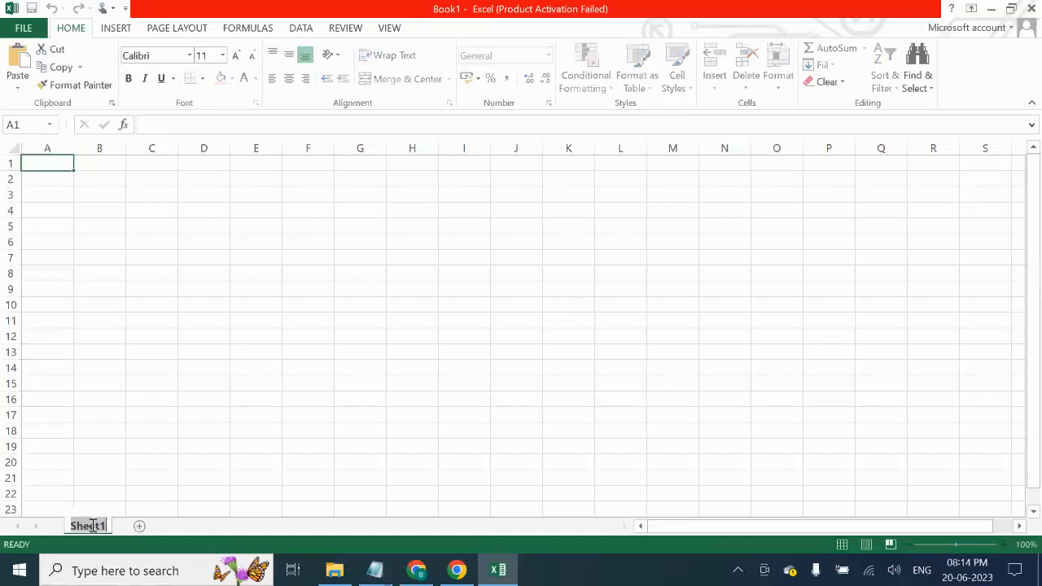
{"action": "left_click", "coordinate": [139, 526]}
{"action": "left_click", "coordinate": [187, 526]}
{"action": "left_click", "coordinate": [235, 526]}
- Rename the four sheets to EMP, Account, Sales and HR
{"action": "double_click", "coordinate": [87, 526]}
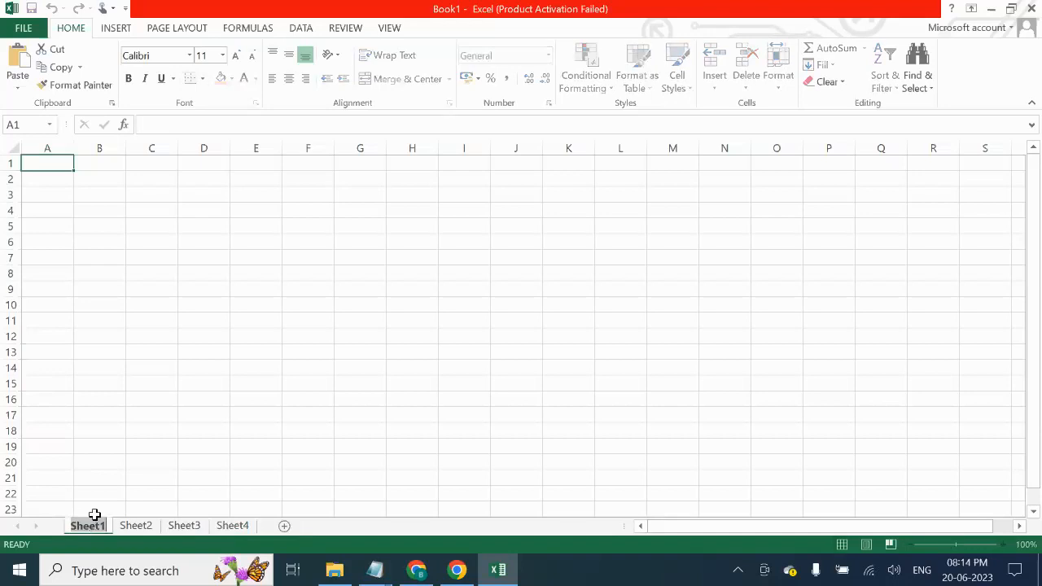
{"action": "type", "text": "EMP"}
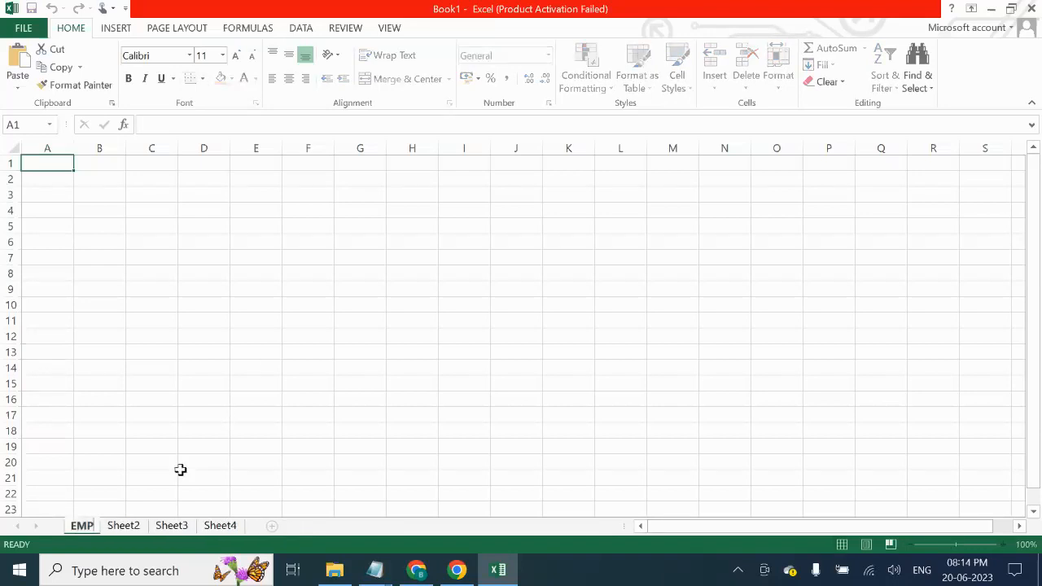
{"action": "left_click", "coordinate": [131, 527]}
{"action": "type", "text": "Account"}
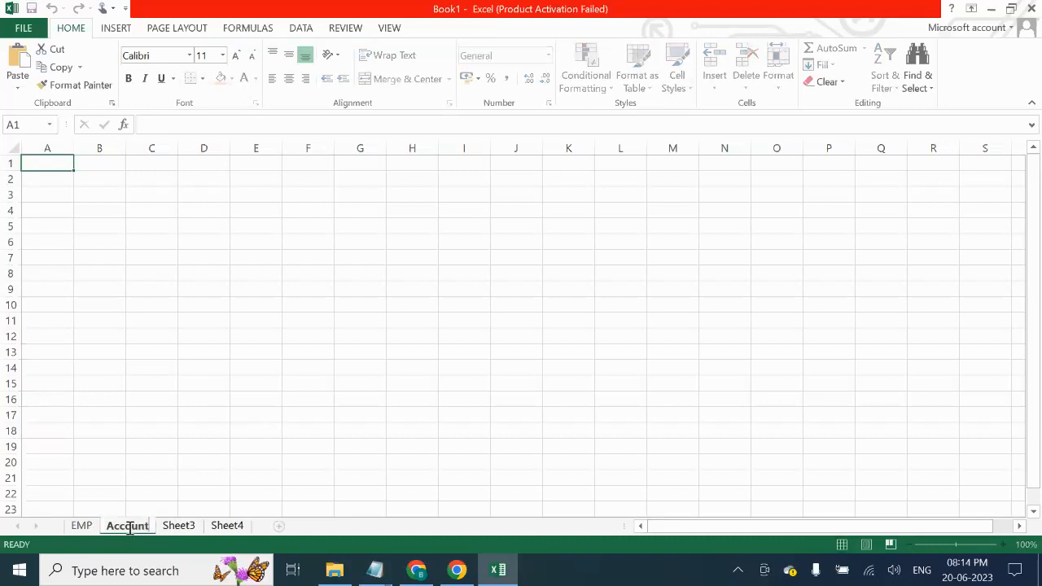
{"action": "double_click", "coordinate": [173, 527]}
{"action": "type", "text": "Sales"}
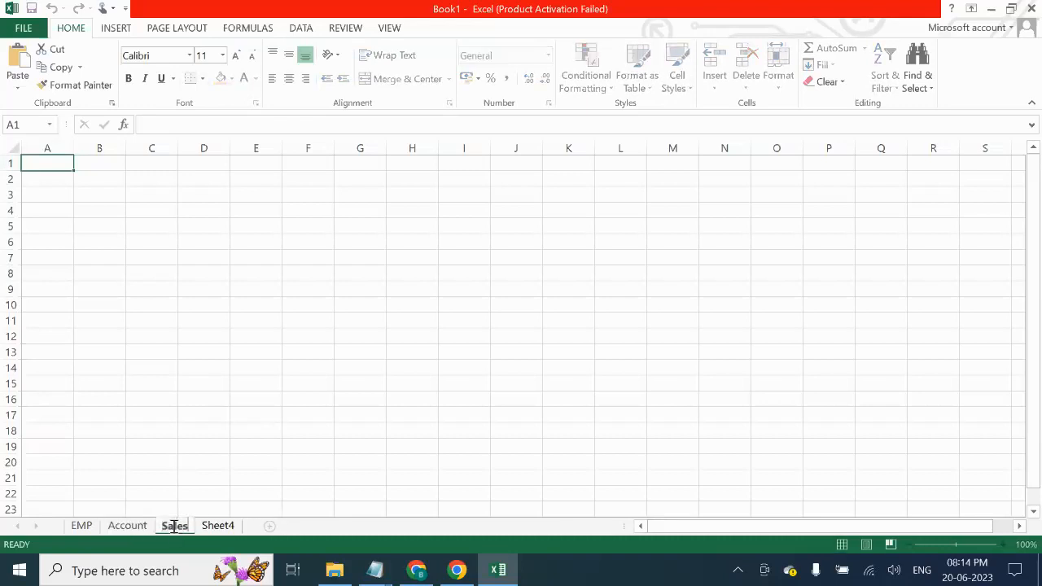
{"action": "double_click", "coordinate": [227, 526]}
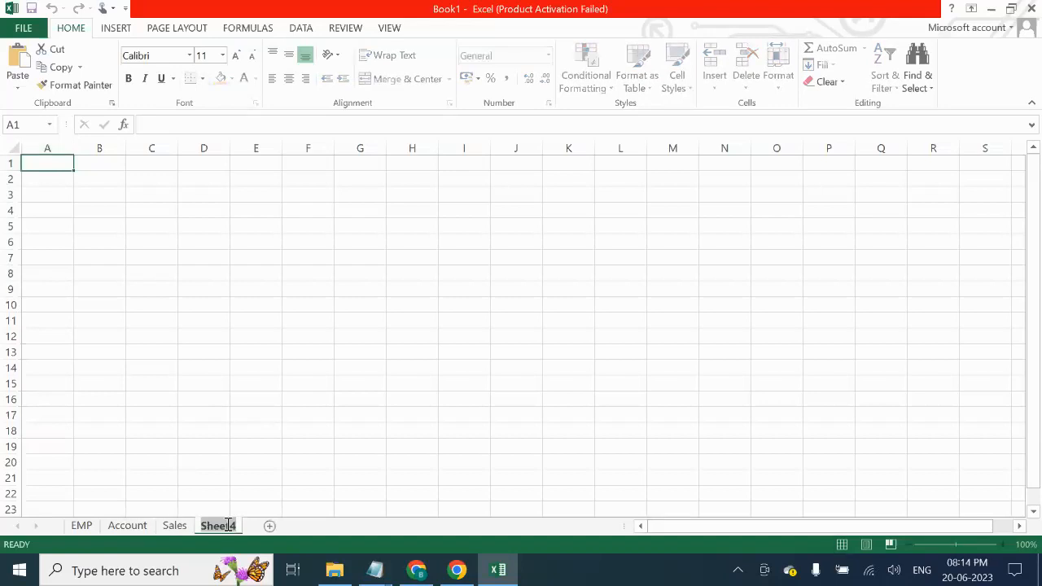
{"action": "type", "text": "HR"}
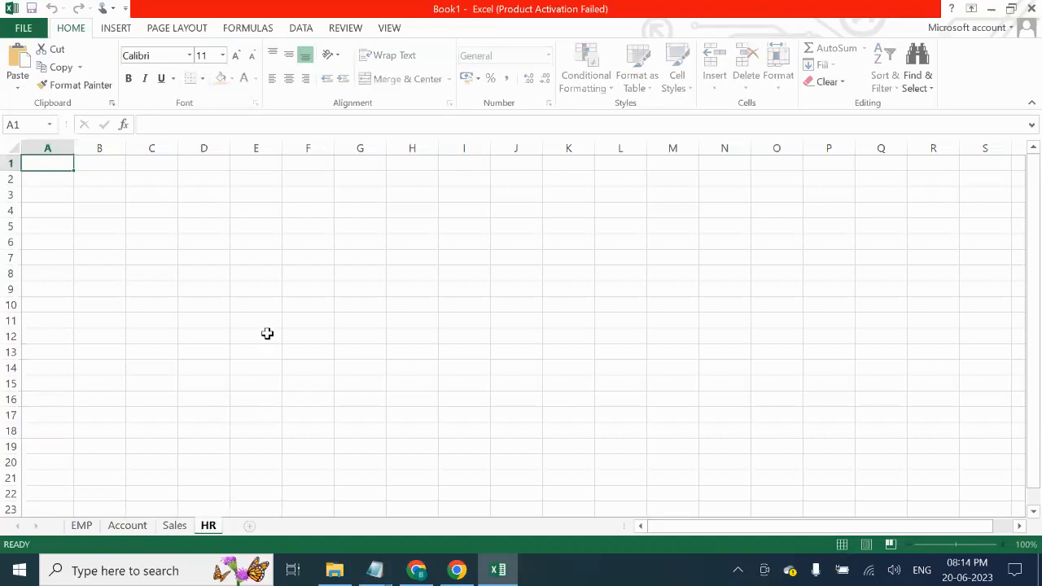
{"action": "left_click", "coordinate": [268, 334]}
- Flip through all four sheet tabs, ending on EMP
{"action": "left_click", "coordinate": [83, 526]}
{"action": "left_click", "coordinate": [130, 529]}
{"action": "left_click", "coordinate": [174, 529]}
{"action": "left_click", "coordinate": [208, 528]}
{"action": "left_click", "coordinate": [122, 526]}
{"action": "left_click", "coordinate": [82, 526]}
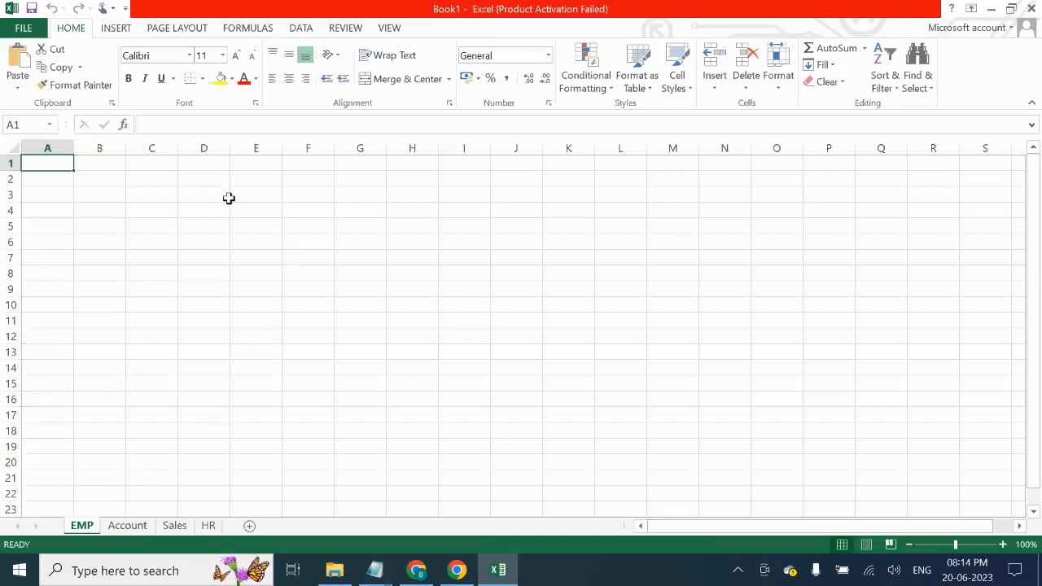
- Give B3:D16 and H3:I12 on the EMP sheet all borders
{"action": "left_click", "coordinate": [201, 79]}
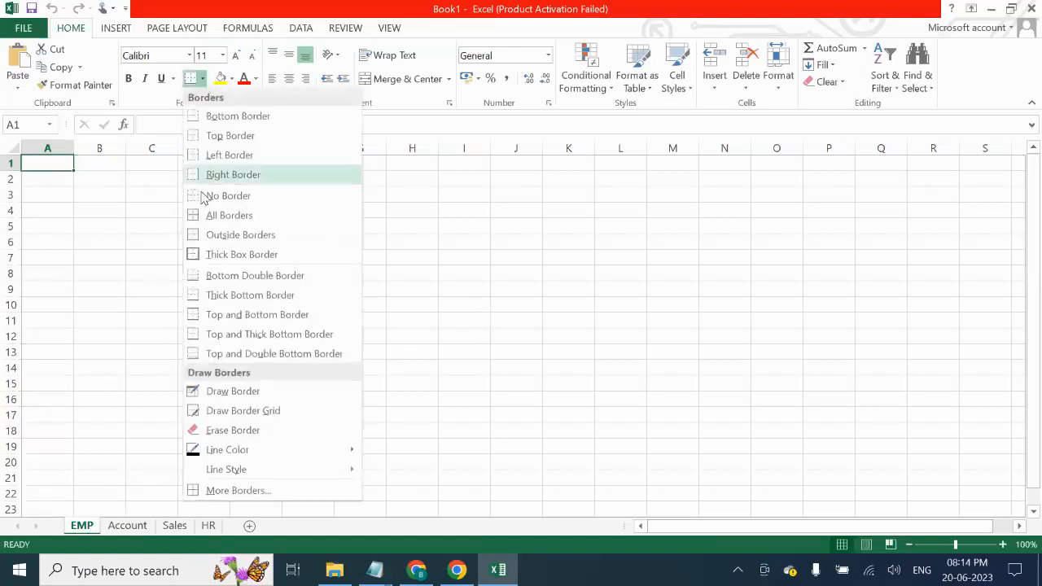
{"action": "left_click", "coordinate": [239, 218]}
{"action": "left_click_drag", "start_coordinate": [101, 193], "coordinate": [204, 399]}
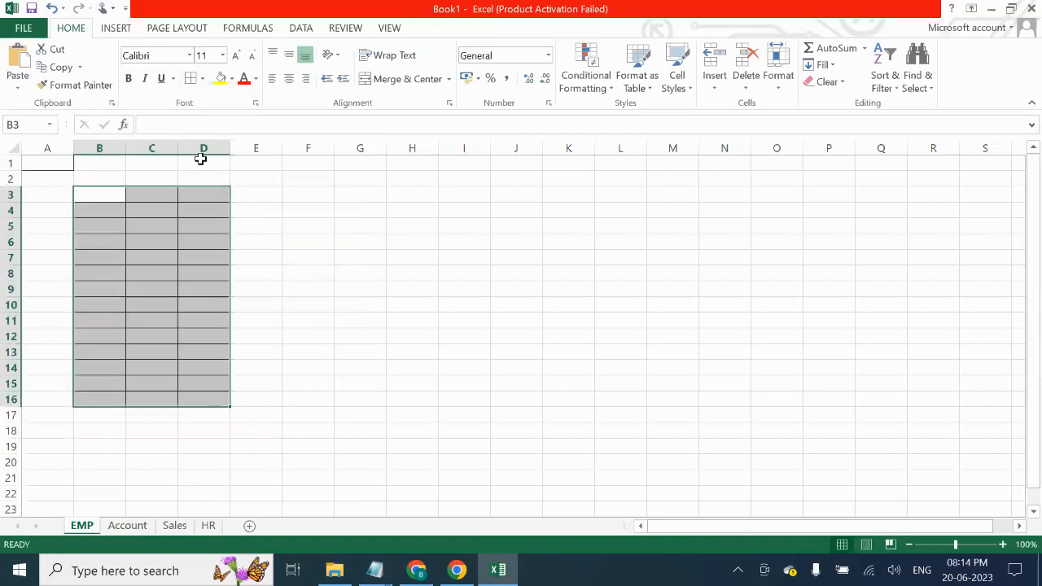
{"action": "left_click_drag", "start_coordinate": [409, 195], "coordinate": [468, 333]}
{"action": "key", "text": "F4"}
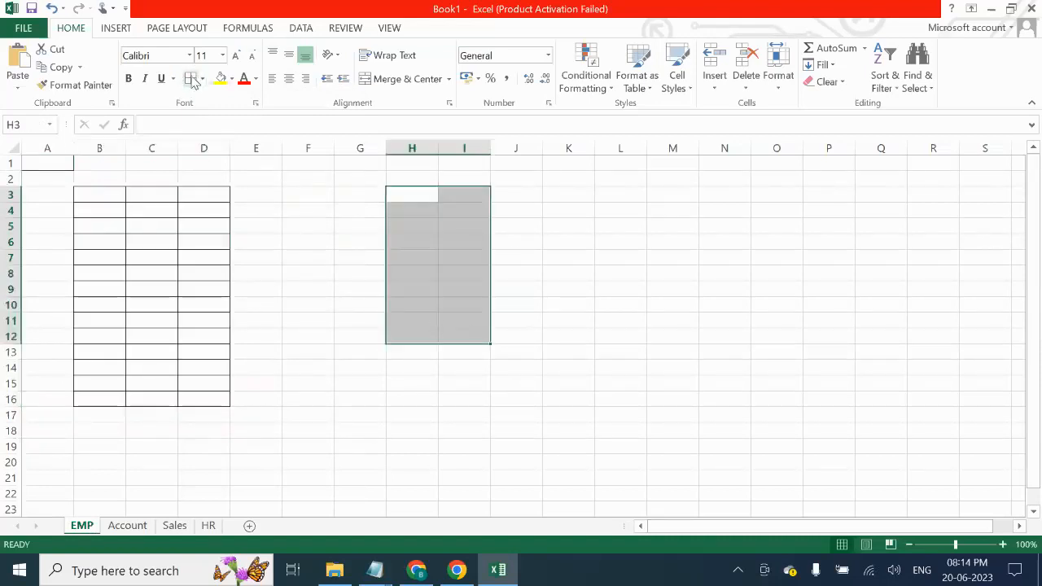
- Add all borders to M11:R18 and F16:I21
{"action": "left_click_drag", "start_coordinate": [669, 324], "coordinate": [932, 427]}
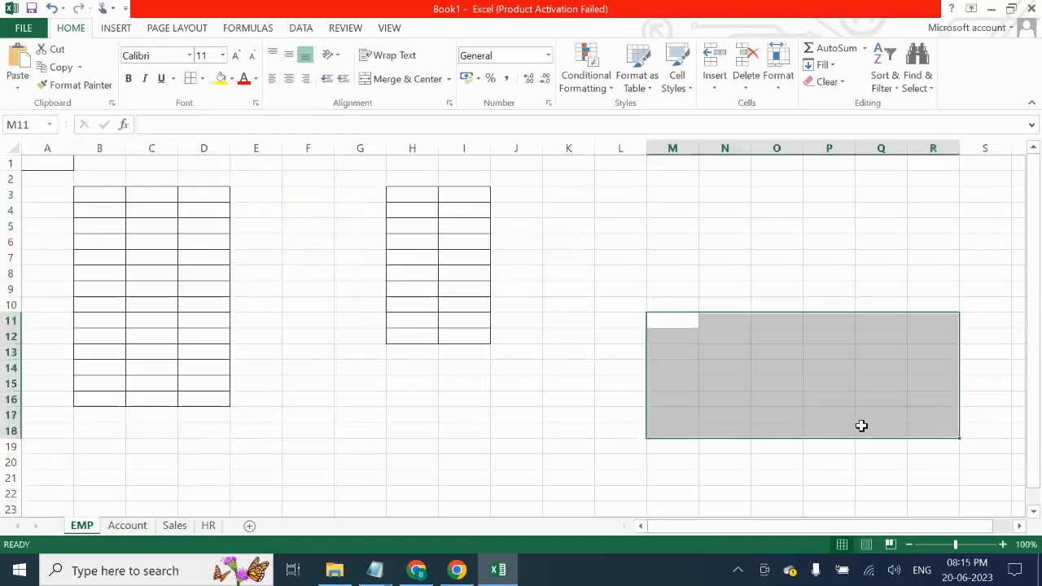
{"action": "left_click", "coordinate": [192, 80]}
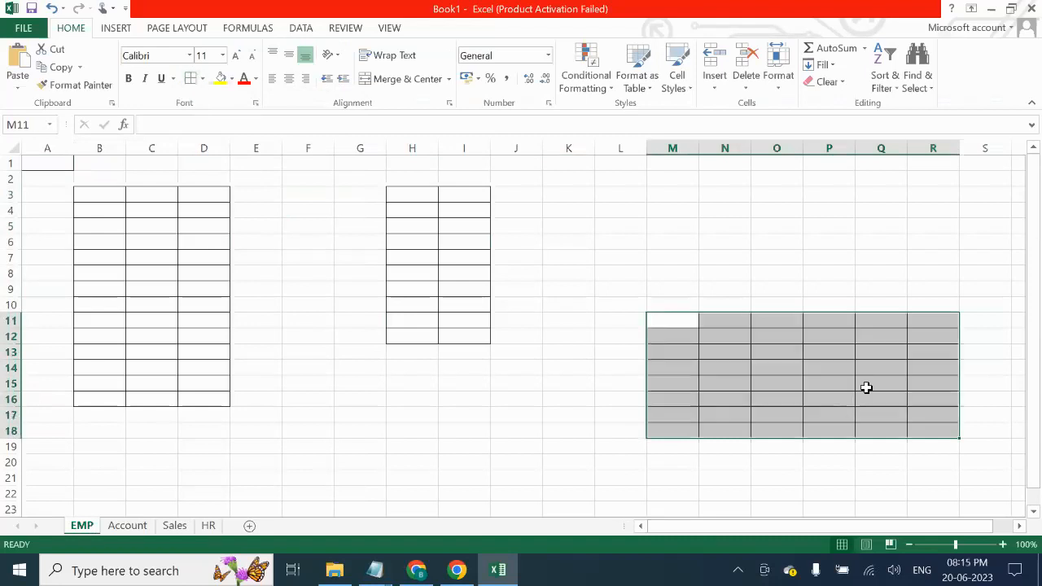
{"action": "left_click", "coordinate": [824, 492]}
{"action": "left_click_drag", "start_coordinate": [319, 399], "coordinate": [466, 472]}
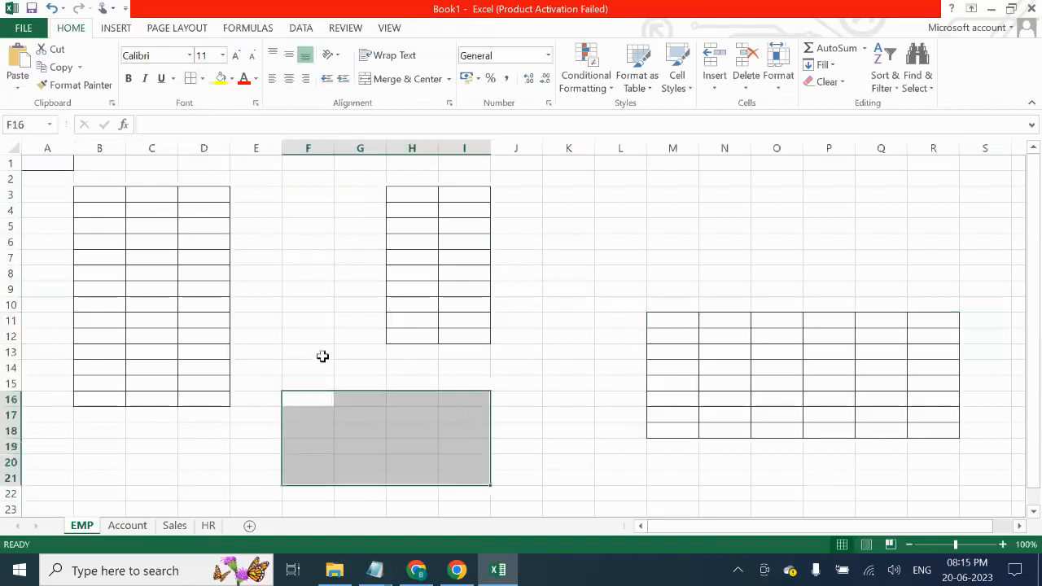
{"action": "left_click", "coordinate": [193, 78]}
{"action": "left_click", "coordinate": [595, 429]}
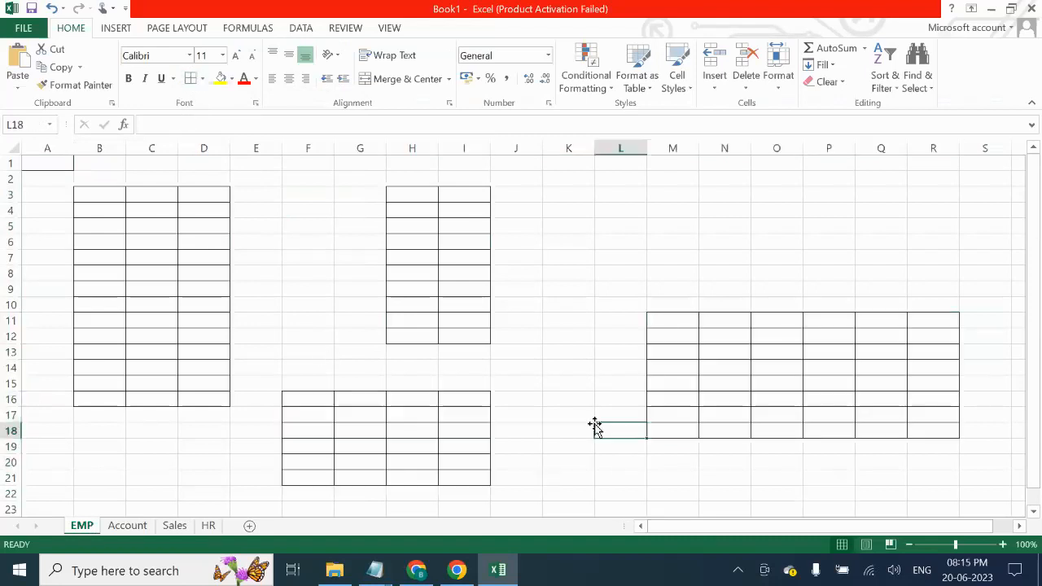
- Check the bordered tables and start editing the EMP sheet's tab name
{"action": "left_click", "coordinate": [220, 288]}
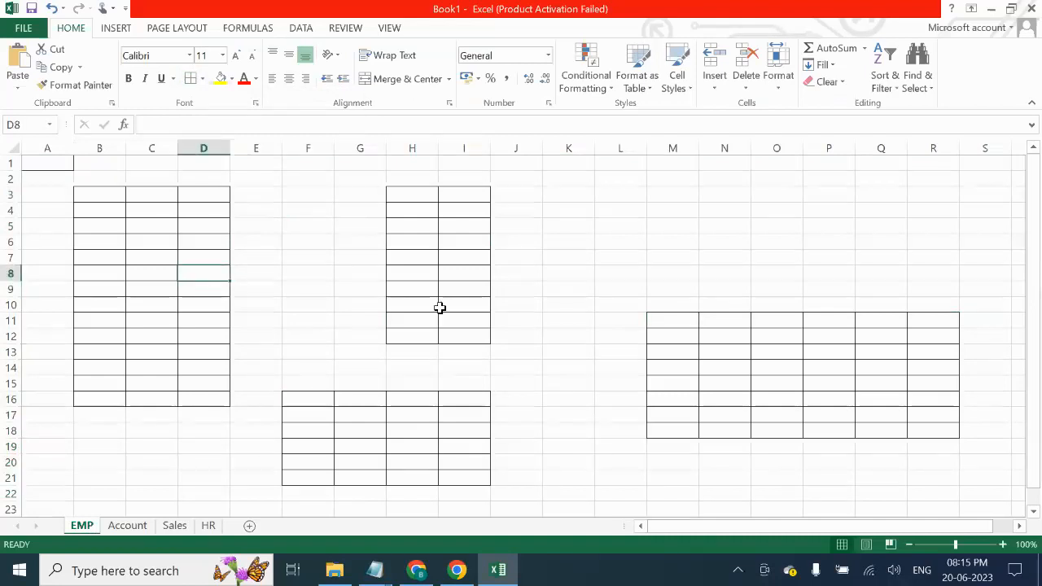
{"action": "left_click", "coordinate": [879, 399]}
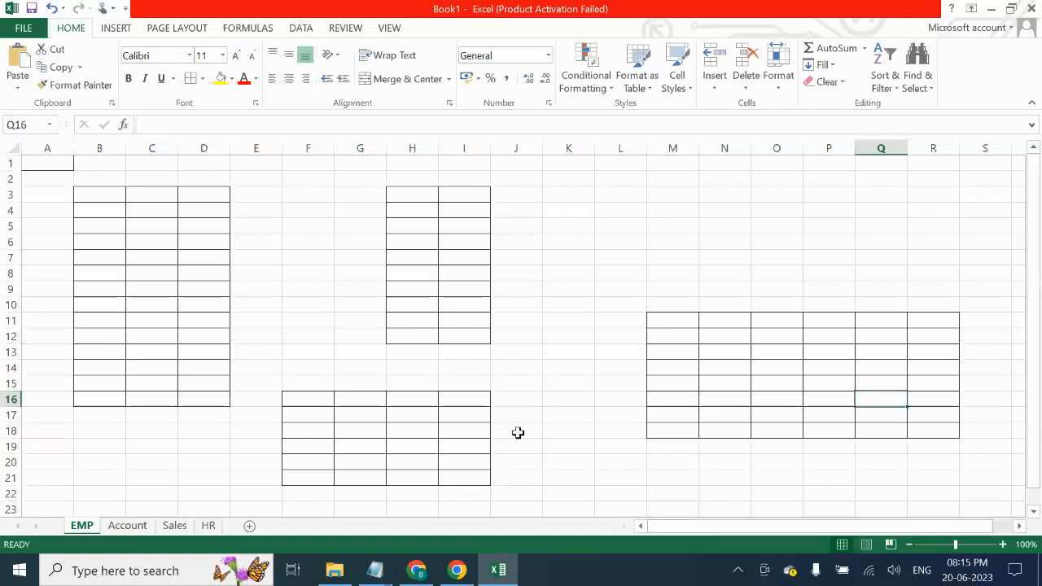
{"action": "left_click", "coordinate": [86, 525]}
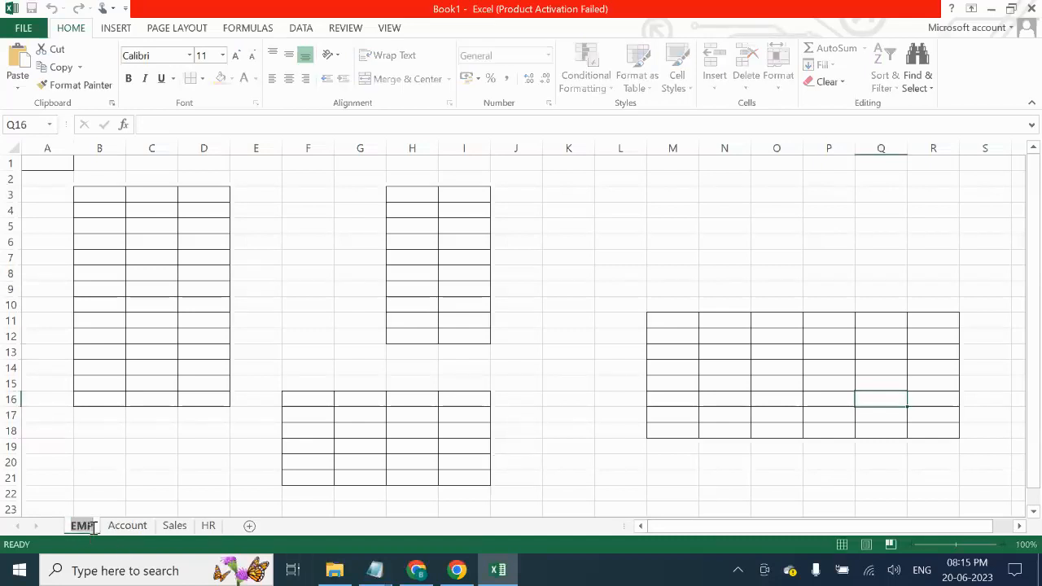
{"action": "double_click", "coordinate": [90, 526]}
- Flip through the sheets and settle on the empty Account sheet
{"action": "left_click", "coordinate": [130, 527]}
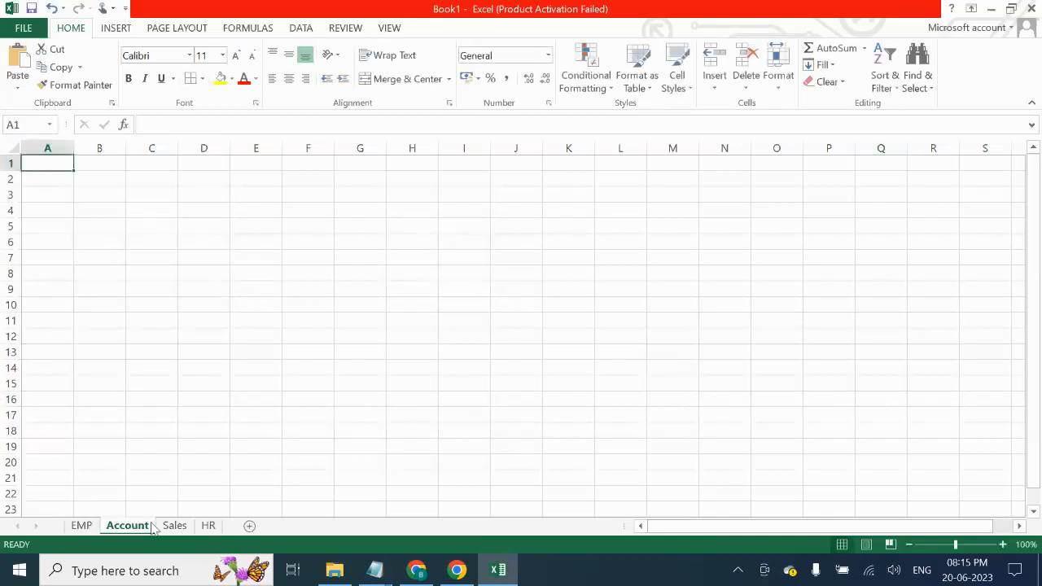
{"action": "left_click", "coordinate": [173, 526]}
{"action": "left_click", "coordinate": [208, 526]}
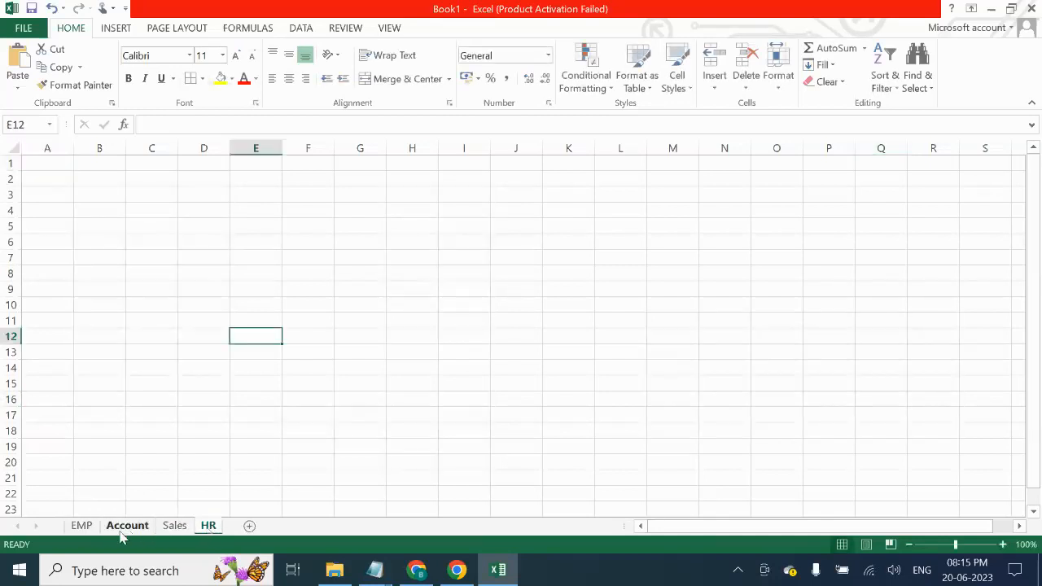
{"action": "left_click", "coordinate": [82, 526]}
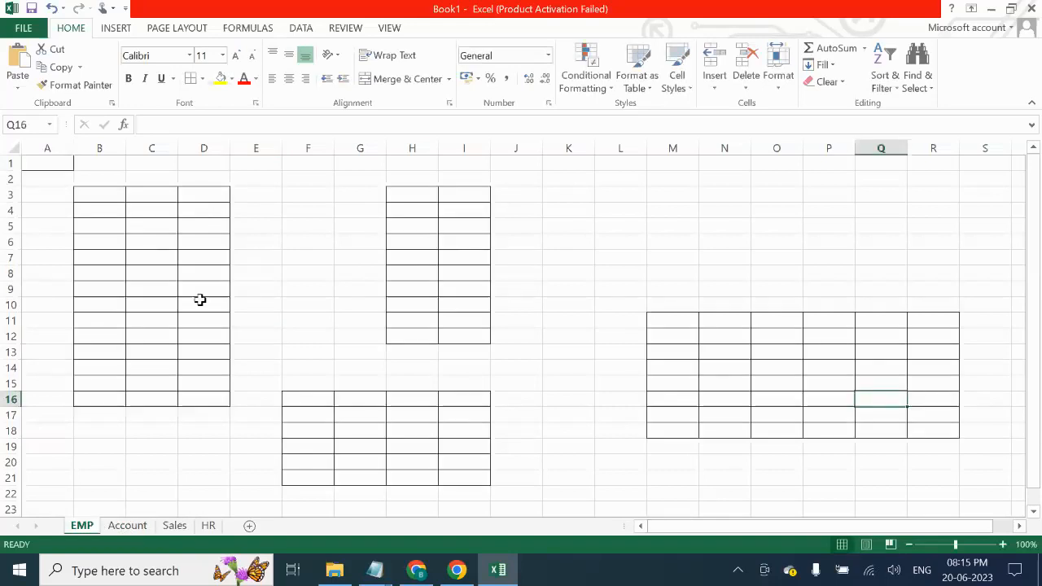
{"action": "left_click", "coordinate": [131, 526]}
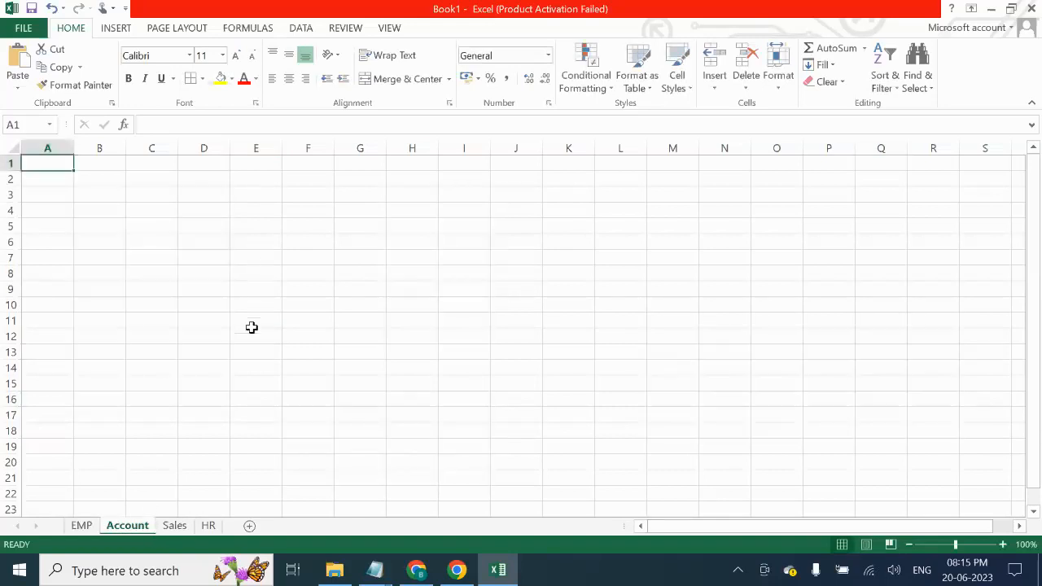
- Border the Account sheet ranges C4:E14, M8:N17 and H10:J17
{"action": "left_click_drag", "start_coordinate": [177, 212], "coordinate": [230, 361]}
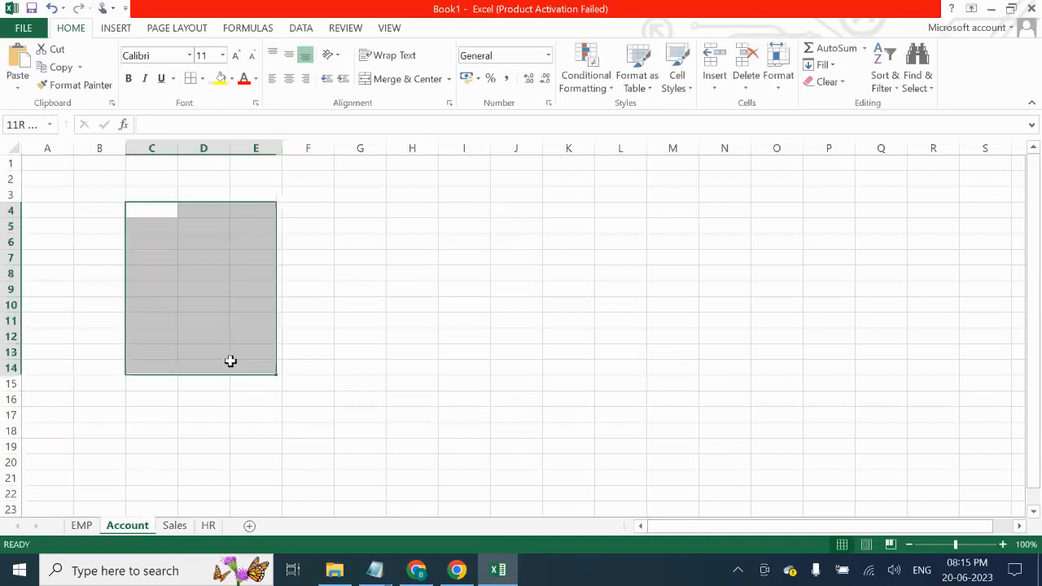
{"action": "left_click", "coordinate": [191, 78]}
{"action": "left_click_drag", "start_coordinate": [667, 279], "coordinate": [718, 418]}
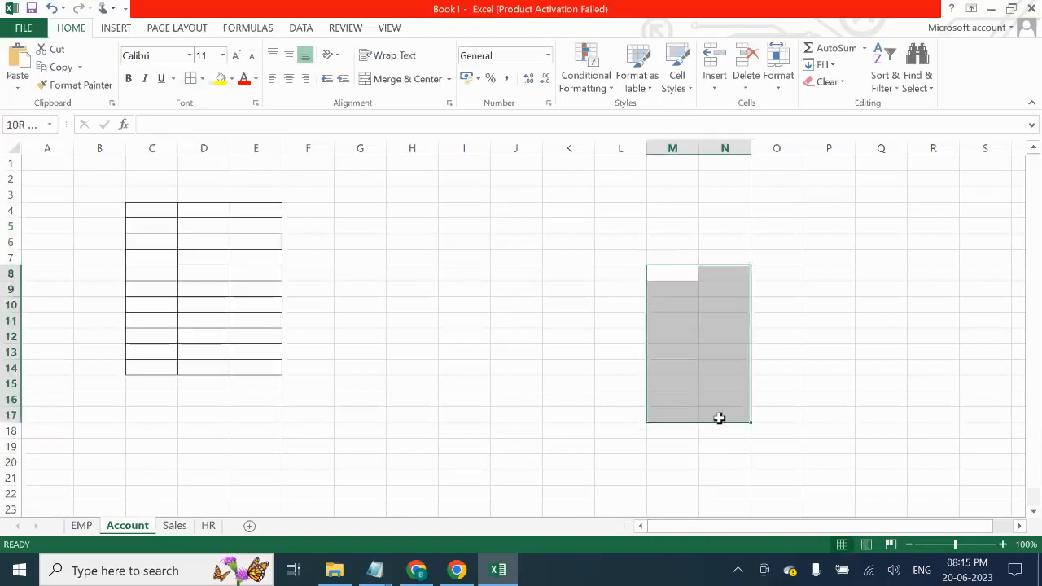
{"action": "left_click_drag", "start_coordinate": [399, 304], "coordinate": [505, 419]}
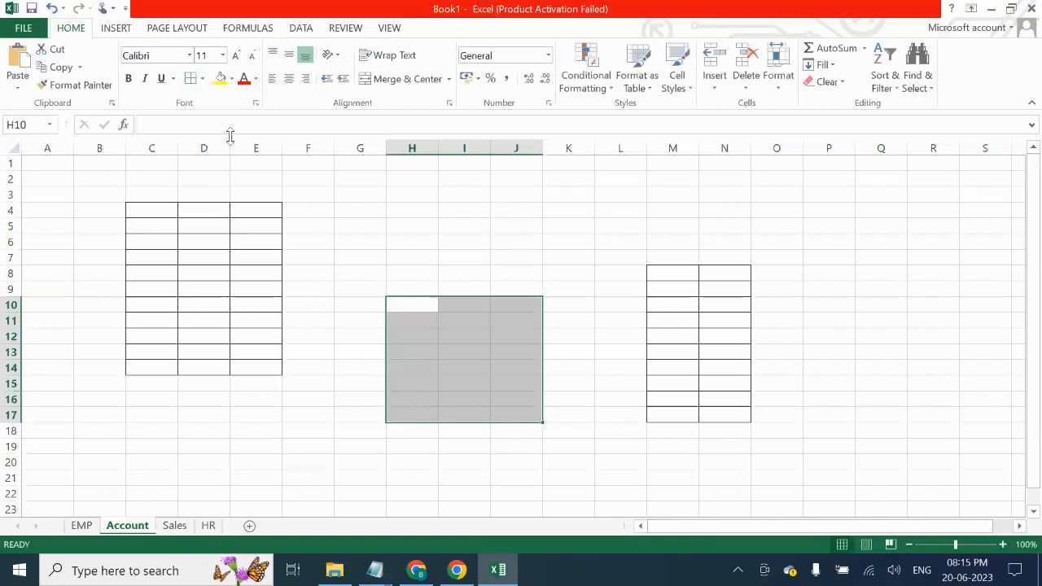
{"action": "left_click", "coordinate": [191, 78]}
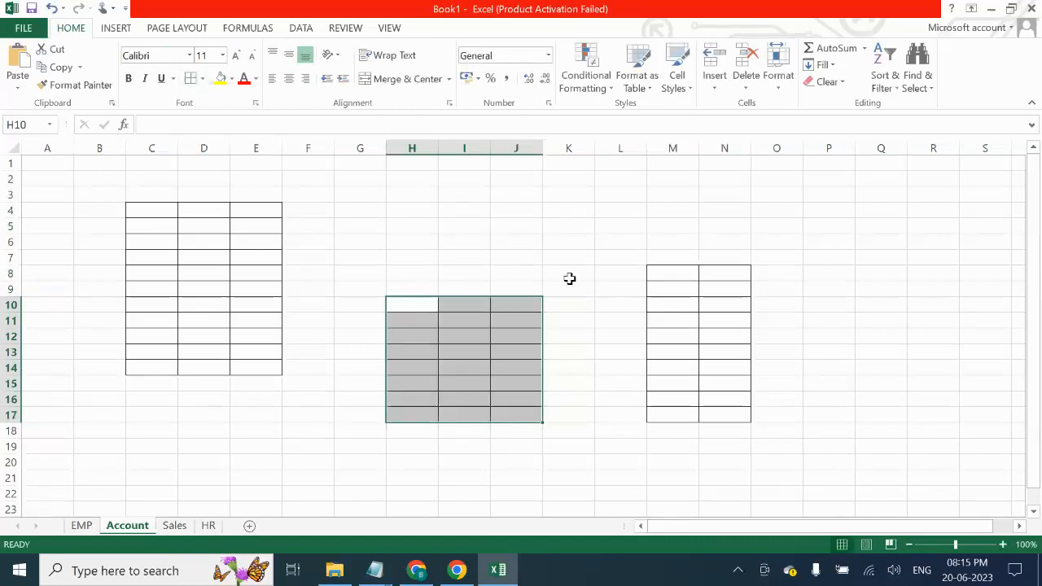
{"action": "left_click", "coordinate": [619, 429]}
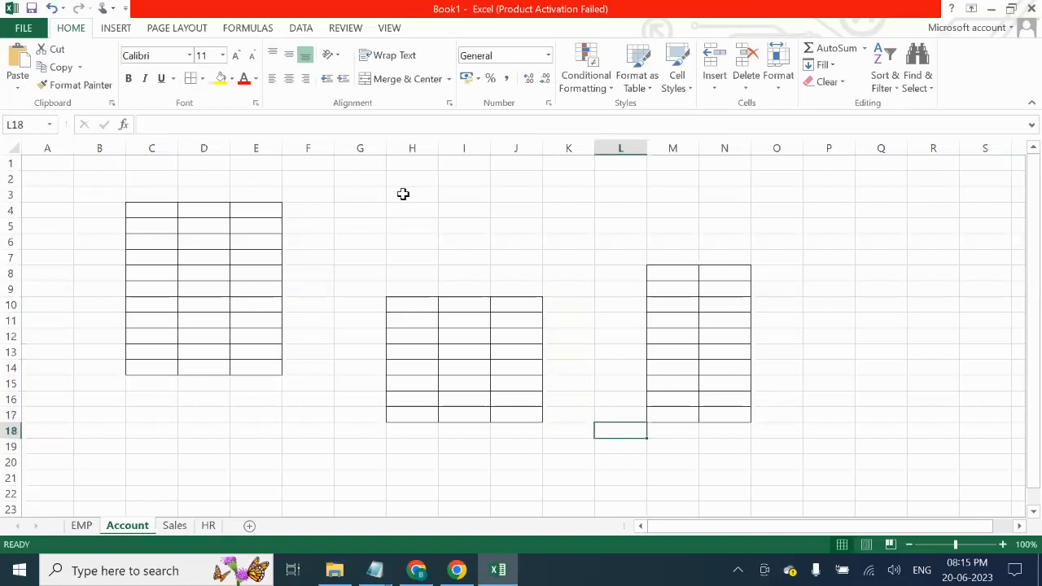
- On the Sales sheet, give E5:L11 and K16:R22 all borders
{"action": "left_click", "coordinate": [172, 525]}
{"action": "left_click_drag", "start_coordinate": [239, 225], "coordinate": [635, 322]}
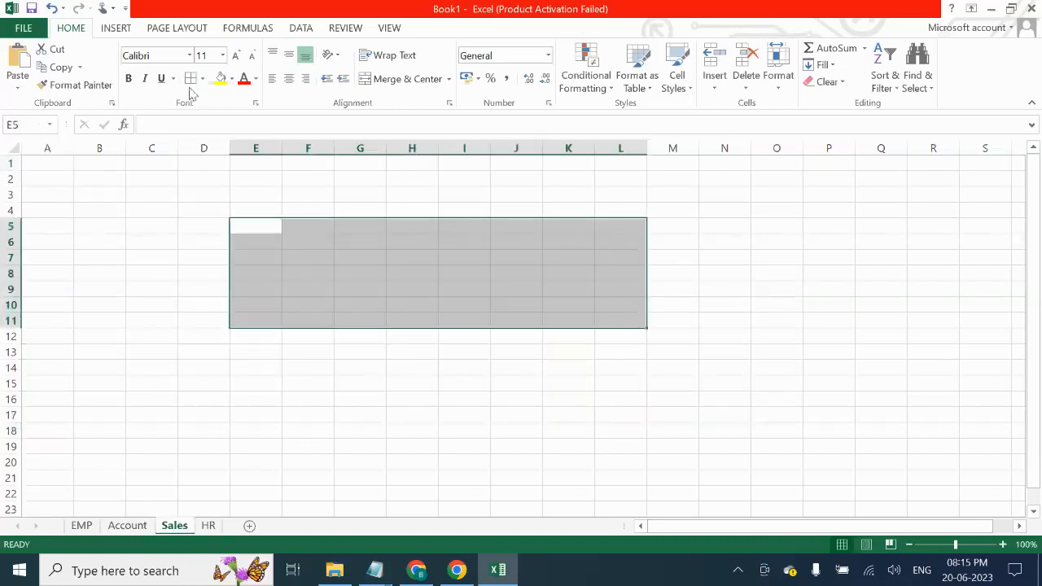
{"action": "left_click", "coordinate": [190, 78]}
{"action": "left_click_drag", "start_coordinate": [562, 401], "coordinate": [954, 486]}
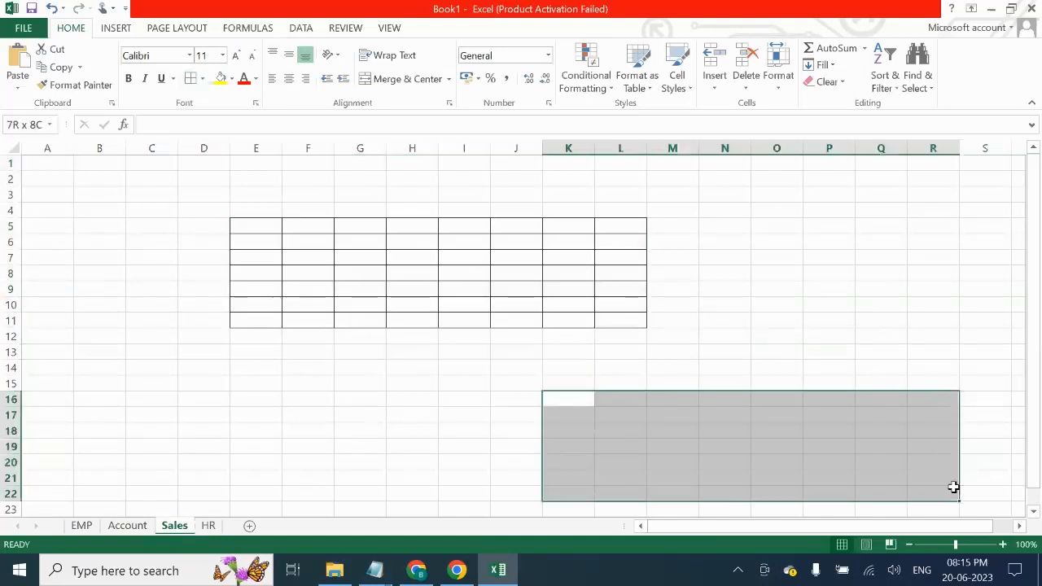
{"action": "left_click", "coordinate": [190, 78]}
{"action": "left_click", "coordinate": [295, 415]}
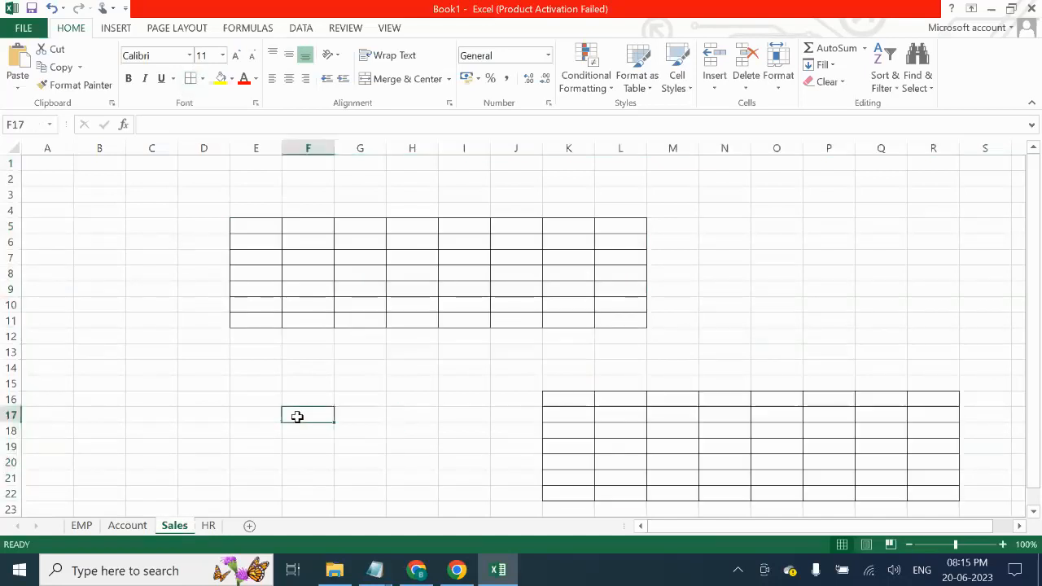
{"action": "left_click", "coordinate": [209, 526]}
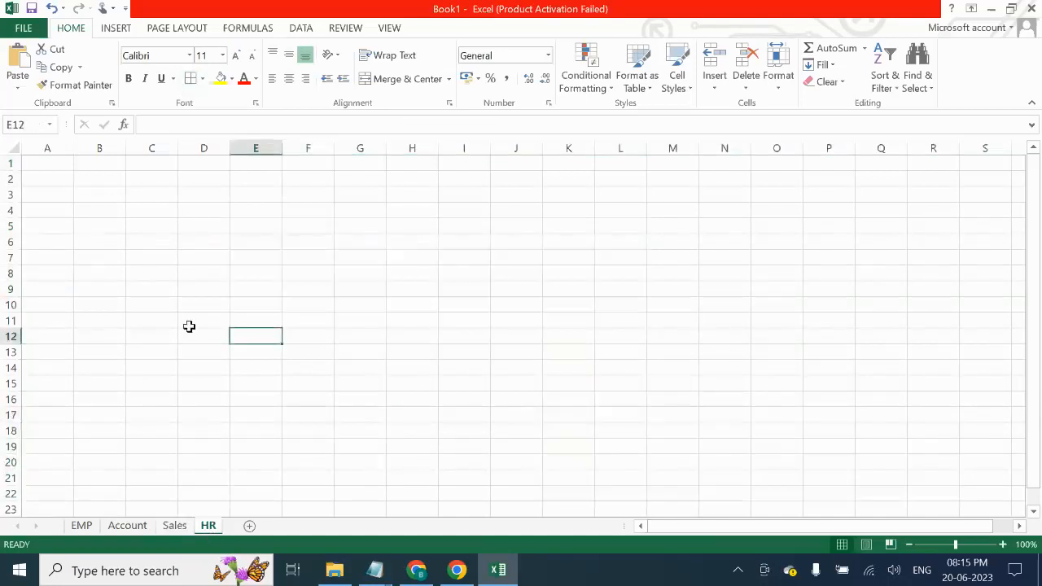
- Give C8:P20 on the HR sheet all borders
{"action": "left_click_drag", "start_coordinate": [171, 272], "coordinate": [814, 463]}
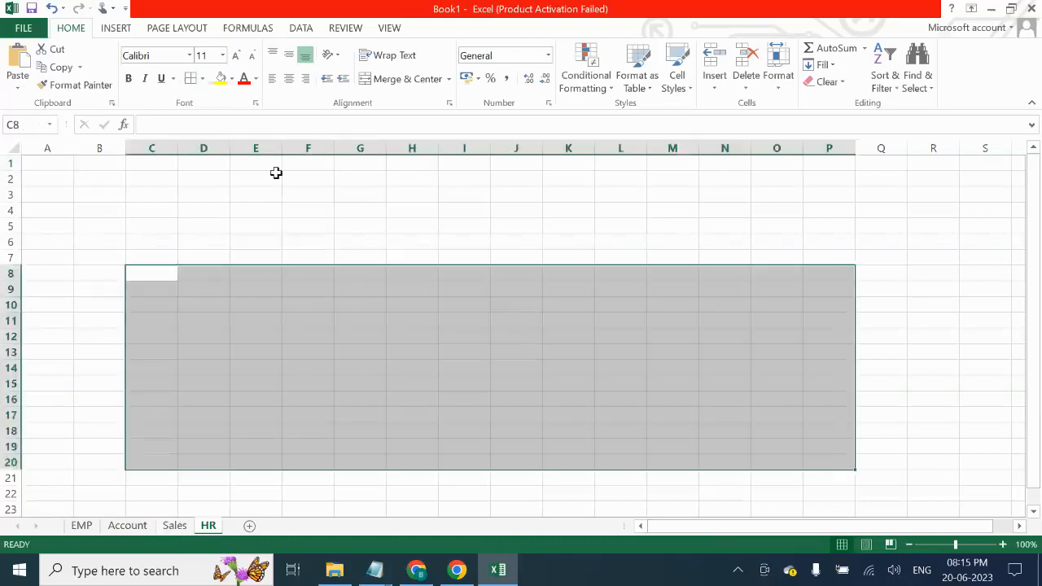
{"action": "left_click", "coordinate": [189, 78]}
{"action": "left_click_drag", "start_coordinate": [327, 221], "coordinate": [337, 221]}
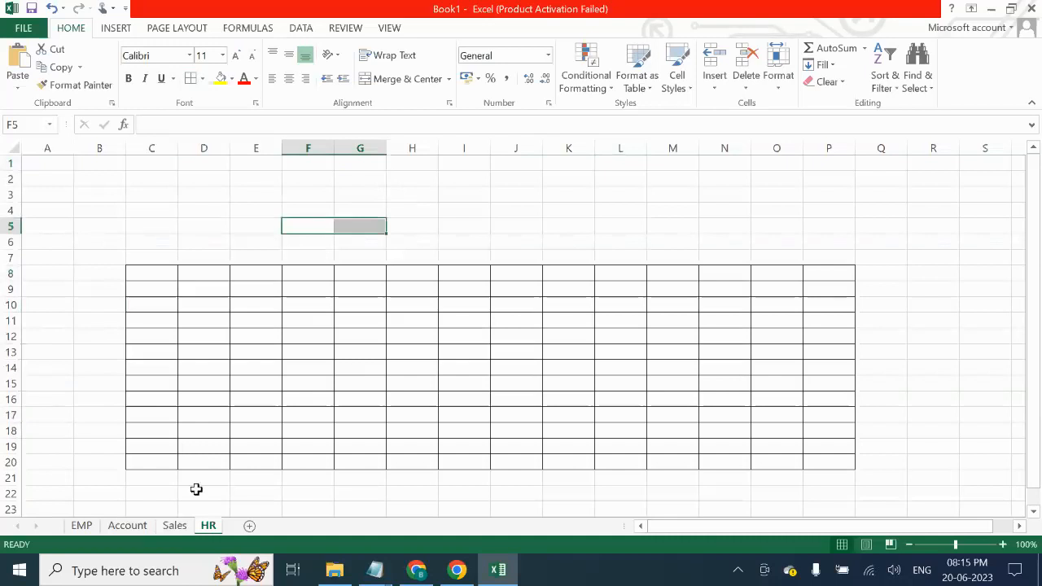
- Flip through the sheet tabs back to EMP
{"action": "left_click", "coordinate": [179, 527]}
{"action": "left_click", "coordinate": [206, 527]}
{"action": "left_click", "coordinate": [163, 527]}
{"action": "left_click", "coordinate": [127, 526]}
{"action": "left_click", "coordinate": [81, 526]}
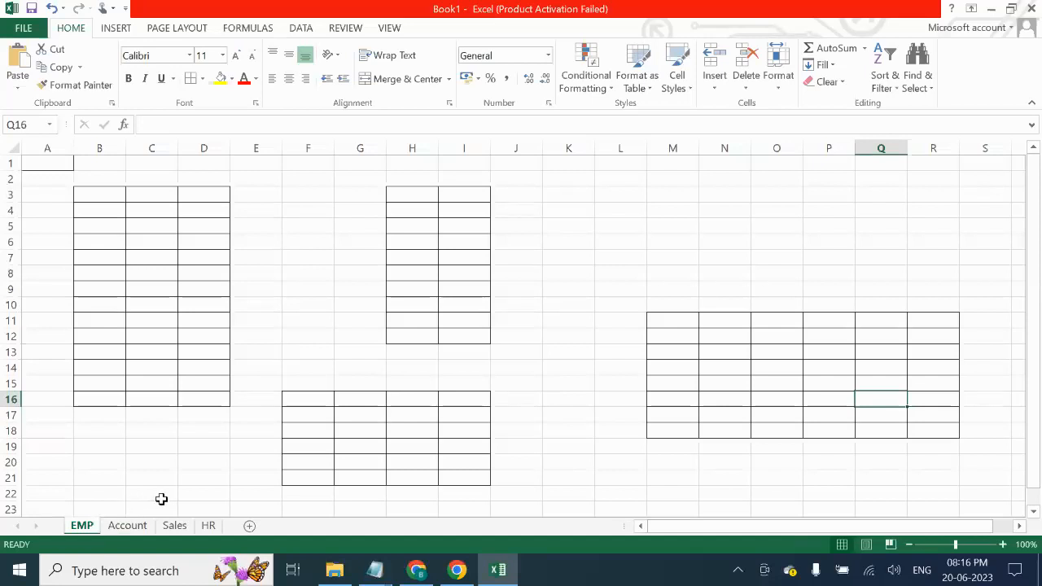
- Cycle through all sheet tabs and return to EMP
{"action": "left_click", "coordinate": [143, 526]}
{"action": "left_click", "coordinate": [86, 529]}
{"action": "left_click", "coordinate": [125, 528]}
{"action": "left_click", "coordinate": [179, 529]}
{"action": "left_click", "coordinate": [208, 529]}
{"action": "left_click", "coordinate": [130, 527]}
{"action": "left_click", "coordinate": [82, 525]}
- Glance at the SF_8PM_JUN notes, return to Excel and select C4:D14 on EMP
{"action": "mouse_move", "coordinate": [383, 568]}
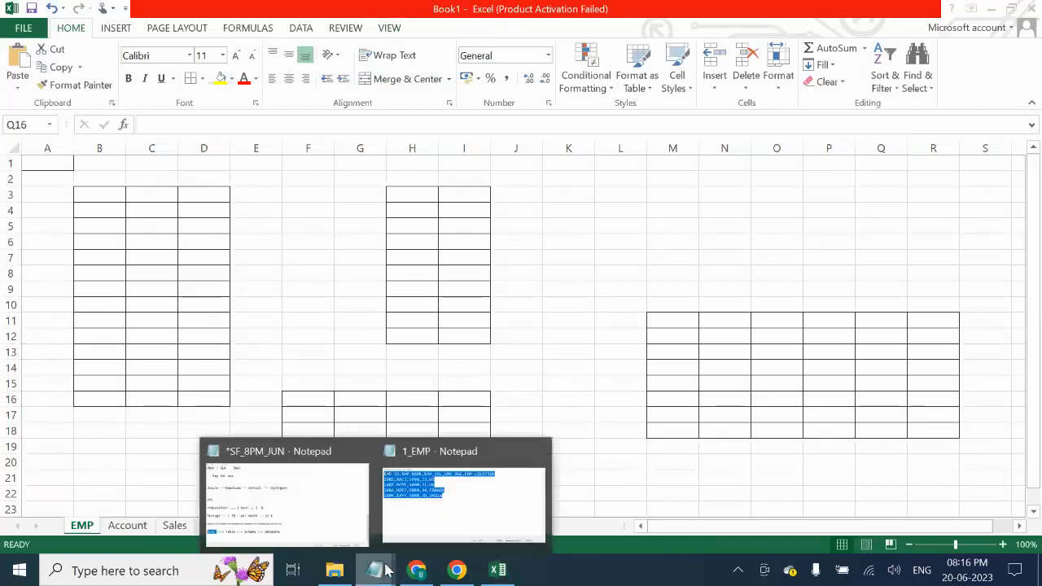
{"action": "left_click", "coordinate": [315, 526]}
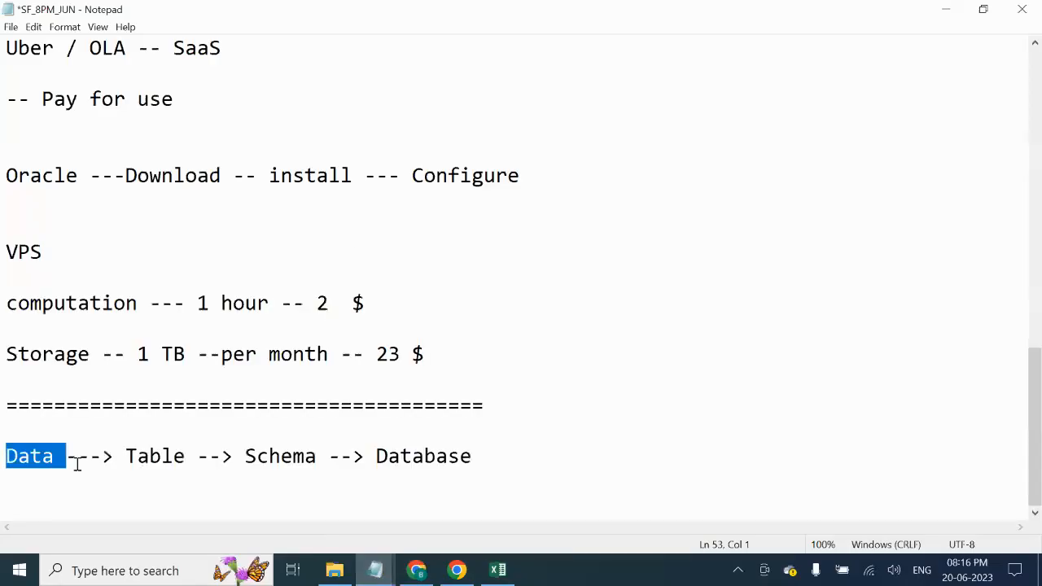
{"action": "left_click", "coordinate": [497, 570]}
{"action": "left_click_drag", "start_coordinate": [139, 211], "coordinate": [196, 360]}
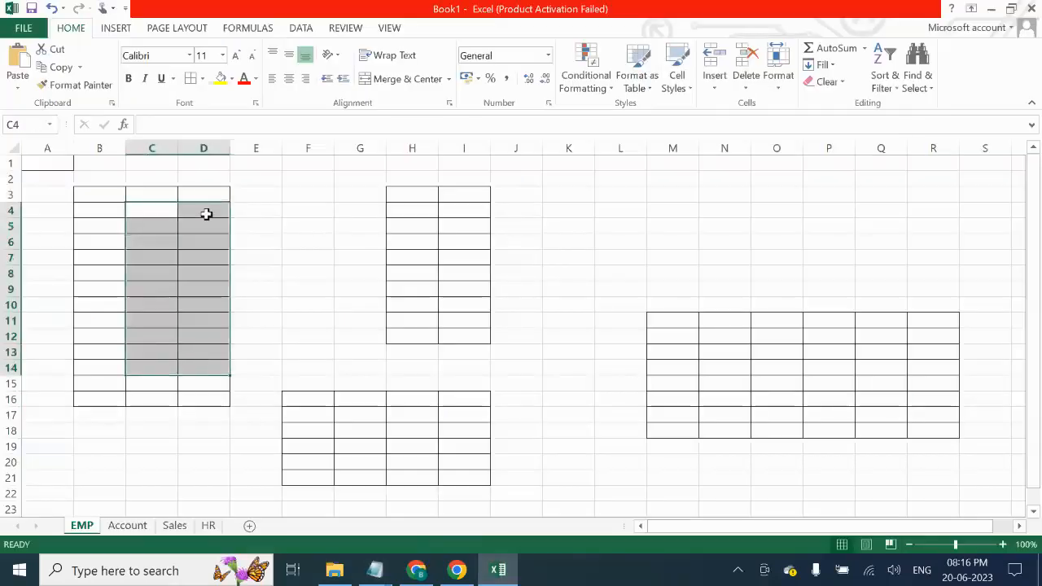
{"action": "double_click", "coordinate": [81, 525]}
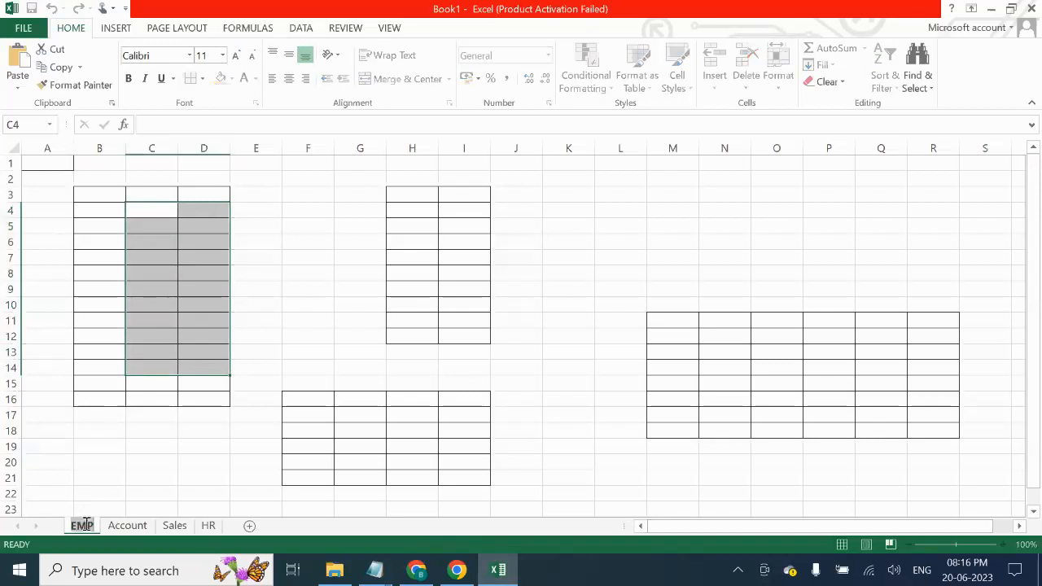
- Close the workbook without saving and select 'Data' in the notes
{"action": "double_click", "coordinate": [444, 8]}
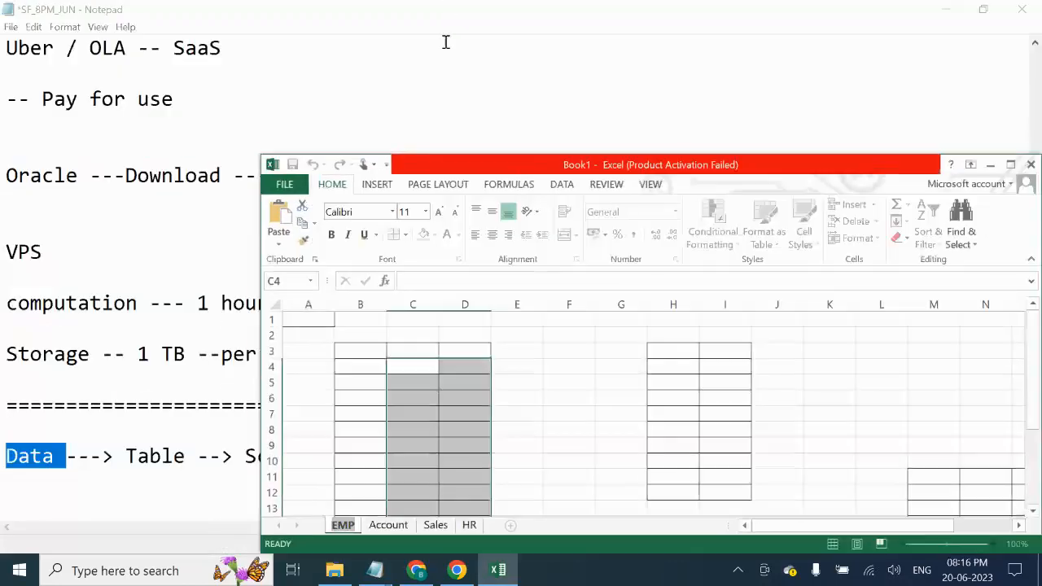
{"action": "left_click_drag", "start_coordinate": [844, 169], "coordinate": [628, 108]}
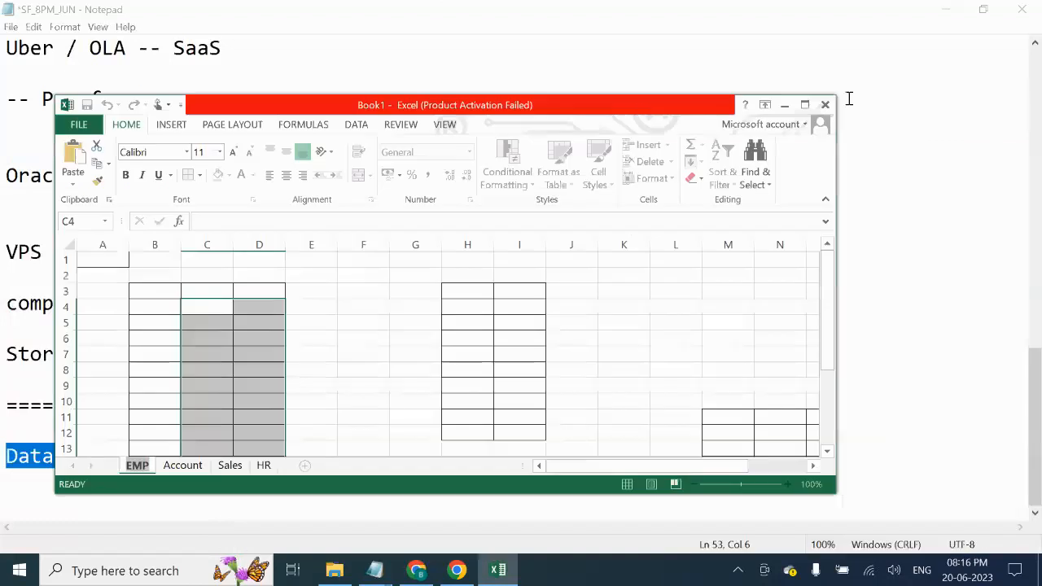
{"action": "left_click", "coordinate": [825, 104]}
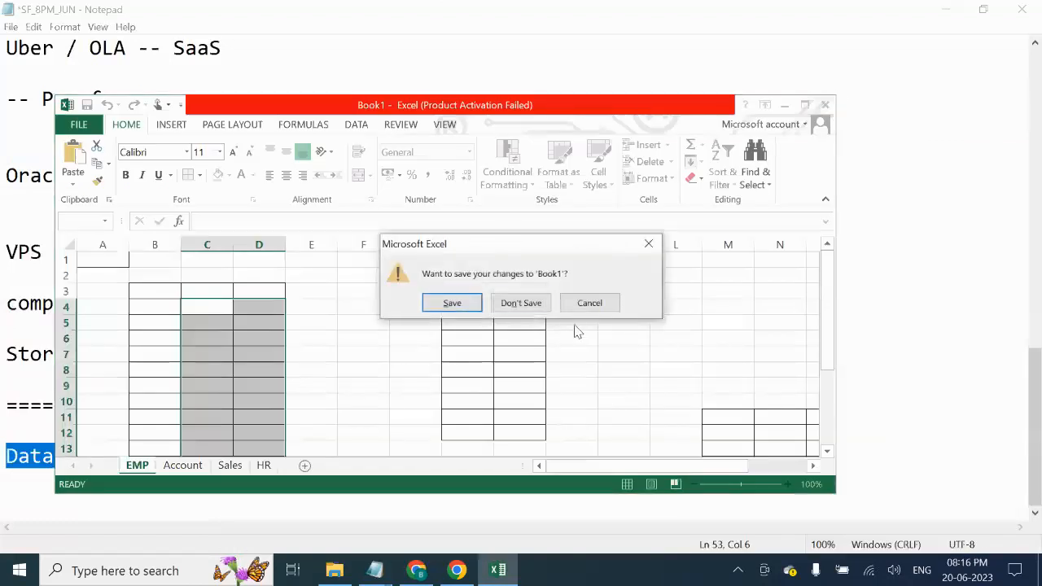
{"action": "left_click", "coordinate": [531, 307]}
{"action": "left_click", "coordinate": [90, 476]}
{"action": "double_click", "coordinate": [26, 457]}
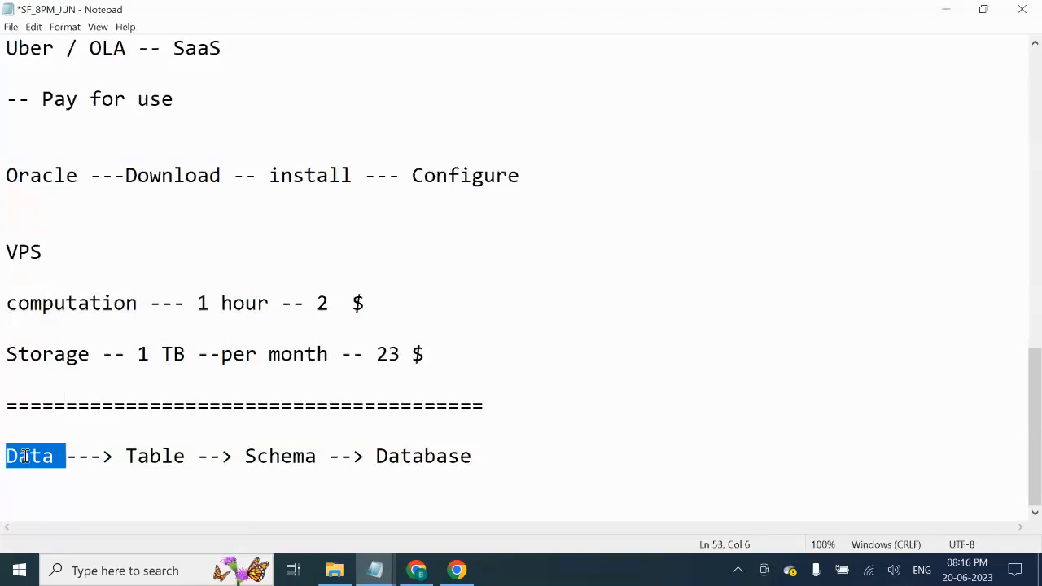
- Highlight Table, Schema and Database in the notes' hierarchy line
{"action": "double_click", "coordinate": [174, 460]}
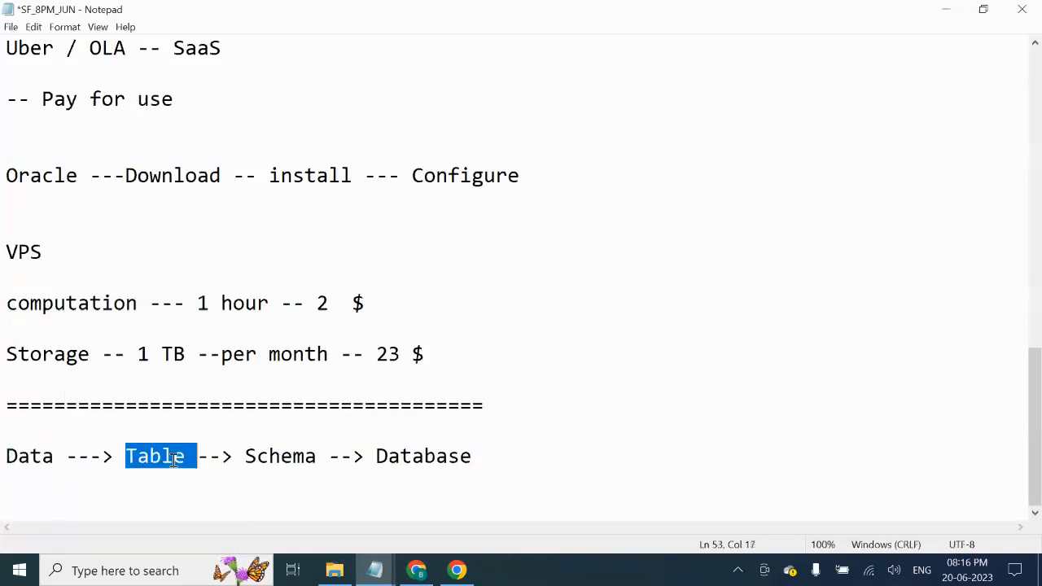
{"action": "double_click", "coordinate": [172, 458]}
{"action": "double_click", "coordinate": [280, 461]}
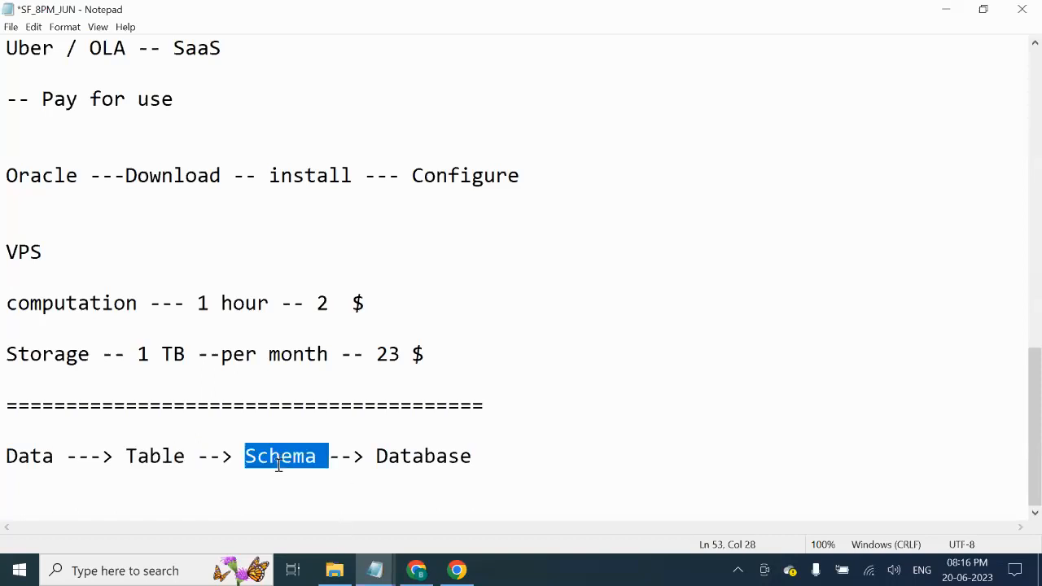
{"action": "double_click", "coordinate": [473, 457]}
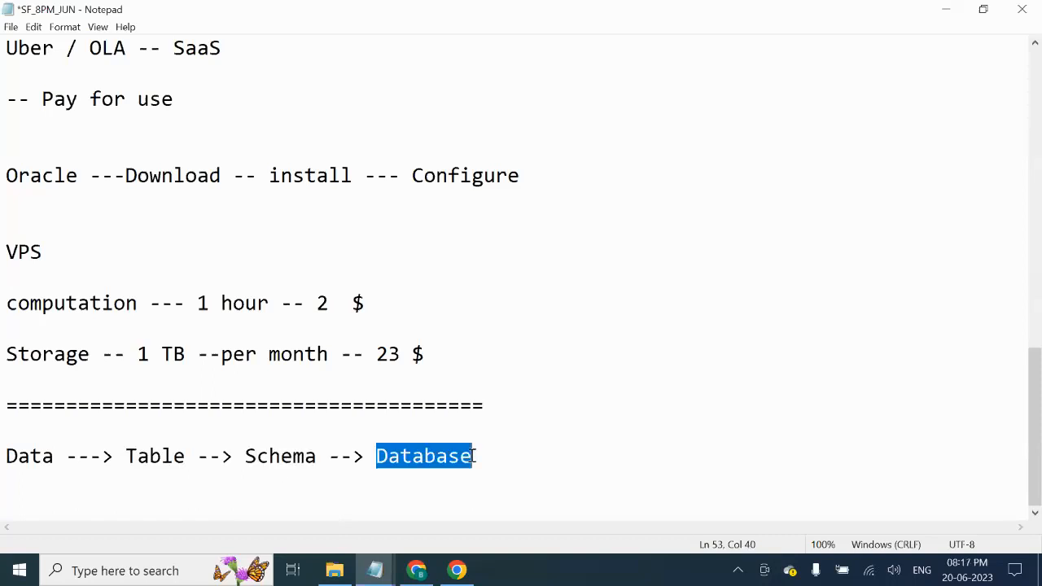
{"action": "left_click", "coordinate": [527, 465]}
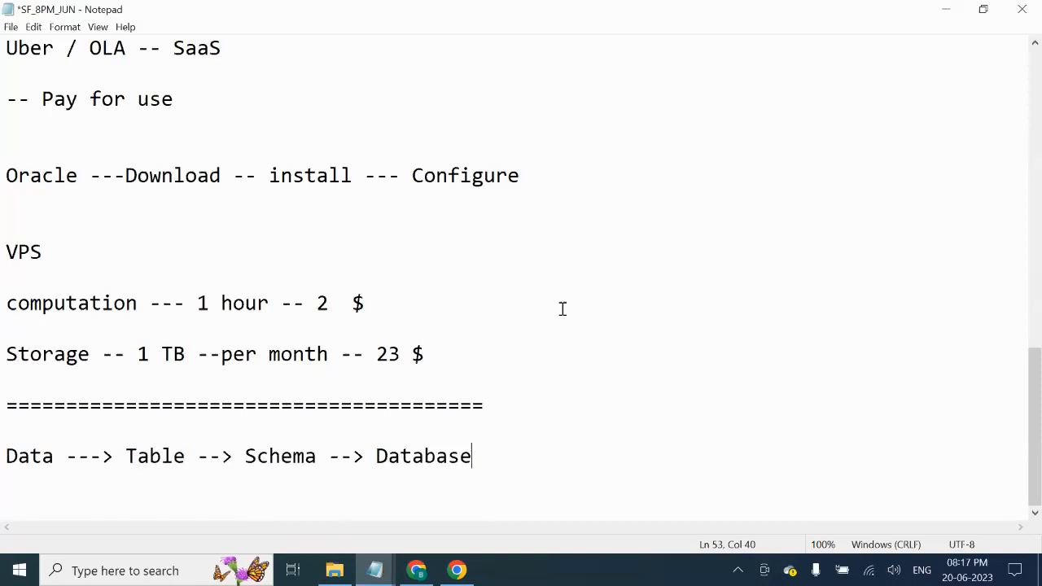
- Re-highlight Database, Schema and Table, then return to the Snowflake Databases page
{"action": "double_click", "coordinate": [434, 459]}
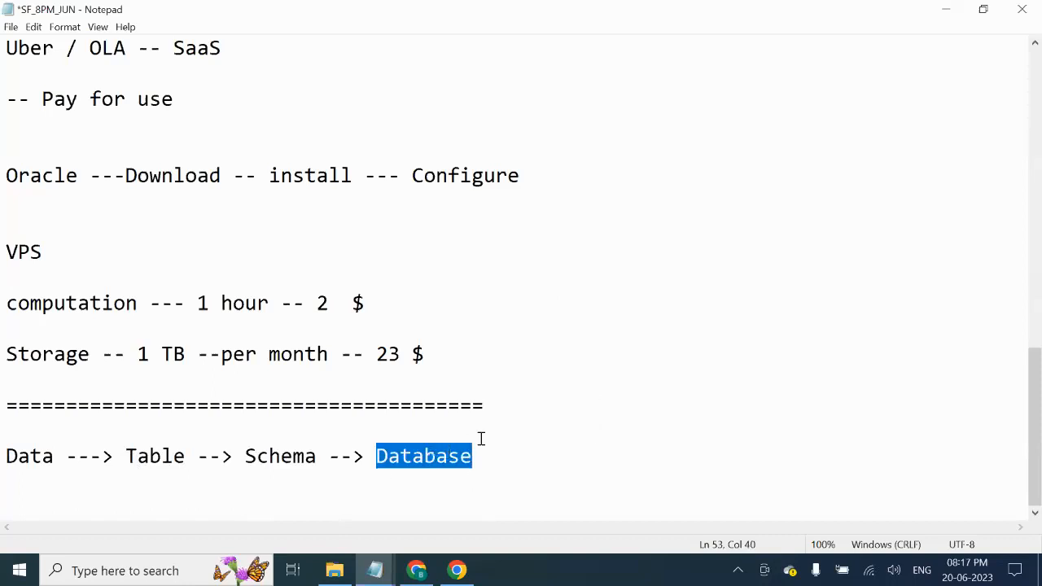
{"action": "double_click", "coordinate": [283, 458]}
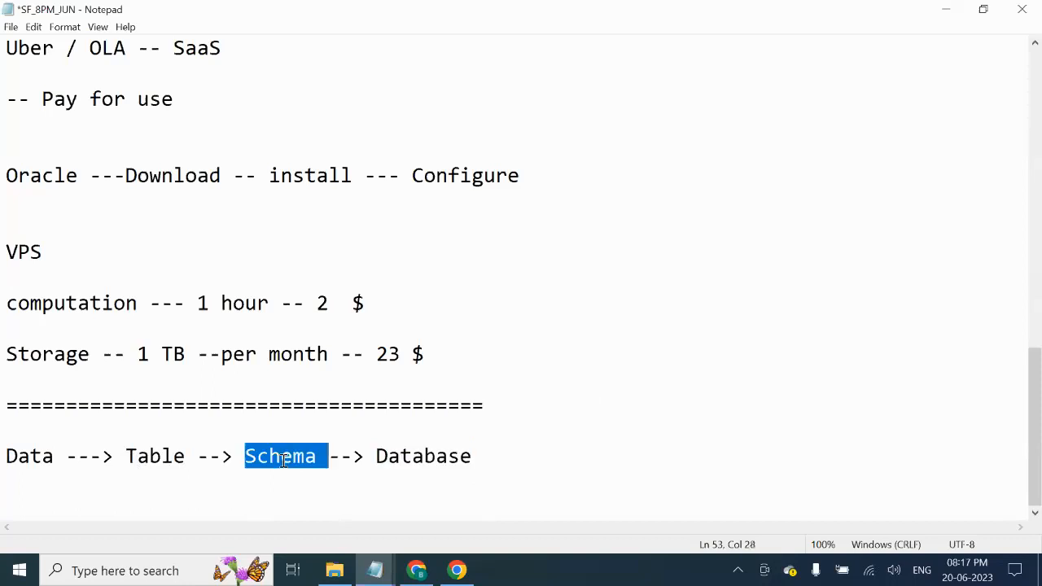
{"action": "double_click", "coordinate": [133, 456]}
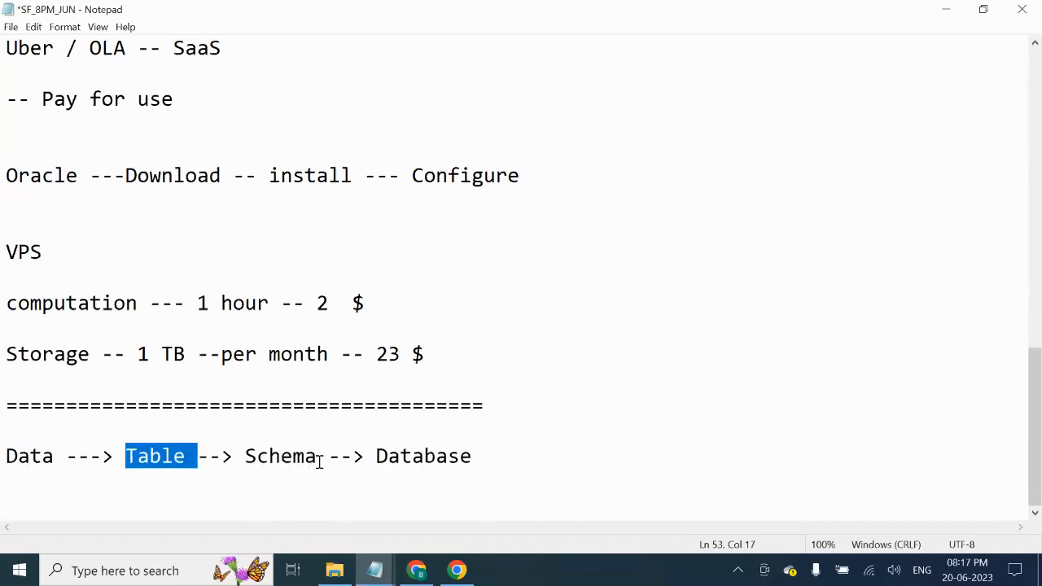
{"action": "left_click", "coordinate": [342, 569]}
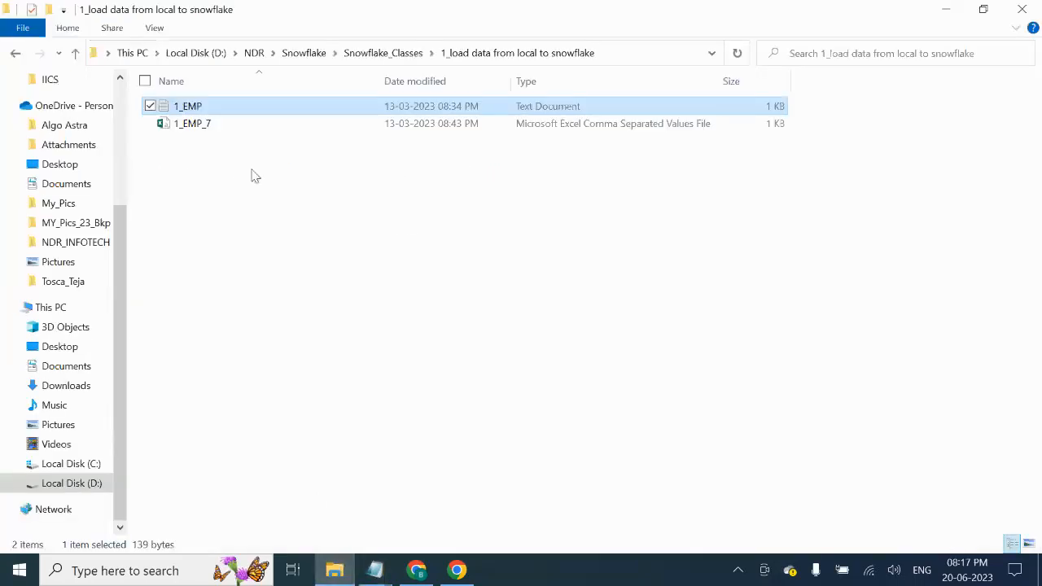
{"action": "left_click", "coordinate": [416, 570]}
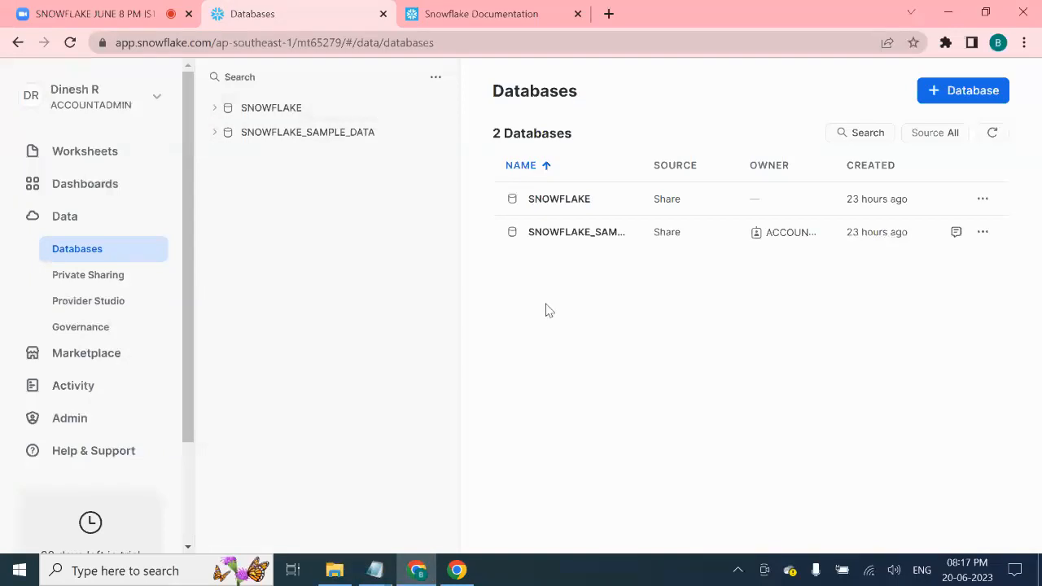
{"action": "left_click", "coordinate": [279, 109]}
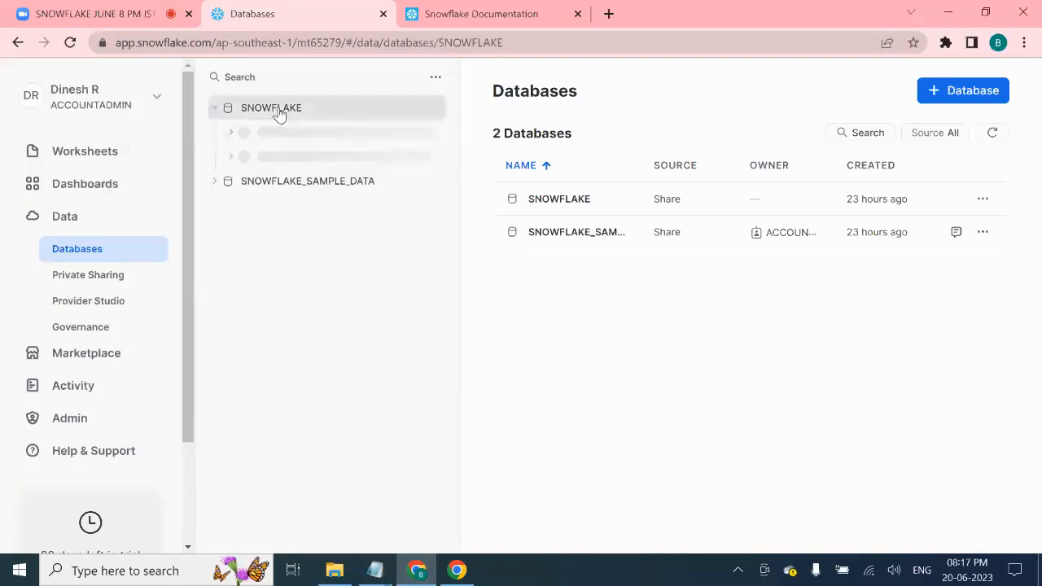
{"action": "left_click", "coordinate": [216, 108]}
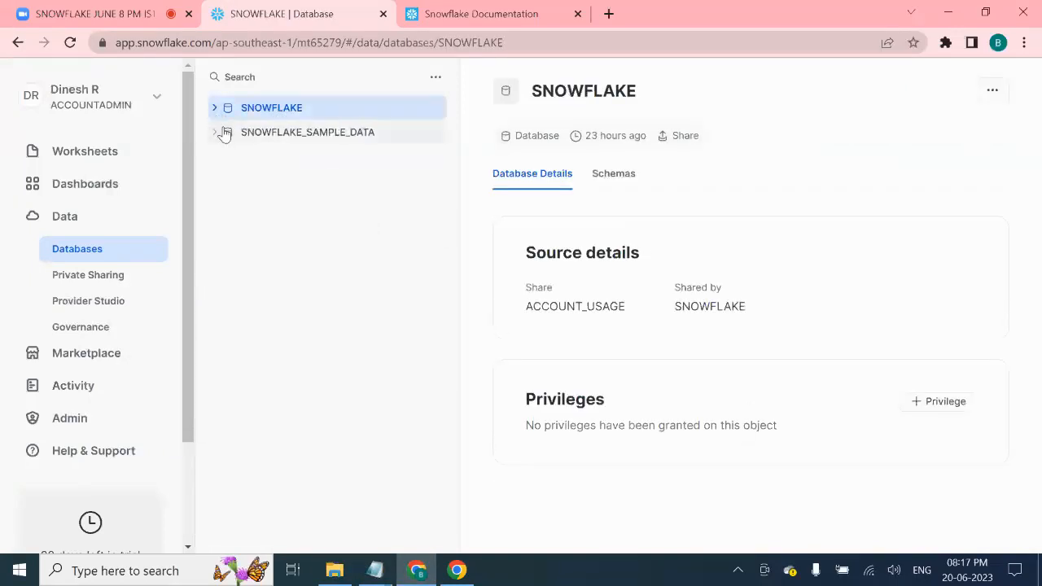
{"action": "left_click", "coordinate": [223, 142]}
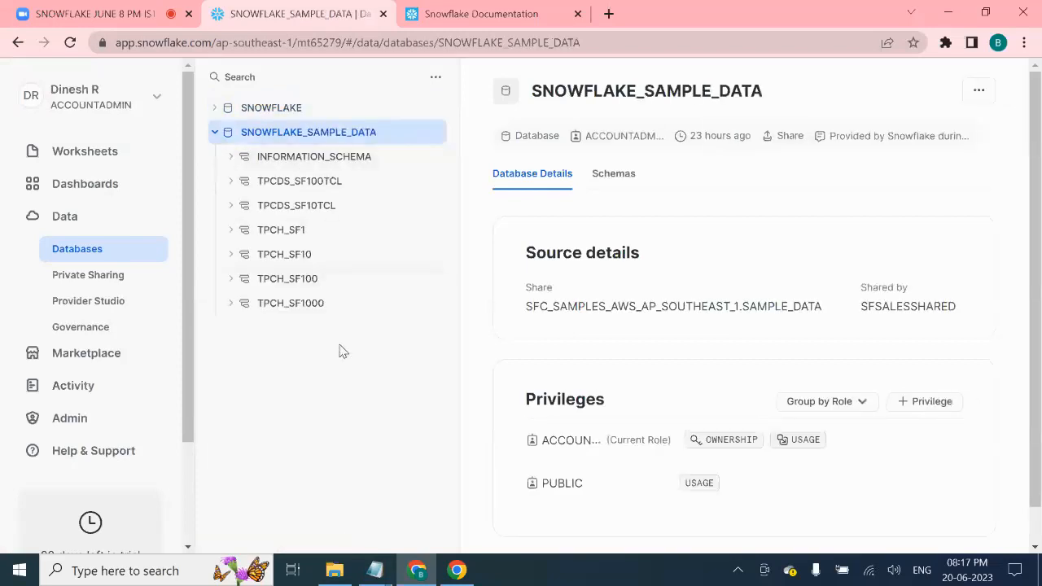
{"action": "left_click", "coordinate": [233, 182]}
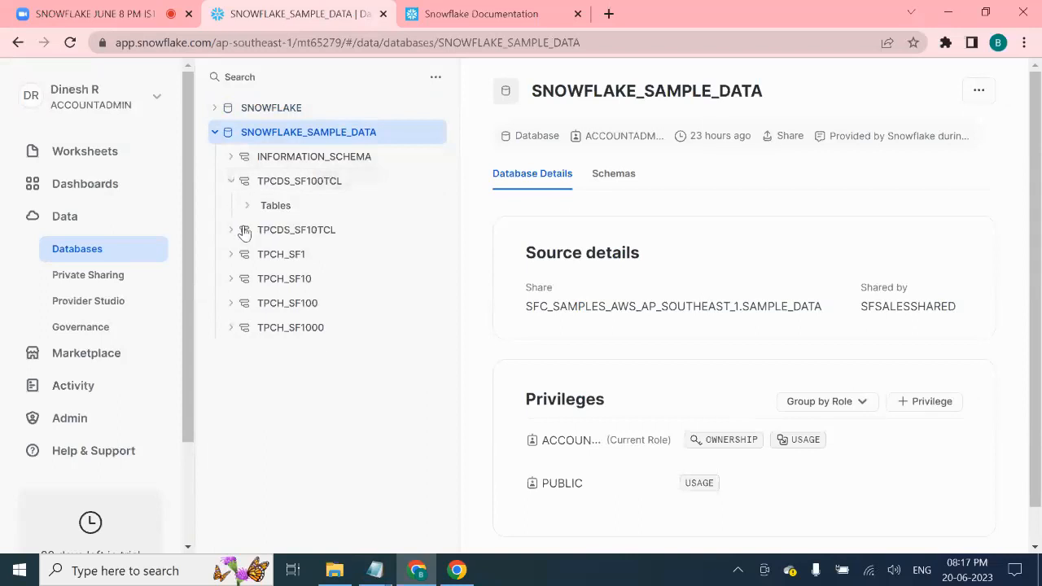
{"action": "left_click", "coordinate": [246, 208]}
{"action": "scroll", "coordinate": [337, 272], "scroll_direction": "down", "scroll_amount": 5}
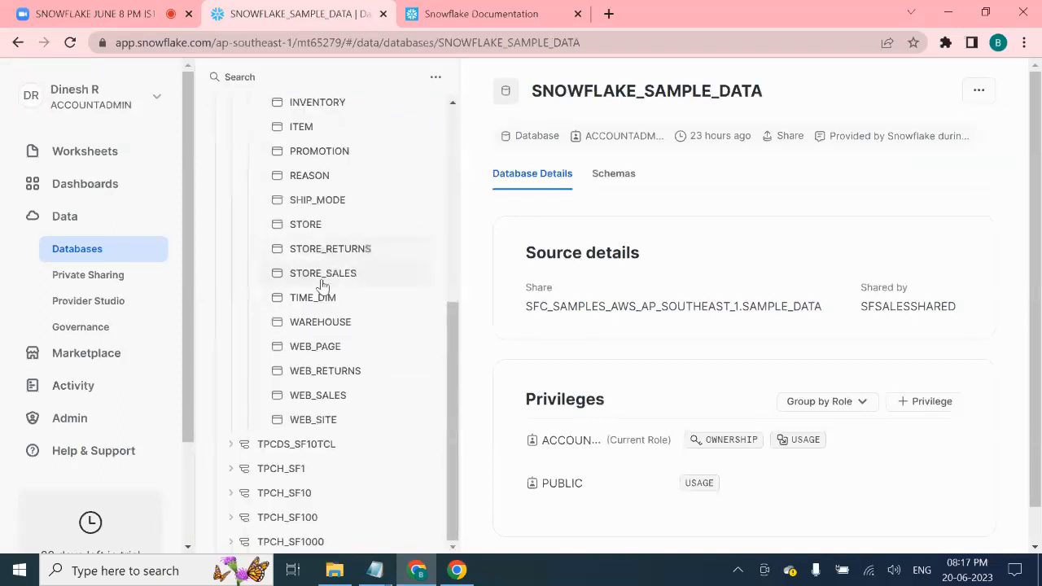
{"action": "scroll", "coordinate": [322, 382], "scroll_direction": "up", "scroll_amount": 4}
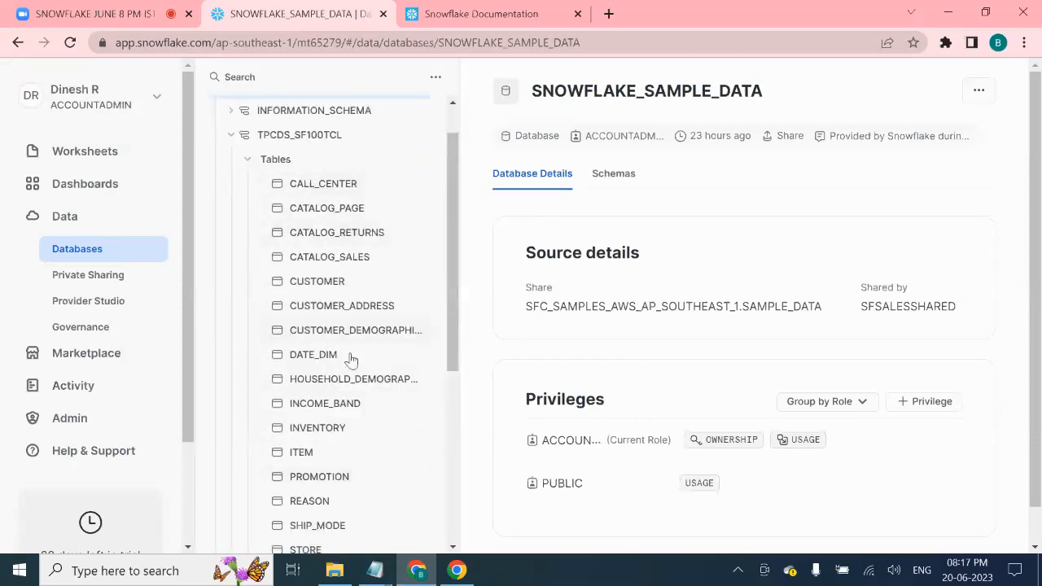
{"action": "scroll", "coordinate": [350, 440], "scroll_direction": "up", "scroll_amount": 1}
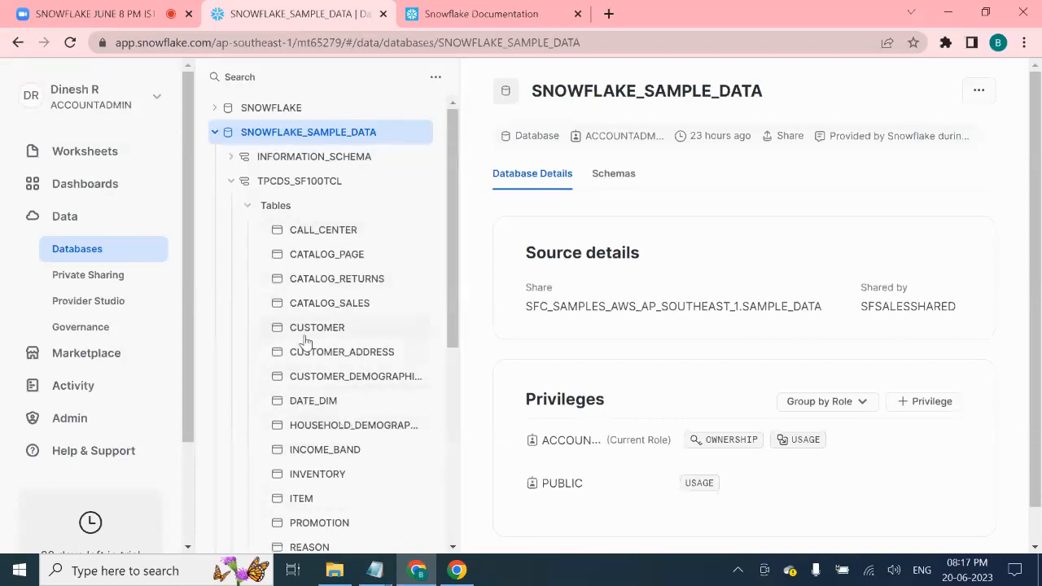
{"action": "left_click", "coordinate": [248, 206]}
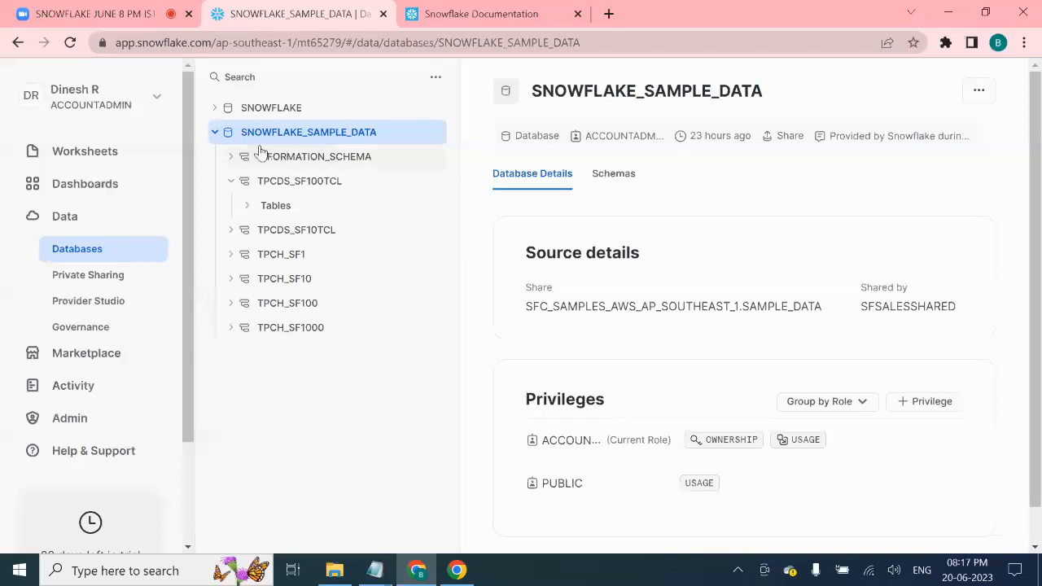
{"action": "left_click", "coordinate": [216, 133]}
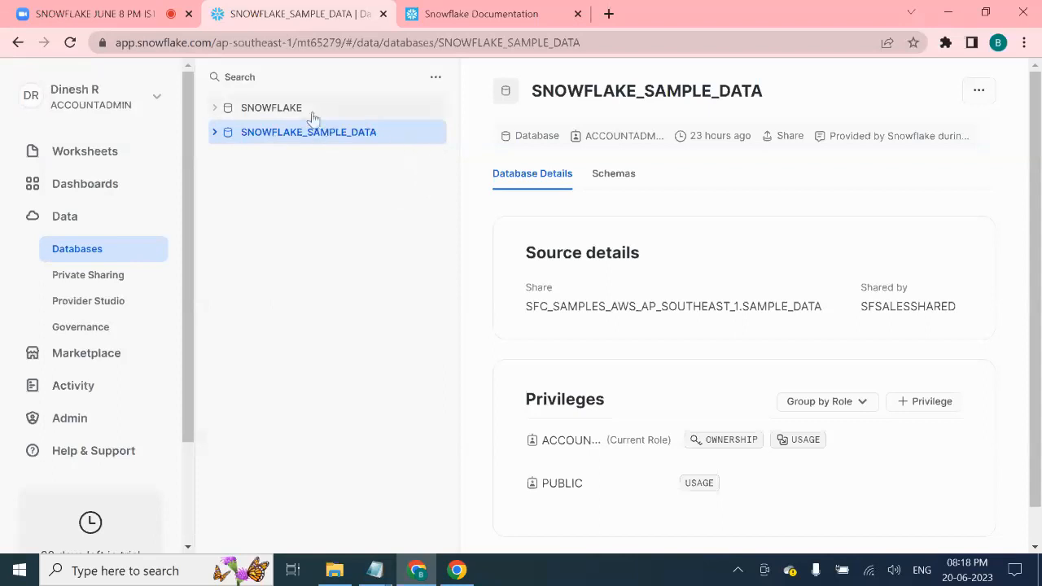
{"action": "left_click", "coordinate": [407, 82]}
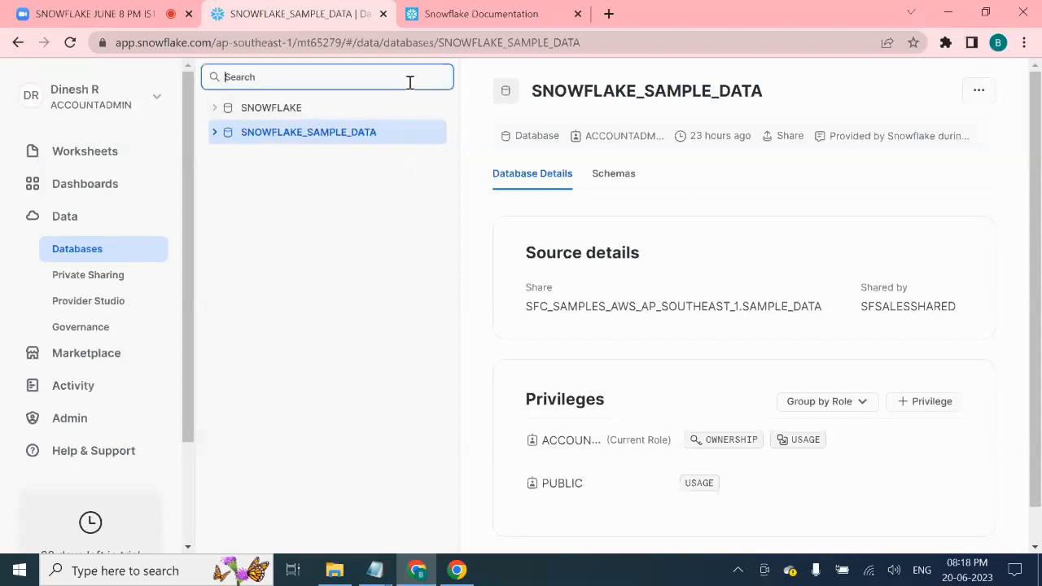
{"action": "left_click", "coordinate": [301, 109]}
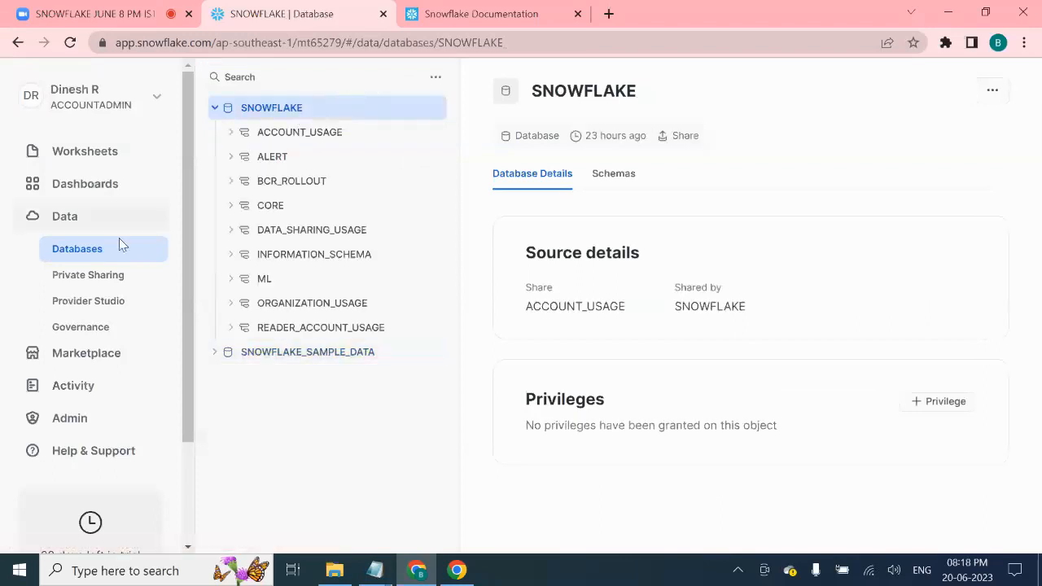
{"action": "left_click", "coordinate": [70, 212]}
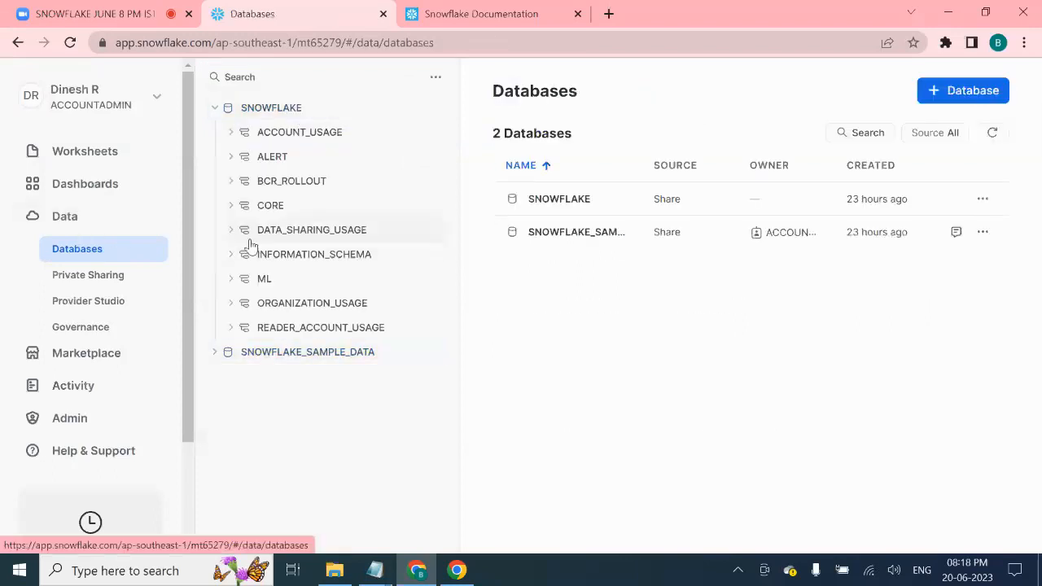
{"action": "left_click", "coordinate": [215, 111]}
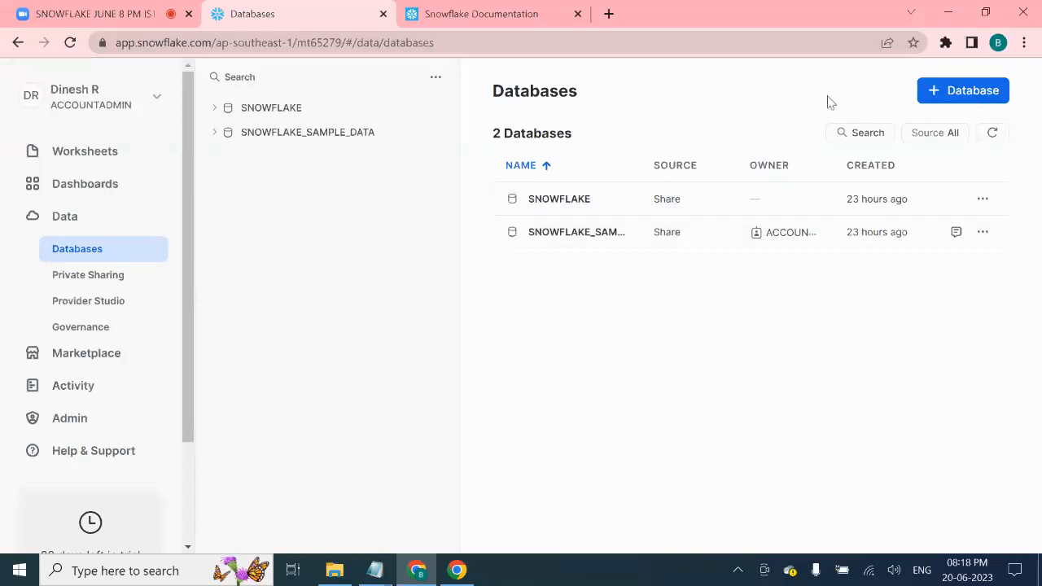
- Create a database named CLASS, leaving the comment empty
{"action": "left_click", "coordinate": [965, 94]}
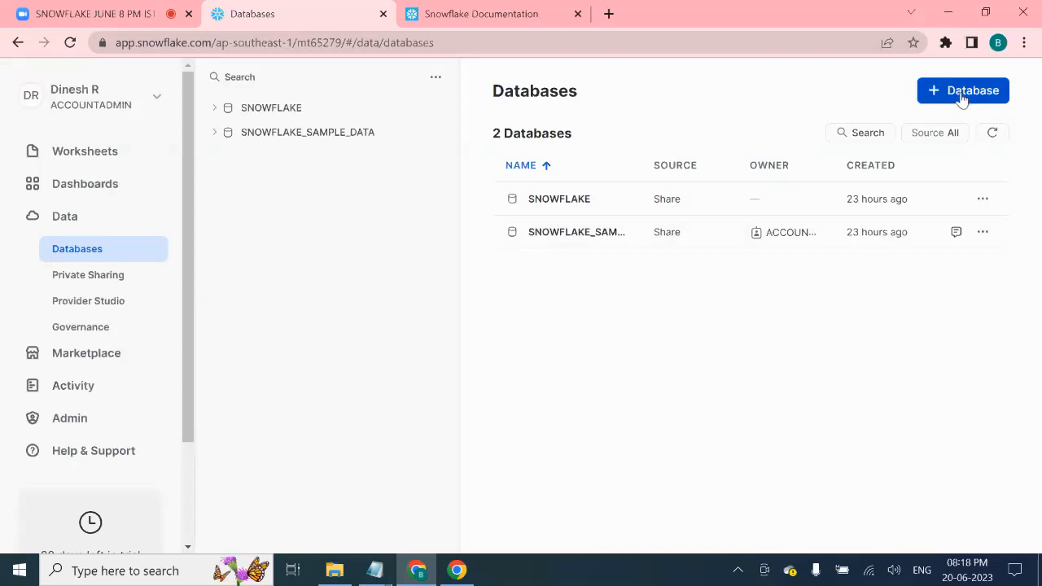
{"action": "left_click", "coordinate": [511, 205]}
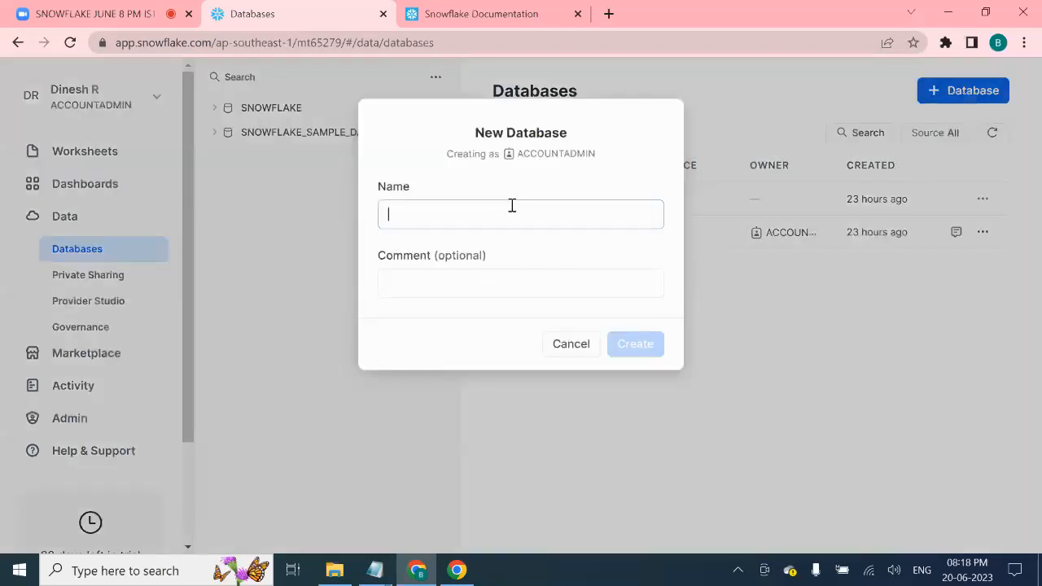
{"action": "type", "text": "CLASS"}
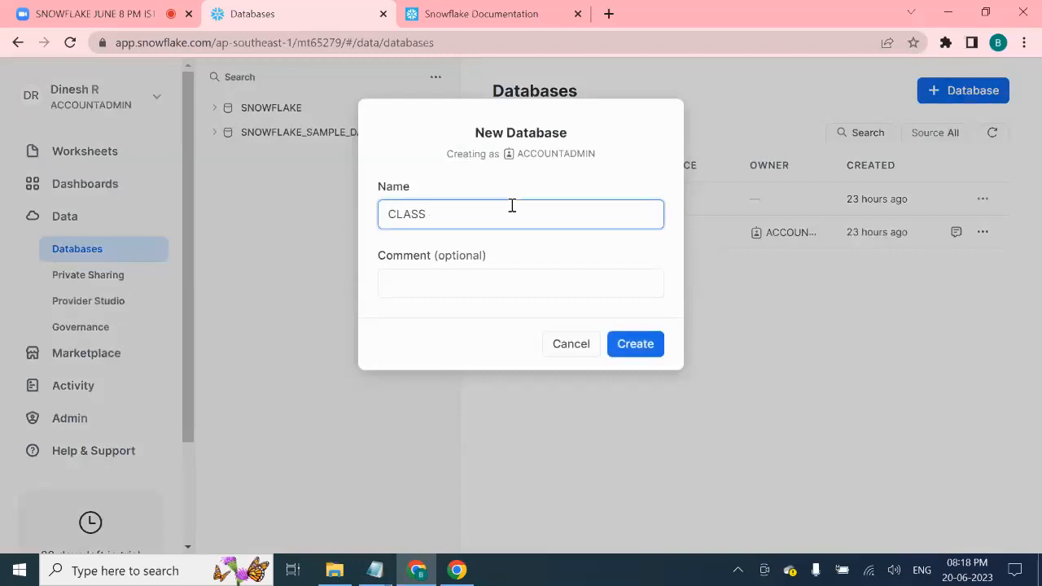
{"action": "left_click", "coordinate": [420, 283]}
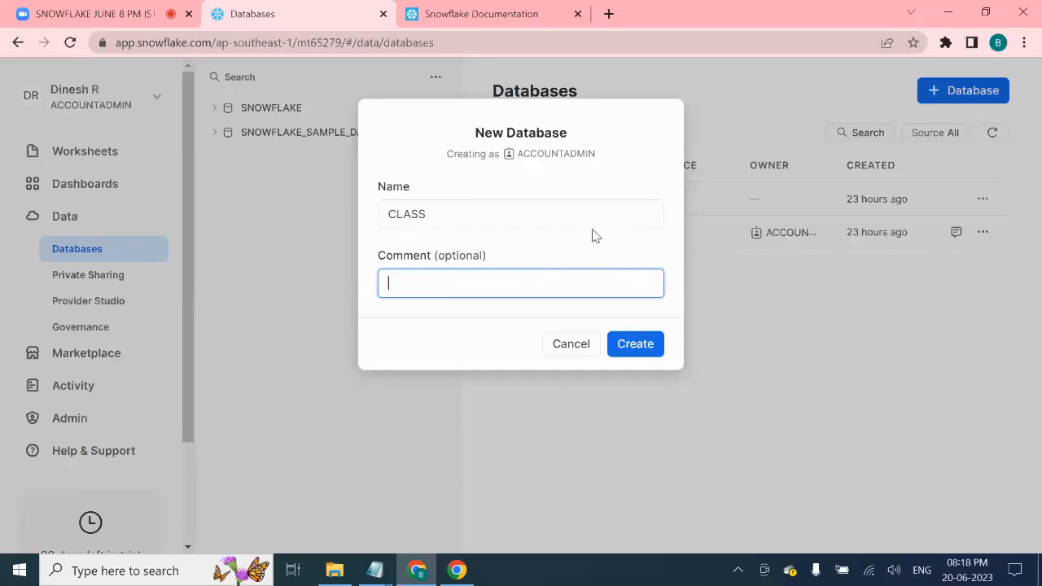
{"action": "left_click", "coordinate": [641, 346]}
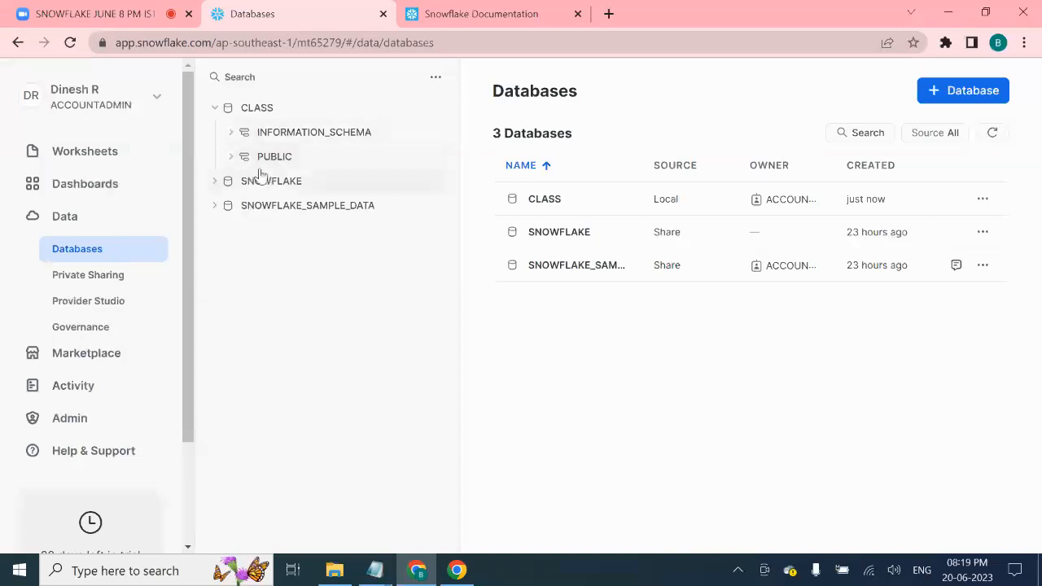
- Open the CLASS database's PUBLIC schema, collapse it, then expand it again to confirm it holds no objects
{"action": "left_click", "coordinate": [235, 167]}
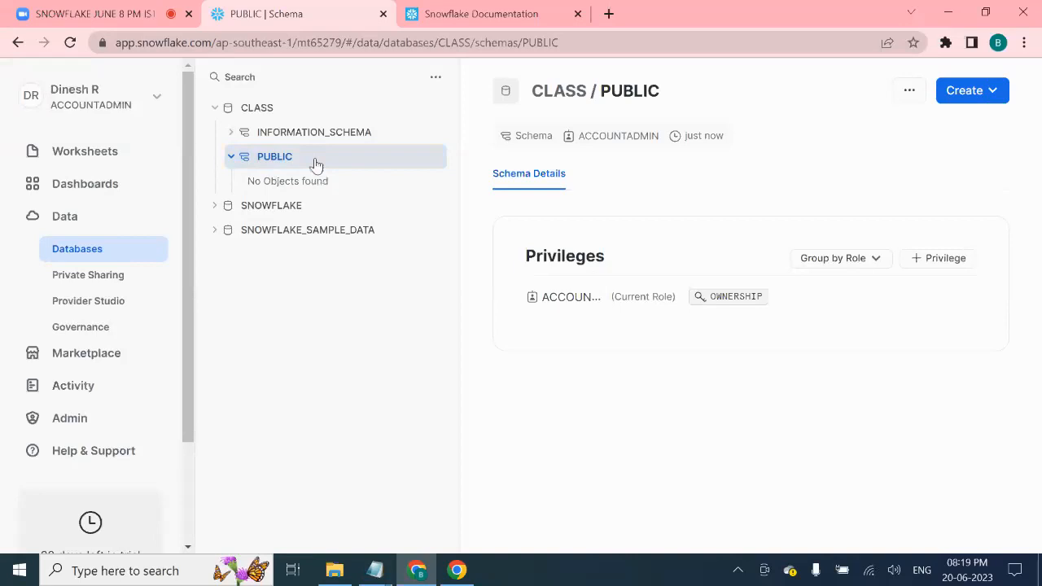
{"action": "left_click", "coordinate": [316, 165]}
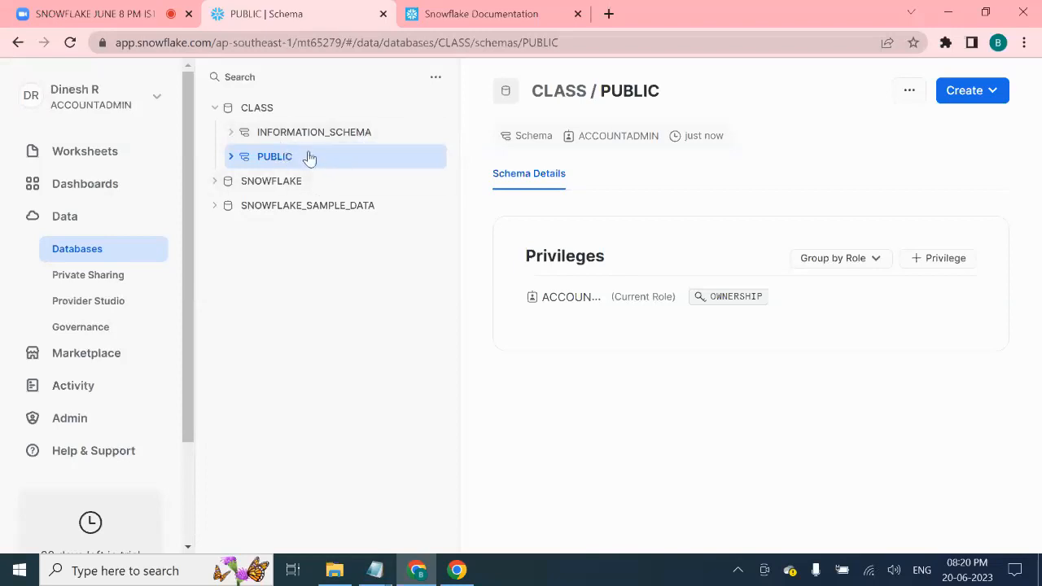
{"action": "left_click", "coordinate": [232, 160]}
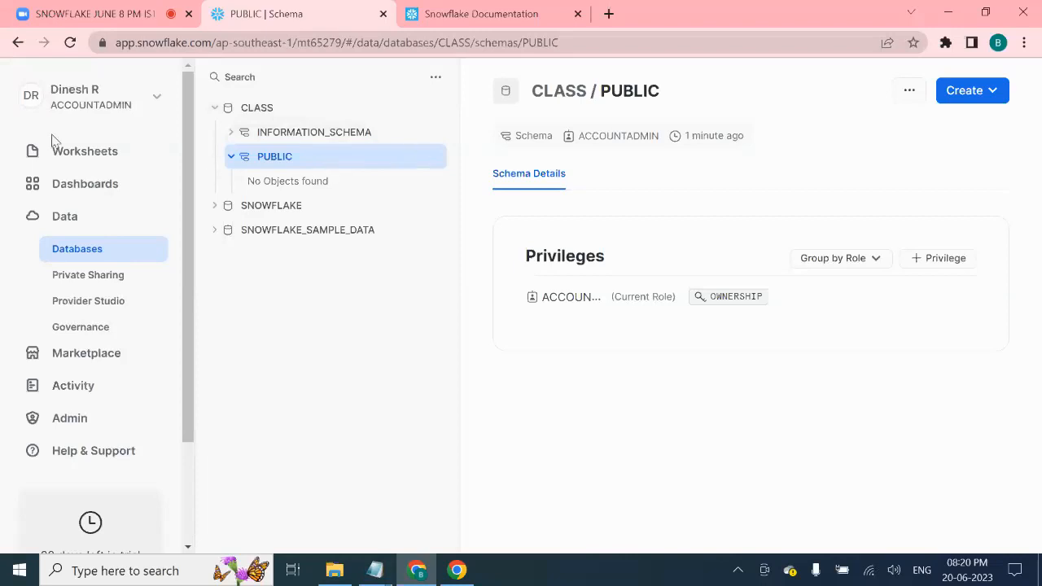
- Open Worksheets in a new browser tab and create a new SQL worksheet
{"action": "right_click", "coordinate": [89, 162]}
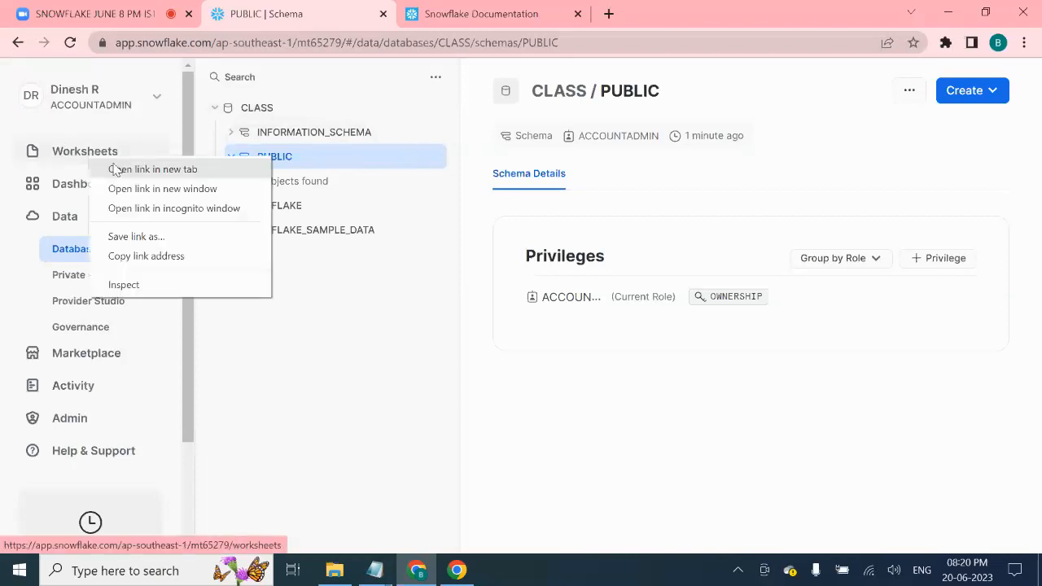
{"action": "left_click", "coordinate": [116, 169]}
{"action": "left_click", "coordinate": [730, 7]}
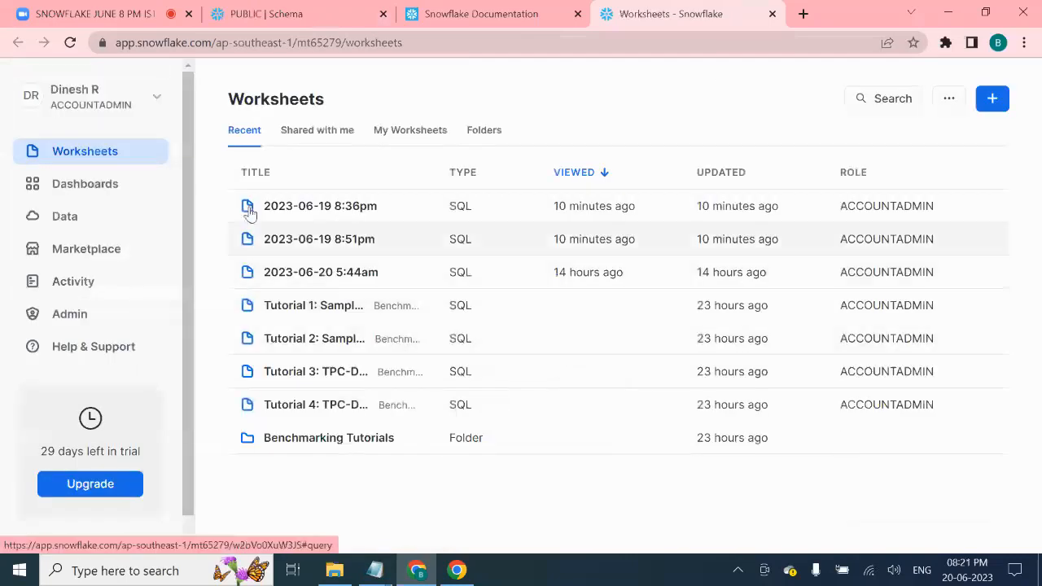
{"action": "left_click", "coordinate": [993, 104]}
{"action": "left_click", "coordinate": [955, 140]}
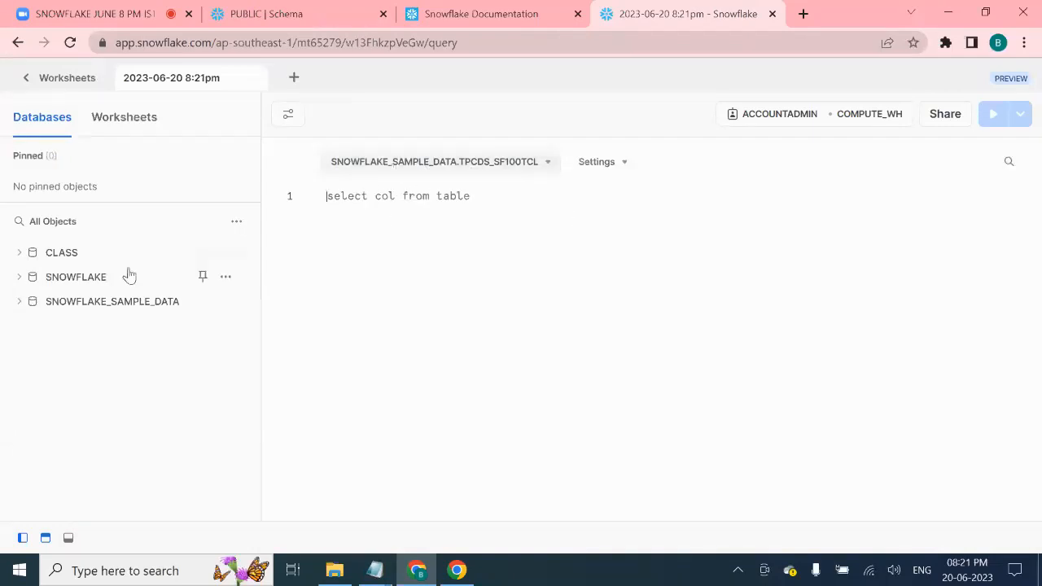
- Set the new worksheet's context to database CLASS and schema PUBLIC, then view the Snowflake Documentation tab
{"action": "mouse_move", "coordinate": [118, 311]}
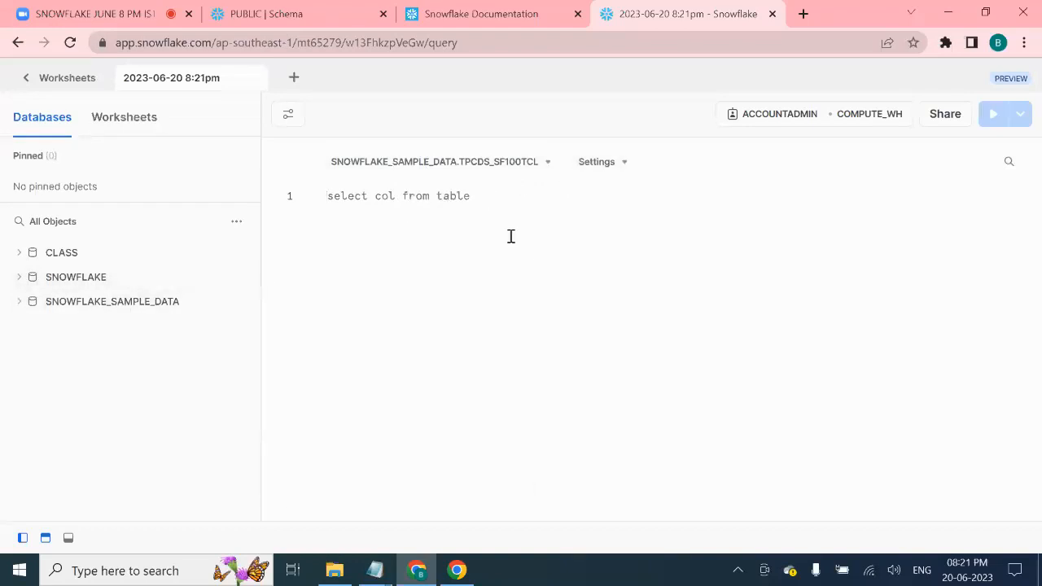
{"action": "mouse_move", "coordinate": [75, 259]}
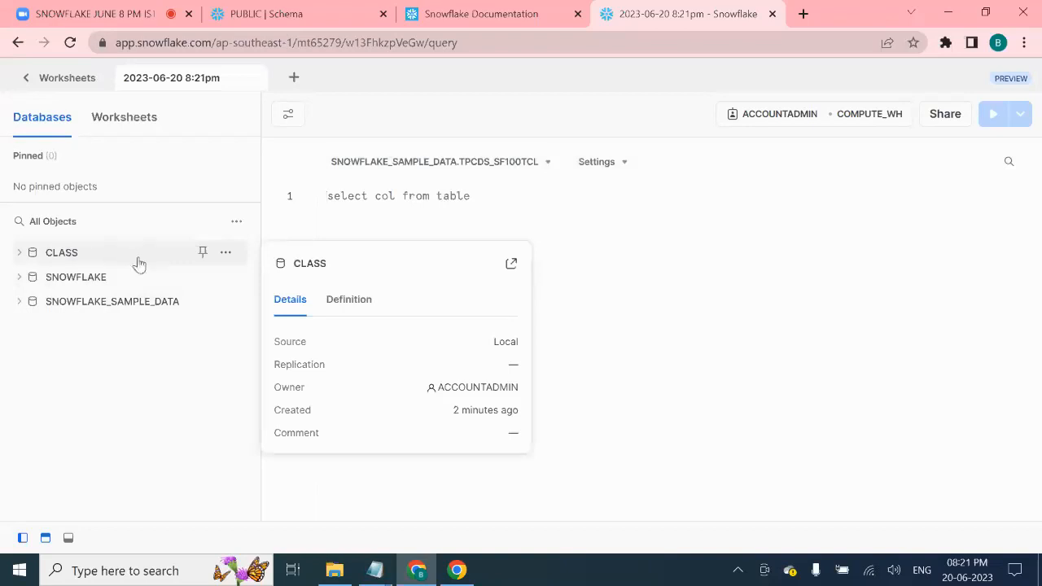
{"action": "left_click", "coordinate": [545, 165]}
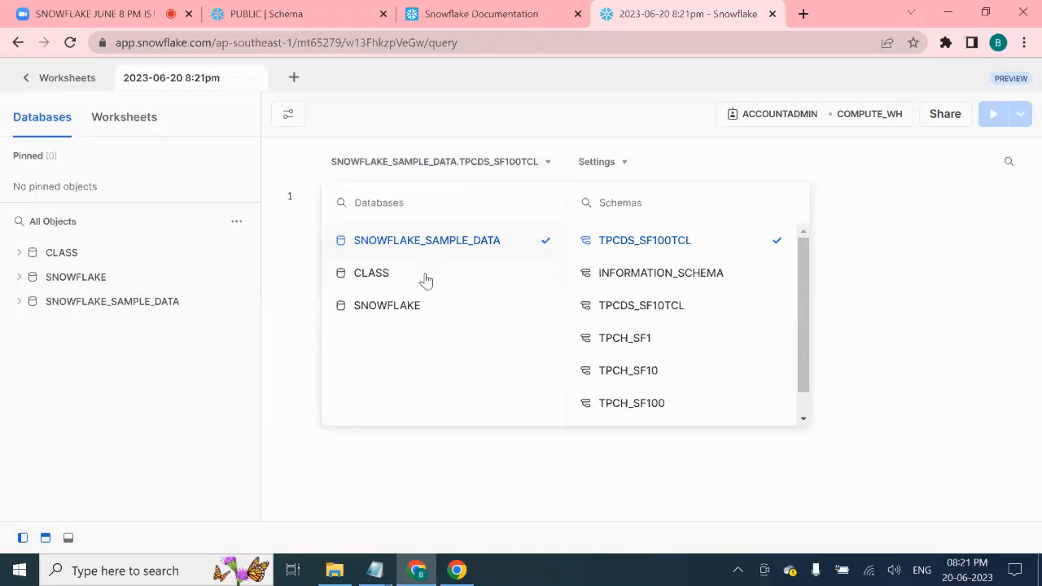
{"action": "left_click", "coordinate": [287, 295]}
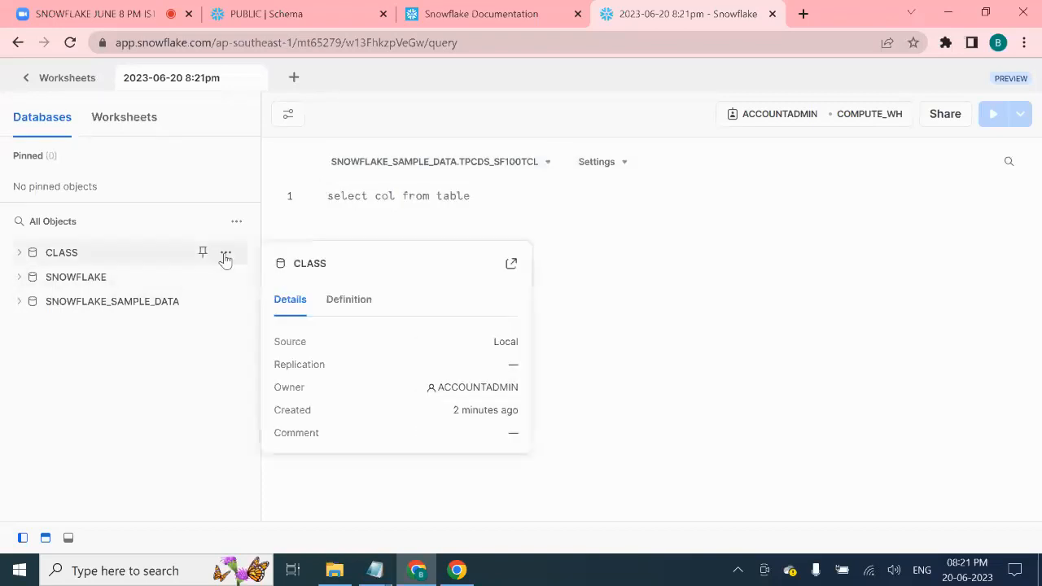
{"action": "left_click", "coordinate": [226, 254]}
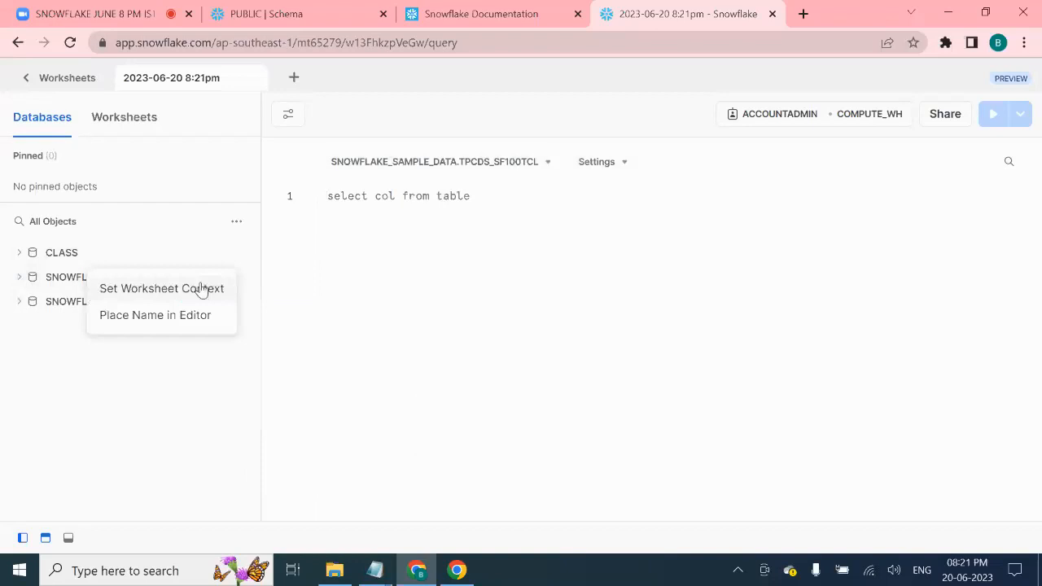
{"action": "left_click", "coordinate": [202, 289]}
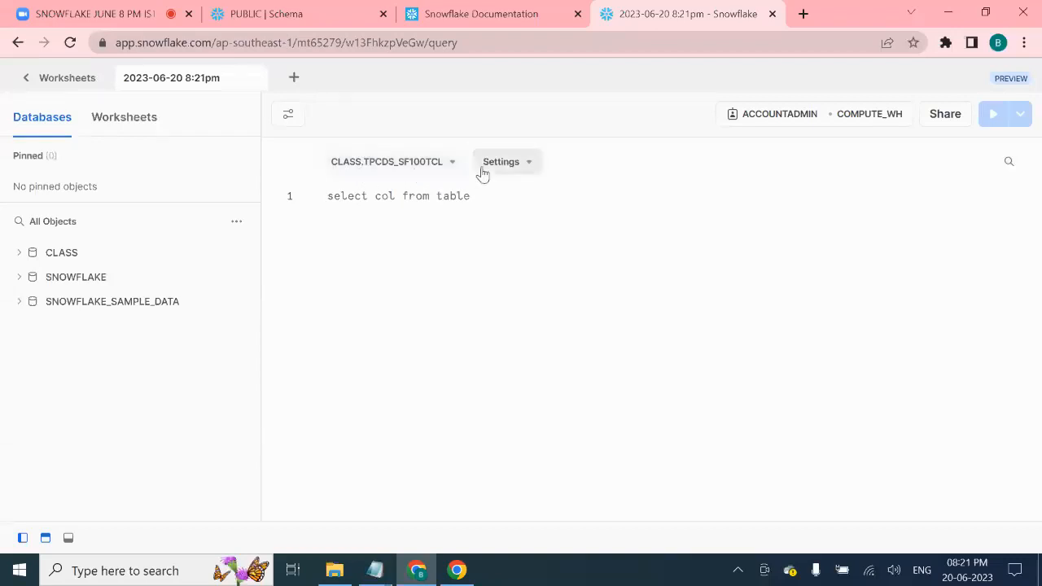
{"action": "left_click", "coordinate": [446, 163]}
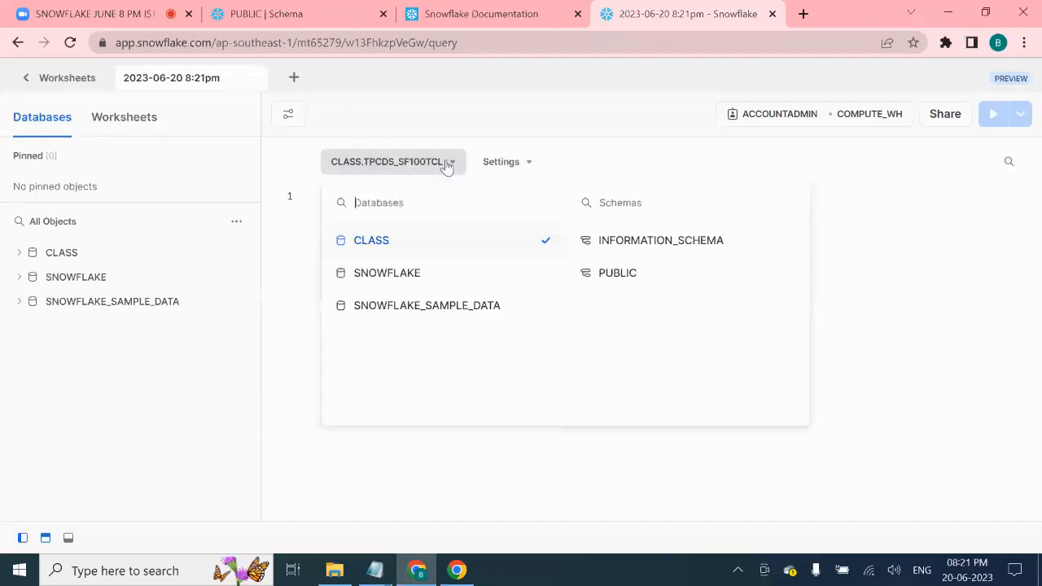
{"action": "left_click", "coordinate": [608, 281]}
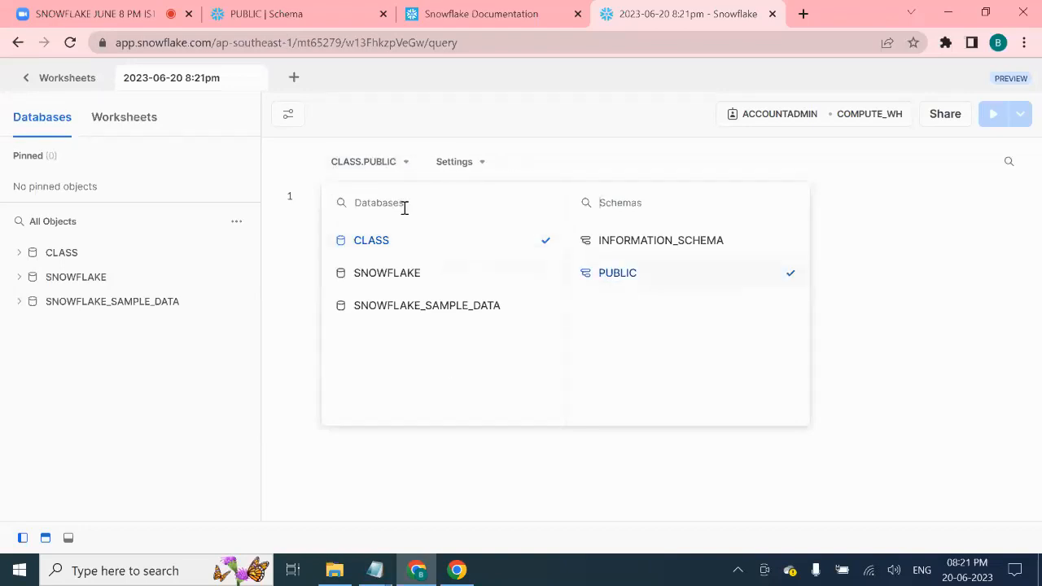
{"action": "left_click", "coordinate": [303, 305]}
{"action": "left_click", "coordinate": [335, 193]}
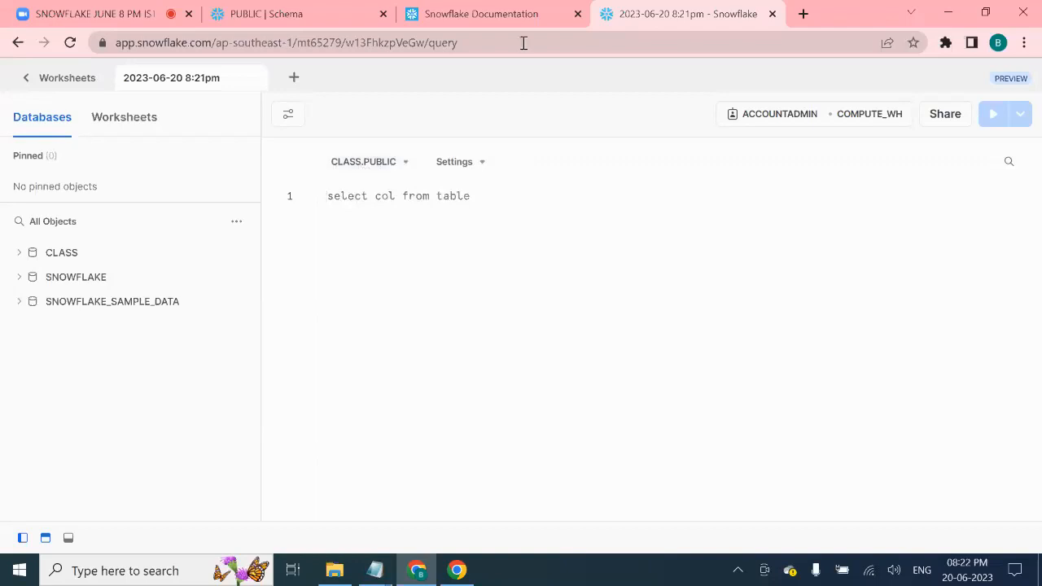
{"action": "left_click", "coordinate": [521, 7]}
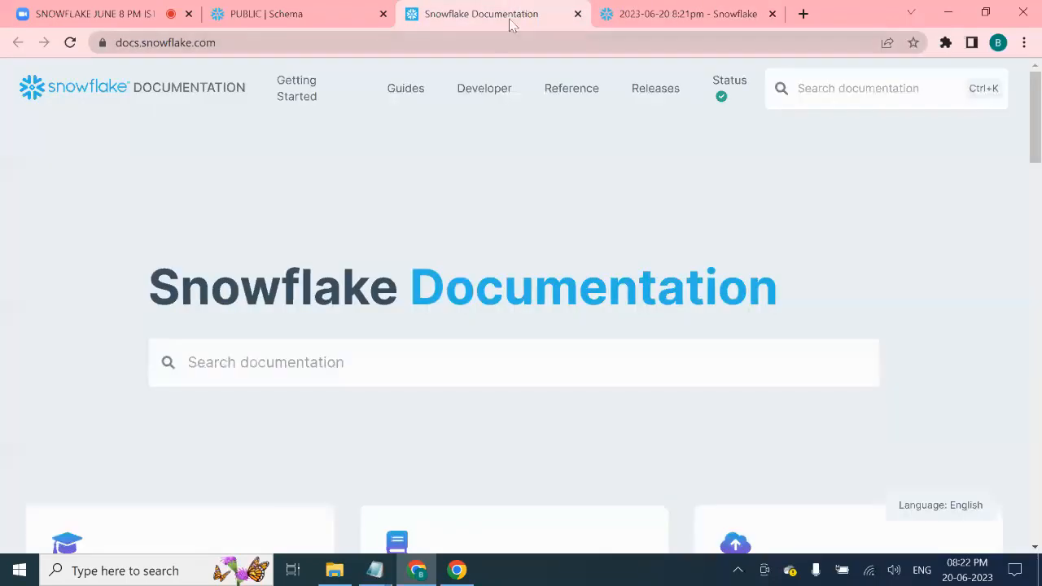
- Move the Snowflake Documentation tab to the end of the tab row and return to the CLASS.PUBLIC worksheet
{"action": "left_click", "coordinate": [337, 14]}
{"action": "left_click_drag", "start_coordinate": [479, 27], "coordinate": [643, 44]}
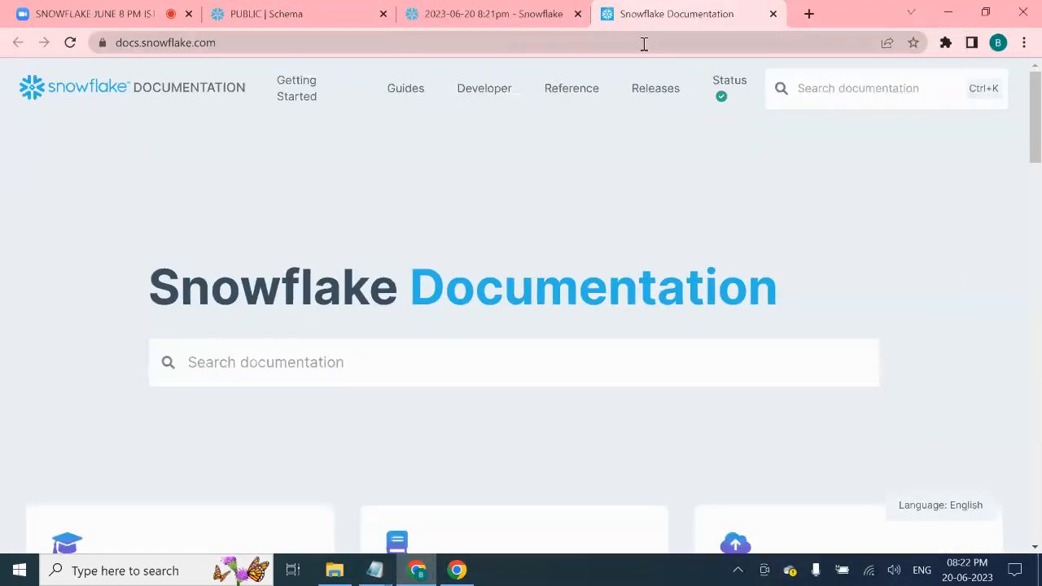
{"action": "left_click", "coordinate": [446, 14]}
{"action": "left_click", "coordinate": [256, 17]}
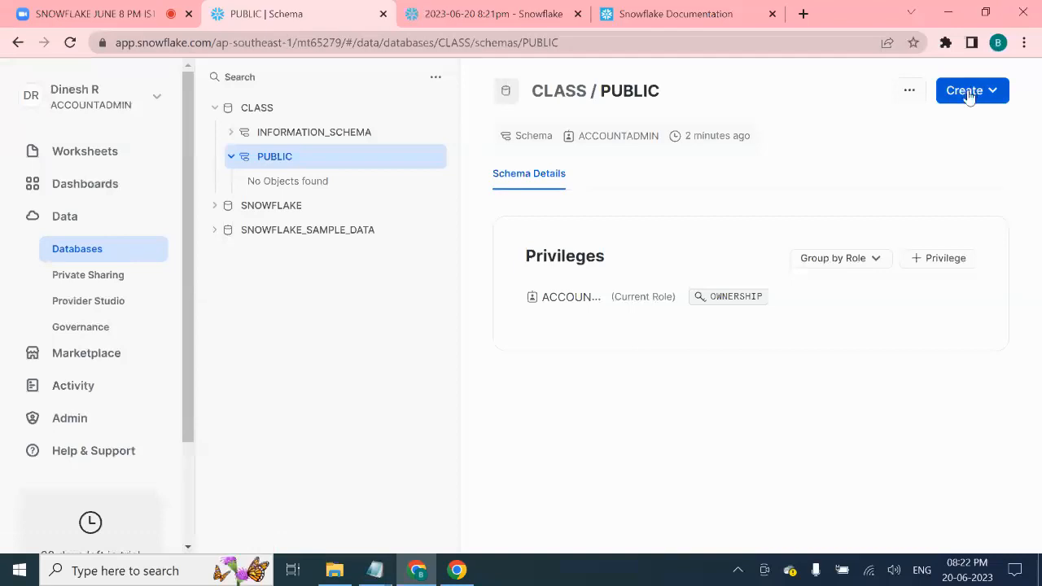
{"action": "left_click", "coordinate": [521, 17]}
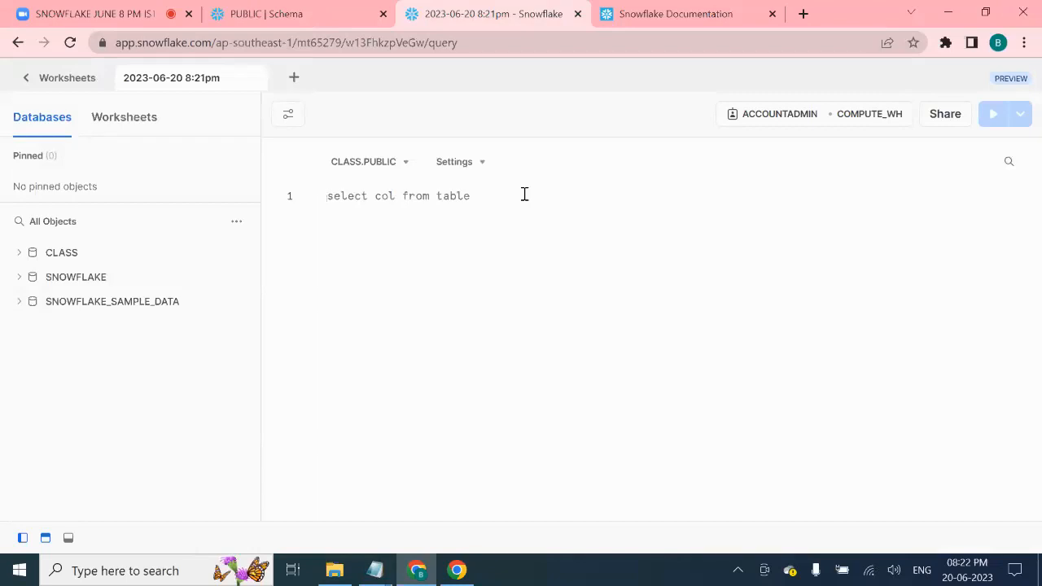
- On the PUBLIC schema page, browse the Create menu's object types such as Table, View, Stage and Storage Integration
{"action": "left_click", "coordinate": [313, 17]}
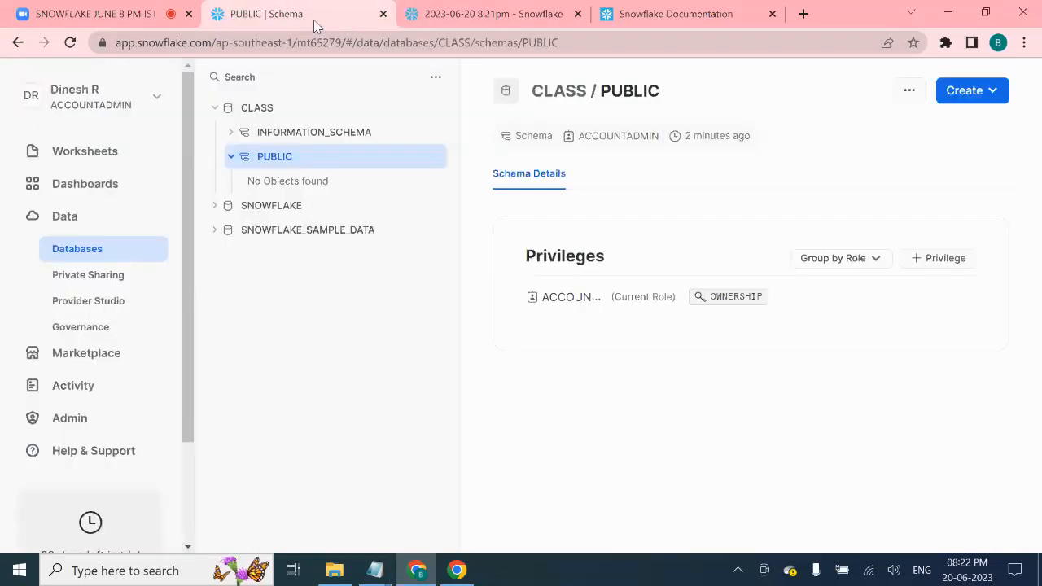
{"action": "left_click", "coordinate": [993, 92]}
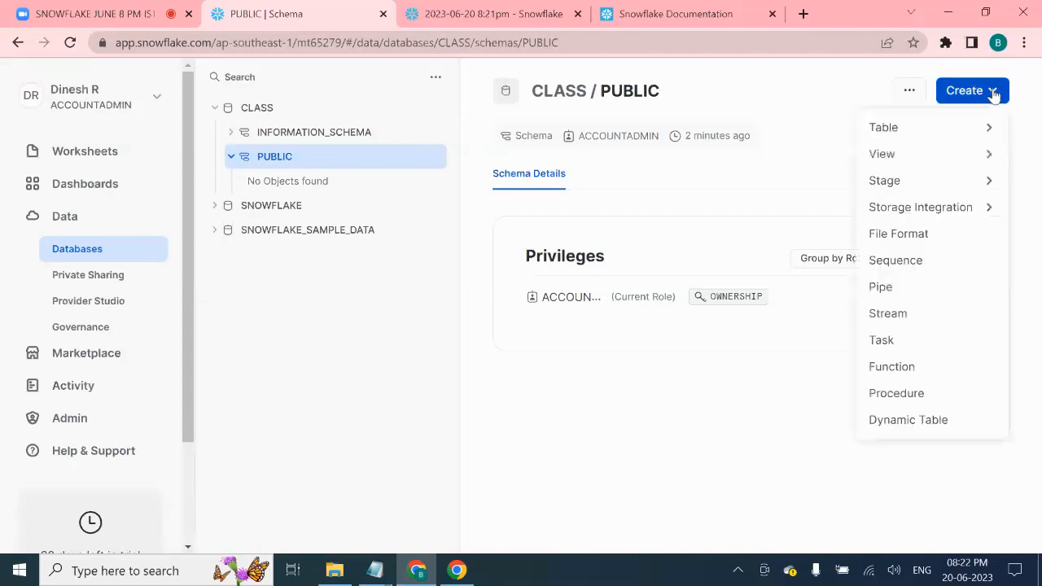
{"action": "mouse_move", "coordinate": [947, 124]}
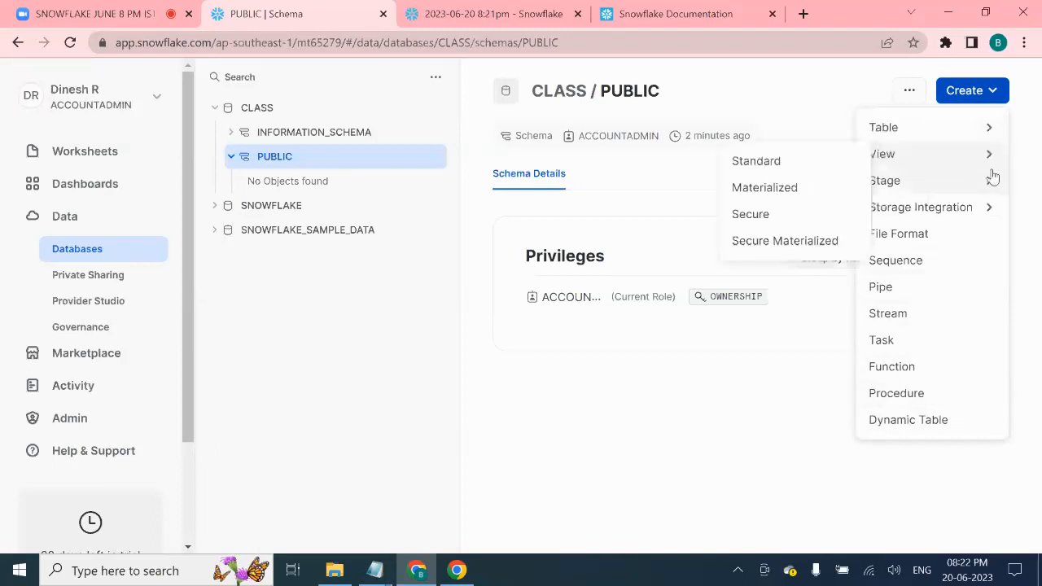
{"action": "mouse_move", "coordinate": [1002, 186]}
{"action": "mouse_move", "coordinate": [1003, 209]}
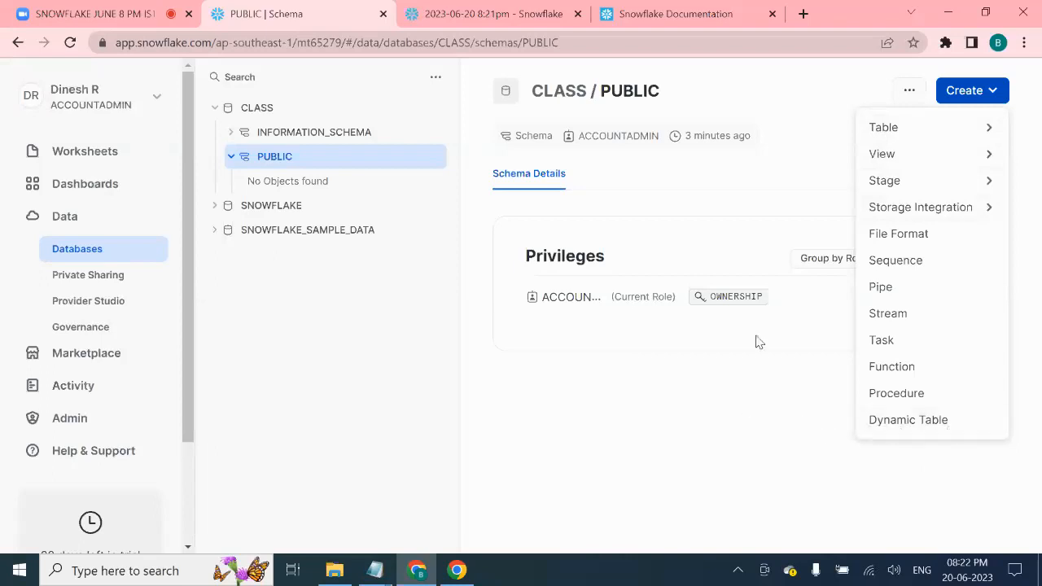
{"action": "mouse_move", "coordinate": [870, 137]}
{"action": "left_click", "coordinate": [977, 92]}
- Reopen the Create menu and reveal the Table submenu with Standard, As Select and External
{"action": "left_click", "coordinate": [997, 93]}
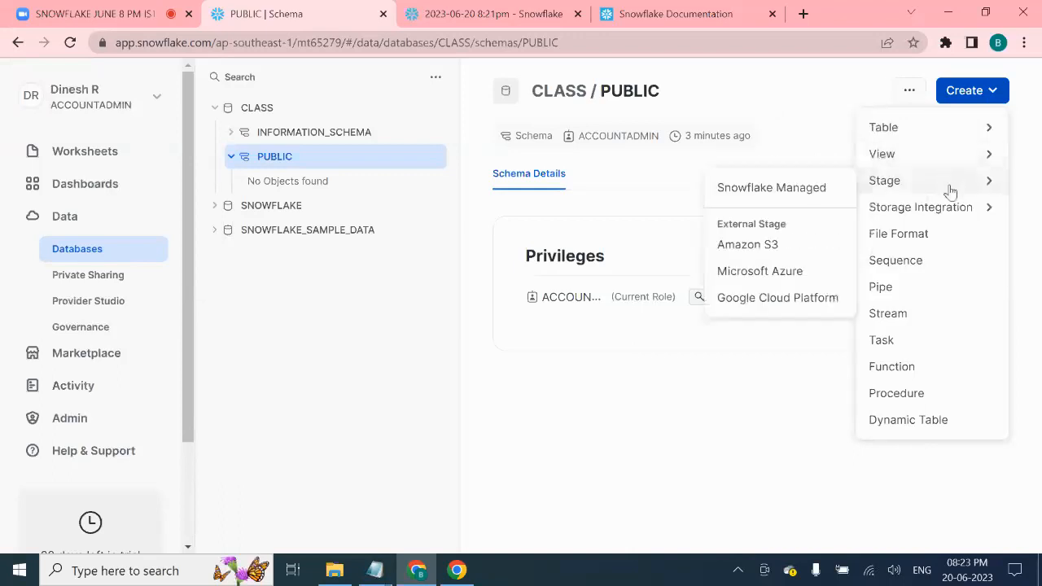
{"action": "mouse_move", "coordinate": [951, 207]}
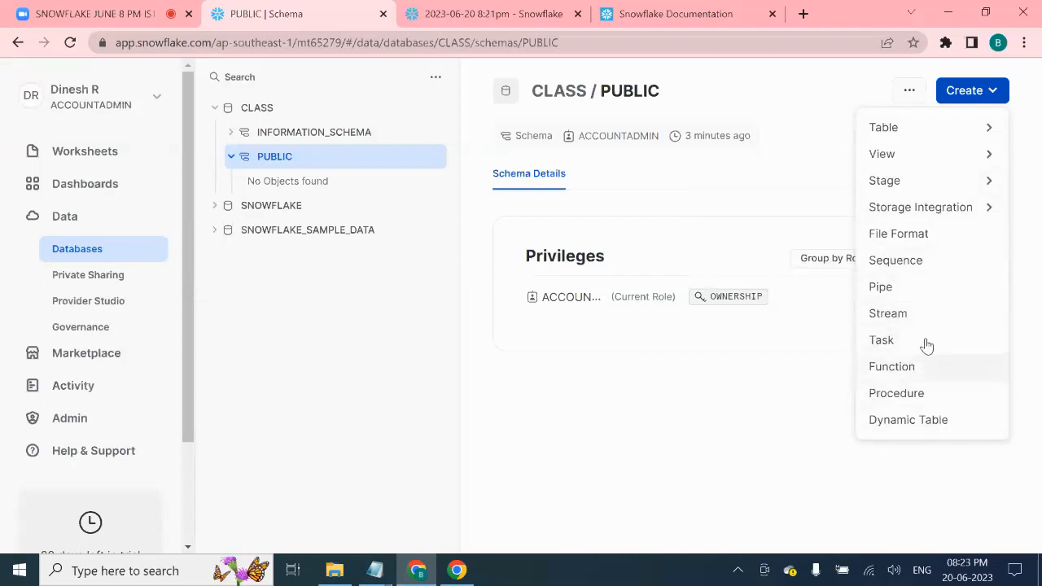
{"action": "mouse_move", "coordinate": [917, 130]}
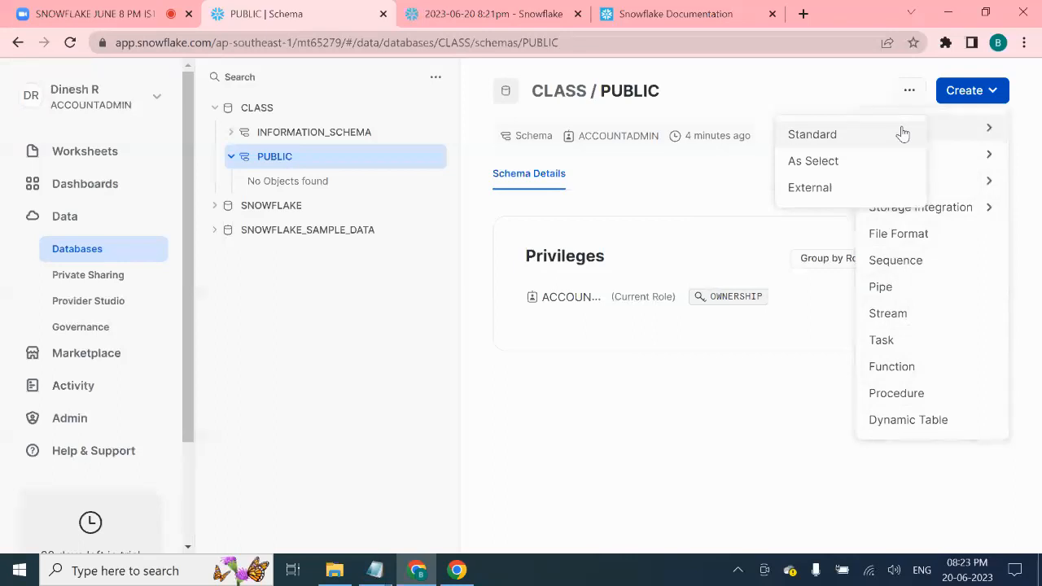
- Open the Standard Table create-table template for CLASS.PUBLIC
{"action": "left_click", "coordinate": [854, 142]}
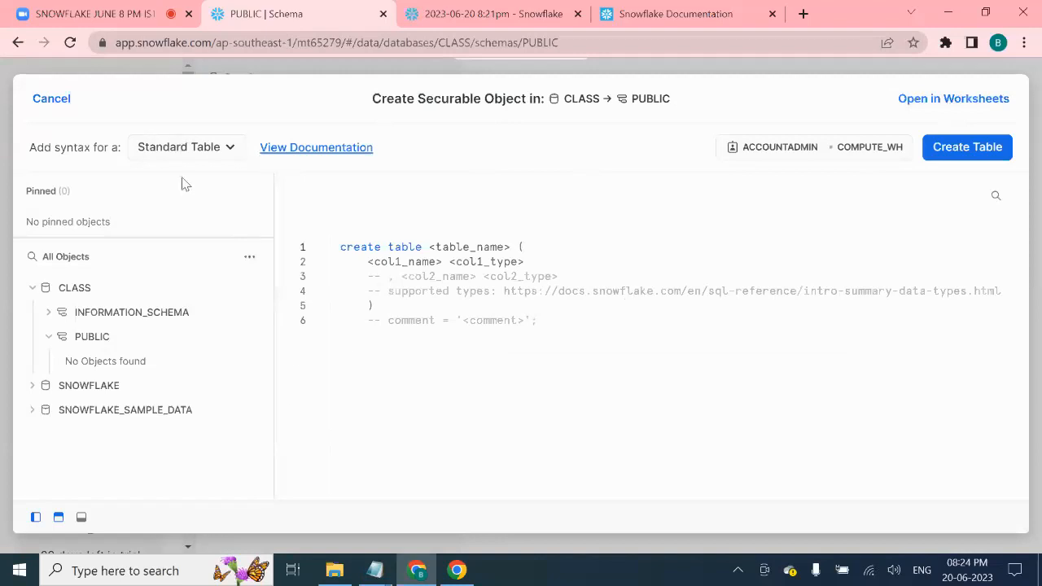
{"action": "left_click_drag", "start_coordinate": [317, 114], "coordinate": [363, 163]}
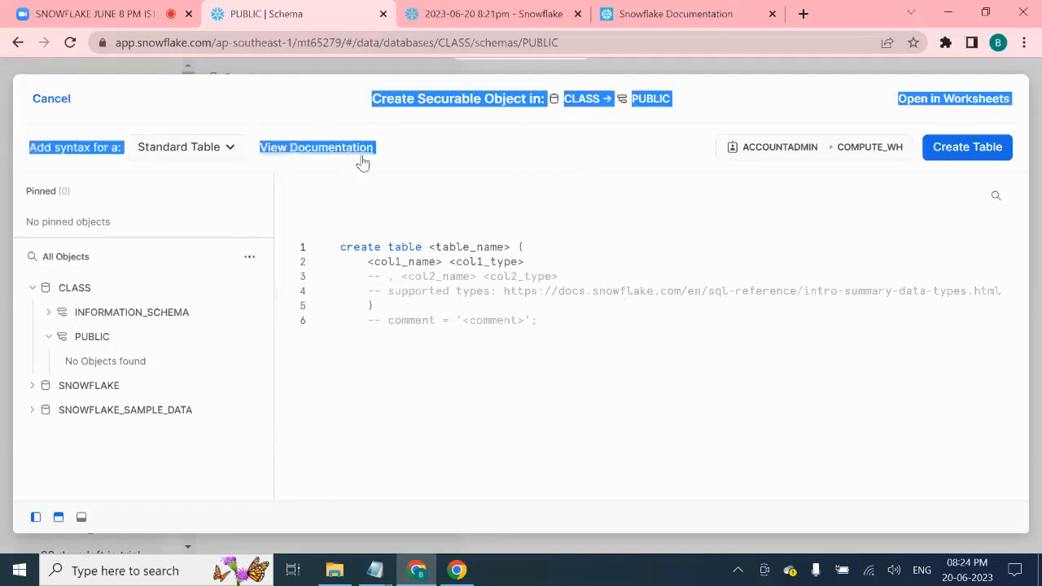
{"action": "left_click", "coordinate": [211, 92]}
{"action": "left_click_drag", "start_coordinate": [815, 98], "coordinate": [797, 115]}
{"action": "left_click", "coordinate": [798, 121]}
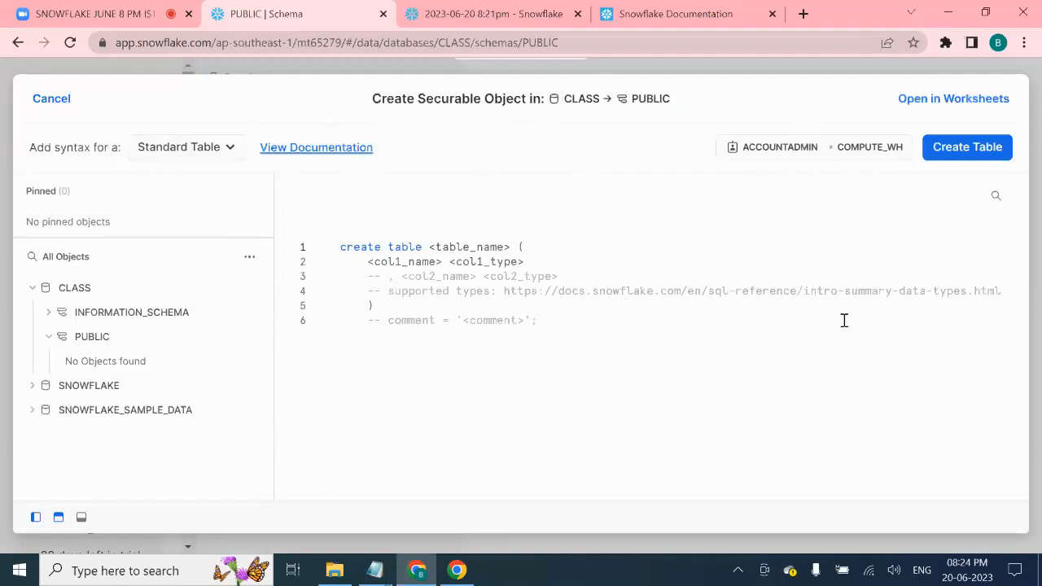
- Highlight the template's create table line, table_name and col1_name placeholders, then select the data types documentation link
{"action": "left_click_drag", "start_coordinate": [345, 246], "coordinate": [509, 247]}
{"action": "left_click", "coordinate": [546, 347]}
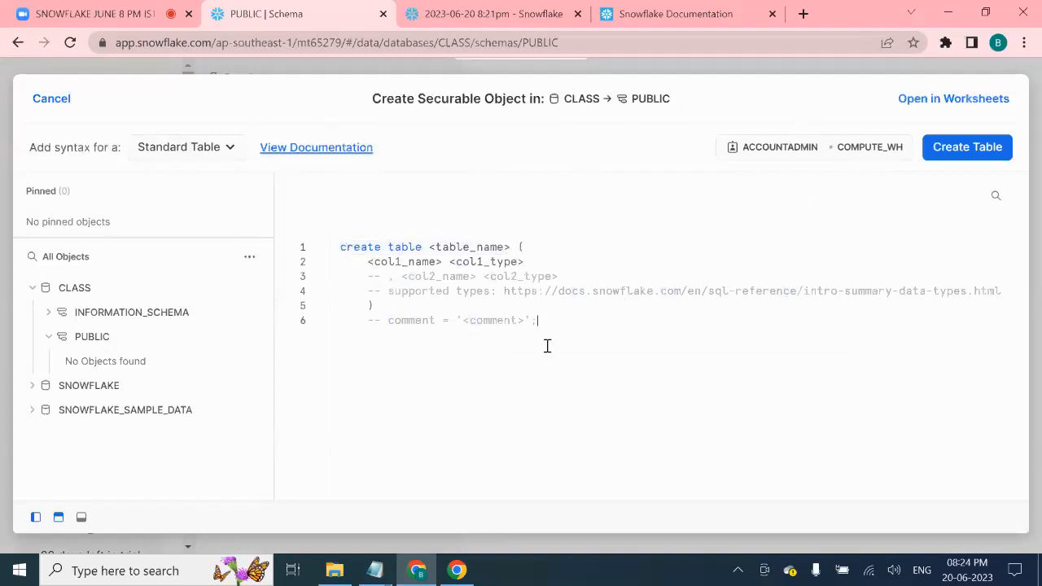
{"action": "double_click", "coordinate": [476, 247]}
{"action": "left_click", "coordinate": [415, 261]}
{"action": "left_click_drag", "start_coordinate": [506, 291], "coordinate": [1000, 294]}
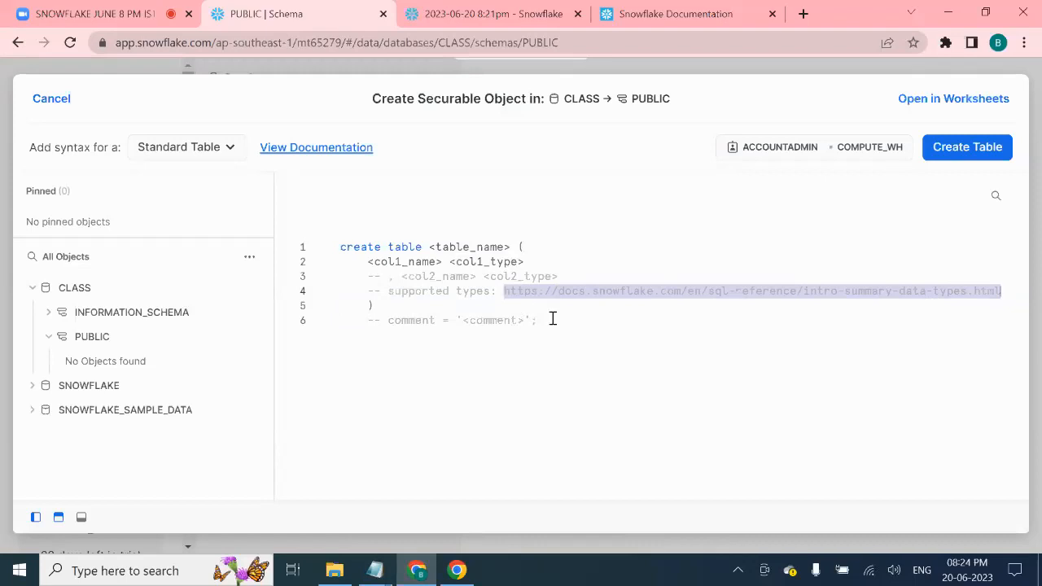
- Copy the data types link and load it in the documentation tab
{"action": "key", "text": "ctrl+c"}
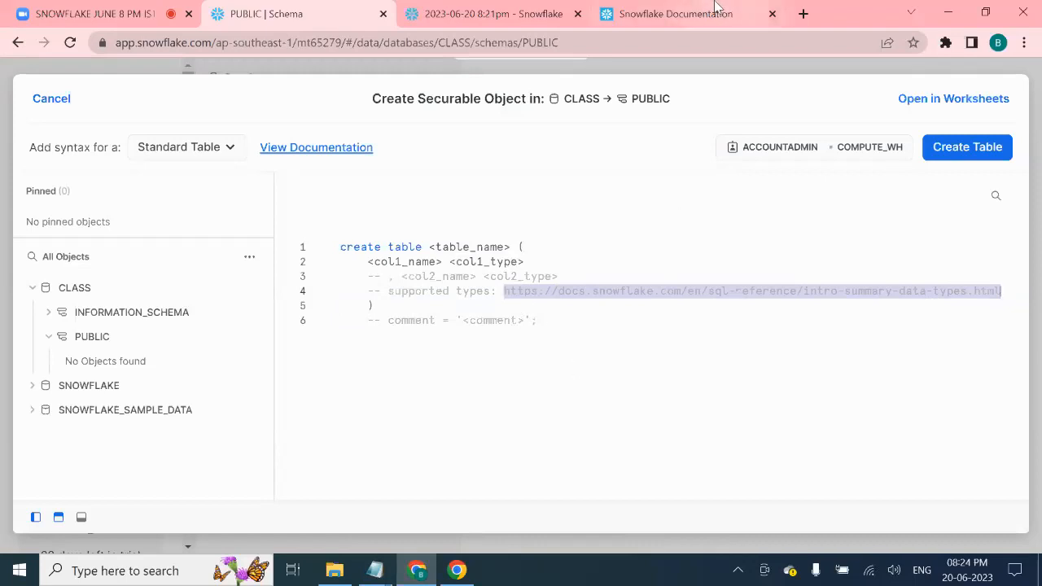
{"action": "left_click", "coordinate": [675, 14]}
{"action": "left_click", "coordinate": [672, 43]}
{"action": "key", "text": "ctrl+v"}
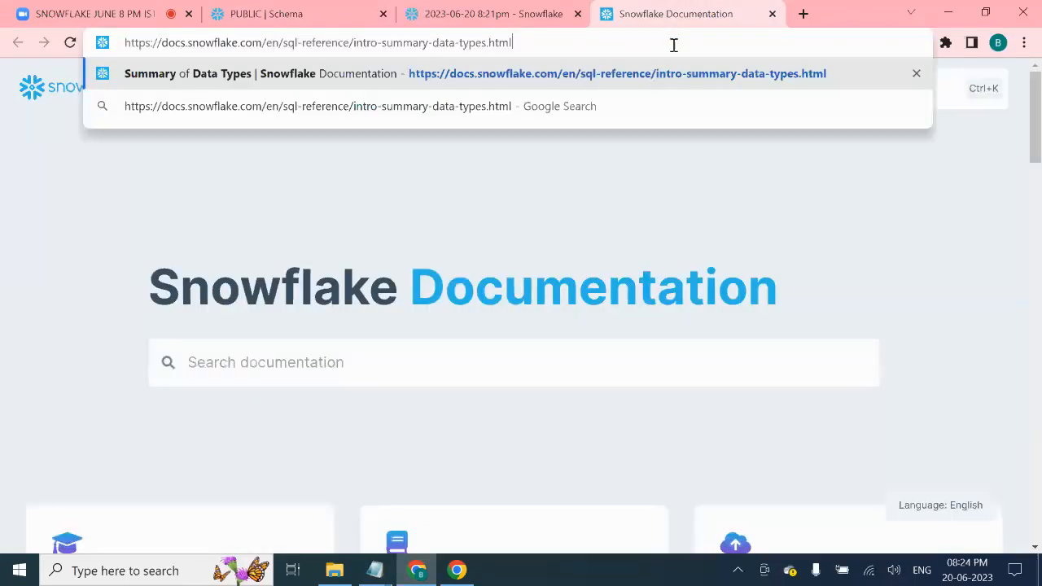
{"action": "key", "text": "Return"}
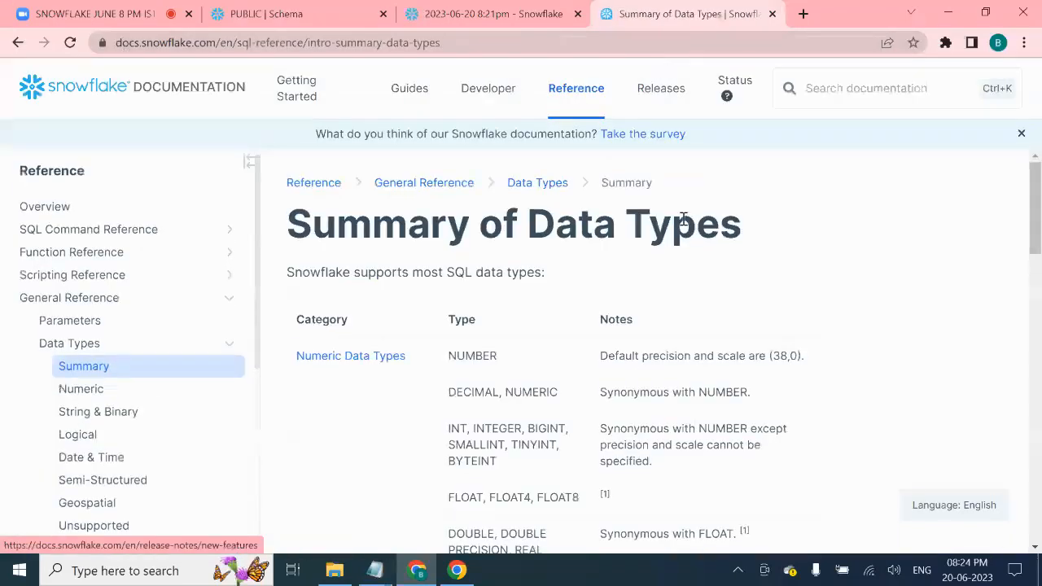
- Scroll through the Summary of Data Types listing and back up to the page top
{"action": "scroll", "coordinate": [521, 285], "scroll_direction": "down", "scroll_amount": 7}
{"action": "scroll", "coordinate": [491, 224], "scroll_direction": "down", "scroll_amount": 3}
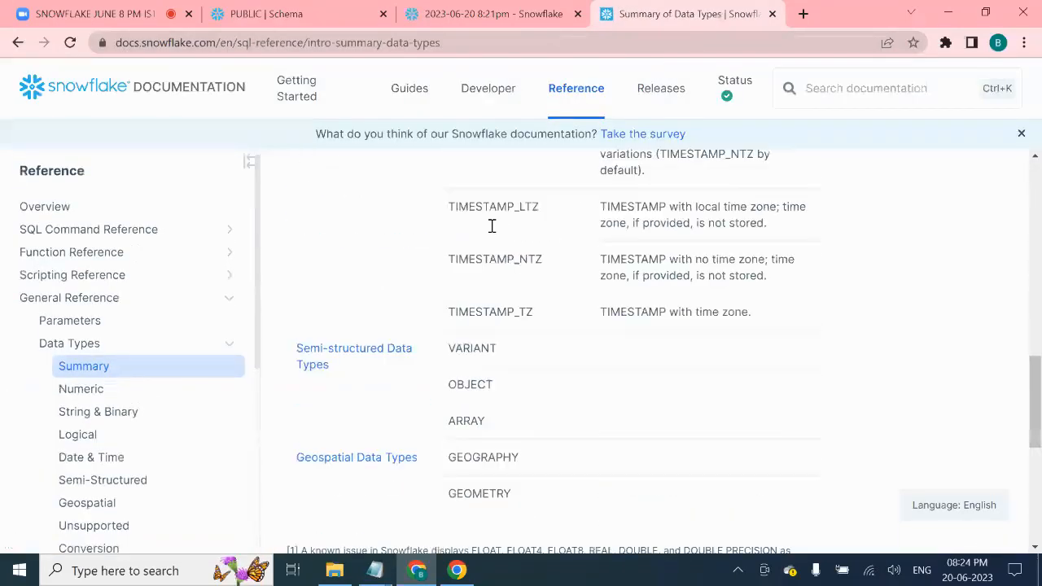
{"action": "scroll", "coordinate": [505, 244], "scroll_direction": "up", "scroll_amount": 9}
{"action": "scroll", "coordinate": [510, 279], "scroll_direction": "down", "scroll_amount": 15}
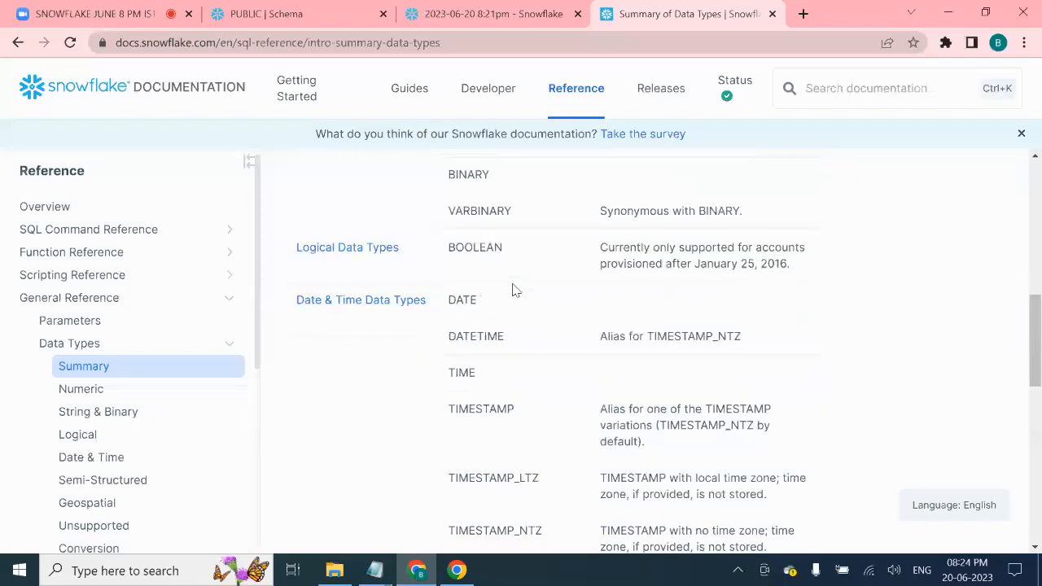
{"action": "scroll", "coordinate": [527, 287], "scroll_direction": "up", "scroll_amount": 2}
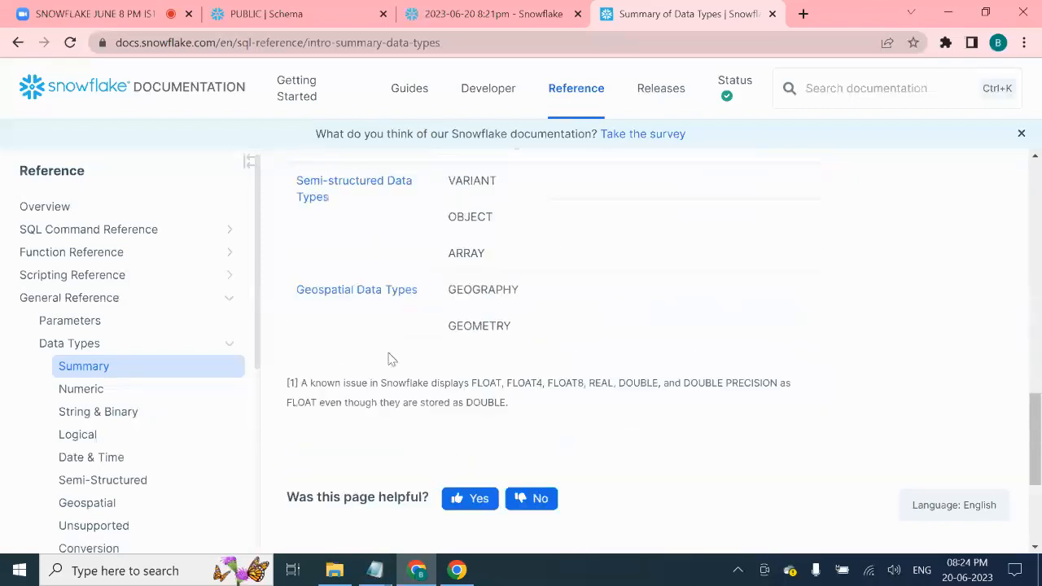
{"action": "scroll", "coordinate": [171, 382], "scroll_direction": "down", "scroll_amount": 3}
{"action": "scroll", "coordinate": [187, 324], "scroll_direction": "down", "scroll_amount": 1}
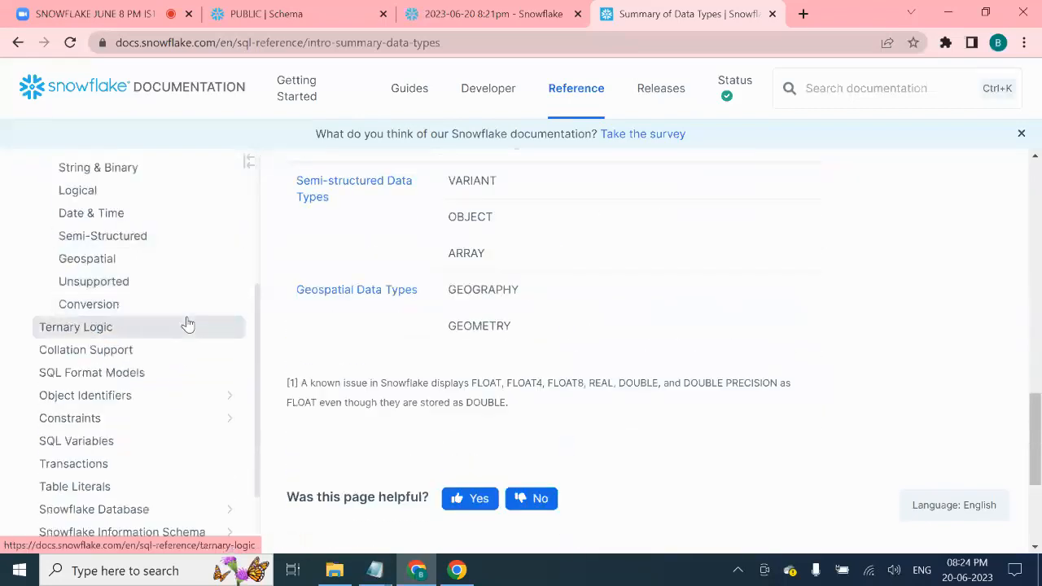
{"action": "scroll", "coordinate": [600, 326], "scroll_direction": "up", "scroll_amount": 10}
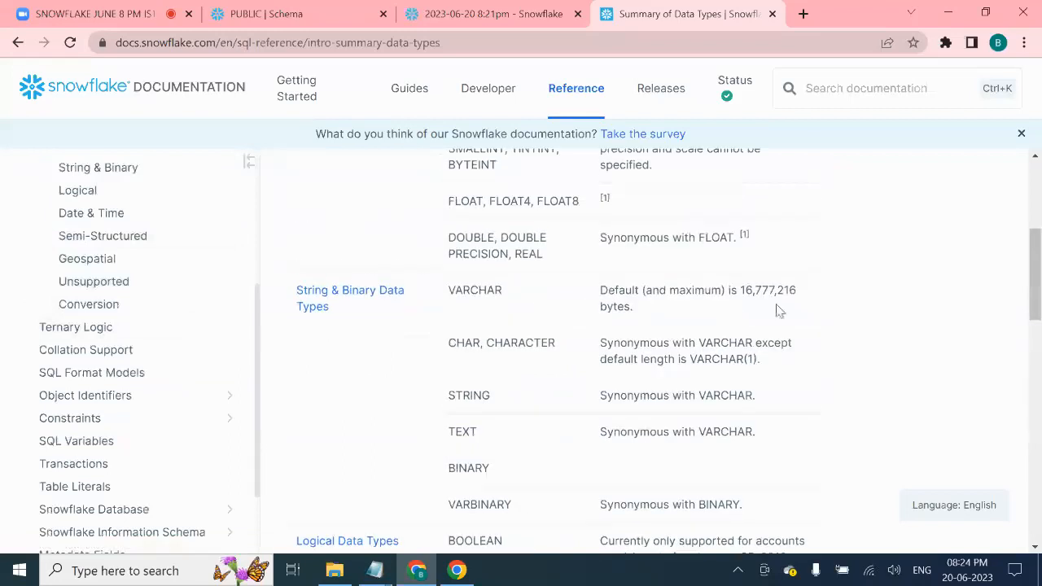
{"action": "scroll", "coordinate": [777, 307], "scroll_direction": "up", "scroll_amount": 4}
{"action": "scroll", "coordinate": [777, 253], "scroll_direction": "down", "scroll_amount": 15}
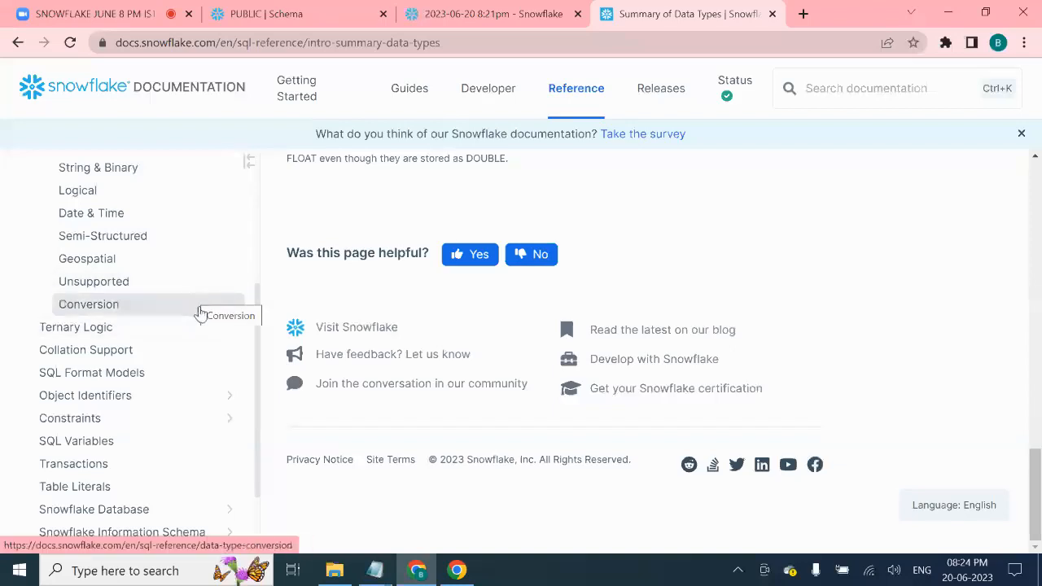
{"action": "scroll", "coordinate": [198, 309], "scroll_direction": "up", "scroll_amount": 3}
{"action": "scroll", "coordinate": [186, 343], "scroll_direction": "down", "scroll_amount": 4}
{"action": "scroll", "coordinate": [184, 348], "scroll_direction": "down", "scroll_amount": 1}
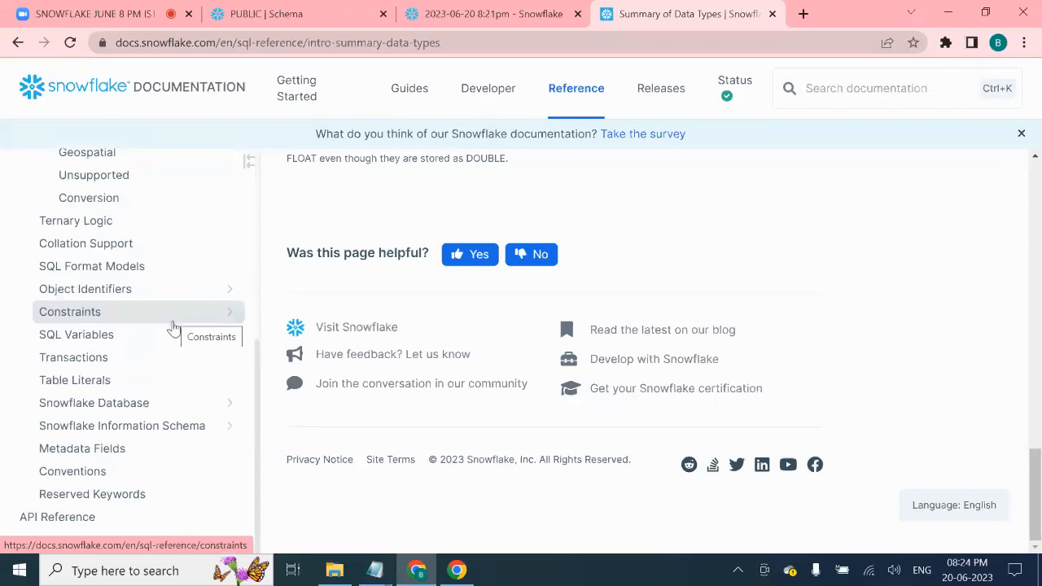
{"action": "scroll", "coordinate": [171, 322], "scroll_direction": "up", "scroll_amount": 3}
{"action": "scroll", "coordinate": [169, 321], "scroll_direction": "down", "scroll_amount": 2}
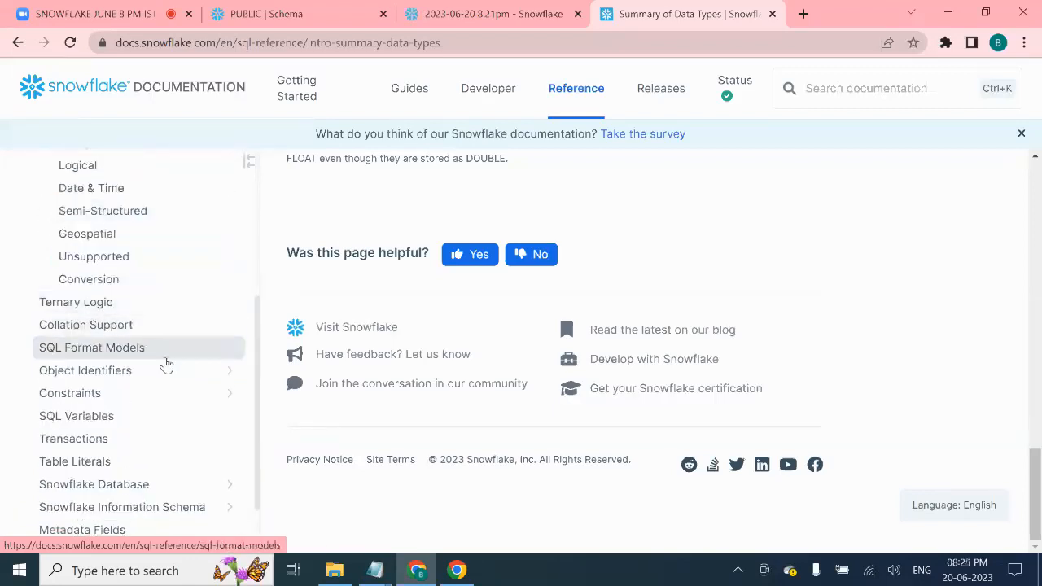
{"action": "scroll", "coordinate": [178, 394], "scroll_direction": "down", "scroll_amount": 1}
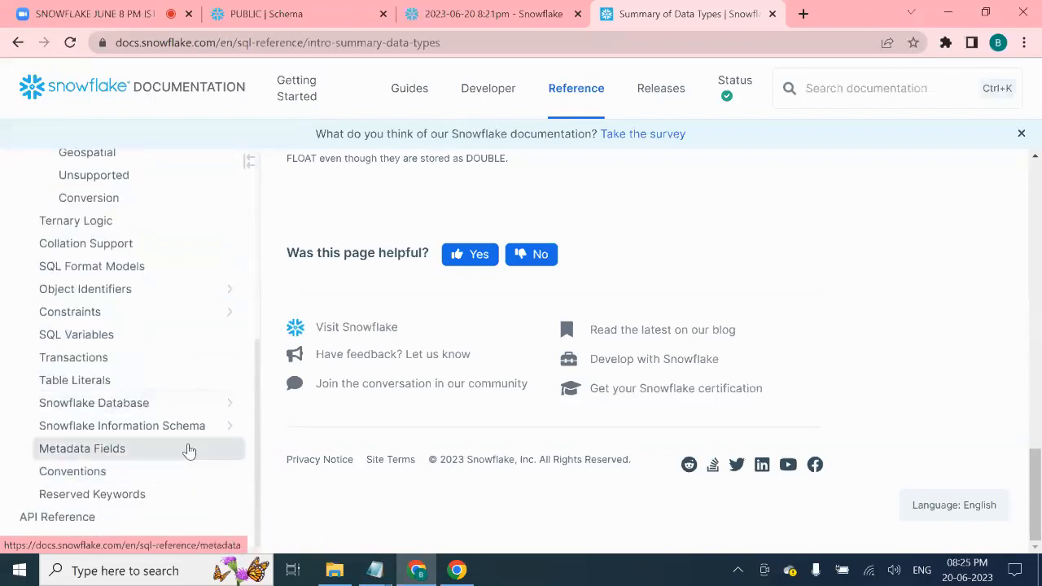
{"action": "scroll", "coordinate": [168, 399], "scroll_direction": "up", "scroll_amount": 5}
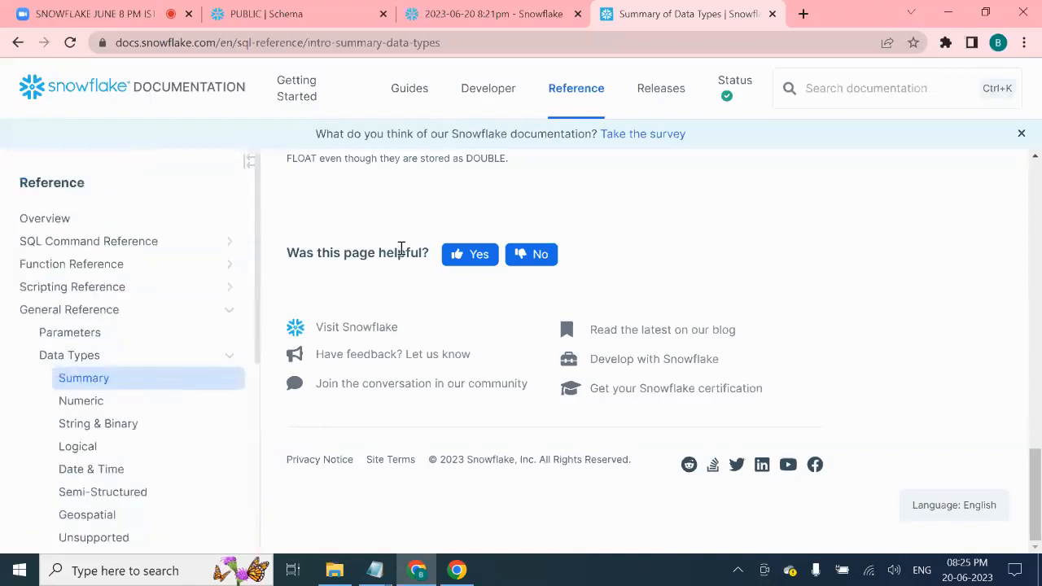
{"action": "scroll", "coordinate": [793, 190], "scroll_direction": "up", "scroll_amount": 10}
{"action": "scroll", "coordinate": [873, 265], "scroll_direction": "up", "scroll_amount": 4}
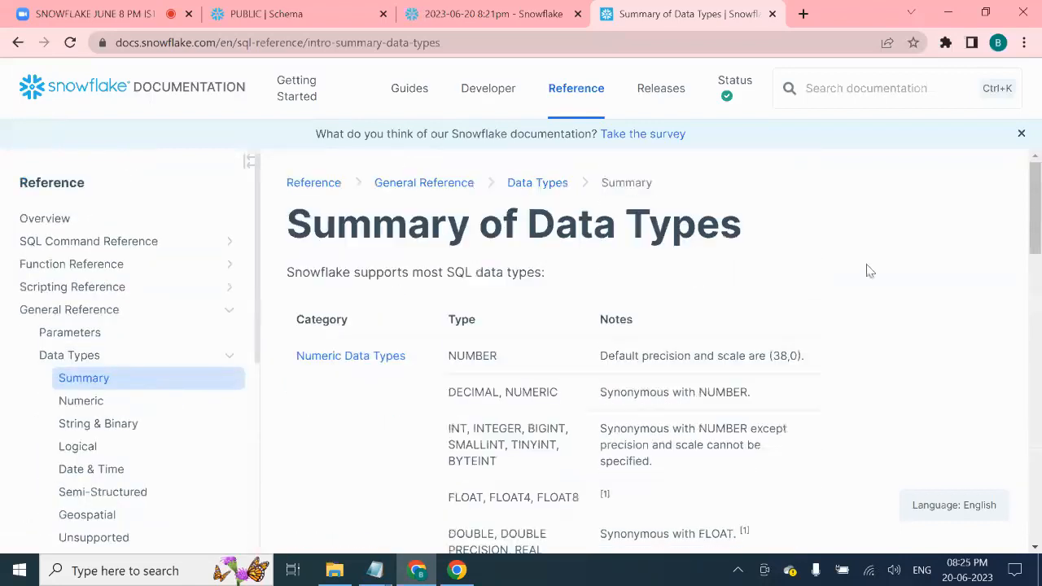
- Search the documentation for 'create table' and open the CREATE TABLE reference page
{"action": "left_click", "coordinate": [839, 86]}
{"action": "type", "text": "crete"}
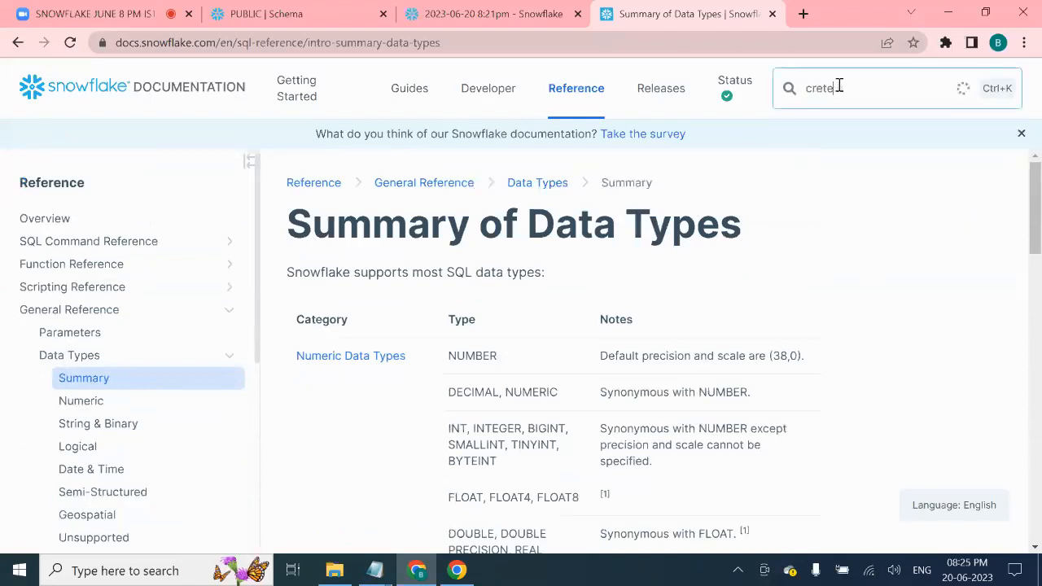
{"action": "key", "text": "BackSpace"}
{"action": "key", "text": "BackSpace"}
{"action": "type", "text": "ate table"}
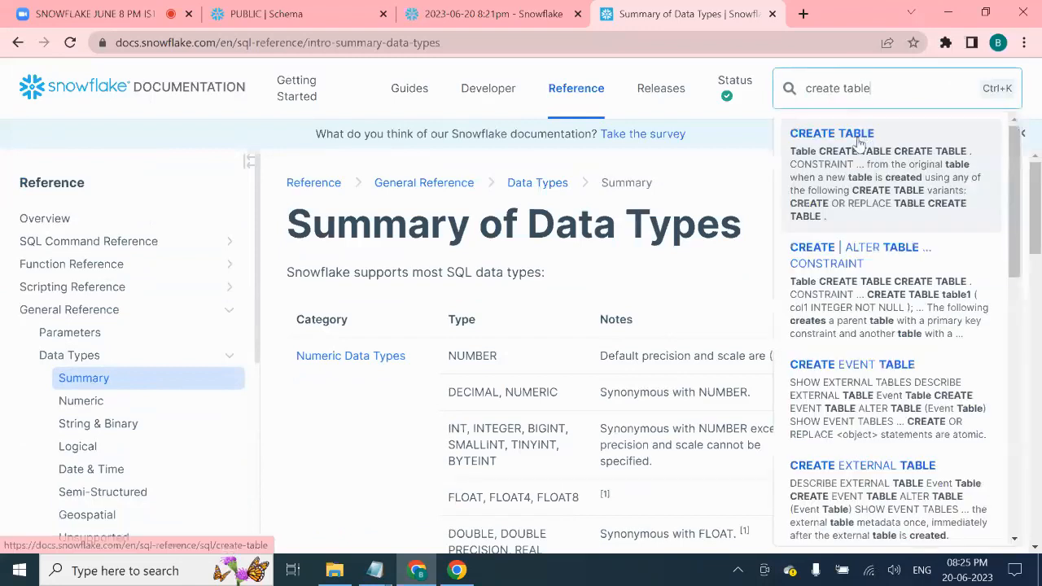
{"action": "left_click", "coordinate": [859, 144]}
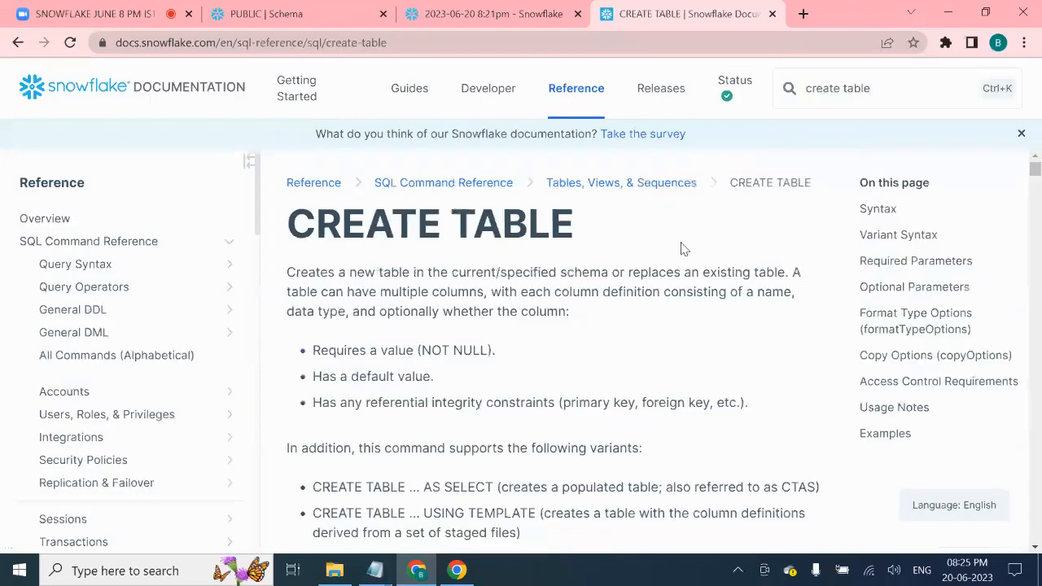
- Review the CREATE TABLE syntax, highlighting the LOCAL/GLOBAL/TEMP options, column name and type, and COMMENT placeholder
{"action": "scroll", "coordinate": [668, 241], "scroll_direction": "down", "scroll_amount": 5}
{"action": "scroll", "coordinate": [643, 230], "scroll_direction": "up", "scroll_amount": 1}
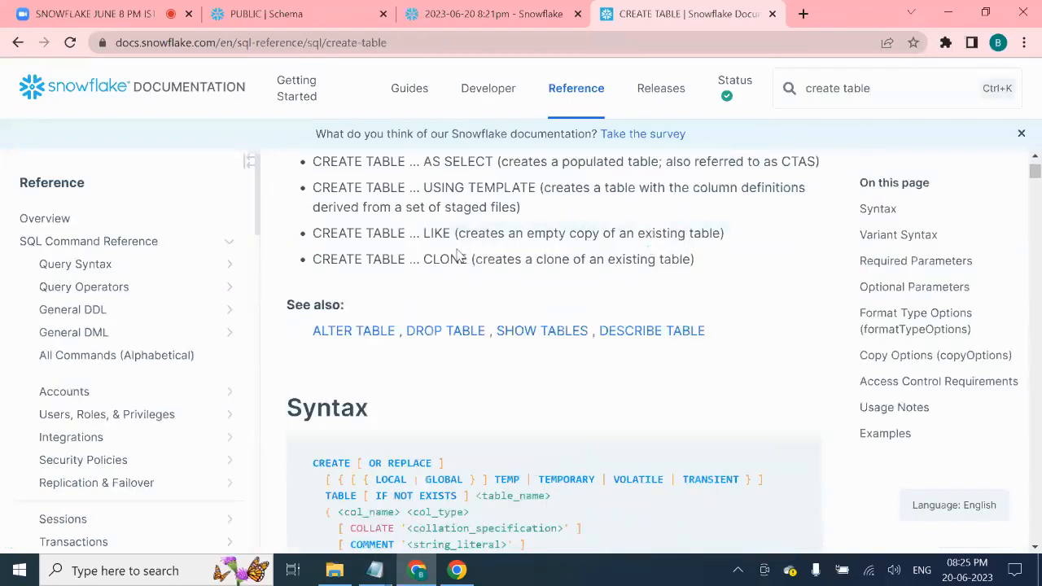
{"action": "scroll", "coordinate": [465, 263], "scroll_direction": "down", "scroll_amount": 3}
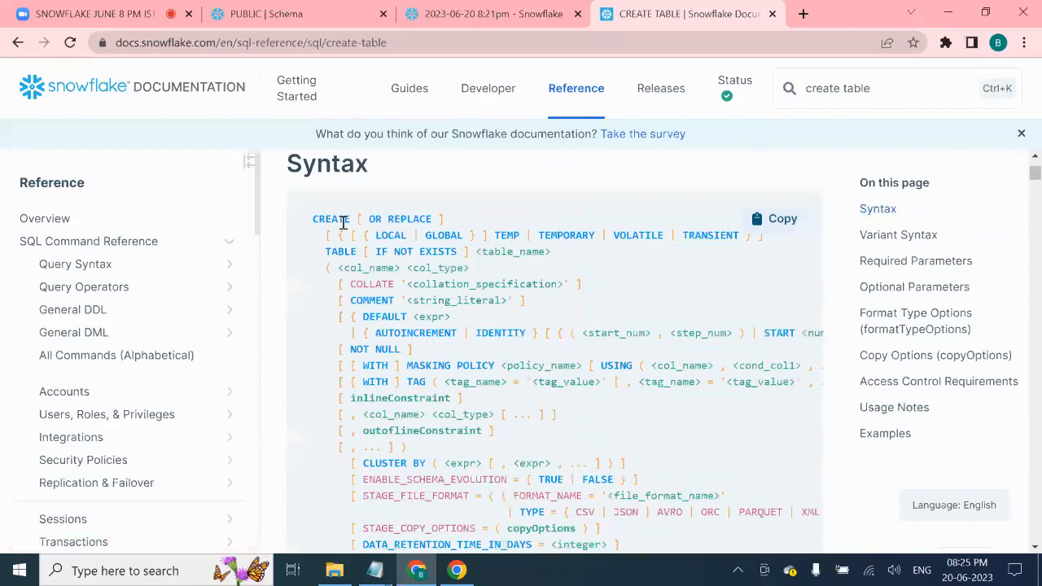
{"action": "left_click_drag", "start_coordinate": [405, 237], "coordinate": [737, 237]}
{"action": "left_click", "coordinate": [657, 292]}
{"action": "double_click", "coordinate": [345, 250]}
{"action": "left_click_drag", "start_coordinate": [394, 267], "coordinate": [460, 269]}
{"action": "left_click_drag", "start_coordinate": [420, 300], "coordinate": [558, 304]}
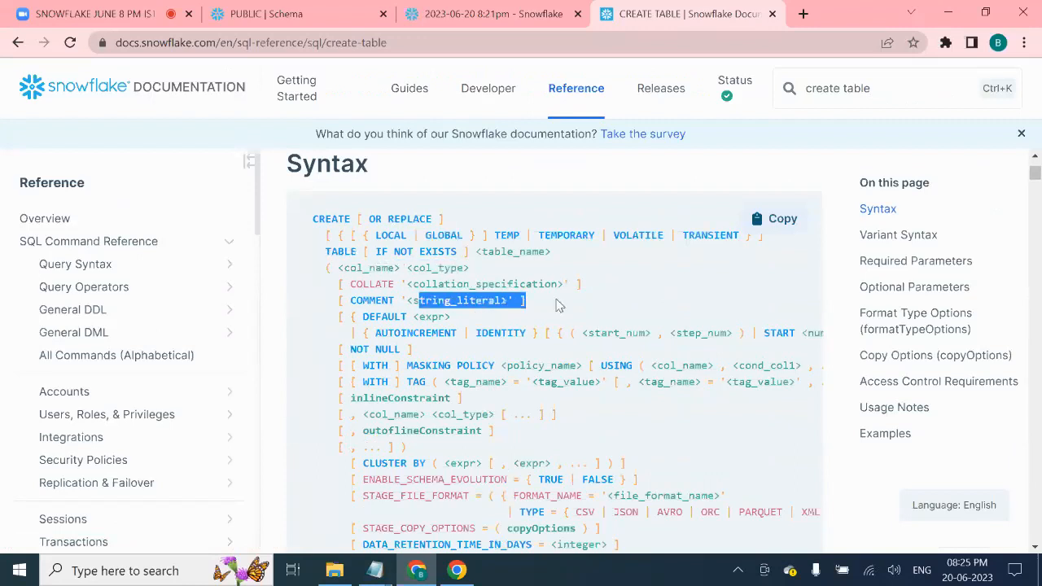
- Scroll through the Variant Syntax section and col_type parameter description
{"action": "scroll", "coordinate": [559, 304], "scroll_direction": "down", "scroll_amount": 12}
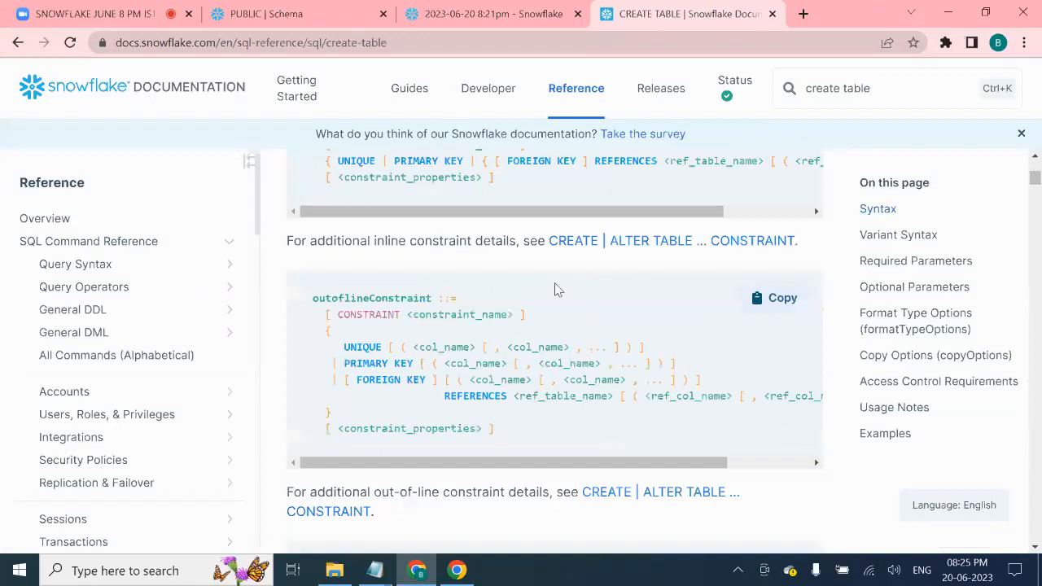
{"action": "scroll", "coordinate": [559, 290], "scroll_direction": "down", "scroll_amount": 4}
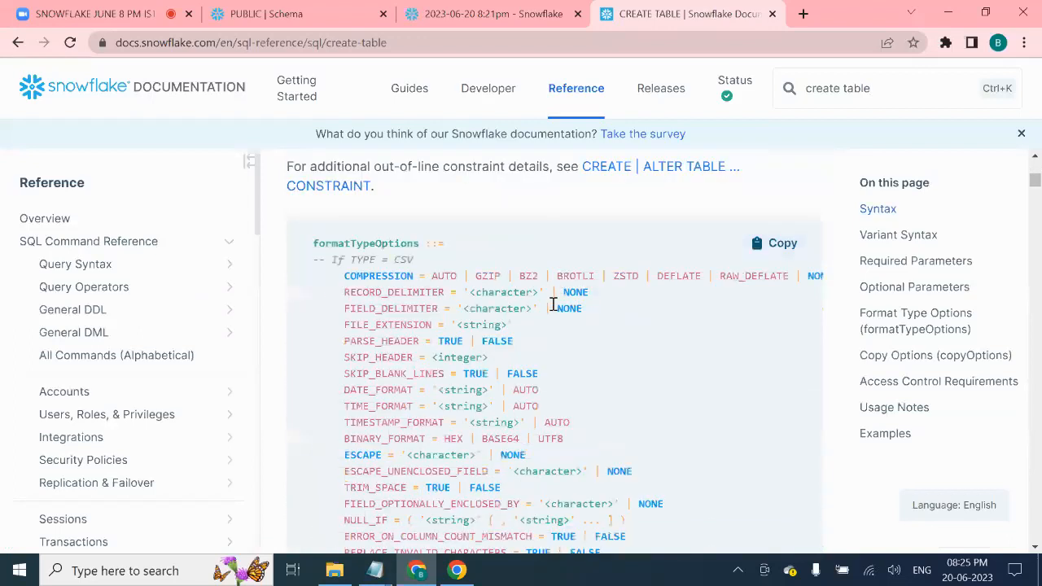
{"action": "scroll", "coordinate": [562, 290], "scroll_direction": "down", "scroll_amount": 10}
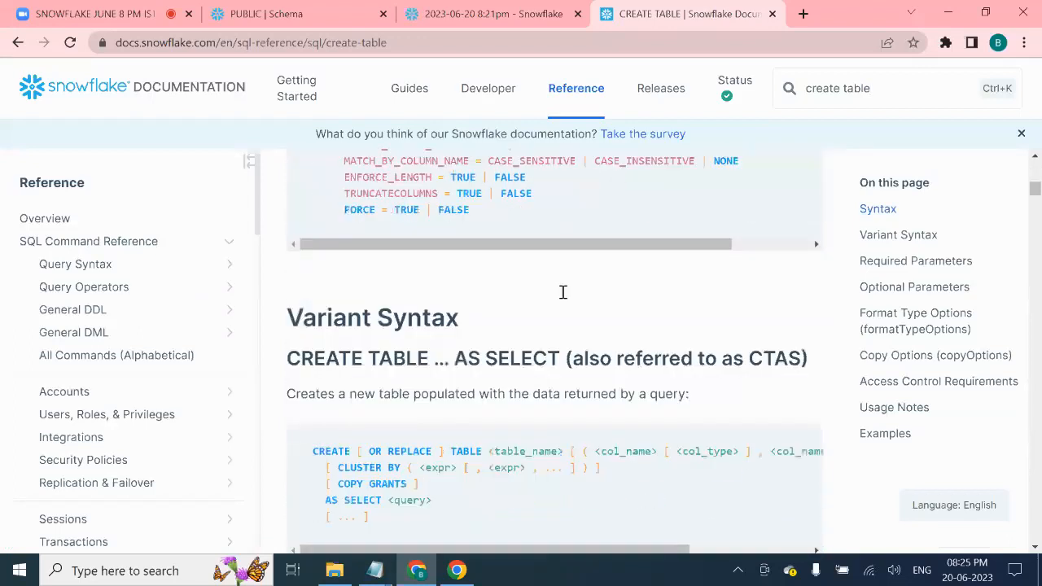
{"action": "scroll", "coordinate": [561, 291], "scroll_direction": "down", "scroll_amount": 2}
{"action": "left_click_drag", "start_coordinate": [432, 275], "coordinate": [602, 293]}
{"action": "scroll", "coordinate": [558, 321], "scroll_direction": "down", "scroll_amount": 2}
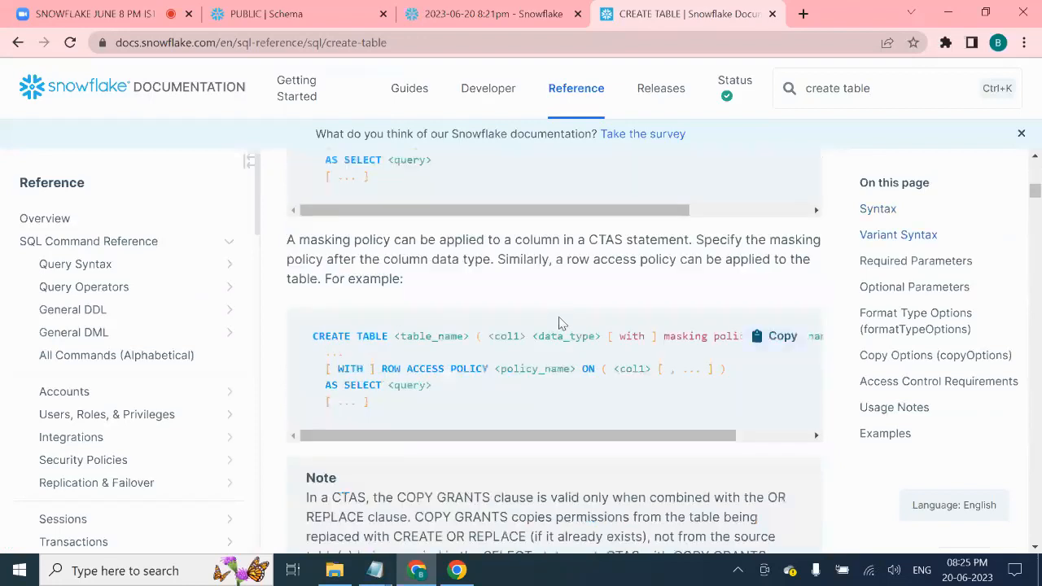
{"action": "scroll", "coordinate": [558, 323], "scroll_direction": "down", "scroll_amount": 10}
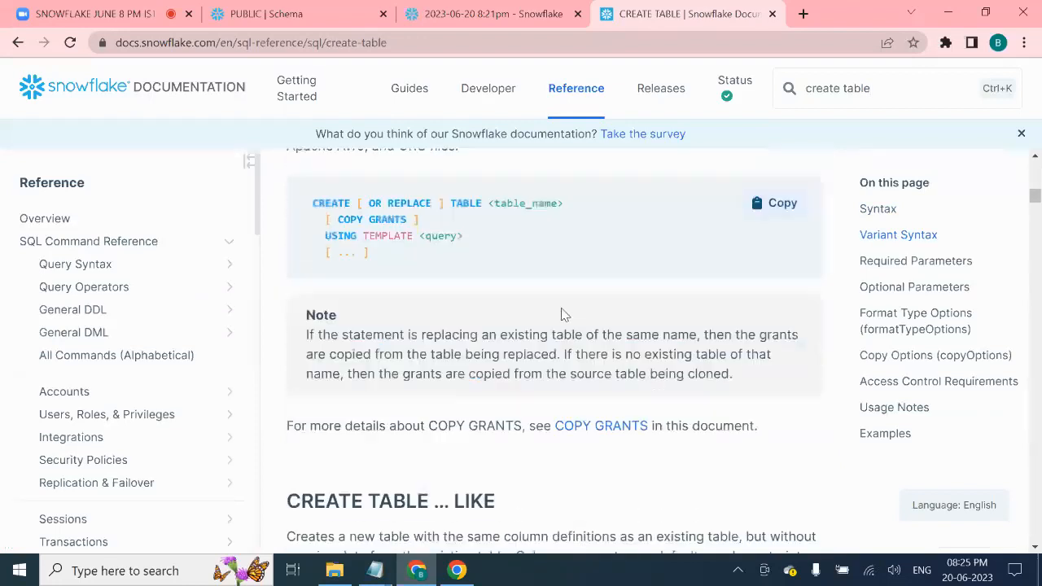
{"action": "scroll", "coordinate": [561, 309], "scroll_direction": "down", "scroll_amount": 10}
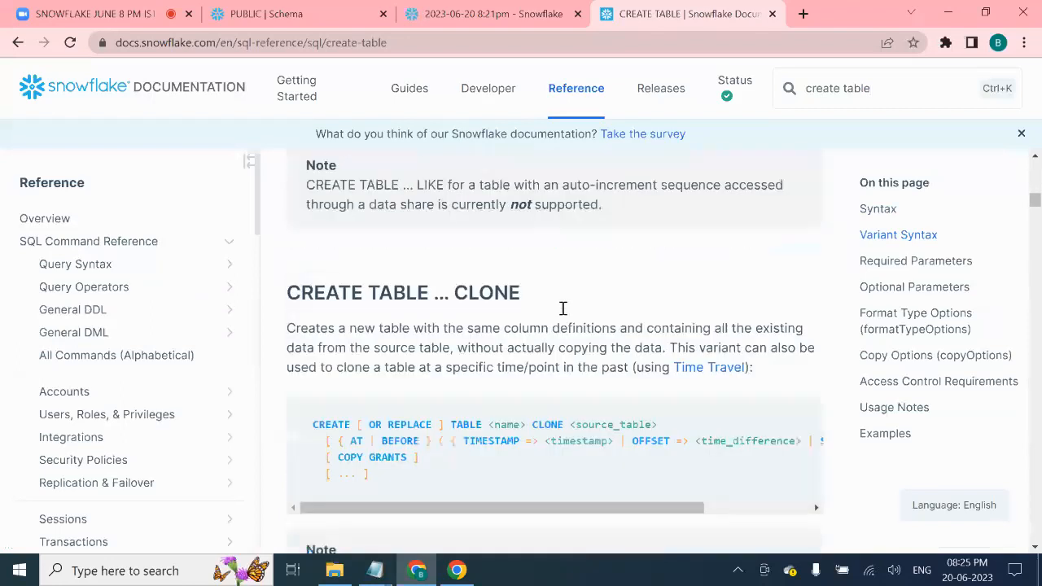
{"action": "scroll", "coordinate": [563, 309], "scroll_direction": "down", "scroll_amount": 8}
{"action": "scroll", "coordinate": [675, 220], "scroll_direction": "up", "scroll_amount": 7}
{"action": "scroll", "coordinate": [623, 245], "scroll_direction": "down", "scroll_amount": 5}
{"action": "scroll", "coordinate": [612, 234], "scroll_direction": "up", "scroll_amount": 15}
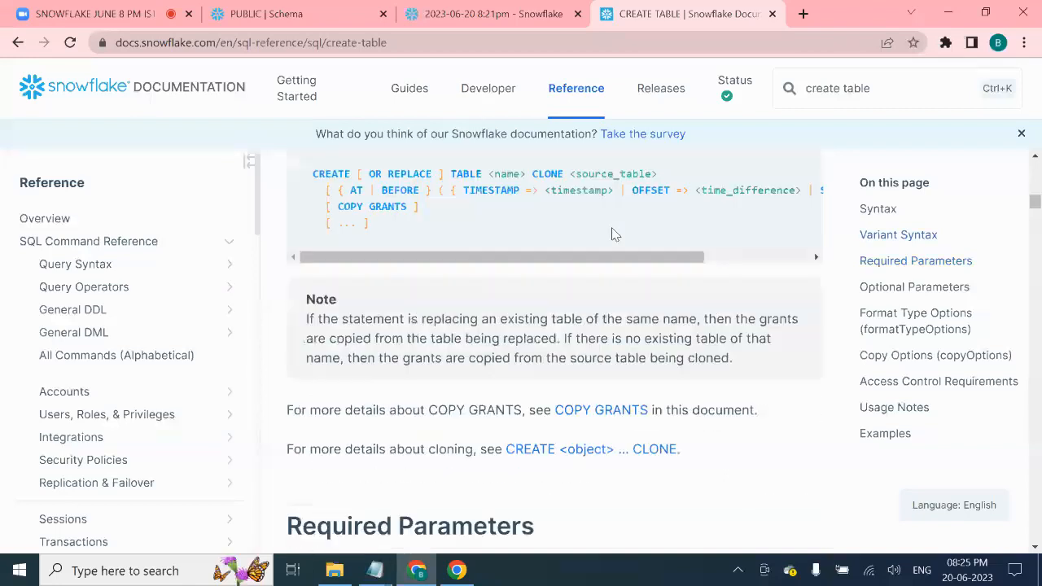
{"action": "scroll", "coordinate": [613, 234], "scroll_direction": "up", "scroll_amount": 15}
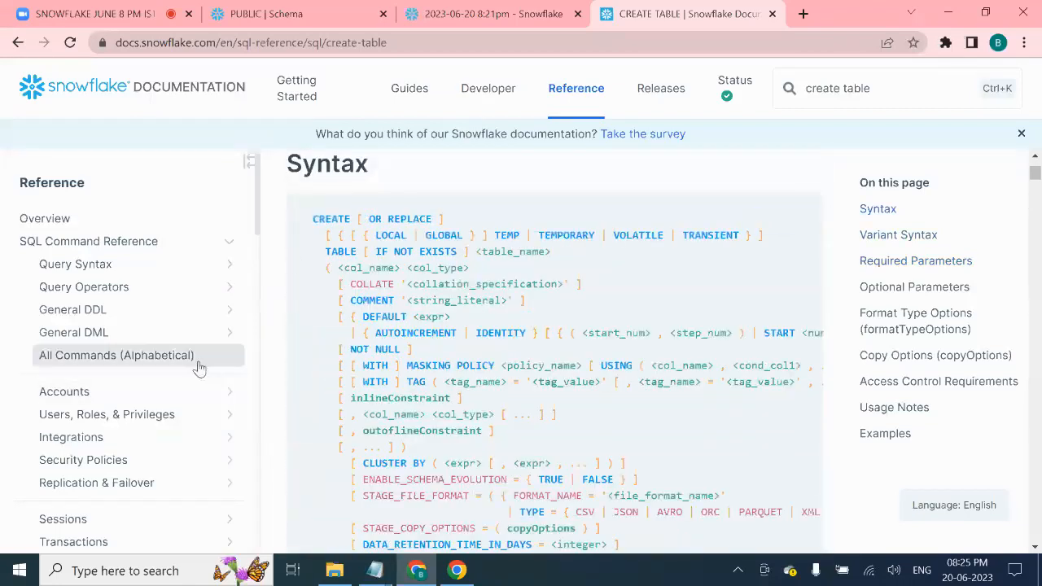
{"action": "scroll", "coordinate": [228, 328], "scroll_direction": "down", "scroll_amount": 5}
{"action": "scroll", "coordinate": [229, 327], "scroll_direction": "up", "scroll_amount": 5}
- Go back to Summary of Data Types and scroll through its string, logical and date-time rows
{"action": "left_click", "coordinate": [17, 42]}
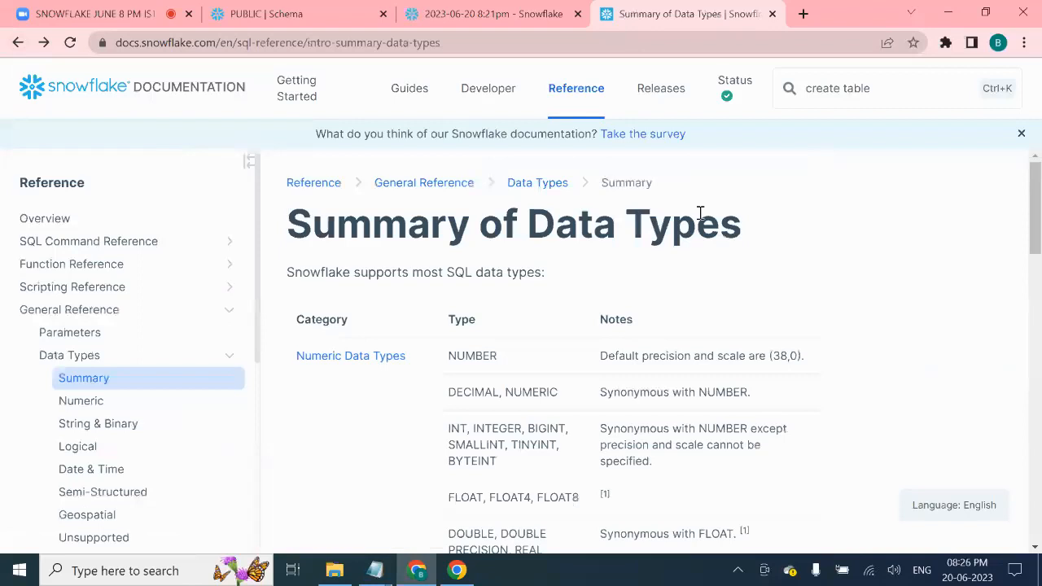
{"action": "scroll", "coordinate": [722, 304], "scroll_direction": "down", "scroll_amount": 2}
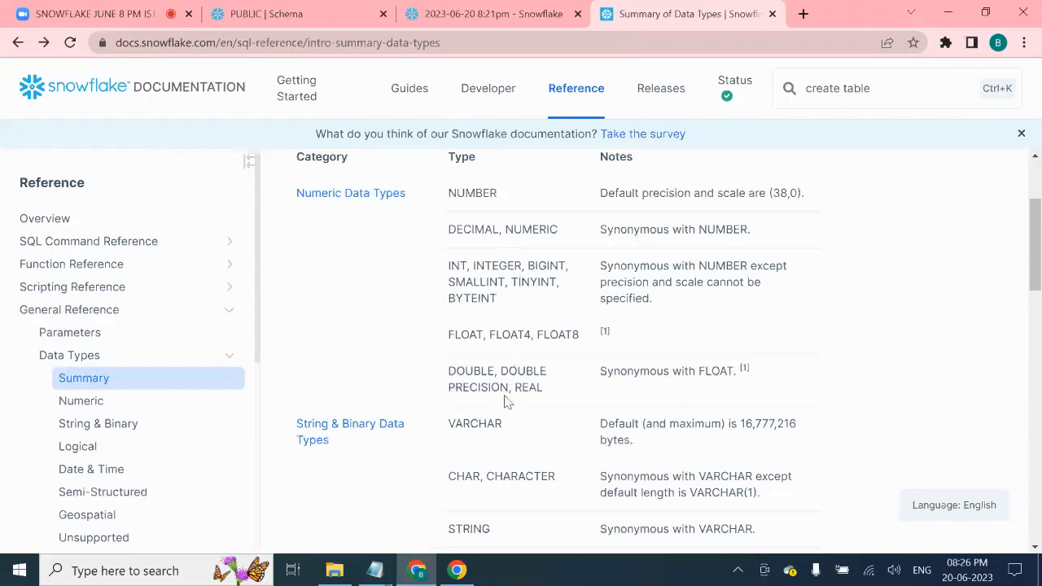
{"action": "scroll", "coordinate": [524, 317], "scroll_direction": "down", "scroll_amount": 2}
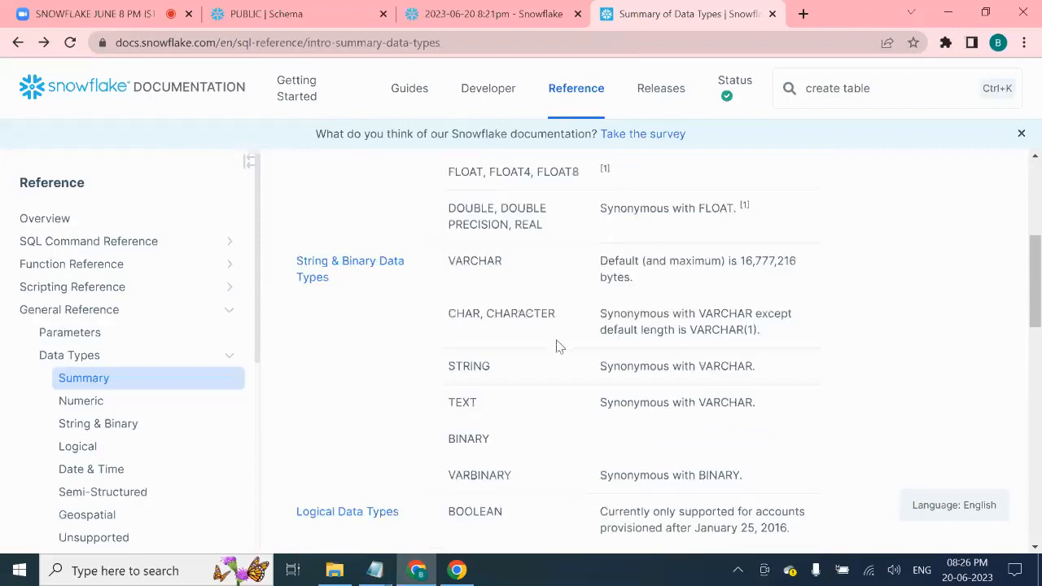
{"action": "scroll", "coordinate": [558, 342], "scroll_direction": "up", "scroll_amount": 3}
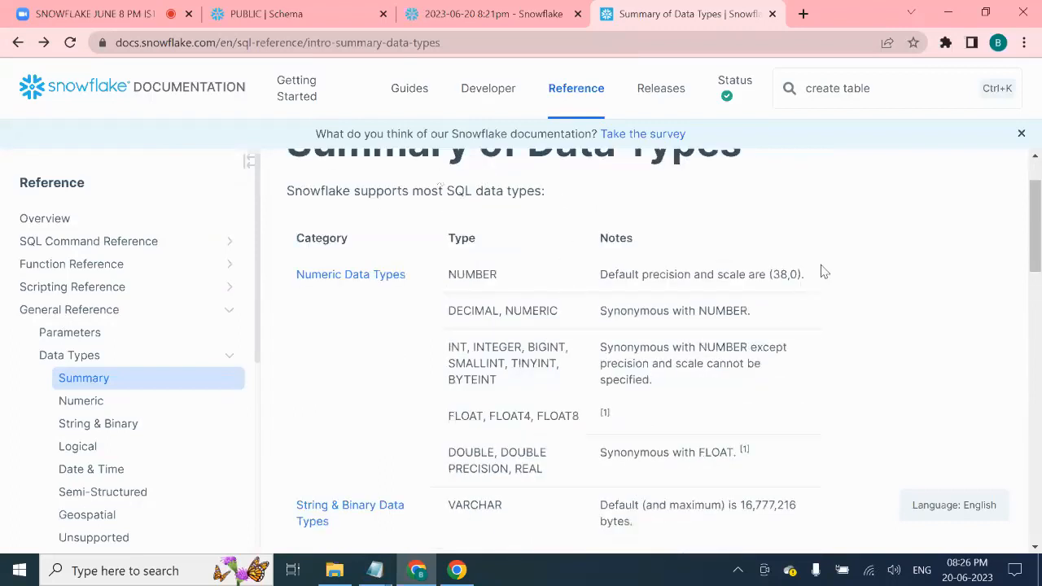
{"action": "scroll", "coordinate": [852, 267], "scroll_direction": "down", "scroll_amount": 4}
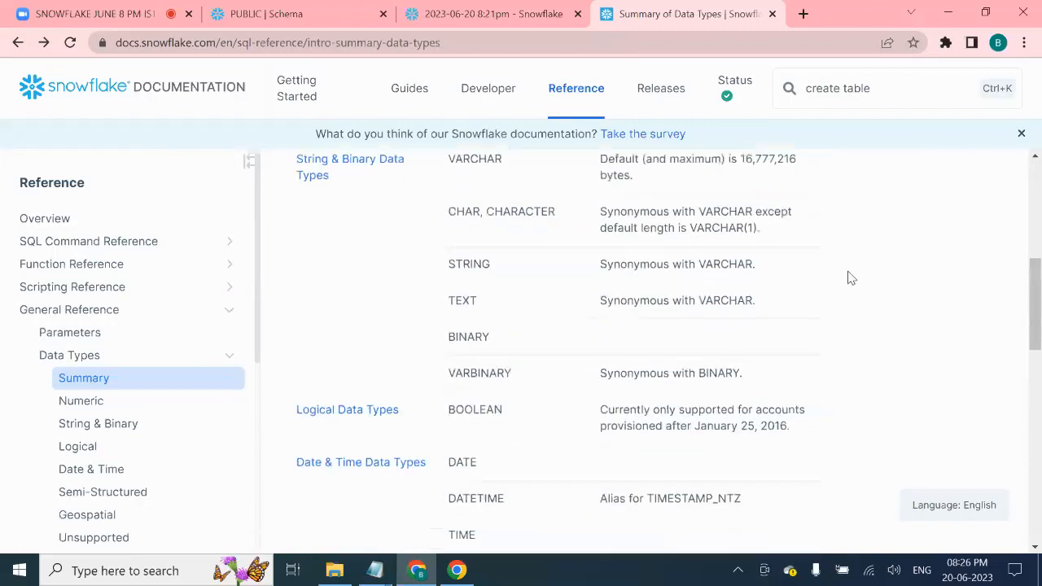
{"action": "scroll", "coordinate": [851, 278], "scroll_direction": "down", "scroll_amount": 1}
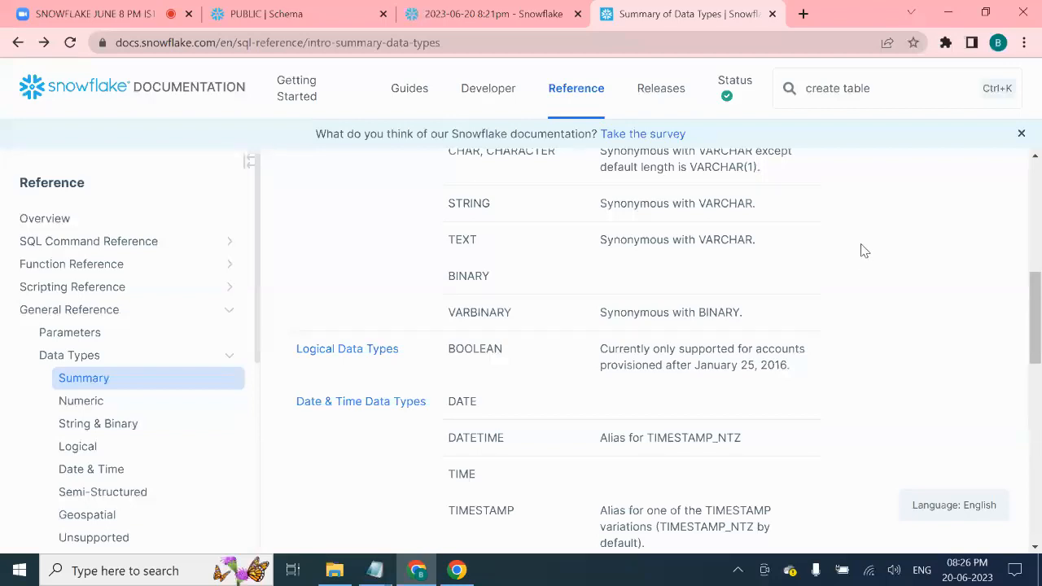
- Highlight the VARIANT type and the TIMESTAMP_LTZ and TIMESTAMP_NTZ rows in the data types summary
{"action": "scroll", "coordinate": [864, 251], "scroll_direction": "down", "scroll_amount": 2}
{"action": "scroll", "coordinate": [866, 254], "scroll_direction": "down", "scroll_amount": 2}
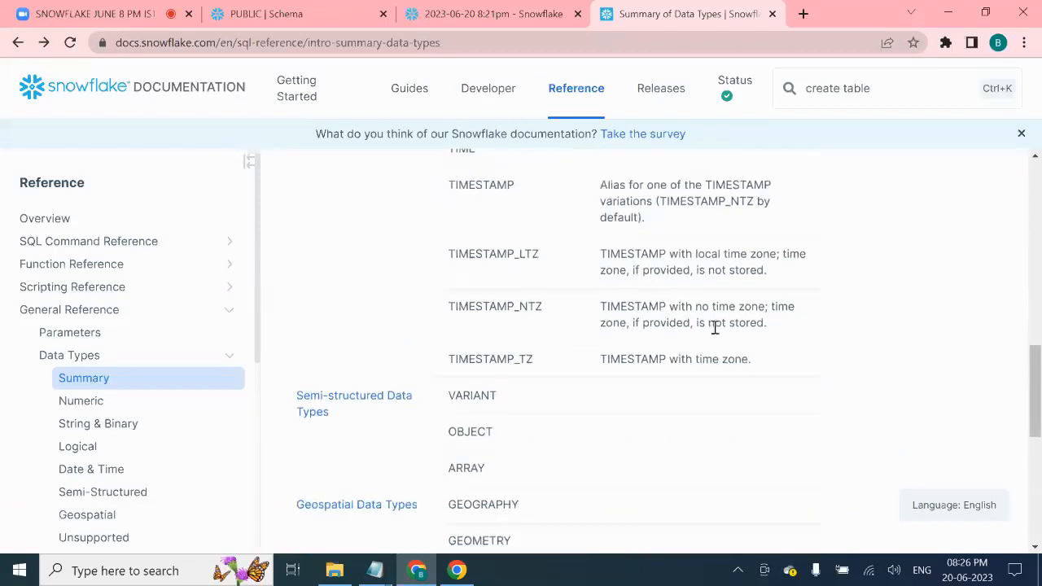
{"action": "double_click", "coordinate": [462, 392]}
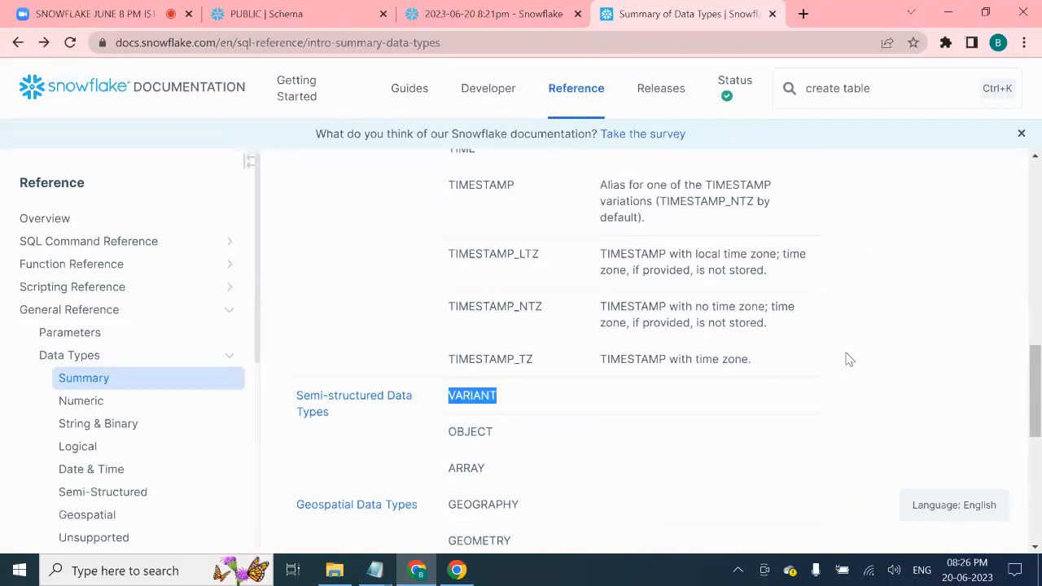
{"action": "scroll", "coordinate": [846, 356], "scroll_direction": "up", "scroll_amount": 1}
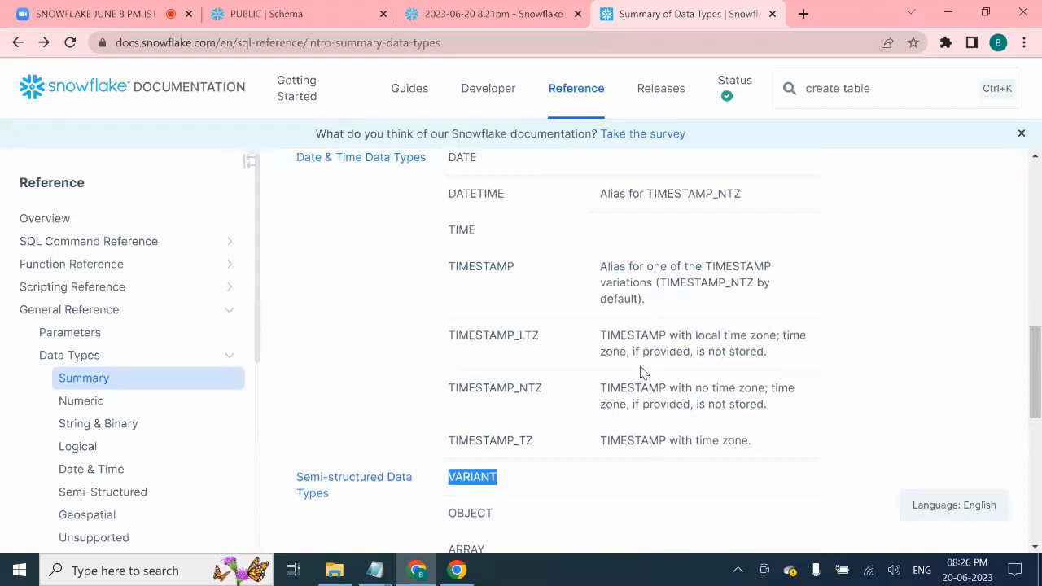
{"action": "left_click_drag", "start_coordinate": [452, 317], "coordinate": [851, 388]}
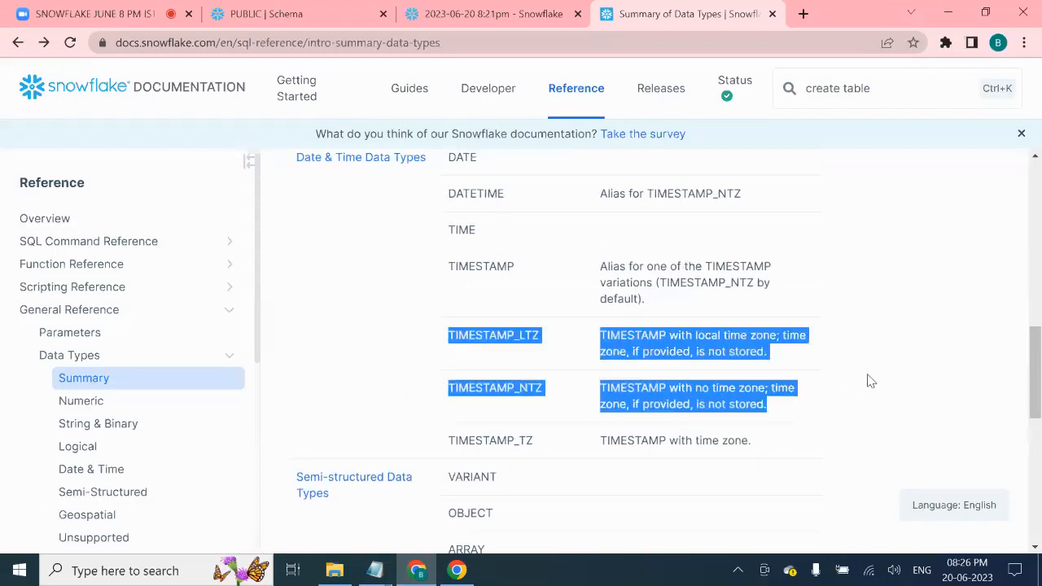
{"action": "scroll", "coordinate": [868, 374], "scroll_direction": "down", "scroll_amount": 5}
{"action": "scroll", "coordinate": [867, 370], "scroll_direction": "up", "scroll_amount": 8}
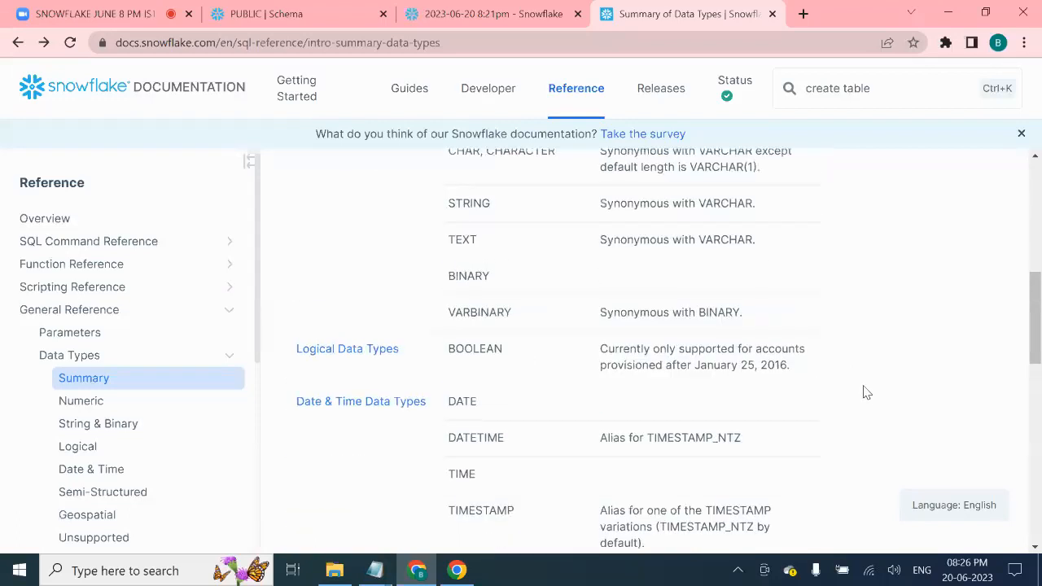
{"action": "scroll", "coordinate": [865, 391], "scroll_direction": "up", "scroll_amount": 4}
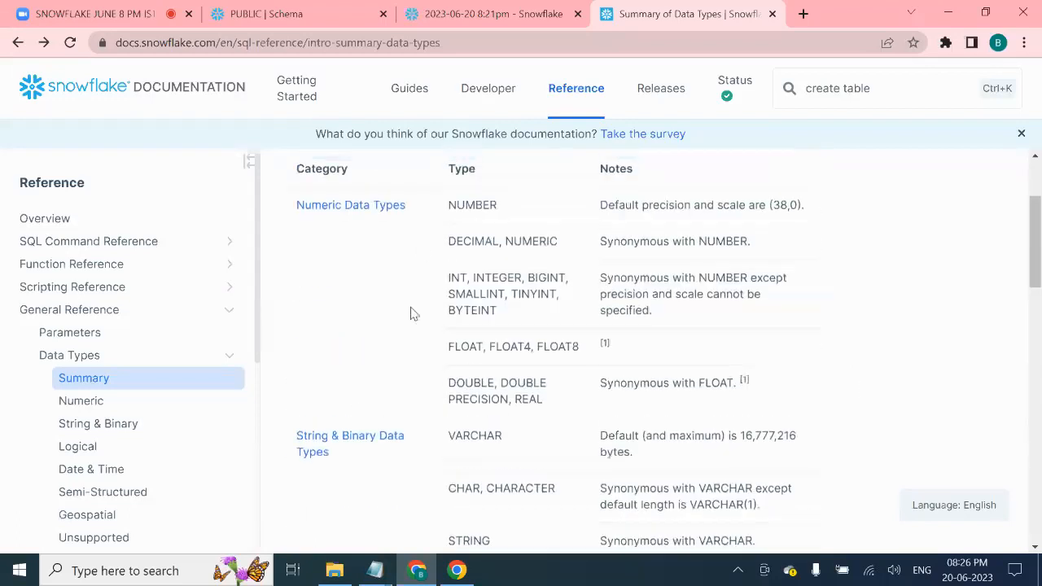
{"action": "scroll", "coordinate": [411, 314], "scroll_direction": "up", "scroll_amount": 2}
{"action": "scroll", "coordinate": [452, 343], "scroll_direction": "down", "scroll_amount": 1}
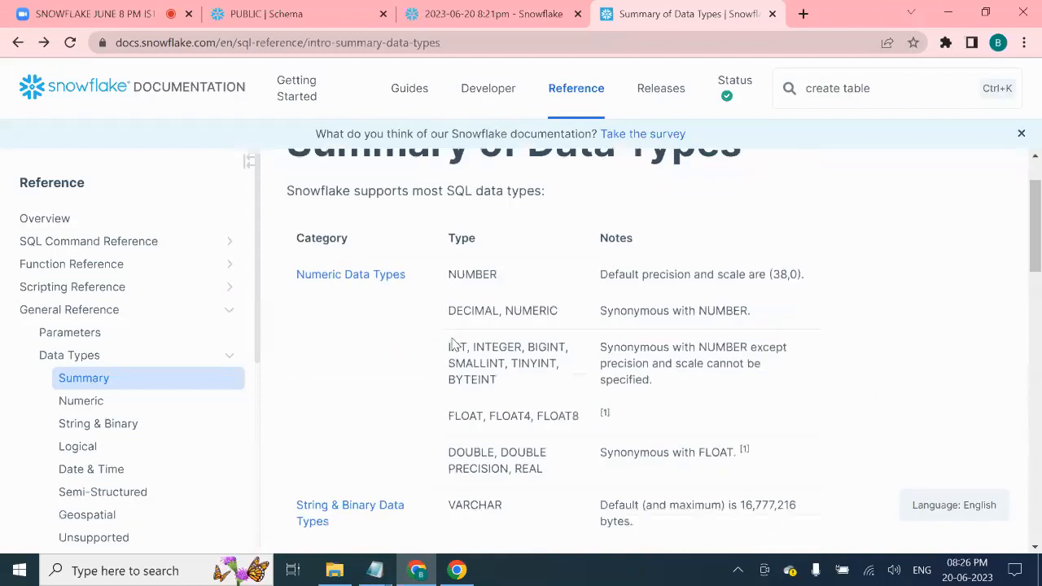
- Bring up the 1_EMP file in Notepad and select its five lines, then the header line
{"action": "mouse_move", "coordinate": [374, 570]}
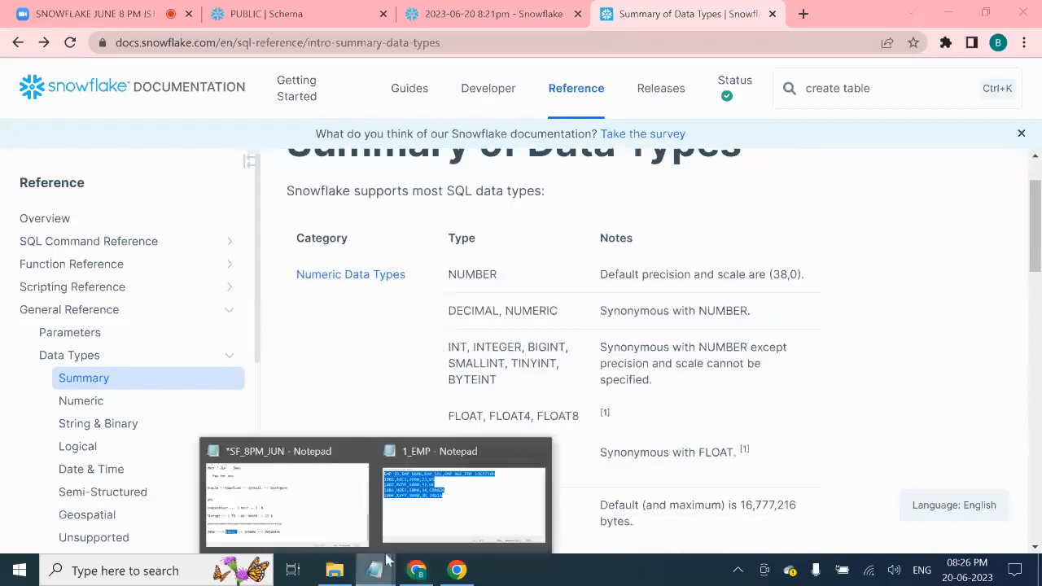
{"action": "left_click", "coordinate": [439, 503]}
{"action": "left_click", "coordinate": [523, 243]}
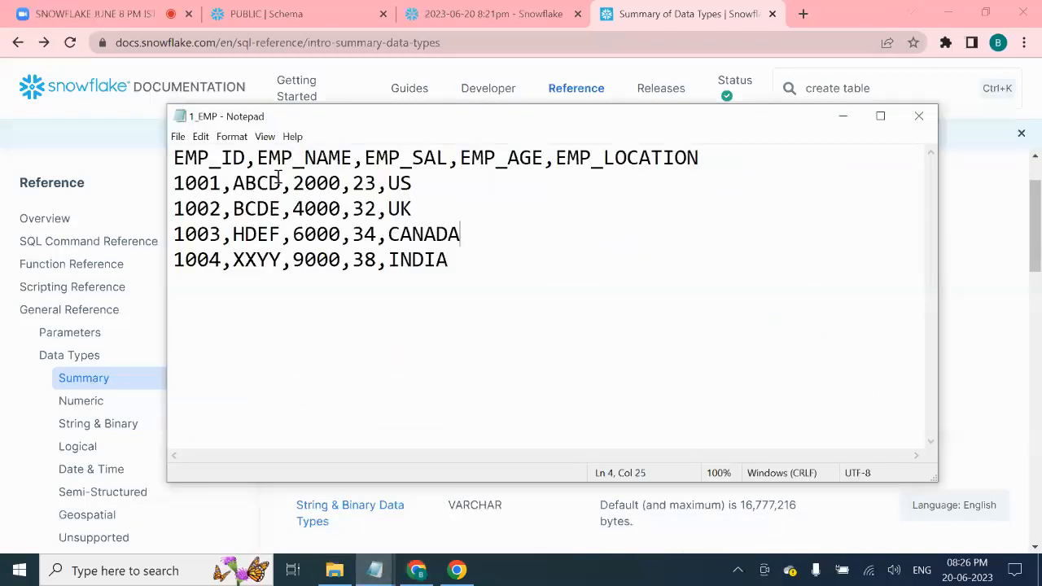
{"action": "left_click_drag", "start_coordinate": [472, 269], "coordinate": [171, 147]}
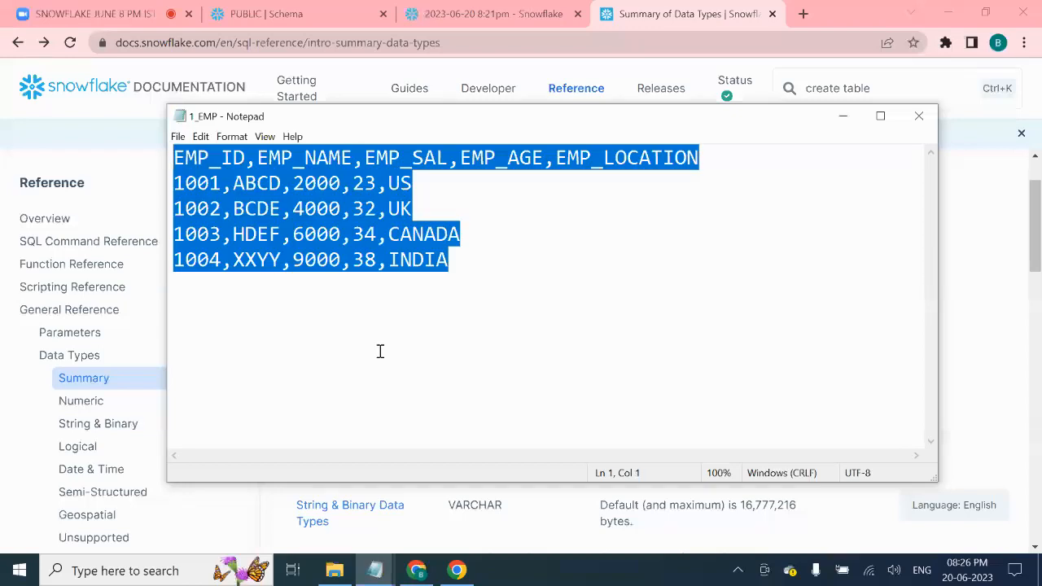
{"action": "left_click", "coordinate": [502, 333]}
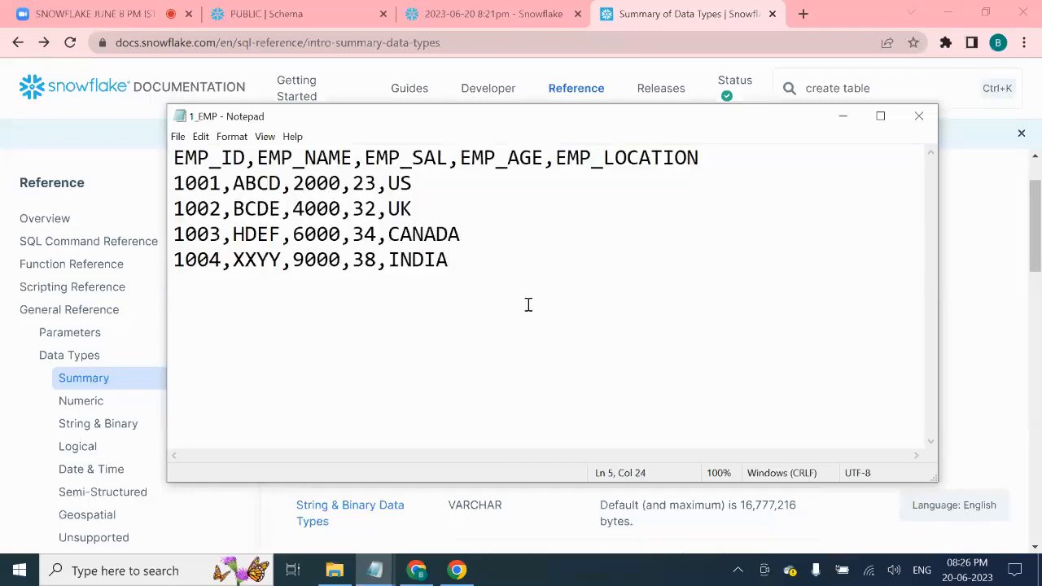
{"action": "triple_click", "coordinate": [213, 163]}
{"action": "triple_click", "coordinate": [320, 162]}
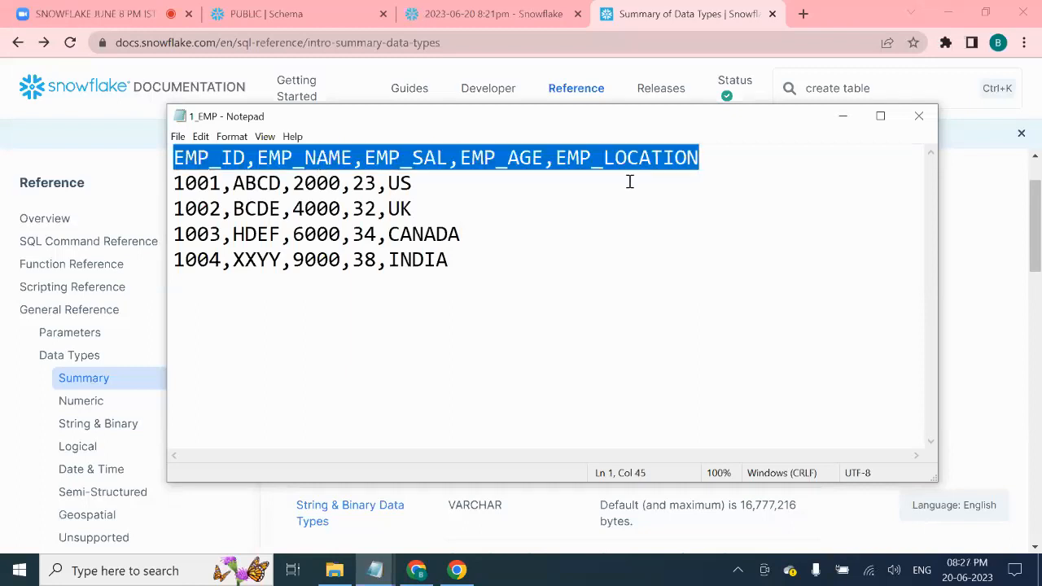
{"action": "left_click", "coordinate": [606, 216]}
- Go through the EMP_ID, EMP_NAME and EMP_AGE header columns, then reselect all five lines
{"action": "left_click", "coordinate": [210, 156]}
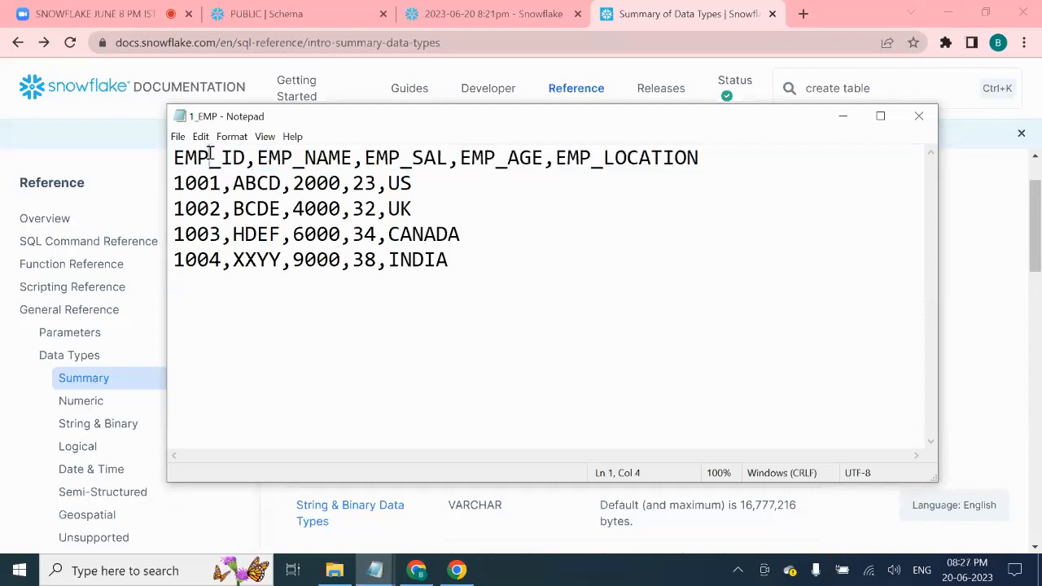
{"action": "triple_click", "coordinate": [213, 157]}
{"action": "left_click", "coordinate": [310, 163]}
{"action": "triple_click", "coordinate": [427, 160]}
{"action": "left_click", "coordinate": [427, 160]}
{"action": "triple_click", "coordinate": [499, 154]}
{"action": "left_click", "coordinate": [499, 155]}
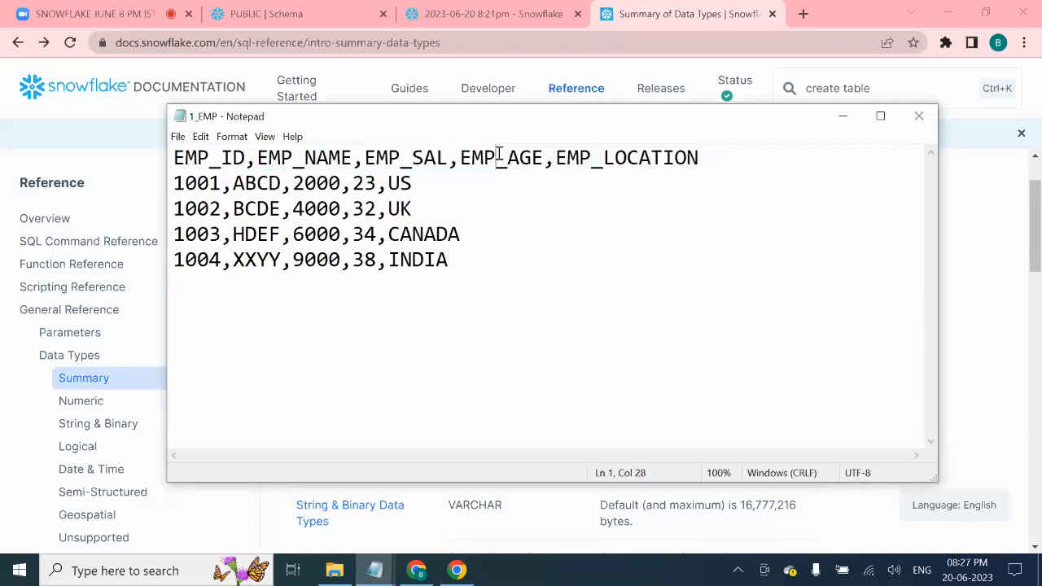
{"action": "triple_click", "coordinate": [640, 160]}
{"action": "left_click", "coordinate": [597, 210]}
{"action": "left_click_drag", "start_coordinate": [487, 265], "coordinate": [141, 155]}
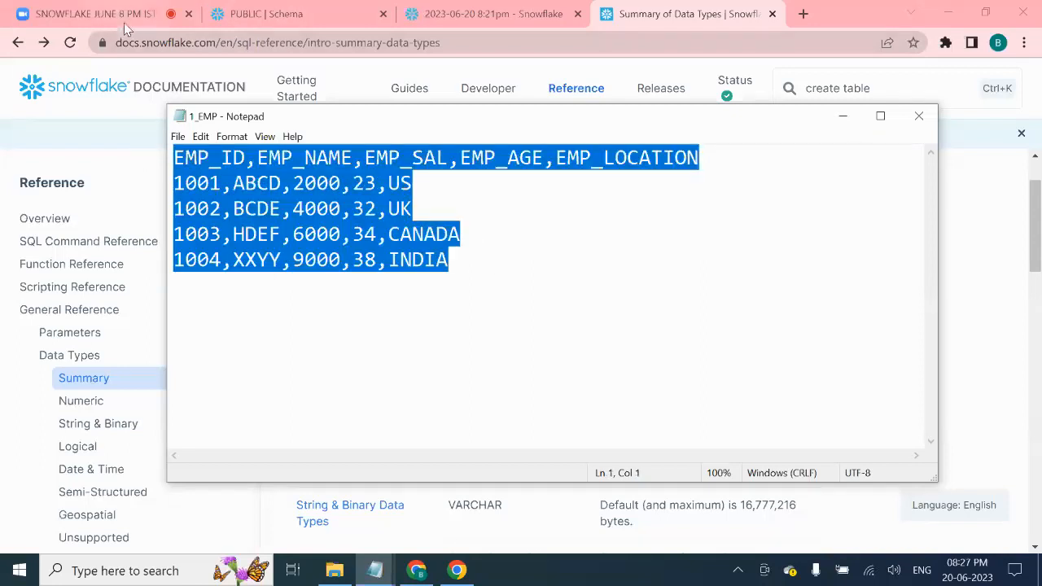
{"action": "left_click", "coordinate": [301, 8]}
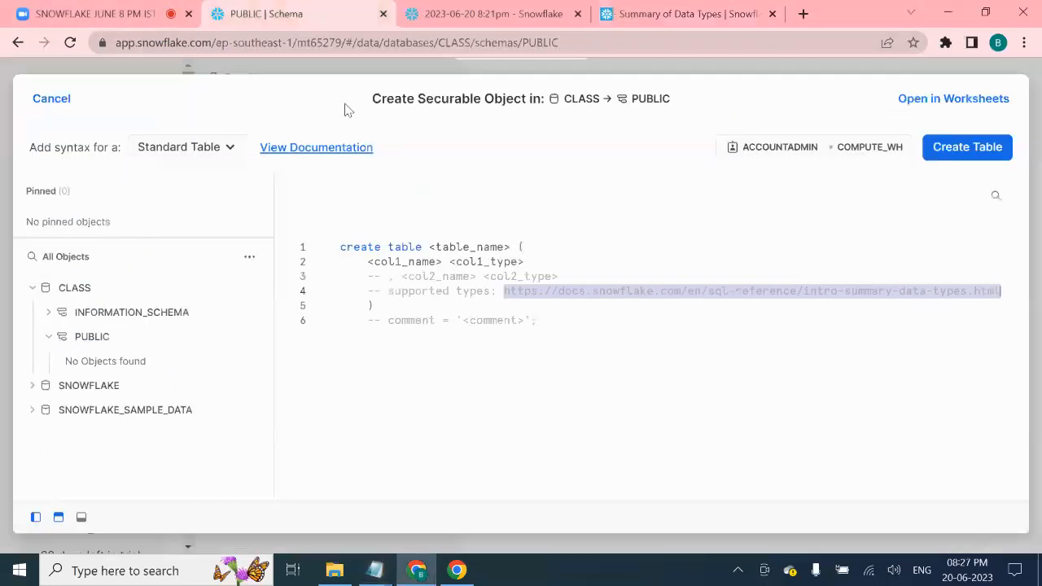
- Replace the <table_name> placeholder with EMP
{"action": "double_click", "coordinate": [467, 250]}
{"action": "left_click", "coordinate": [520, 245]}
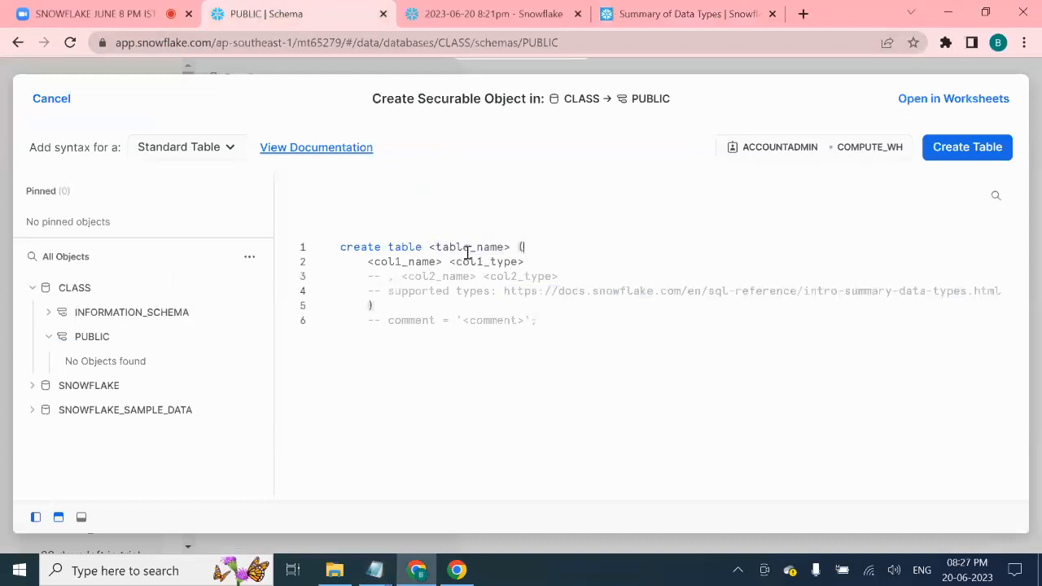
{"action": "left_click_drag", "start_coordinate": [430, 247], "coordinate": [507, 247]}
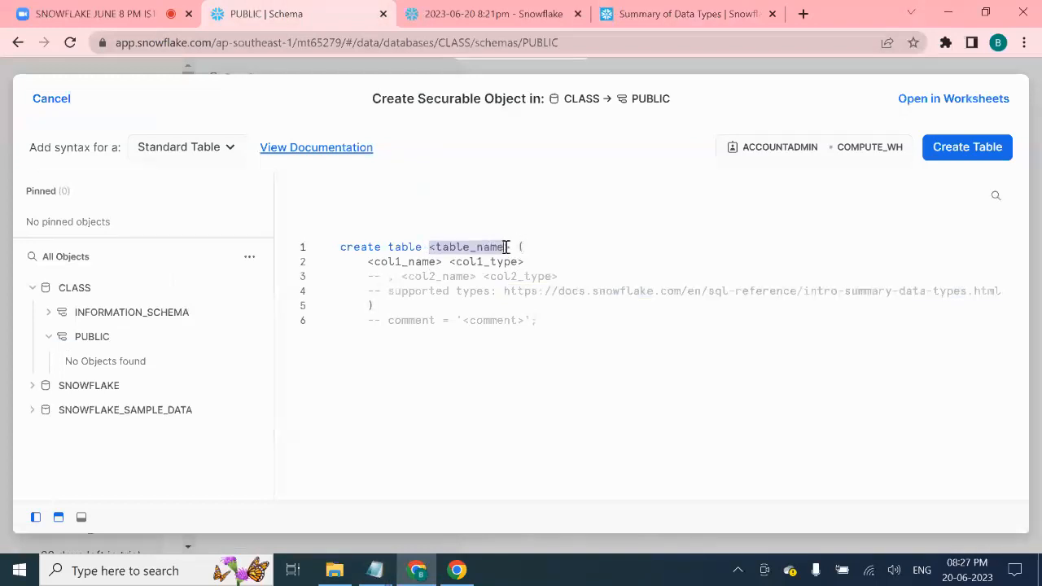
{"action": "type", "text": "EMP"}
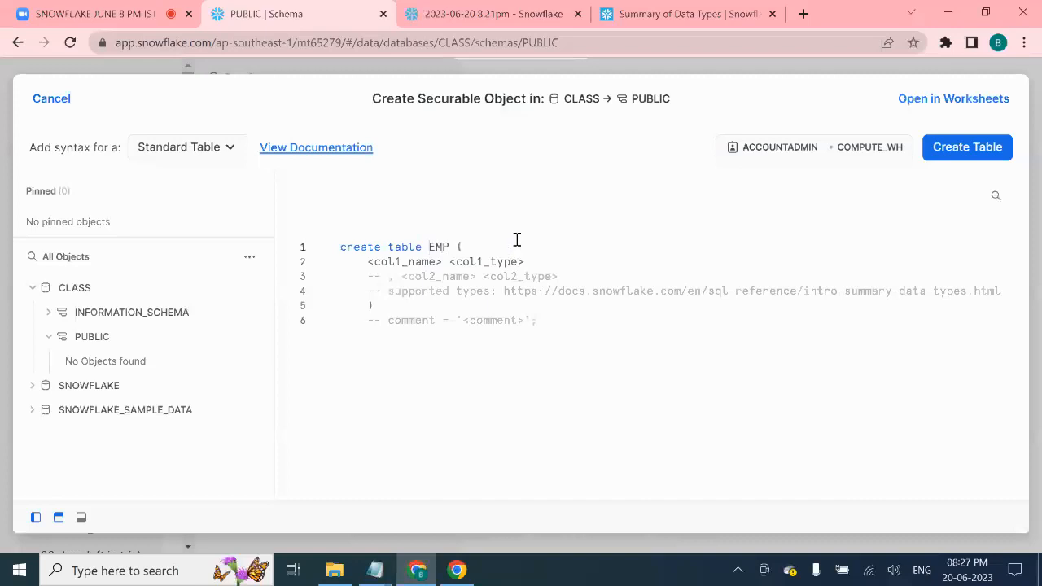
- Copy the column header line from 1_EMP and paste it inside the CREATE TABLE EMP brackets
{"action": "left_click", "coordinate": [514, 251]}
{"action": "mouse_move", "coordinate": [375, 570]}
{"action": "left_click", "coordinate": [444, 489]}
{"action": "left_click", "coordinate": [692, 177]}
{"action": "left_click_drag", "start_coordinate": [709, 156], "coordinate": [179, 140]}
{"action": "key", "text": "ctrl+c"}
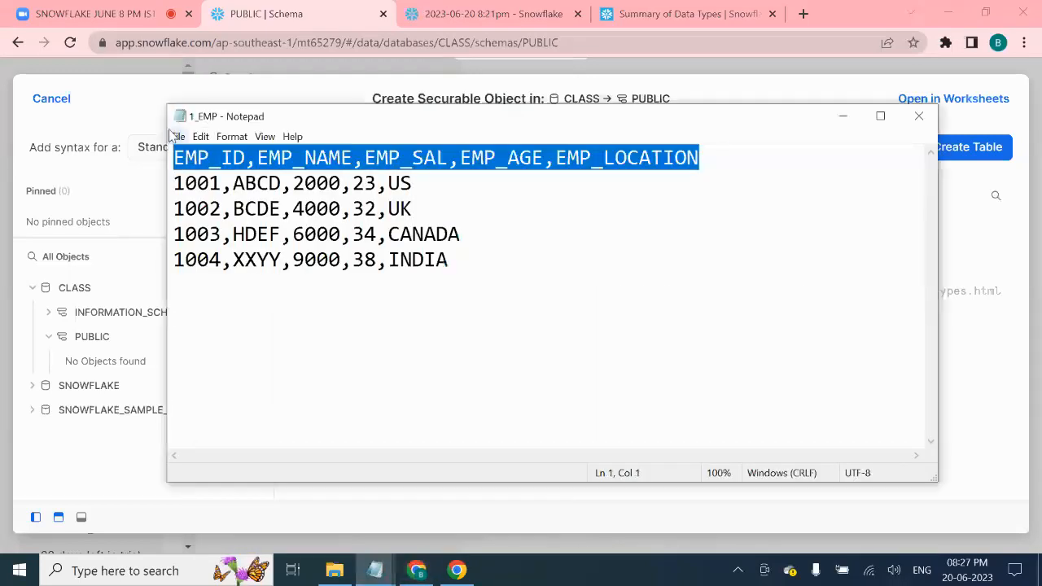
{"action": "left_click", "coordinate": [843, 116]}
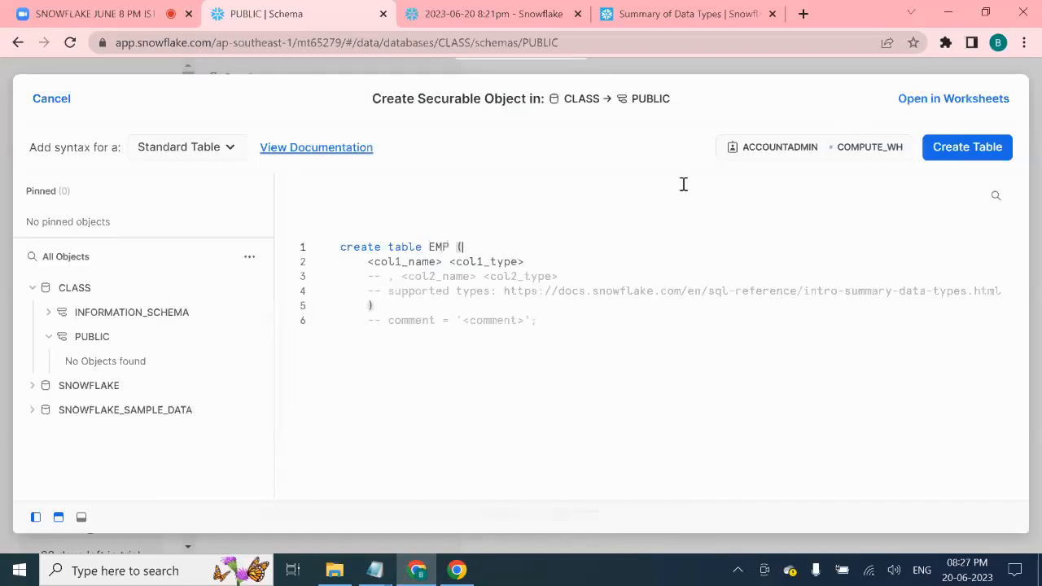
{"action": "key", "text": "ctrl+v"}
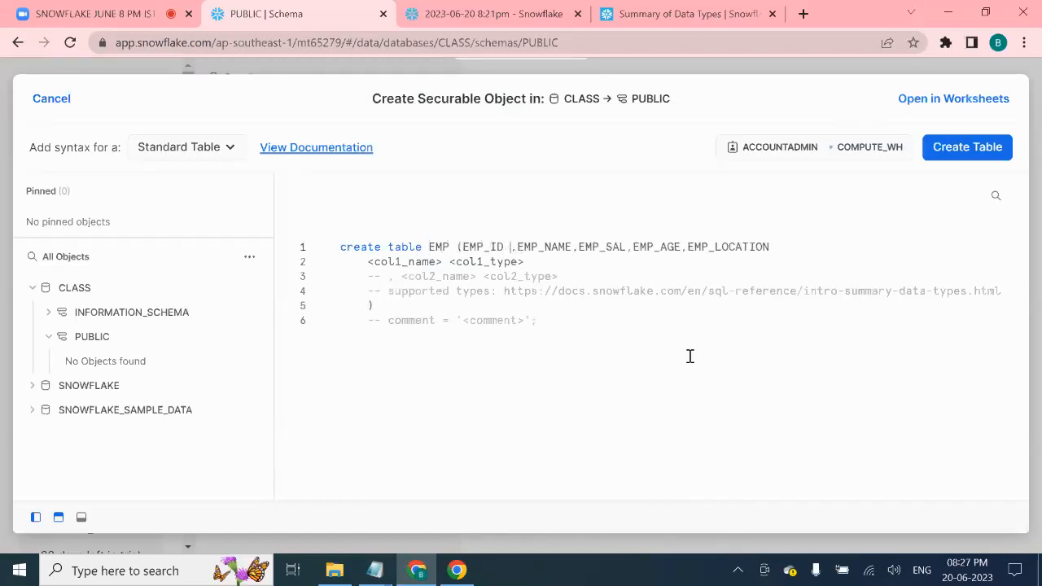
- Add NUMBER and VARCHAR types to EMP_ID, EMP_NAME, EMP_SAL, EMP_AGE, EMP_LOCATION and close with );
{"action": "type", "text": "NUMBER"}
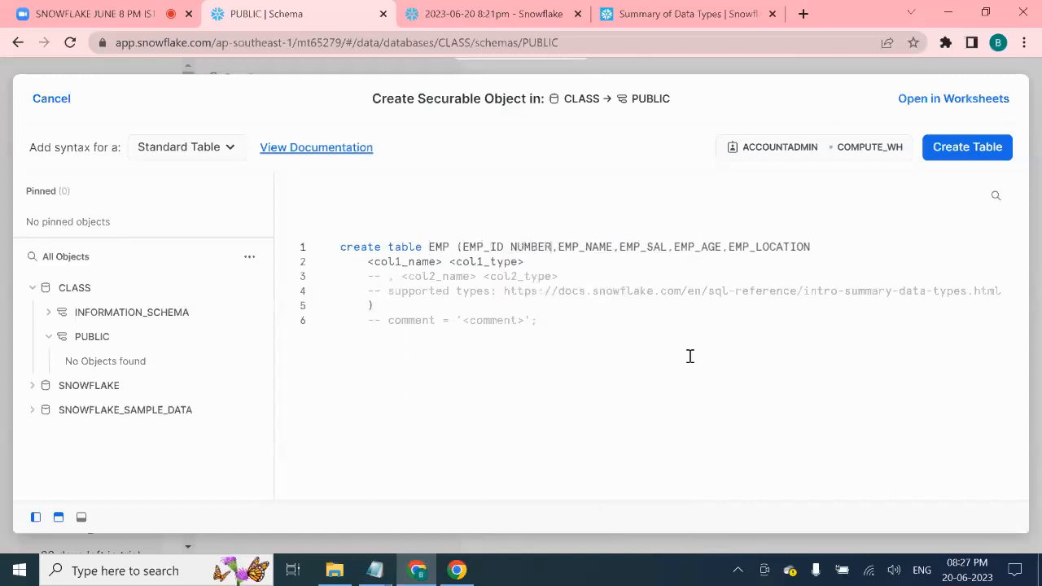
{"action": "left_click", "coordinate": [616, 244]}
{"action": "type", "text": "VARC"}
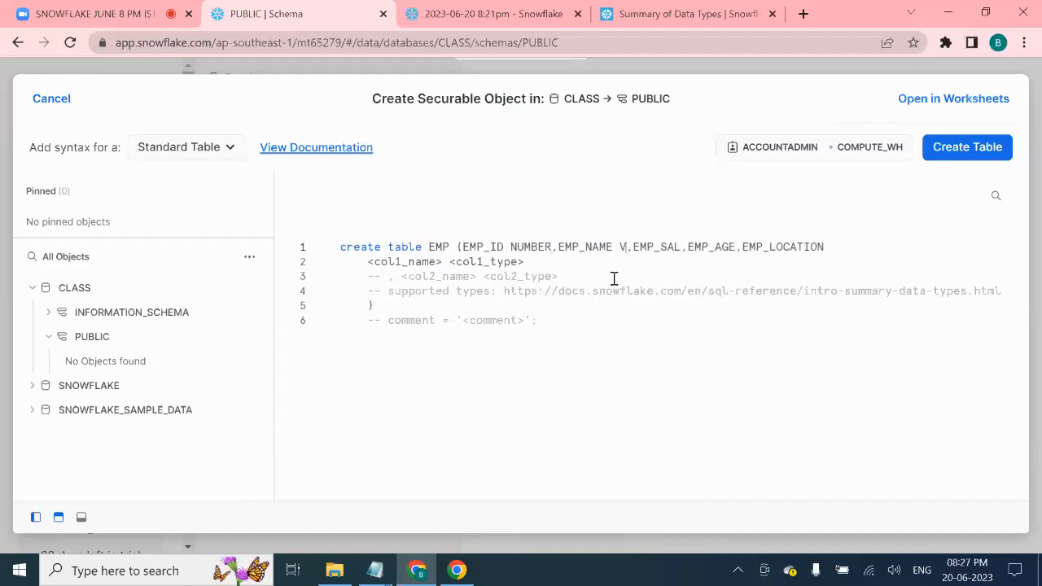
{"action": "type", "text": "HAR,EMP_SAL"}
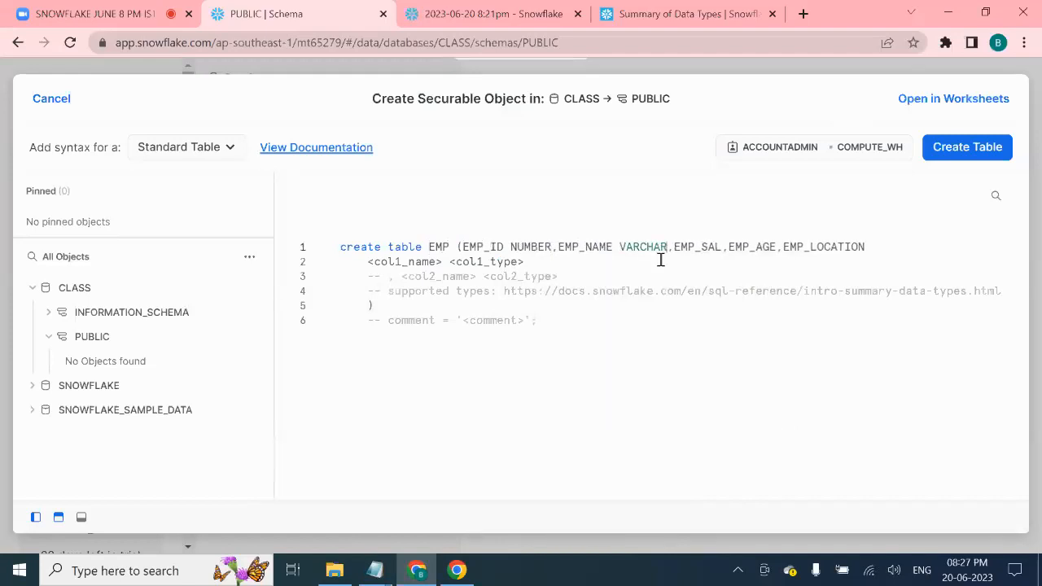
{"action": "type", "text": " NUMBER"}
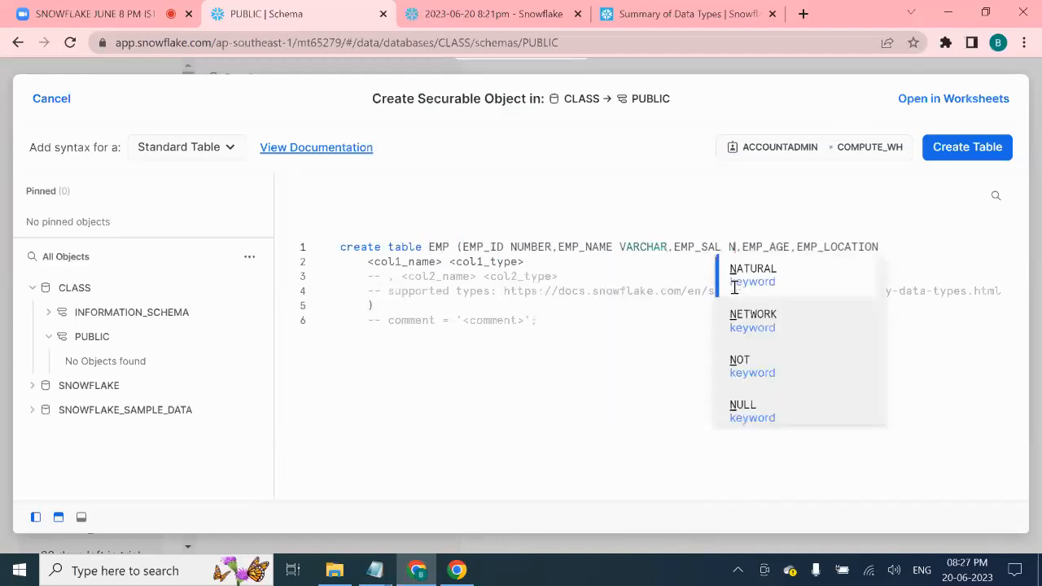
{"action": "left_click", "coordinate": [826, 247]}
{"action": "type", "text": "NUMBER,EMP_NAME "}
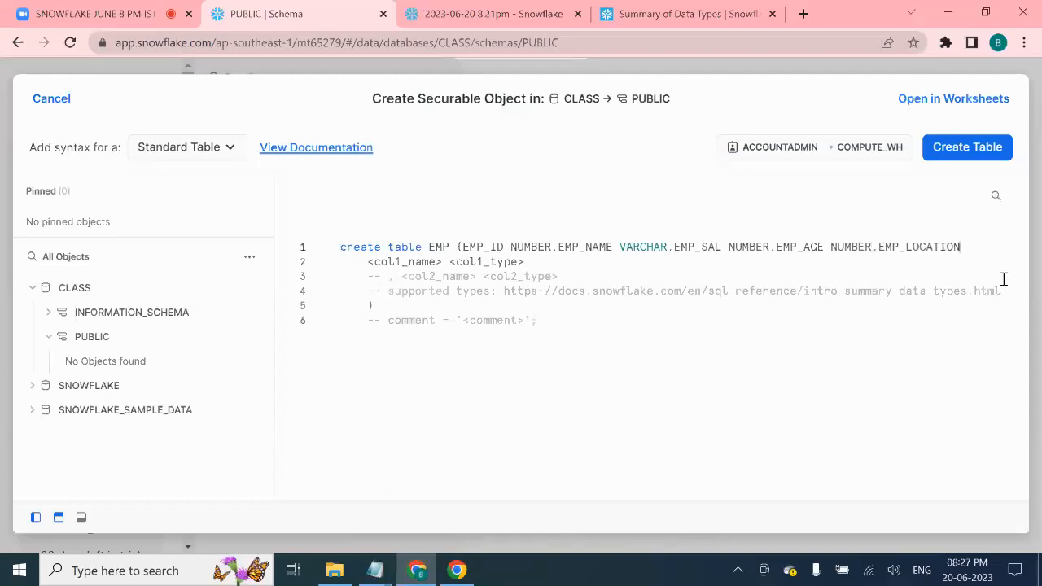
{"action": "type", "text": "VARCHA"}
{"action": "type", "text": ");"}
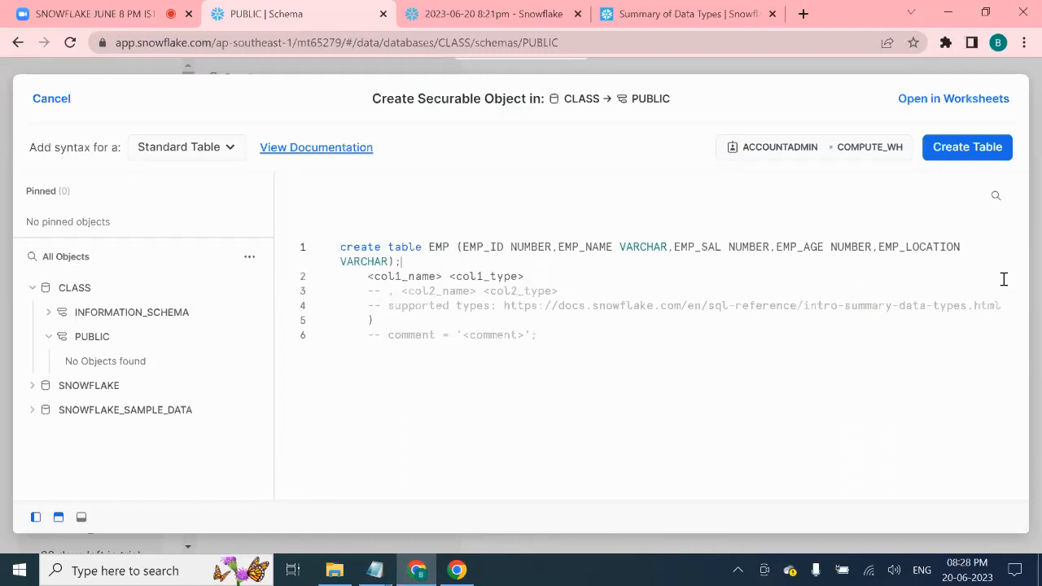
{"action": "key", "text": "Return"}
{"action": "key", "text": "Return"}
{"action": "key", "text": "Return"}
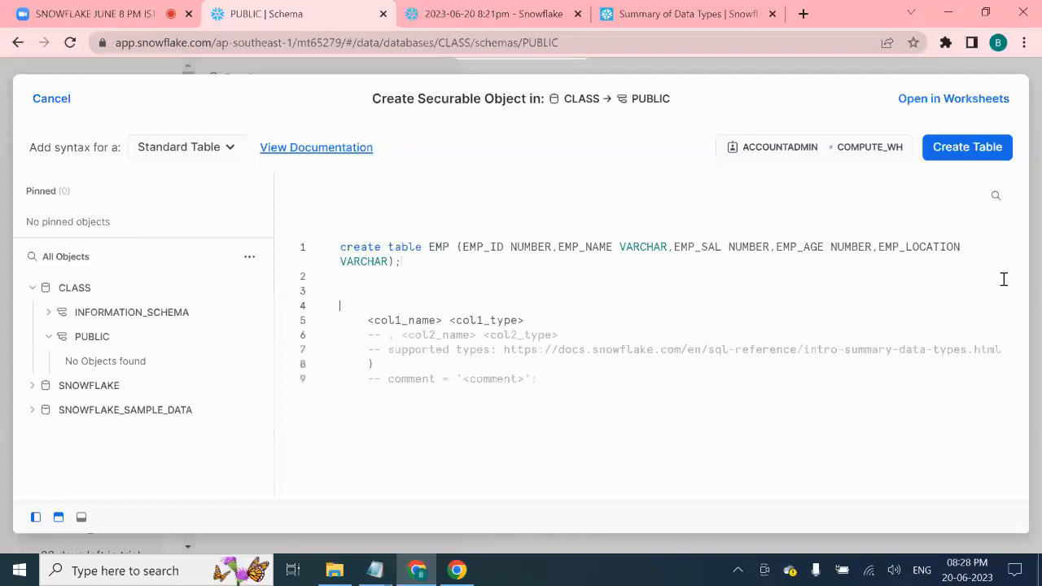
- Review the table name and column types, then select the whole CREATE TABLE statement
{"action": "double_click", "coordinate": [440, 247]}
{"action": "left_click", "coordinate": [478, 251]}
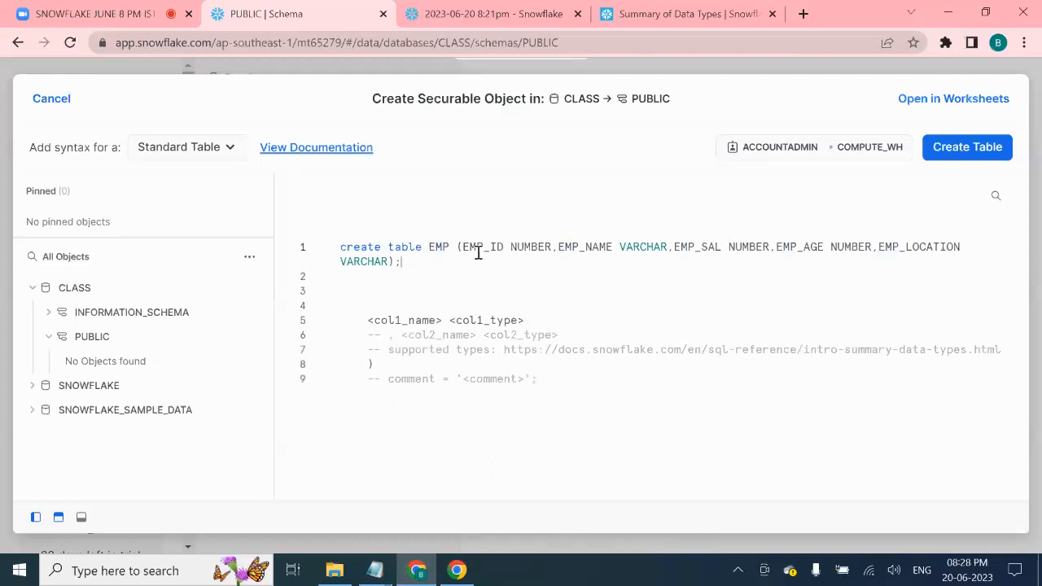
{"action": "double_click", "coordinate": [530, 247]}
{"action": "double_click", "coordinate": [591, 249]}
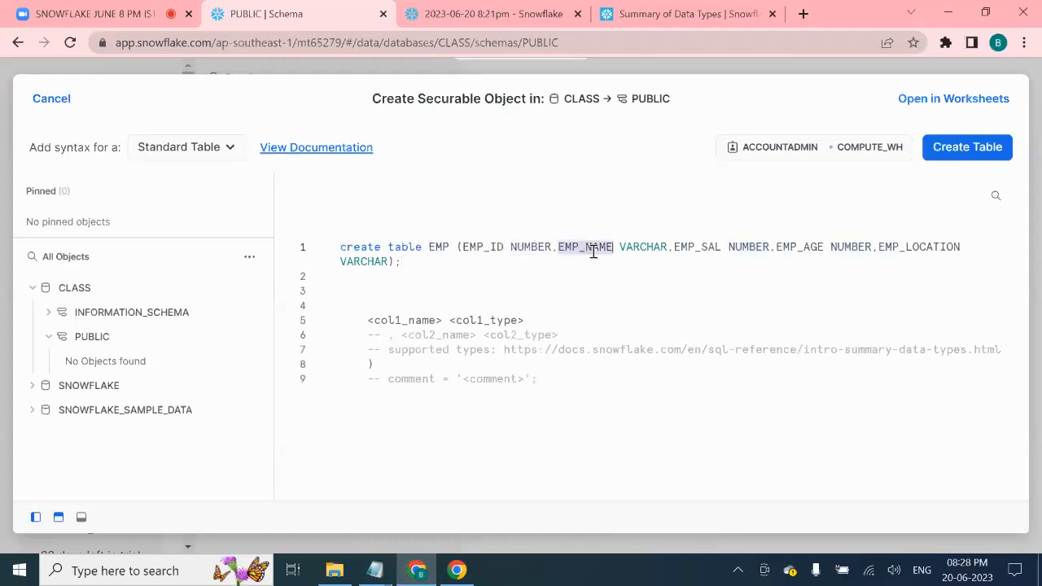
{"action": "double_click", "coordinate": [642, 248]}
{"action": "left_click", "coordinate": [395, 263]}
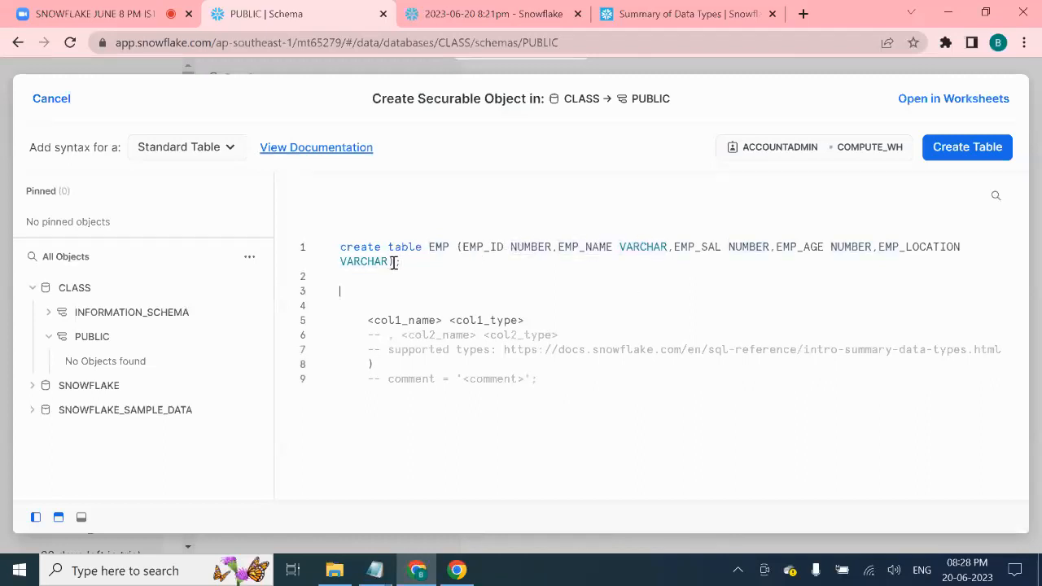
{"action": "left_click_drag", "start_coordinate": [414, 268], "coordinate": [333, 249]}
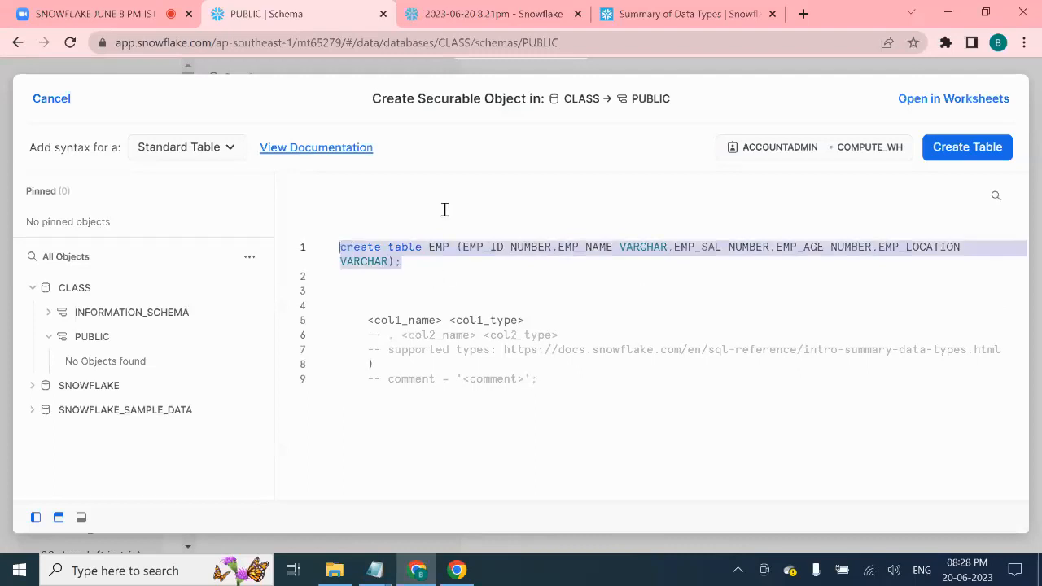
{"action": "left_click", "coordinate": [374, 570]}
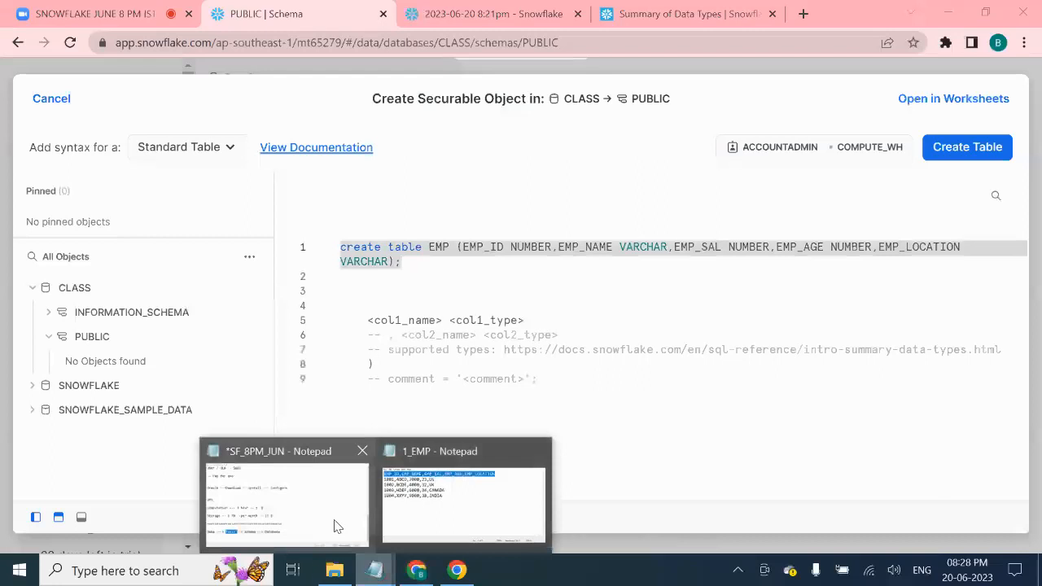
- Create a new text document named Create_Table_statement in the load-data folder
{"action": "left_click", "coordinate": [335, 570]}
{"action": "right_click", "coordinate": [275, 231]}
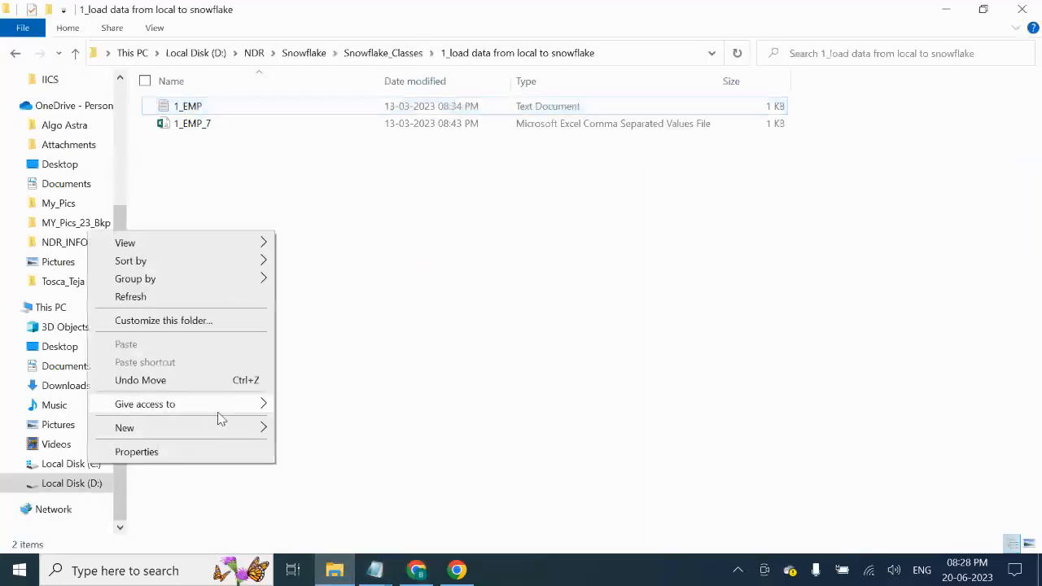
{"action": "mouse_move", "coordinate": [225, 429]}
{"action": "left_click", "coordinate": [365, 372]}
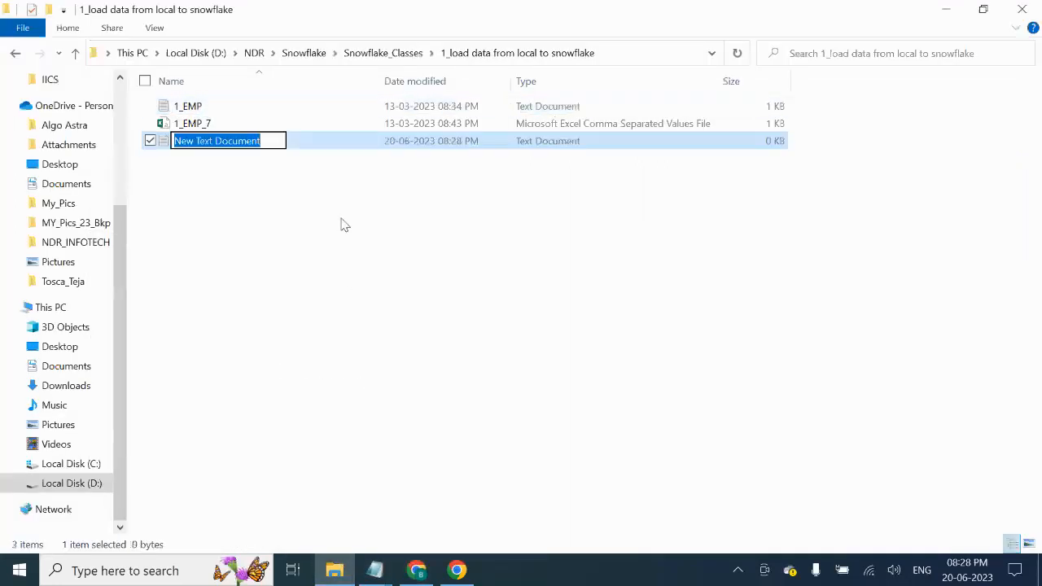
{"action": "type", "text": "Creta"}
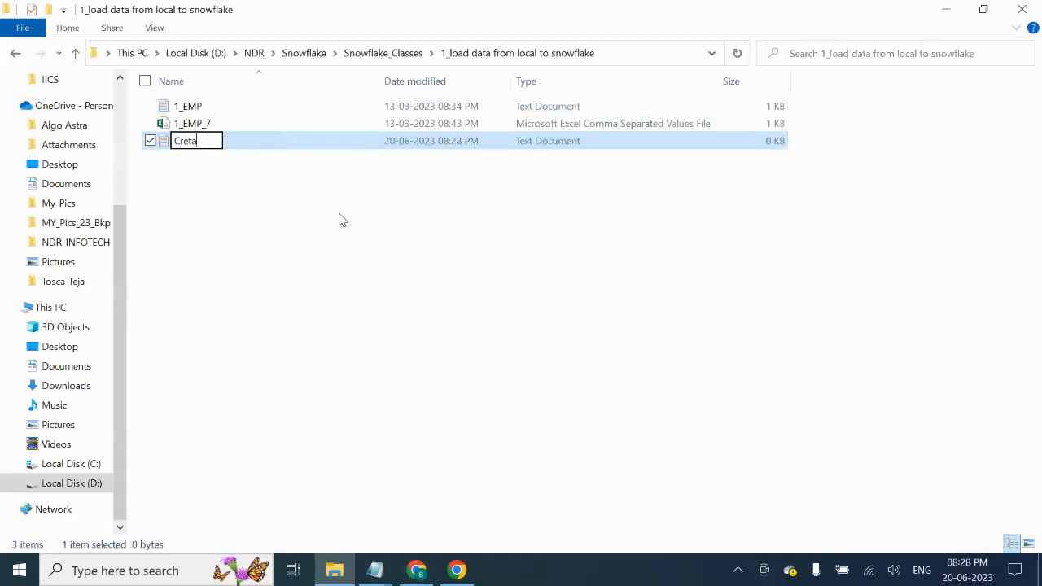
{"action": "key", "text": "BackSpace"}
{"action": "key", "text": "BackSpace"}
{"action": "type", "text": "ate_Table_statement"}
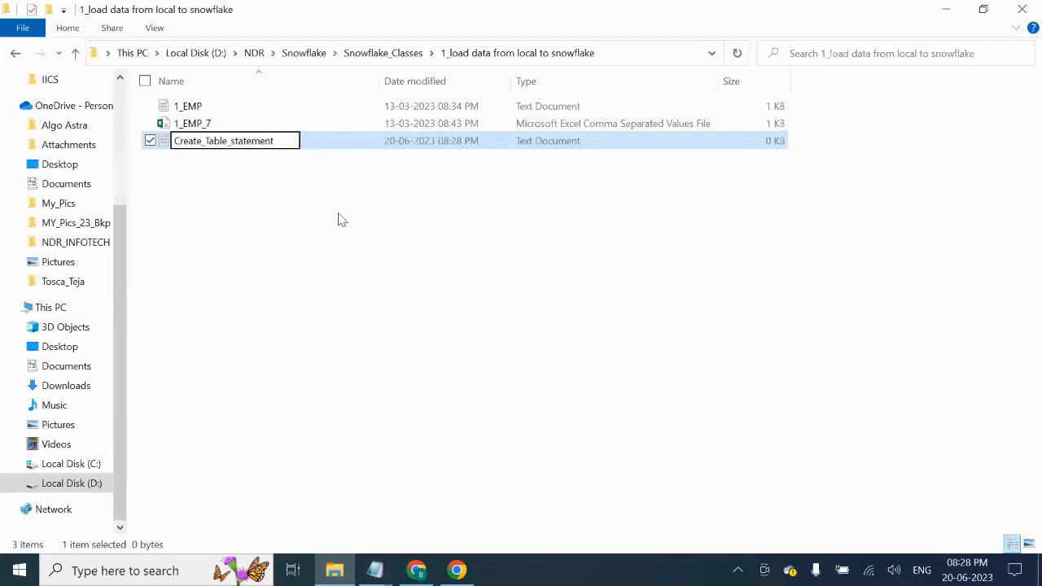
{"action": "left_click", "coordinate": [342, 220]}
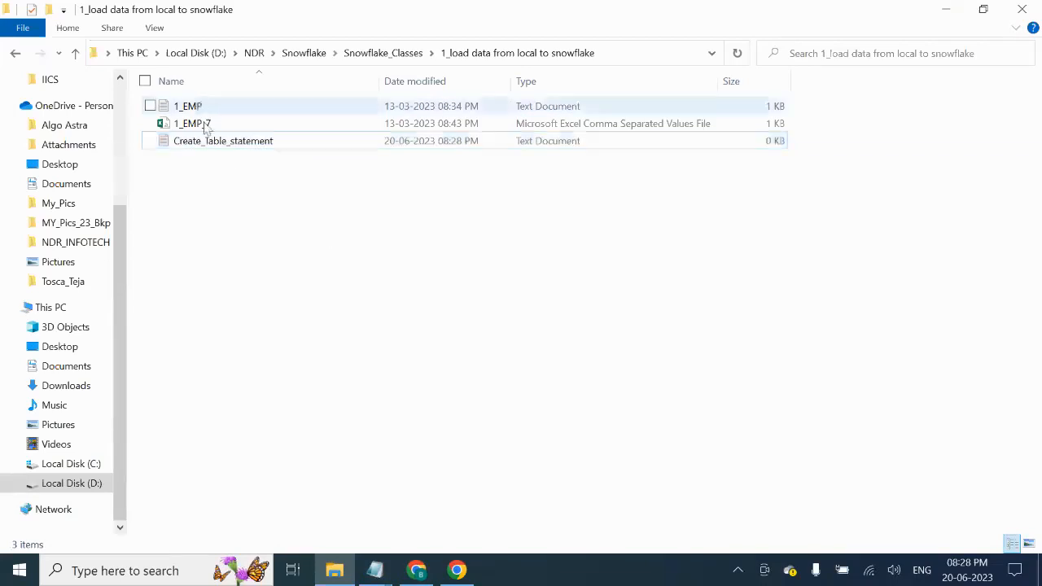
- Paste the CREATE TABLE EMP statement into Create_Table_statement and save it
{"action": "double_click", "coordinate": [236, 145]}
{"action": "type", "text": "...ME VARCHAR,EMP_SAL NUMBER,EMP_AGE NUMBER,EMP_LOCATION VARCHAR);"}
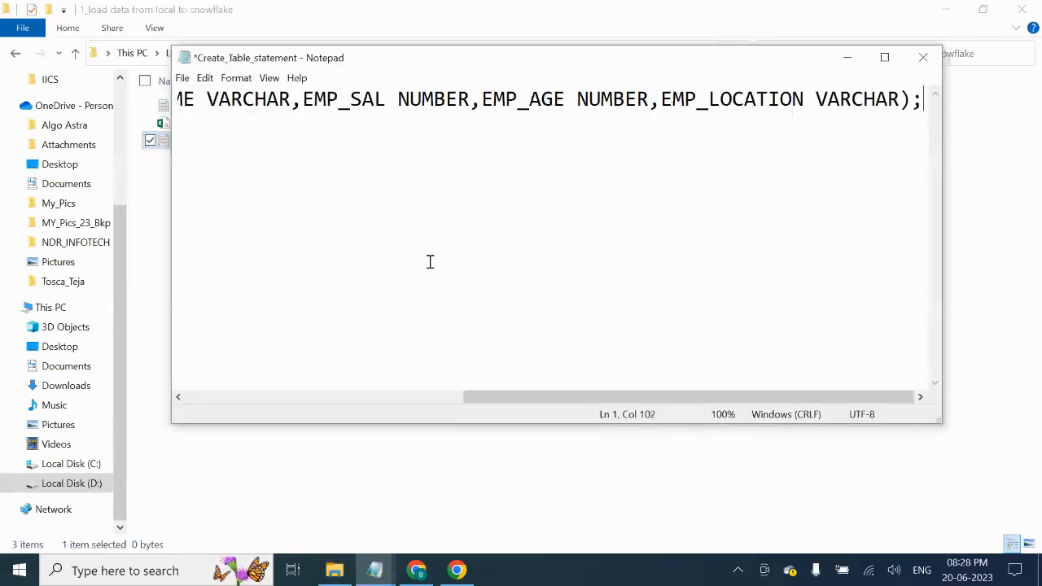
{"action": "left_click_drag", "start_coordinate": [637, 396], "coordinate": [202, 395]}
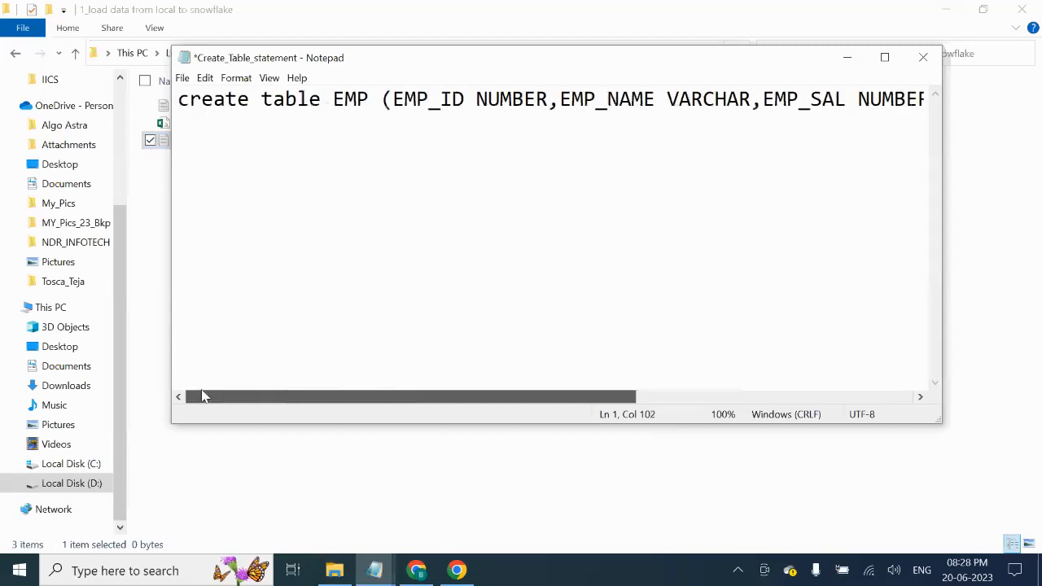
{"action": "key", "text": "ctrl+s"}
{"action": "left_click", "coordinate": [923, 57]}
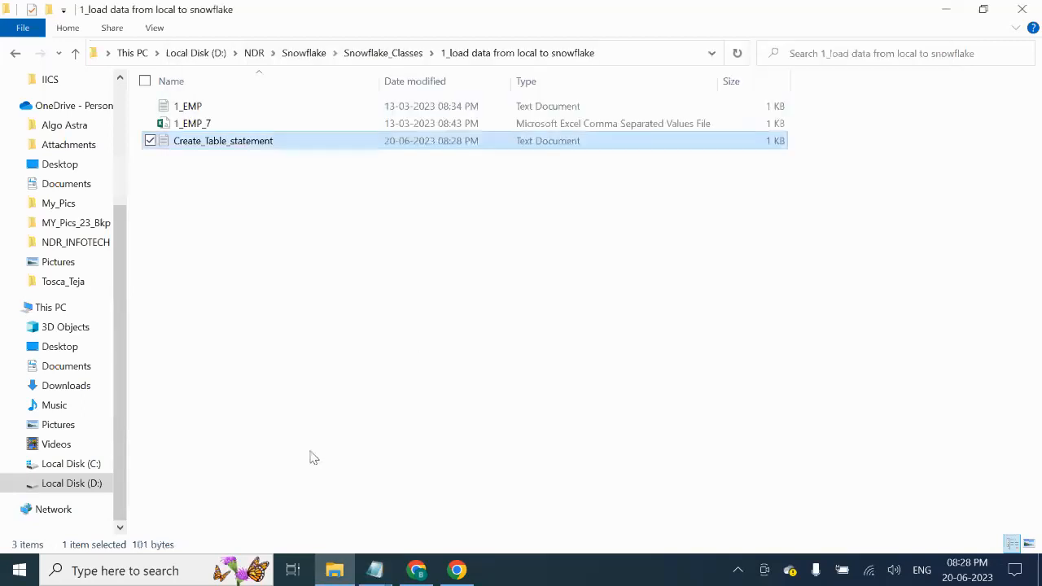
{"action": "left_click", "coordinate": [417, 571]}
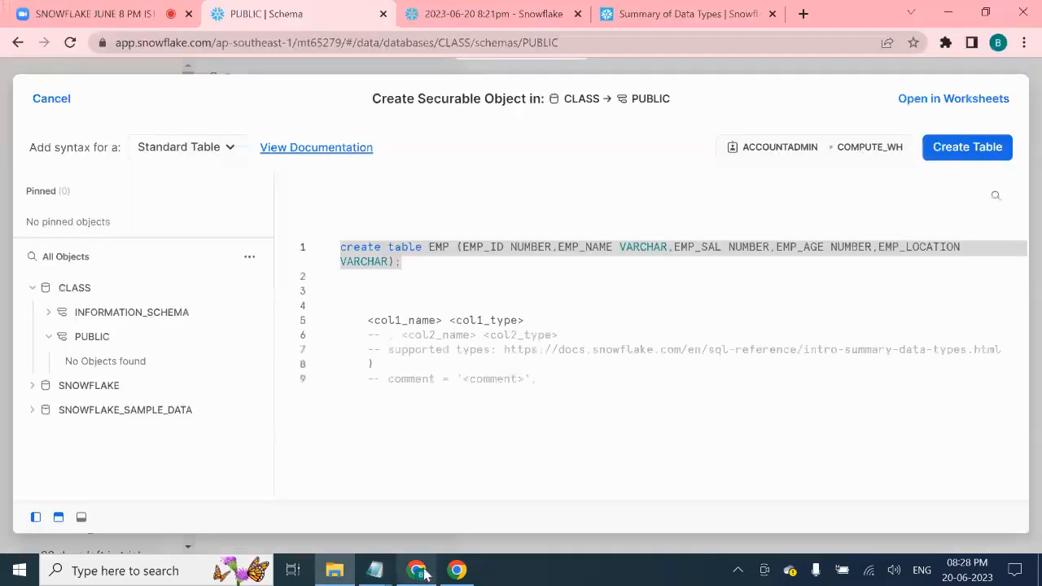
- Begin commenting out the template lines below the statement with --- dashes
{"action": "left_click", "coordinate": [425, 274]}
{"action": "left_click_drag", "start_coordinate": [403, 261], "coordinate": [342, 261]}
{"action": "triple_click", "coordinate": [330, 260]}
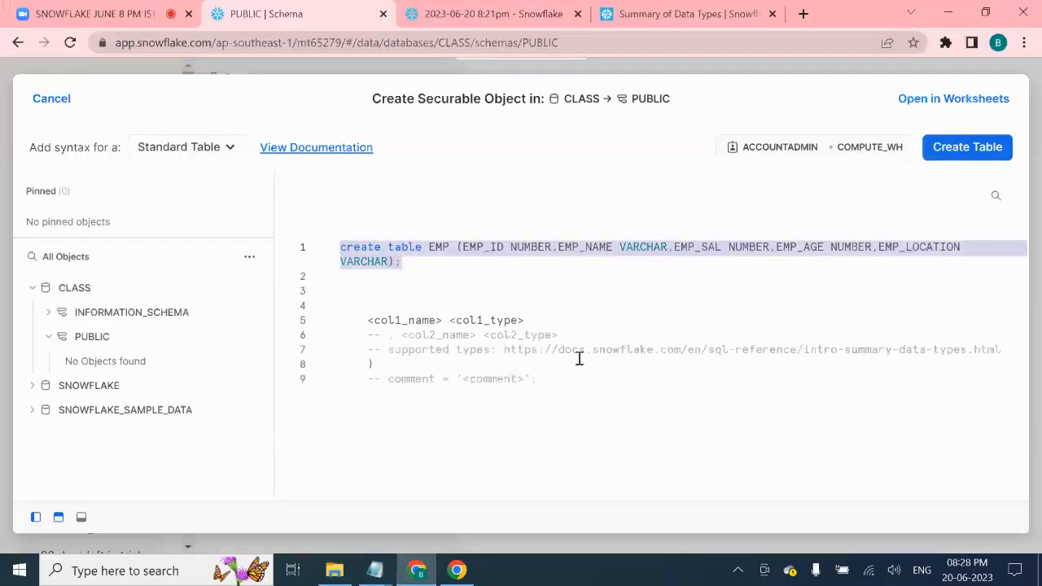
{"action": "left_click", "coordinate": [595, 324]}
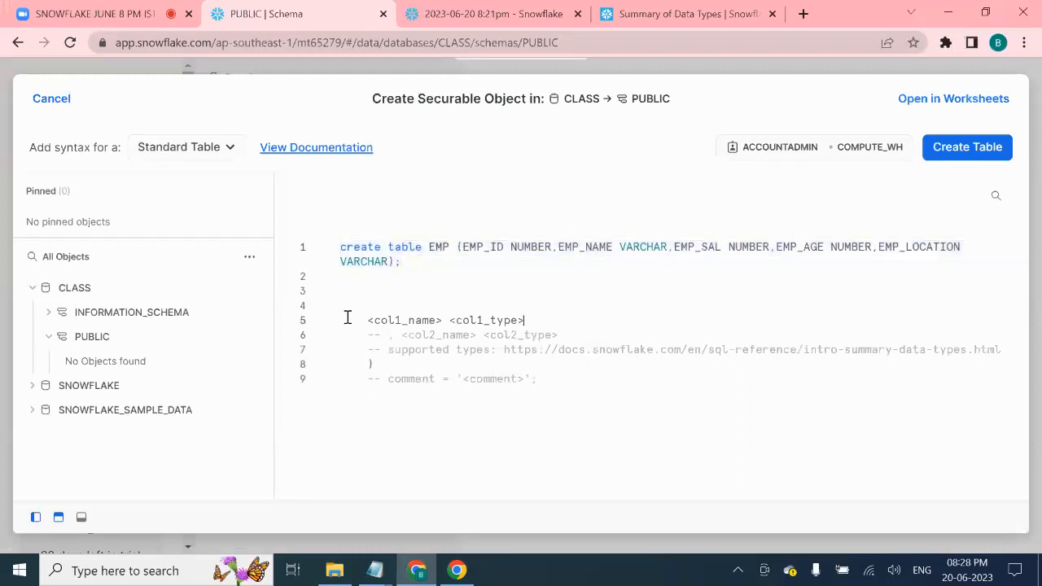
{"action": "type", "text": "---"}
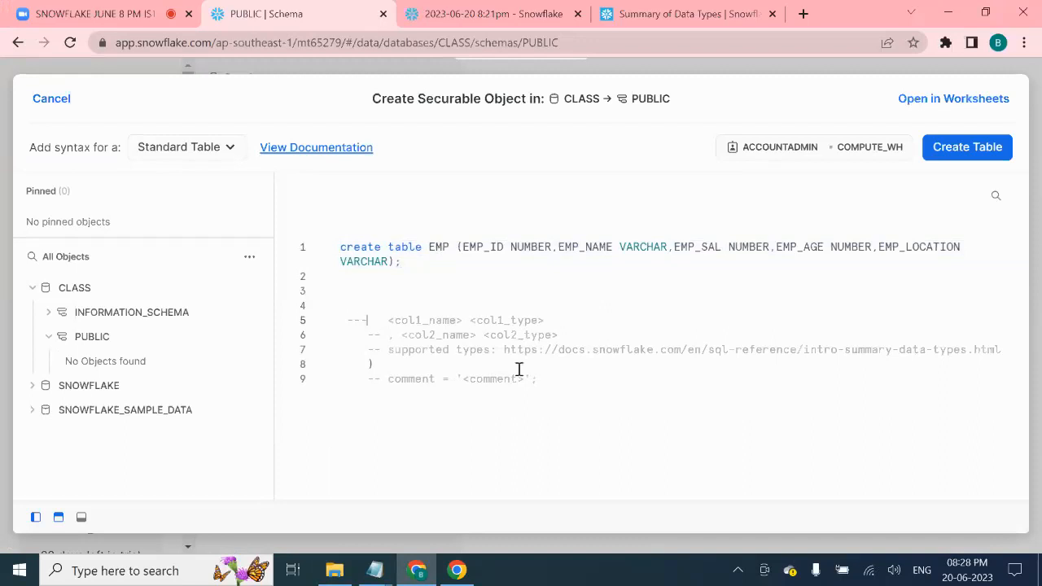
{"action": "left_click", "coordinate": [336, 360]}
{"action": "left_click", "coordinate": [577, 387]}
{"action": "left_click_drag", "start_coordinate": [347, 318], "coordinate": [380, 334]}
{"action": "left_click", "coordinate": [382, 334]}
{"action": "left_click", "coordinate": [453, 409]}
{"action": "left_click_drag", "start_coordinate": [383, 307], "coordinate": [505, 391]}
- Enclose template lines 3–11 in a /* */ block comment, removing the leftover dash markers
{"action": "left_click", "coordinate": [360, 297]}
{"action": "key", "text": "Return"}
{"action": "key", "text": "Return"}
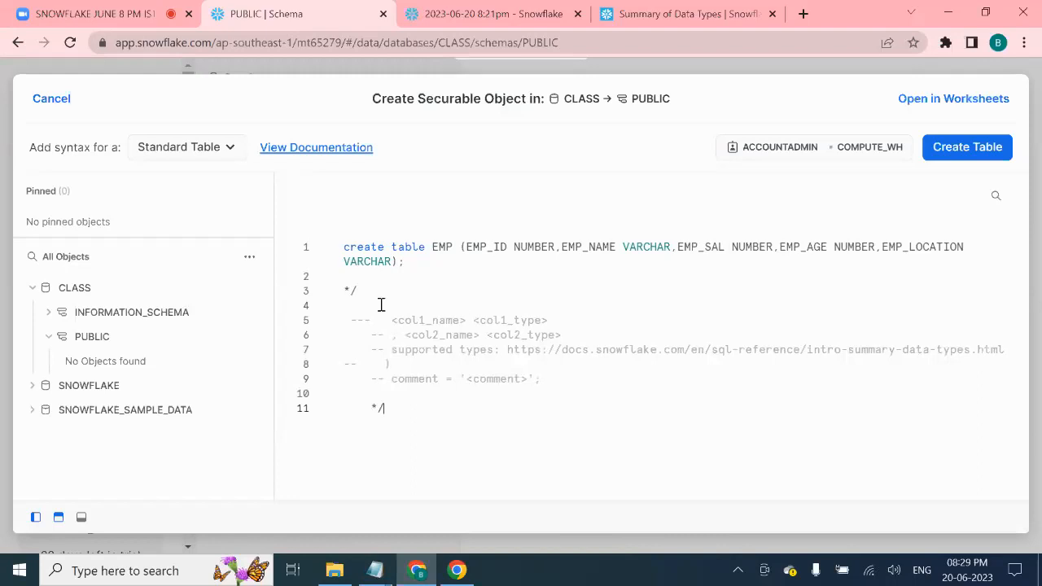
{"action": "left_click", "coordinate": [464, 408]}
{"action": "double_click", "coordinate": [356, 319]}
{"action": "key", "text": "BackSpace"}
{"action": "type", "text": "\\"}
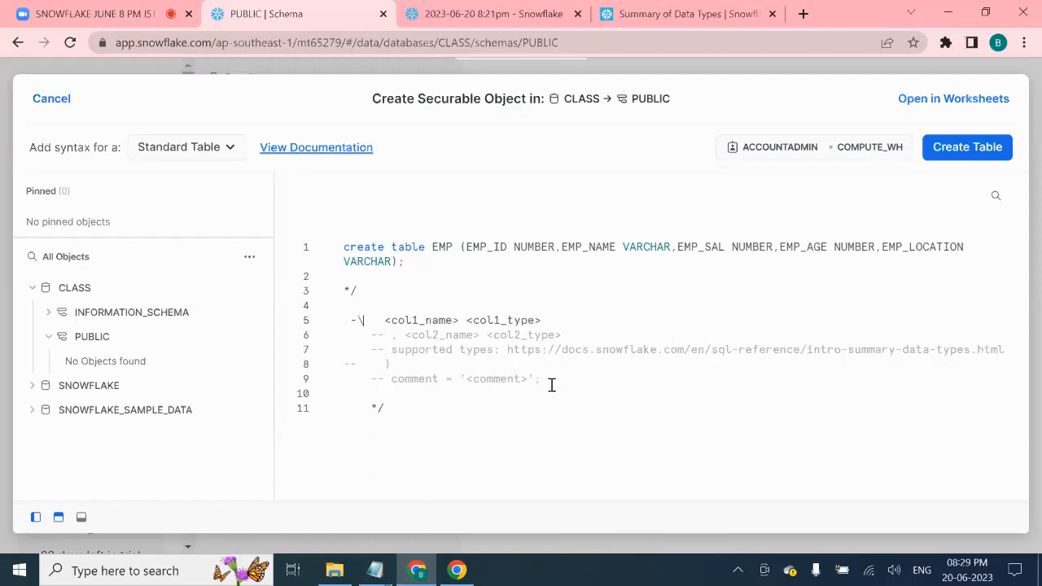
{"action": "key", "text": "BackSpace"}
{"action": "key", "text": "BackSpace"}
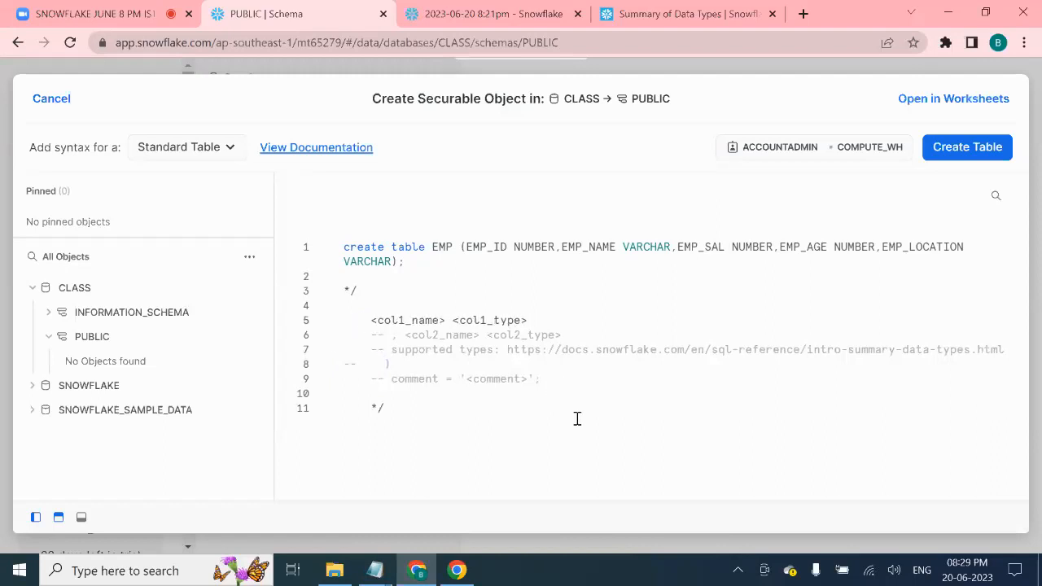
{"action": "double_click", "coordinate": [394, 337]}
{"action": "key", "text": "BackSpace"}
{"action": "double_click", "coordinate": [390, 355]}
{"action": "key", "text": "BackSpace"}
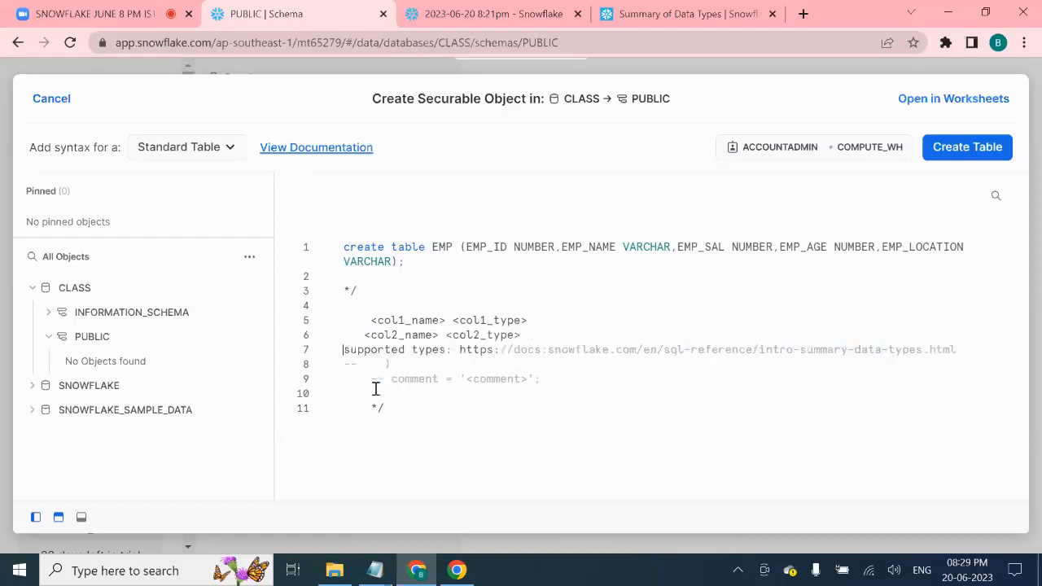
{"action": "left_click", "coordinate": [346, 291]}
{"action": "key", "text": "BackSpace"}
{"action": "type", "text": "*"}
- Select the CREATE TABLE EMP statement on line 1 and create the table
{"action": "left_click", "coordinate": [500, 428]}
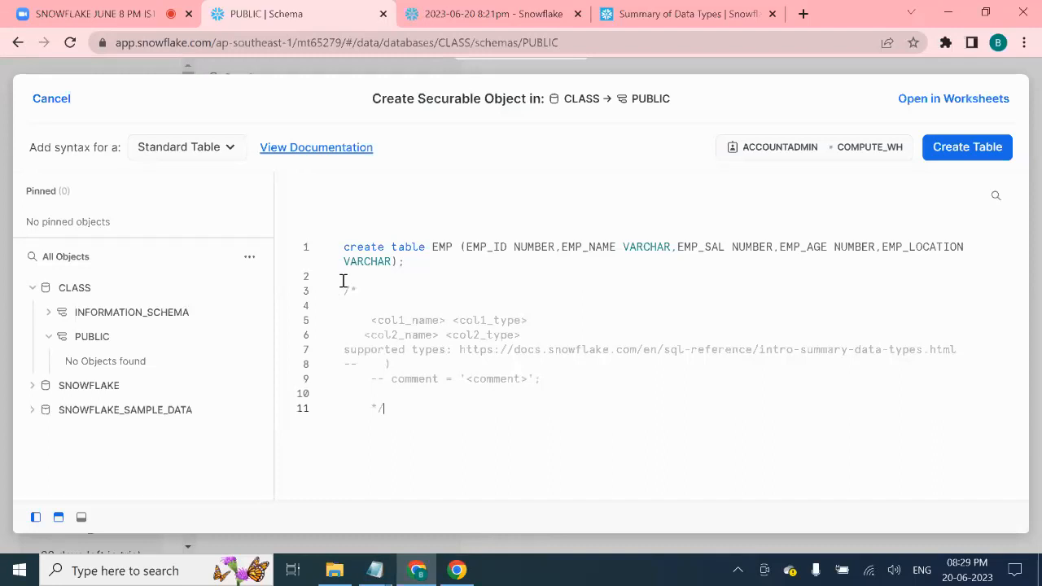
{"action": "left_click", "coordinate": [350, 290]}
{"action": "left_click", "coordinate": [377, 397]}
{"action": "left_click", "coordinate": [410, 405]}
{"action": "left_click_drag", "start_coordinate": [410, 408], "coordinate": [316, 295]}
{"action": "left_click", "coordinate": [465, 425]}
{"action": "left_click_drag", "start_coordinate": [404, 268], "coordinate": [339, 248]}
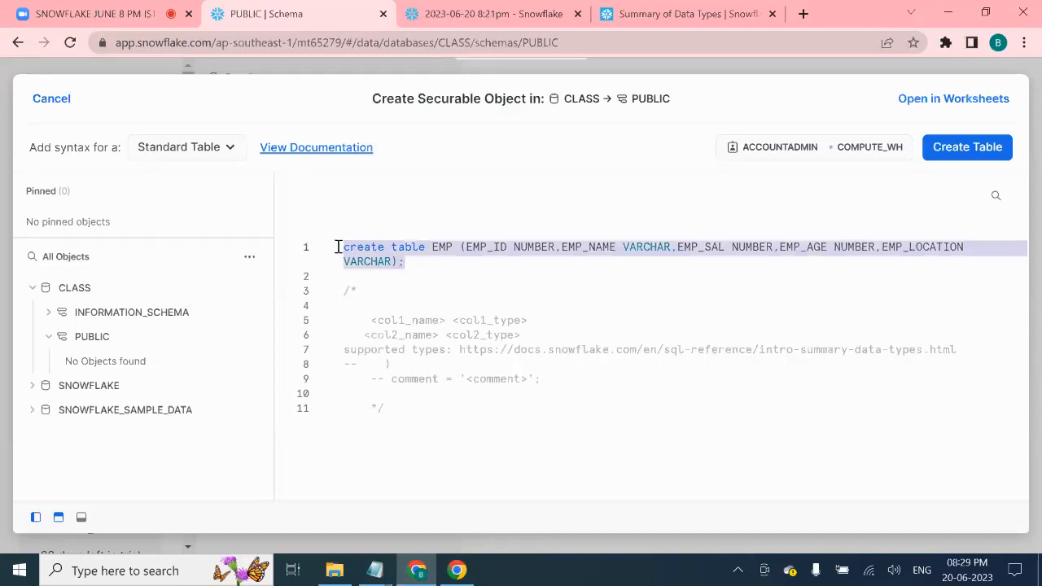
{"action": "left_click", "coordinate": [962, 151]}
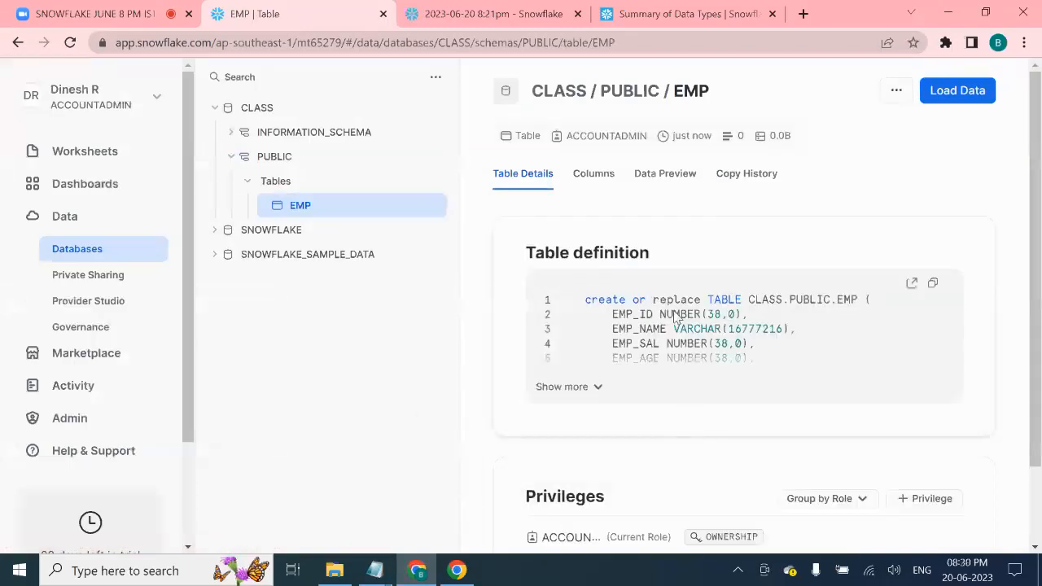
- Expand the EMP definition and highlight the NUMBER(38,0) and VARCHAR(16777216) column types
{"action": "scroll", "coordinate": [733, 339], "scroll_direction": "down", "scroll_amount": 2}
{"action": "scroll", "coordinate": [732, 339], "scroll_direction": "up", "scroll_amount": 2}
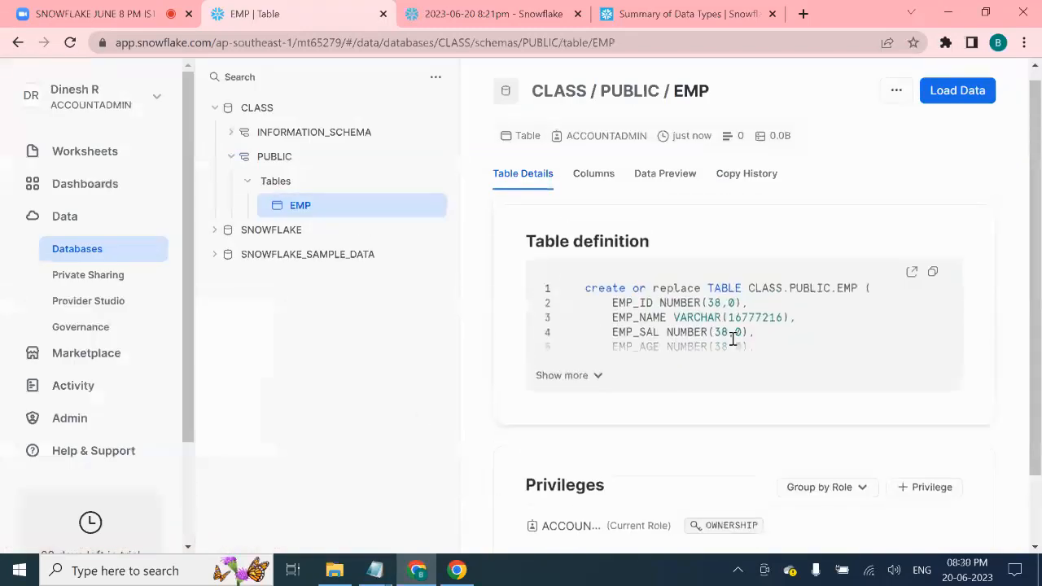
{"action": "left_click", "coordinate": [591, 378]}
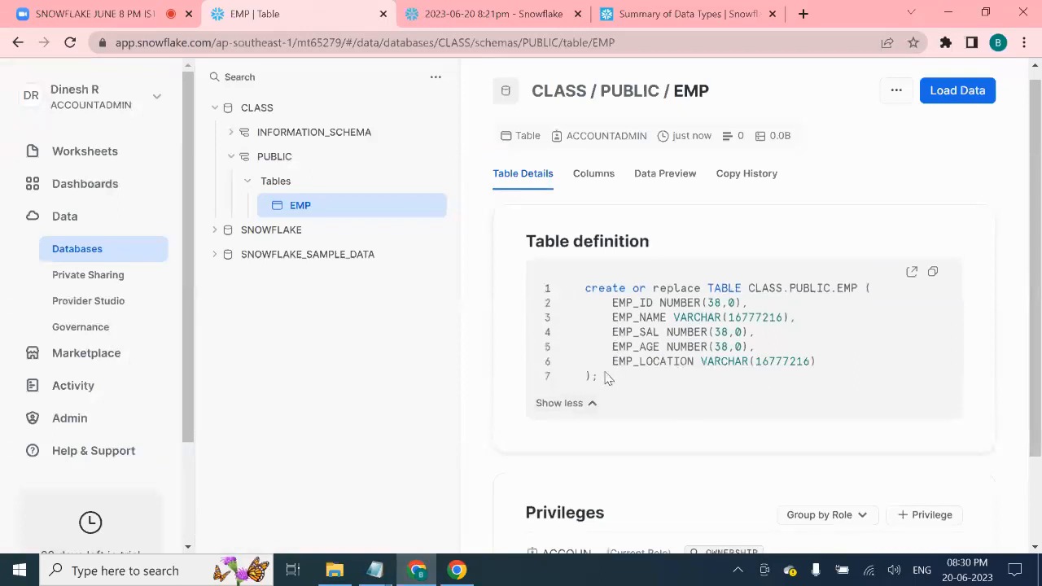
{"action": "double_click", "coordinate": [686, 303]}
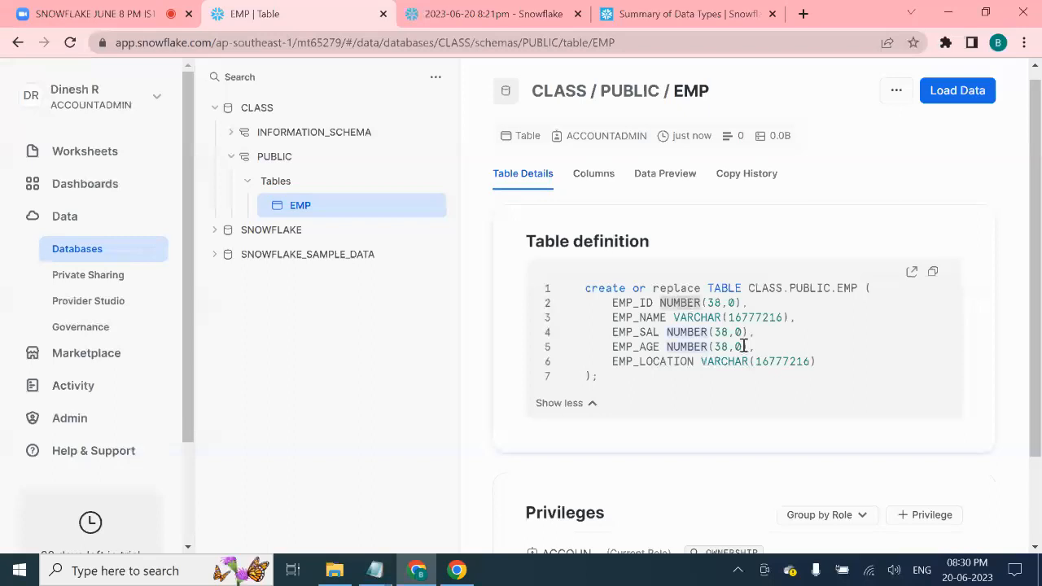
{"action": "double_click", "coordinate": [725, 303]}
{"action": "double_click", "coordinate": [714, 303]}
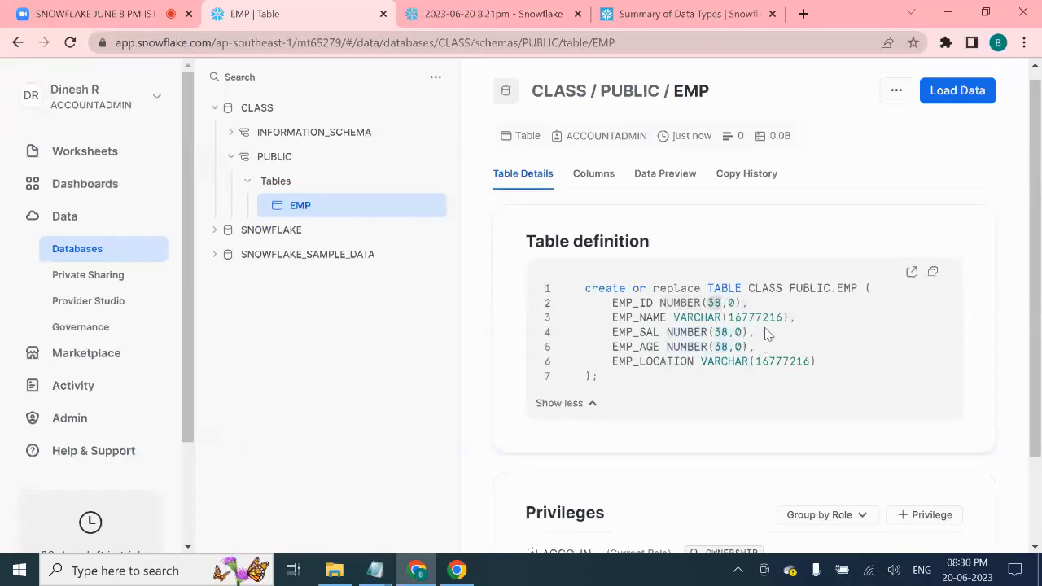
{"action": "double_click", "coordinate": [739, 305]}
{"action": "double_click", "coordinate": [714, 302]}
{"action": "double_click", "coordinate": [740, 304]}
{"action": "double_click", "coordinate": [764, 316]}
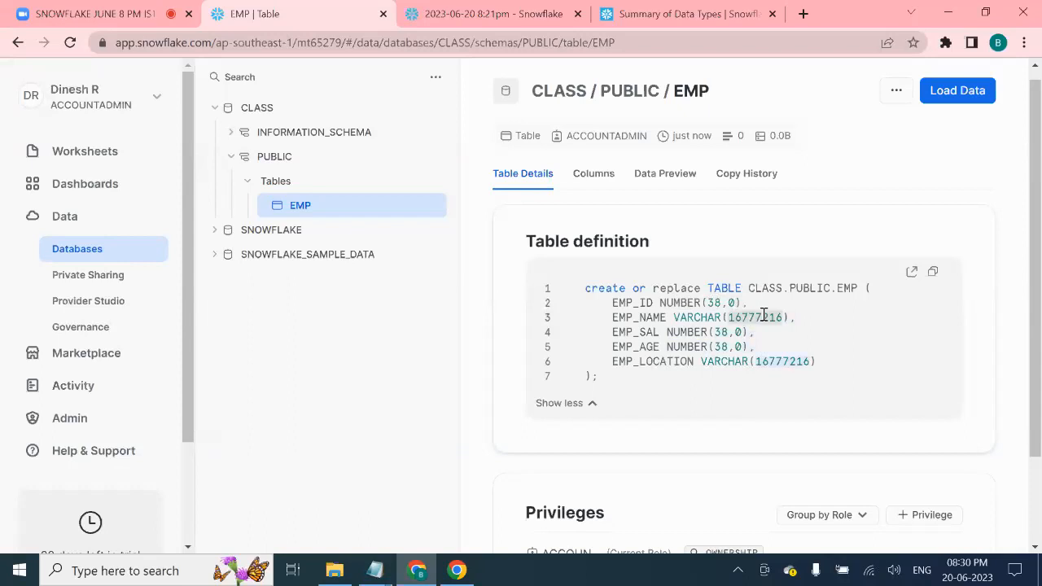
{"action": "left_click", "coordinate": [773, 372]}
{"action": "left_click_drag", "start_coordinate": [757, 361], "coordinate": [812, 361]}
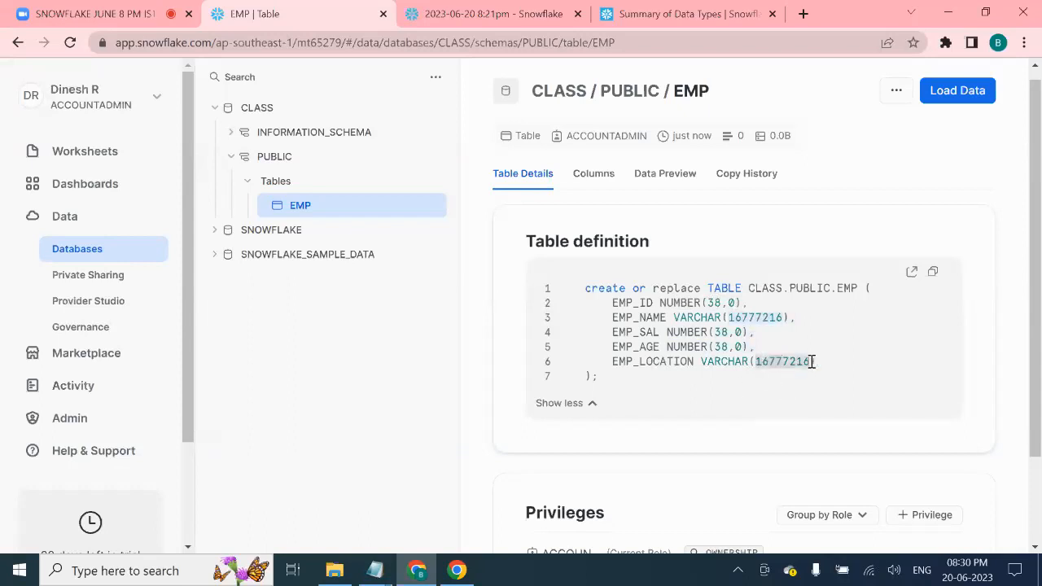
{"action": "left_click", "coordinate": [818, 380]}
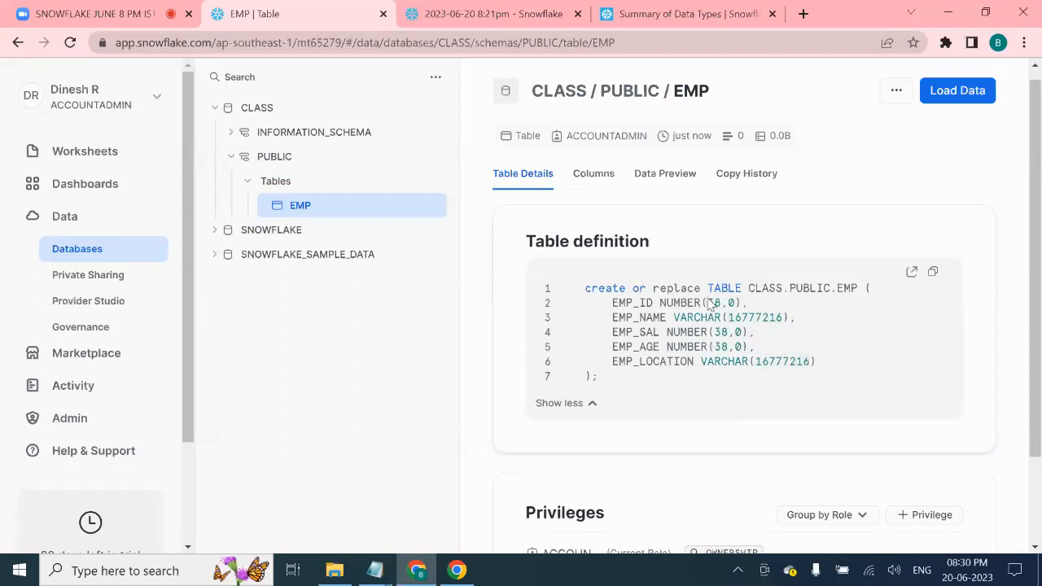
{"action": "scroll", "coordinate": [654, 275], "scroll_direction": "up", "scroll_amount": 1}
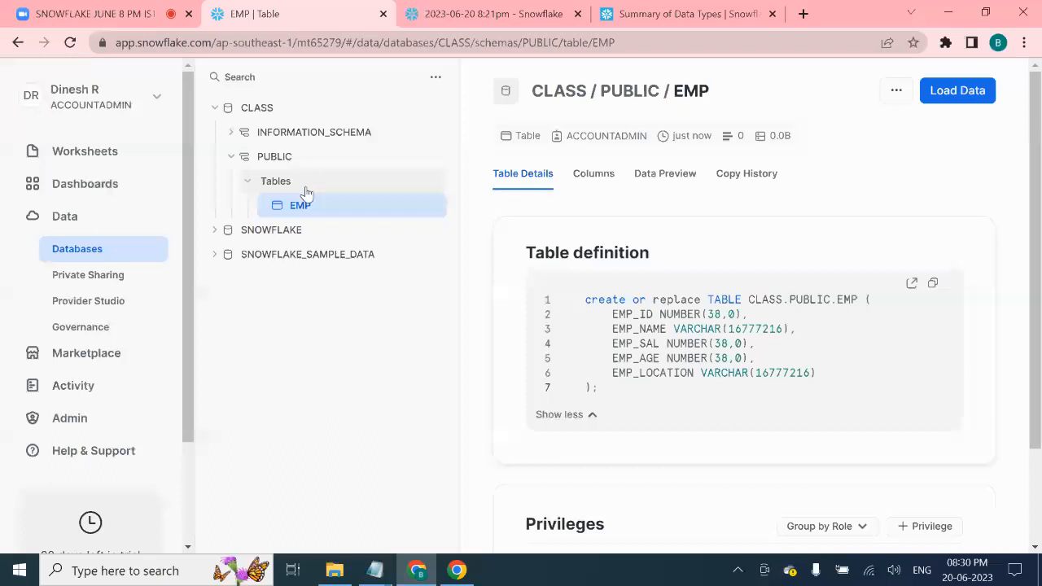
{"action": "left_click", "coordinate": [497, 13]}
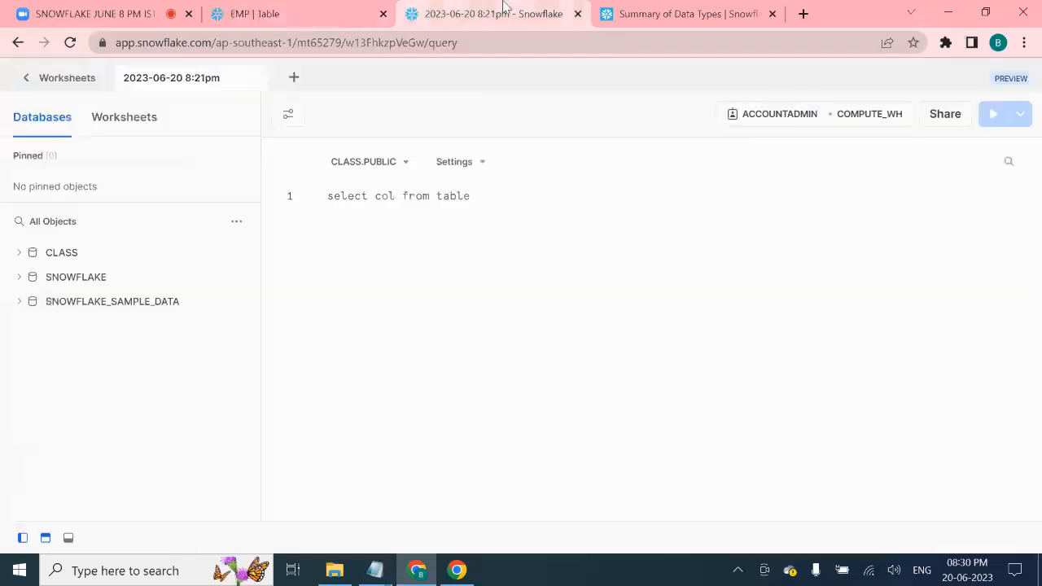
{"action": "left_click", "coordinate": [236, 221]}
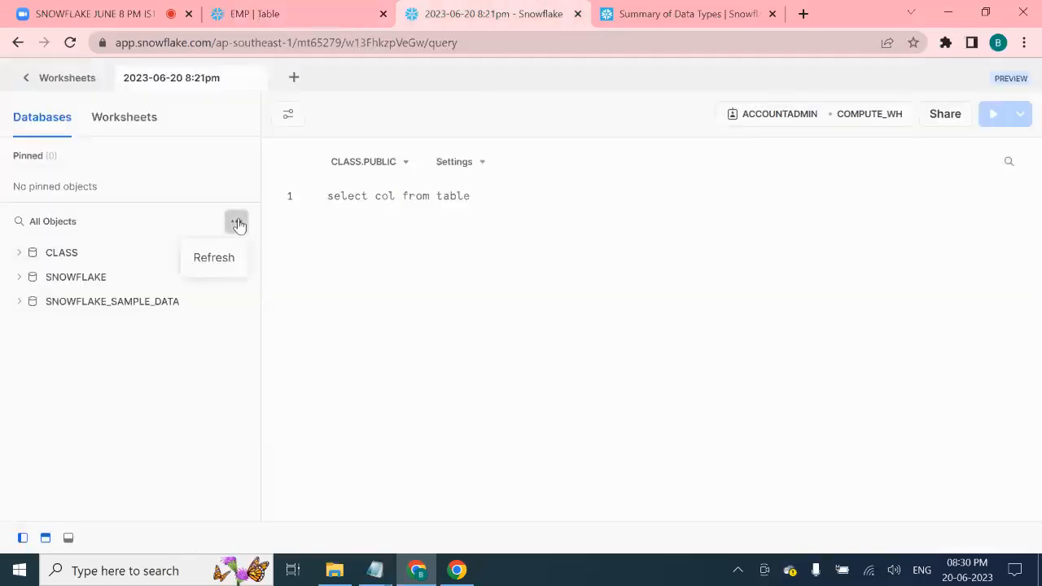
{"action": "left_click", "coordinate": [226, 258]}
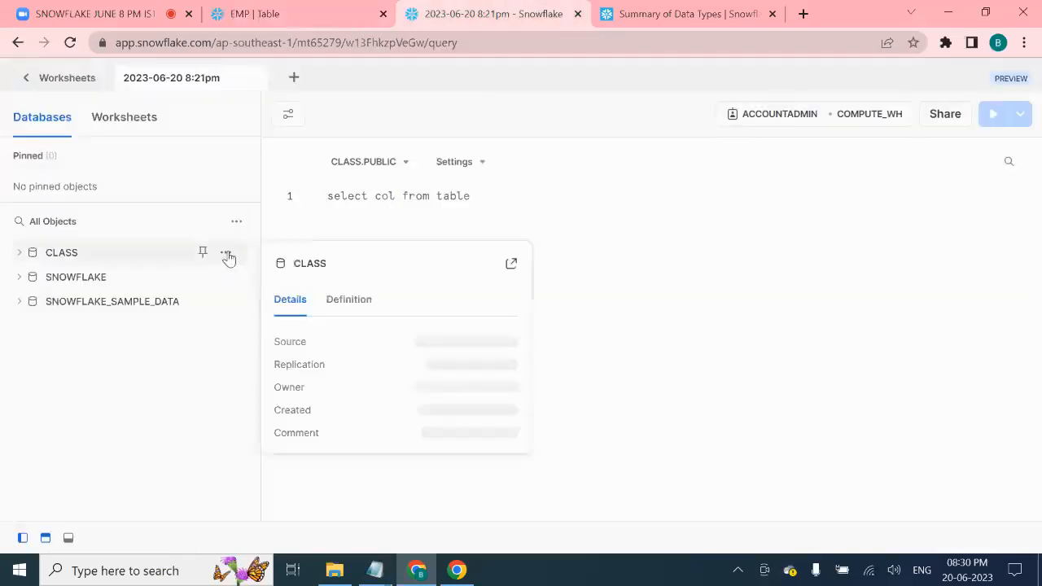
{"action": "left_click", "coordinate": [68, 255]}
{"action": "left_click", "coordinate": [77, 303]}
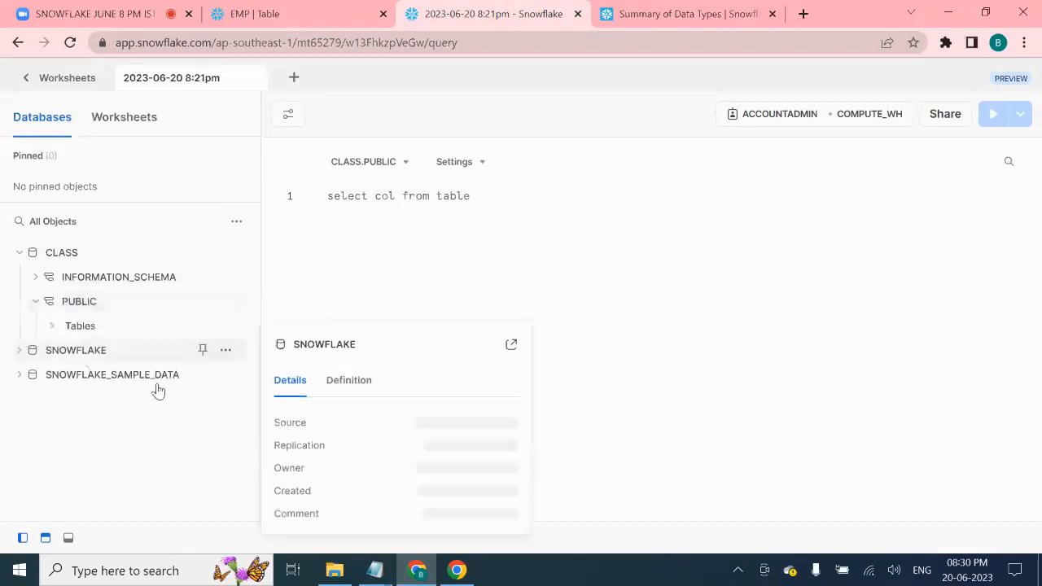
{"action": "left_click", "coordinate": [109, 329]}
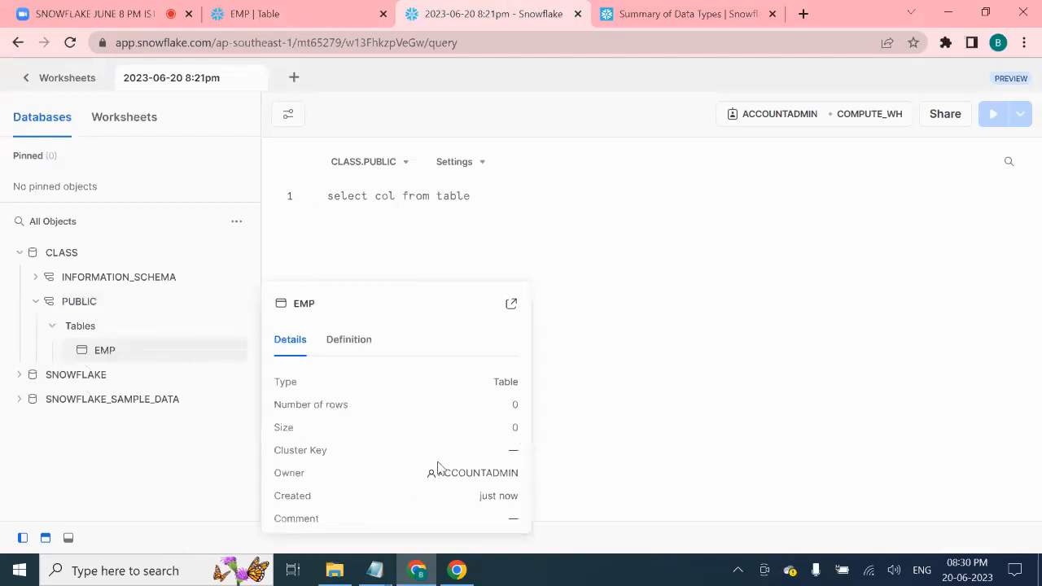
{"action": "mouse_move", "coordinate": [122, 399]}
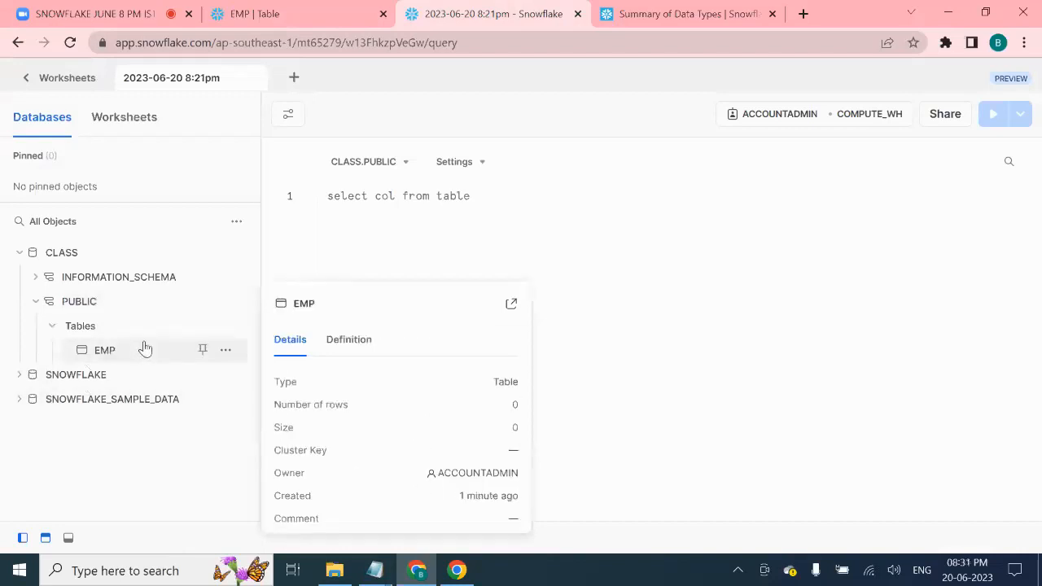
{"action": "mouse_move", "coordinate": [165, 346]}
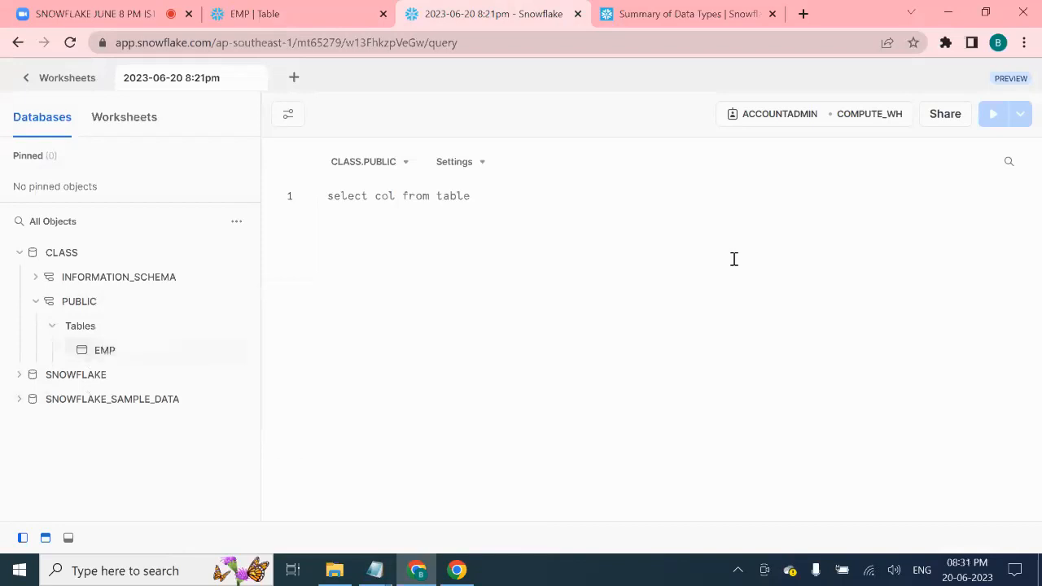
{"action": "left_click", "coordinate": [343, 15]}
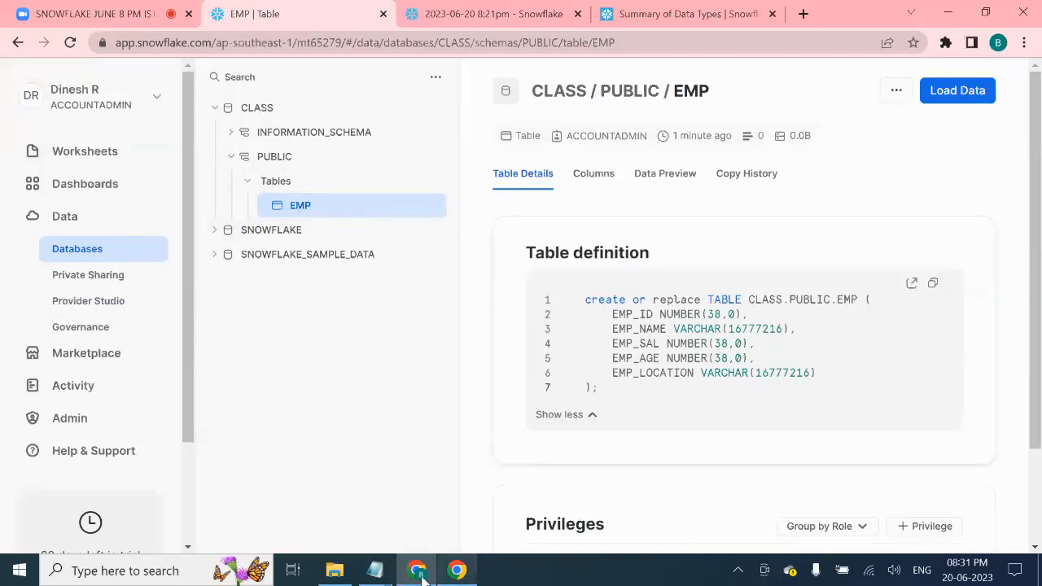
{"action": "mouse_move", "coordinate": [375, 569]}
{"action": "left_click", "coordinate": [314, 486]}
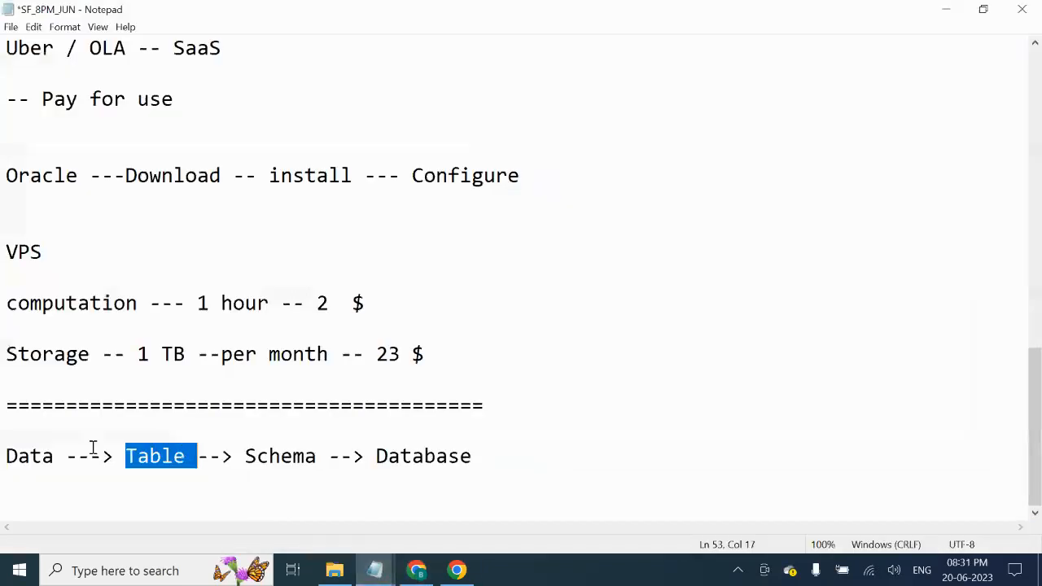
{"action": "double_click", "coordinate": [26, 458]}
{"action": "left_click", "coordinate": [335, 570]}
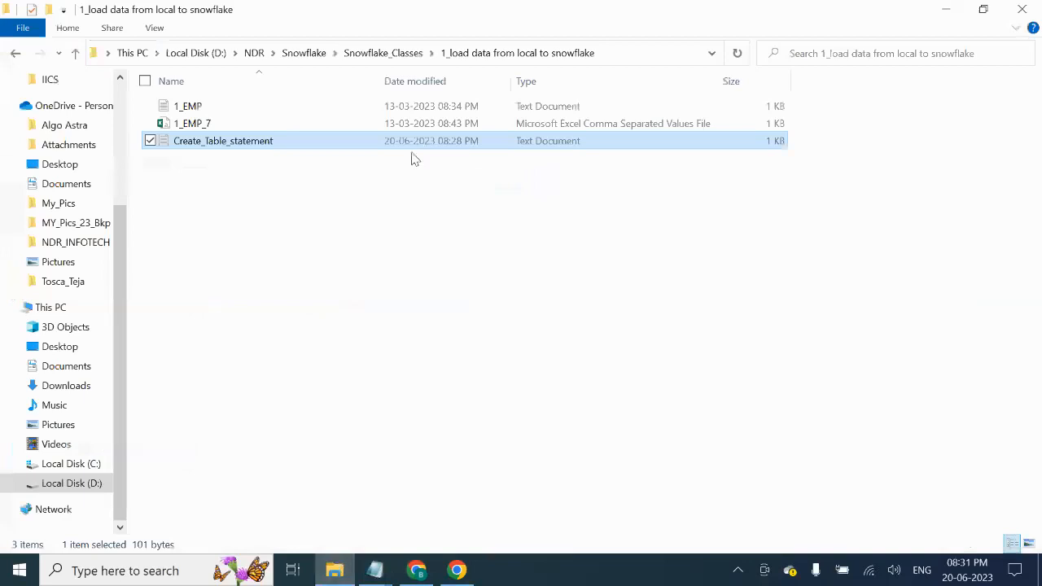
{"action": "left_click", "coordinate": [240, 108]}
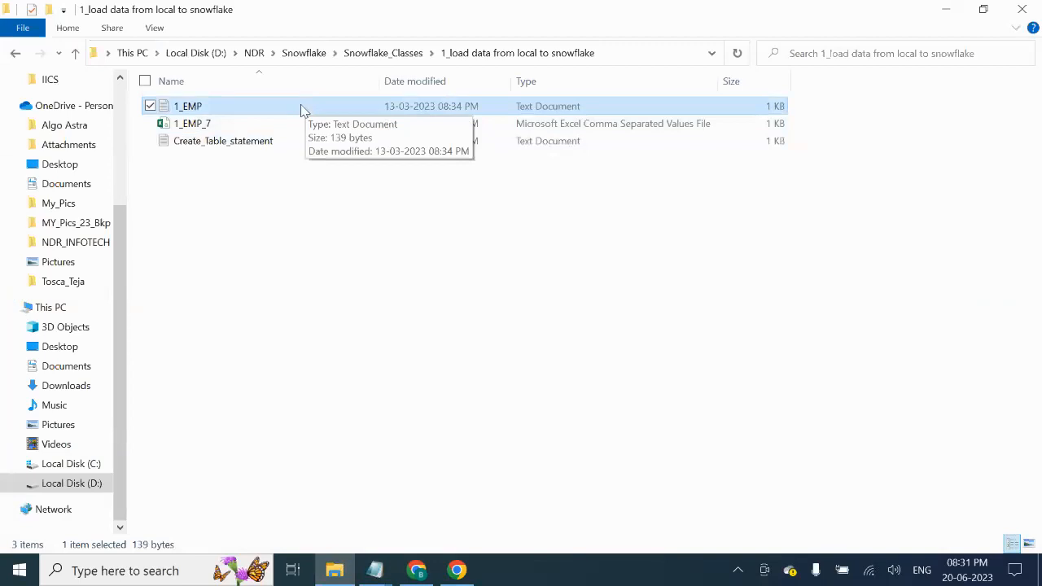
{"action": "left_click", "coordinate": [419, 569]}
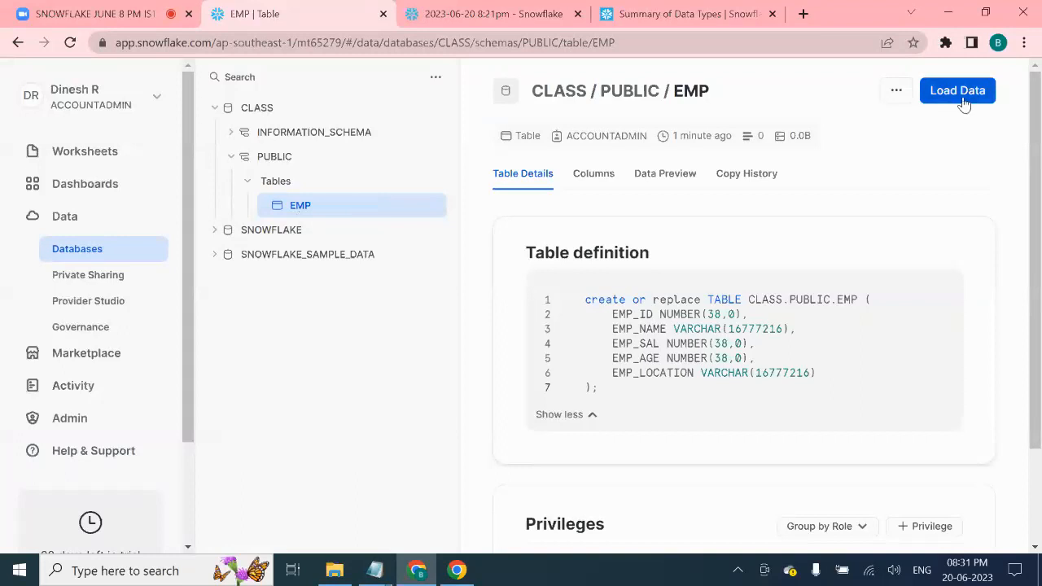
- Check the EMP row's actions menu in the worksheet, then launch Load Data from the EMP table page
{"action": "left_click", "coordinate": [505, 14]}
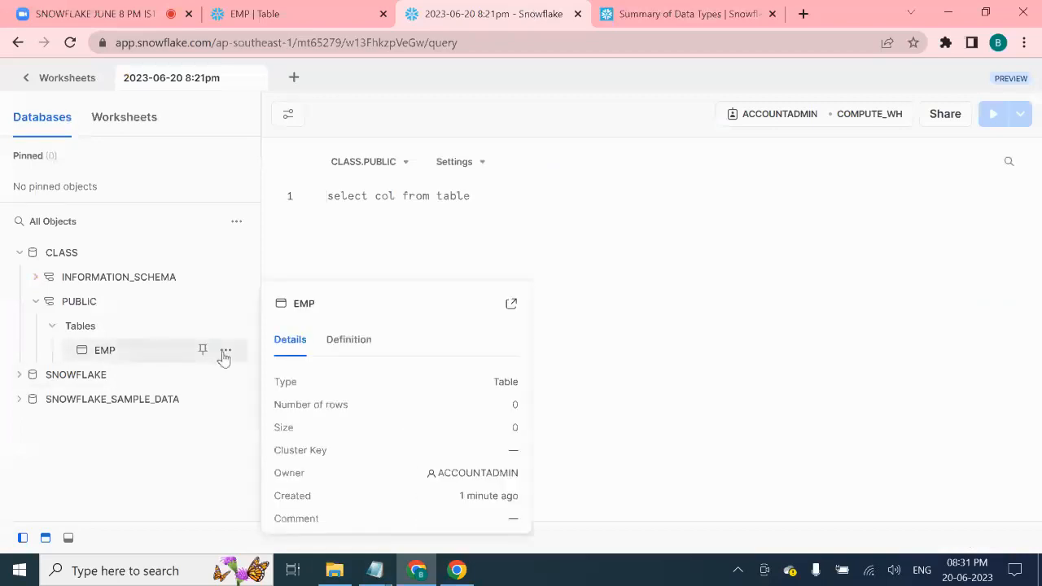
{"action": "left_click", "coordinate": [225, 350]}
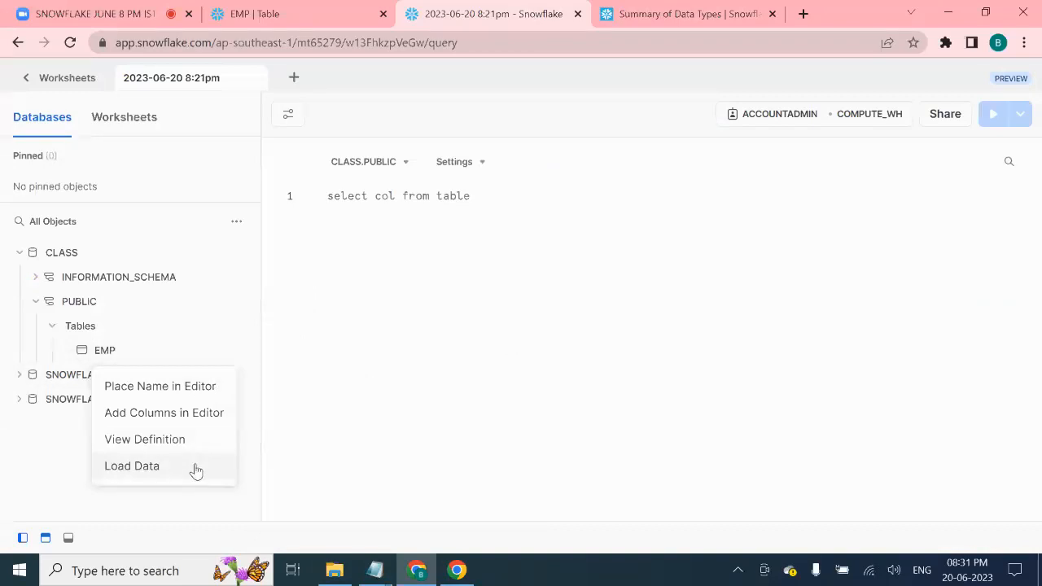
{"action": "left_click", "coordinate": [320, 14]}
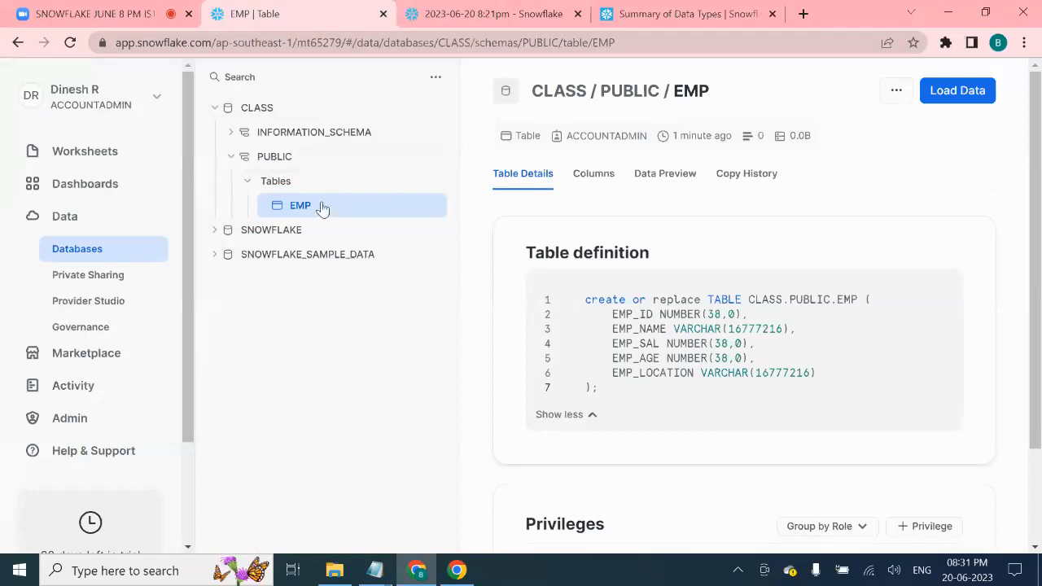
{"action": "left_click", "coordinate": [961, 99]}
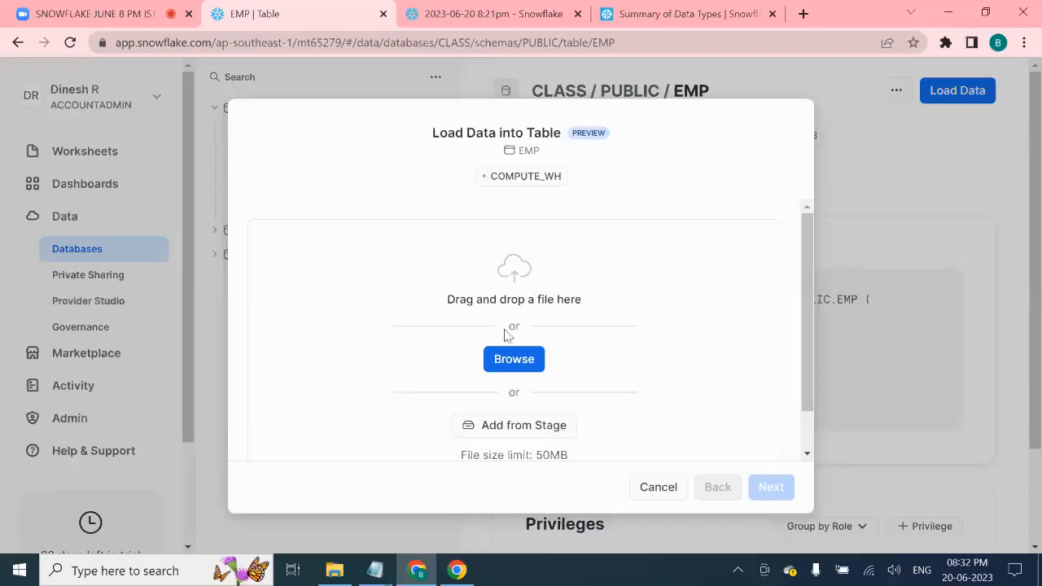
- Try Add from Stage, dismiss it, and browse for a local file to load into EMP
{"action": "scroll", "coordinate": [578, 356], "scroll_direction": "down", "scroll_amount": 1}
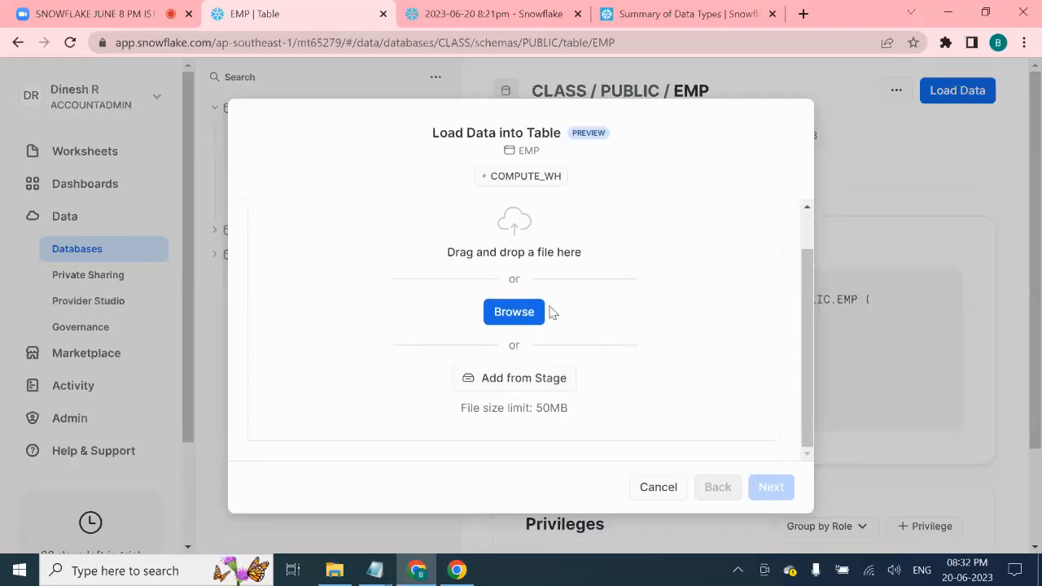
{"action": "scroll", "coordinate": [552, 312], "scroll_direction": "up", "scroll_amount": 1}
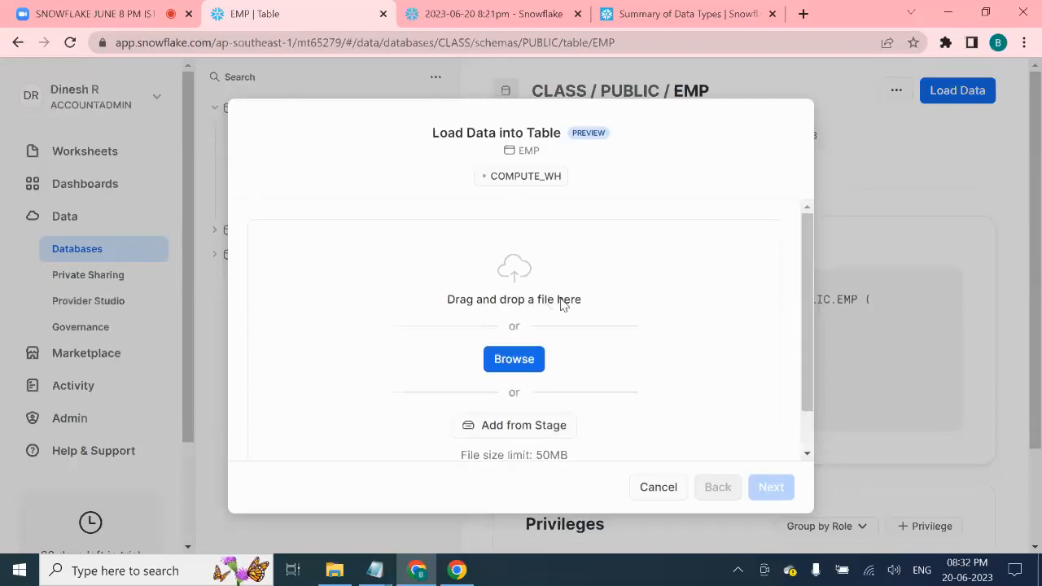
{"action": "scroll", "coordinate": [584, 295], "scroll_direction": "down", "scroll_amount": 1}
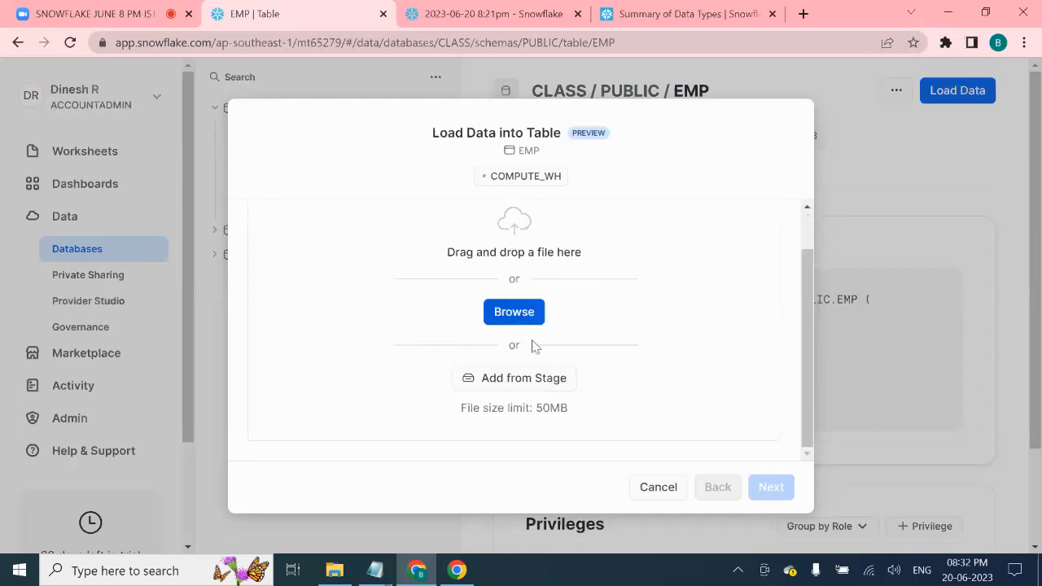
{"action": "left_click", "coordinate": [524, 383]}
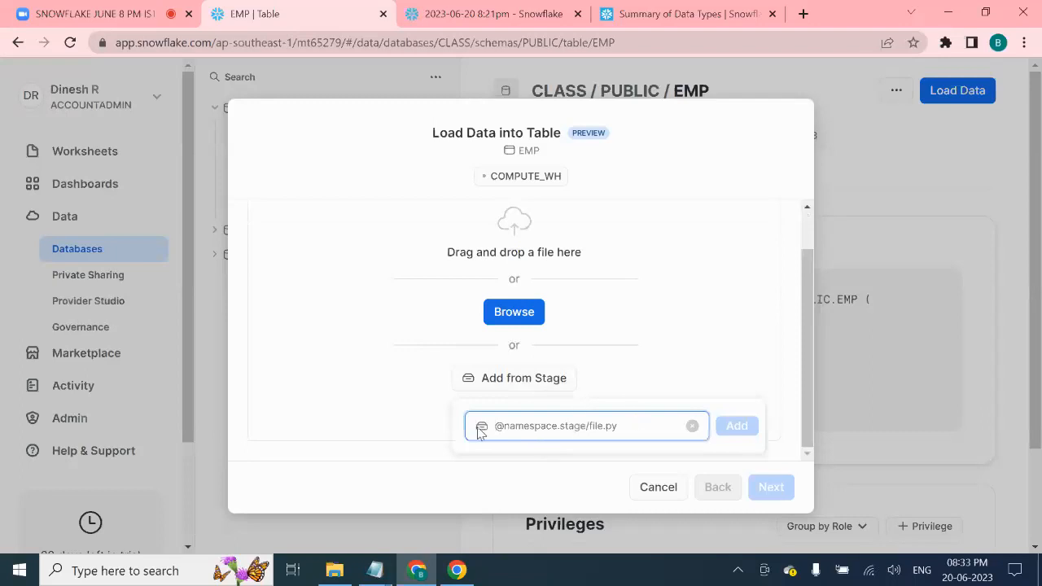
{"action": "left_click", "coordinate": [663, 386]}
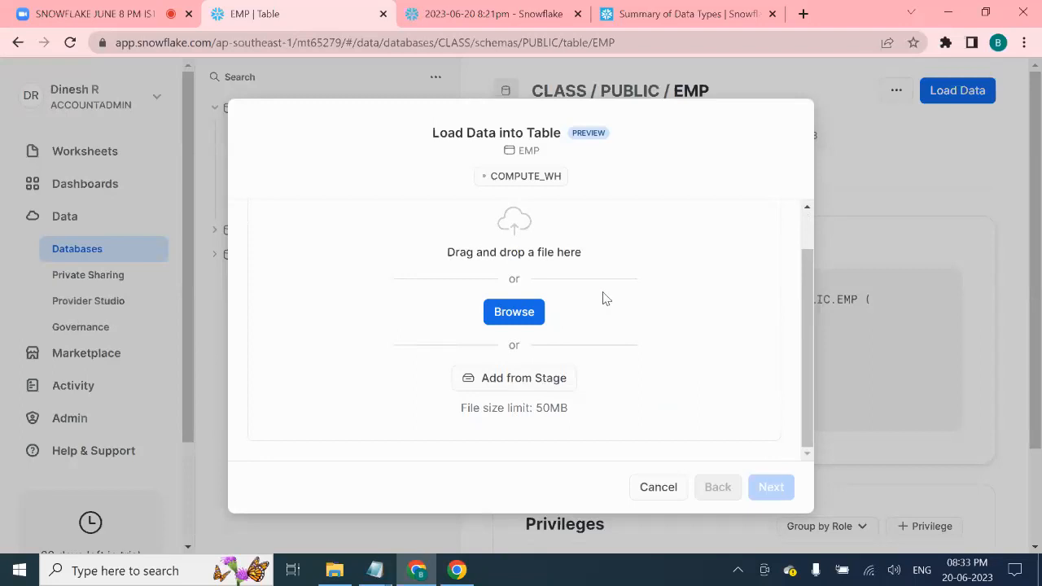
{"action": "scroll", "coordinate": [603, 296], "scroll_direction": "up", "scroll_amount": 1}
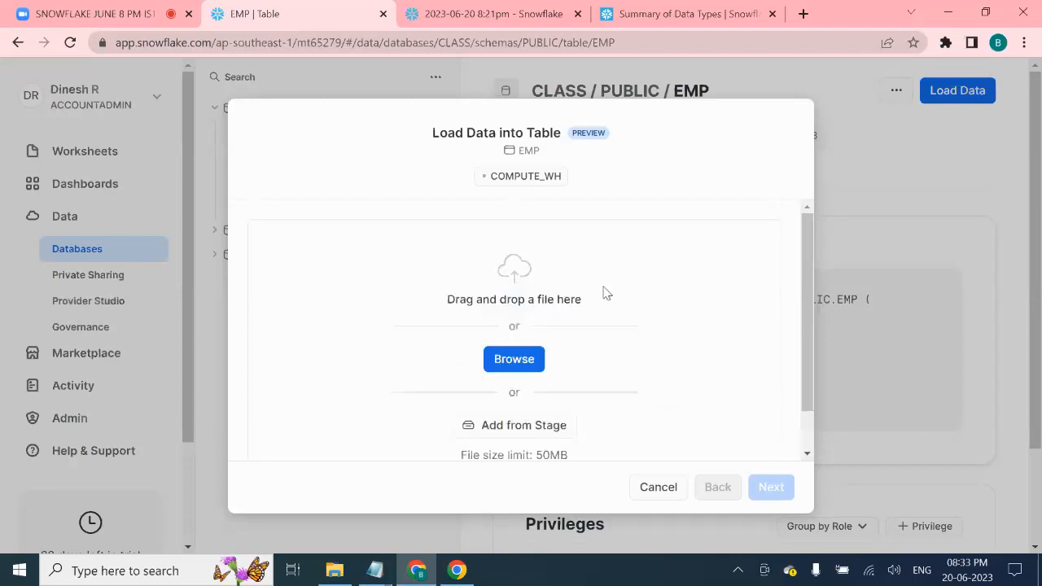
{"action": "left_click", "coordinate": [519, 371]}
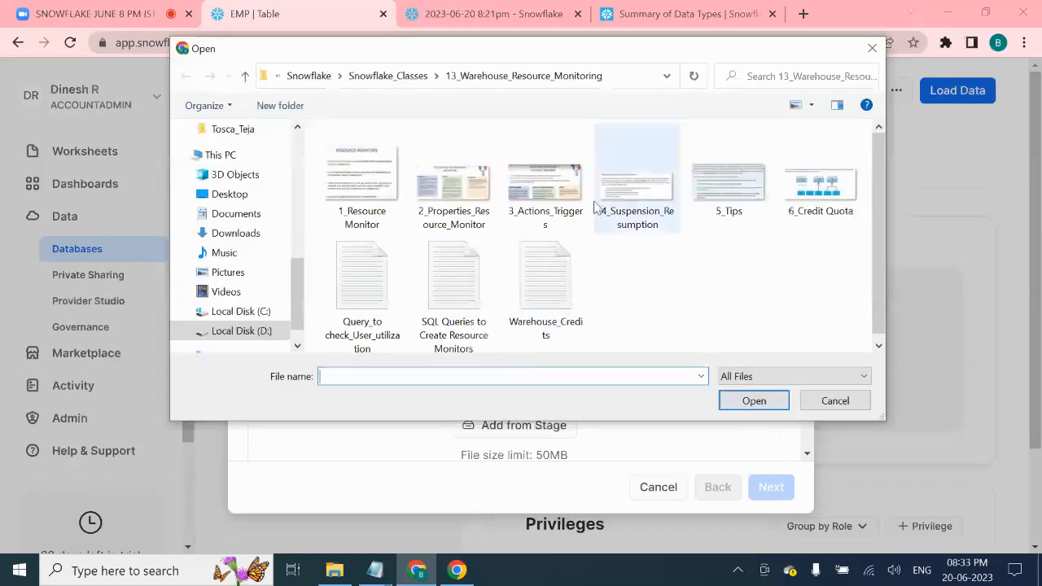
- Pick the 1_EMP file from the '1_load data from local to snowflake' folder and continue the load
{"action": "left_click", "coordinate": [404, 76]}
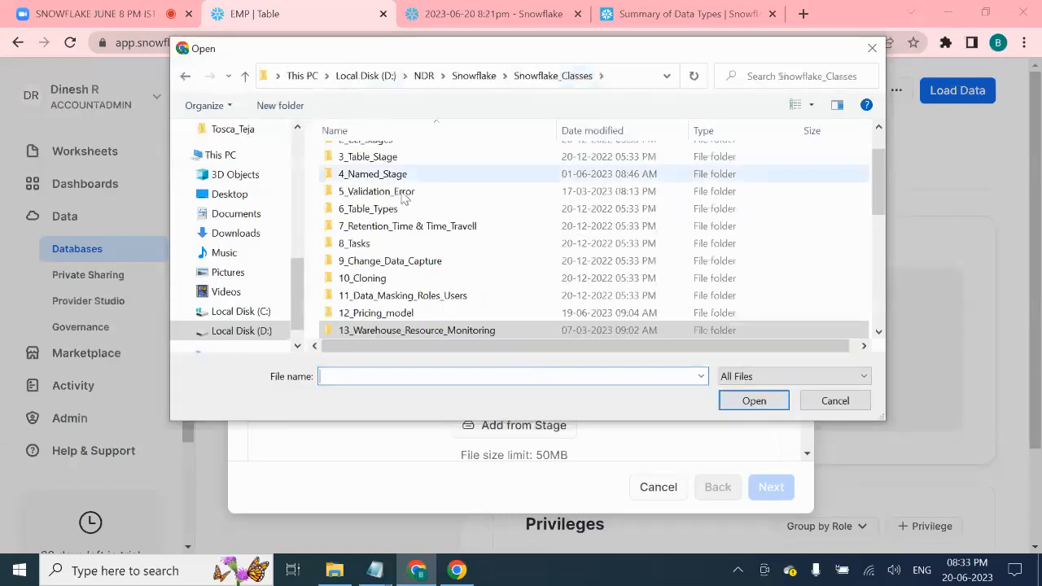
{"action": "scroll", "coordinate": [512, 205], "scroll_direction": "up", "scroll_amount": 1}
{"action": "left_click", "coordinate": [442, 162]}
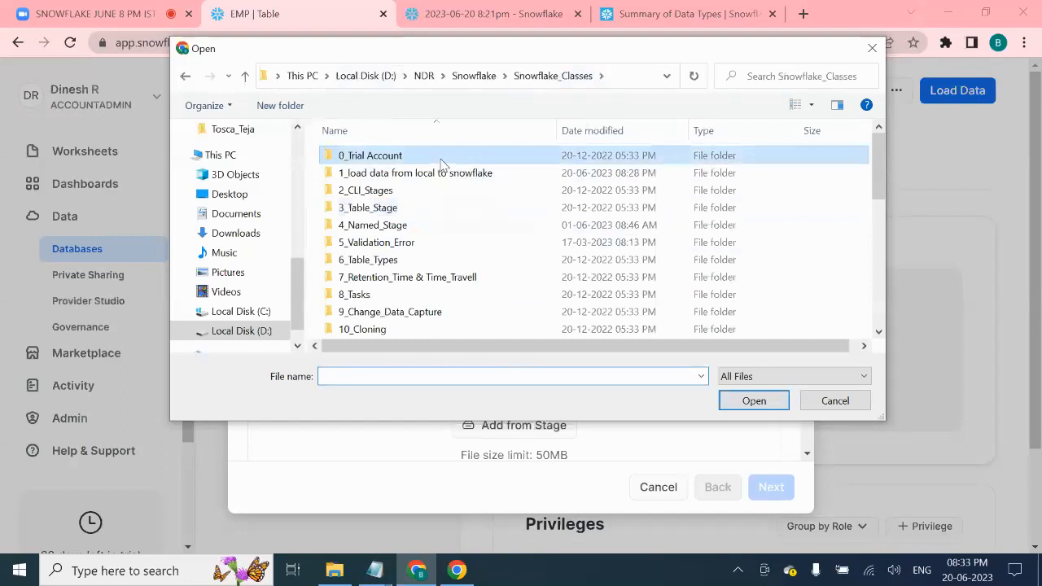
{"action": "double_click", "coordinate": [442, 158]}
{"action": "left_click", "coordinate": [445, 78]}
{"action": "left_click", "coordinate": [419, 176]}
{"action": "double_click", "coordinate": [418, 174]}
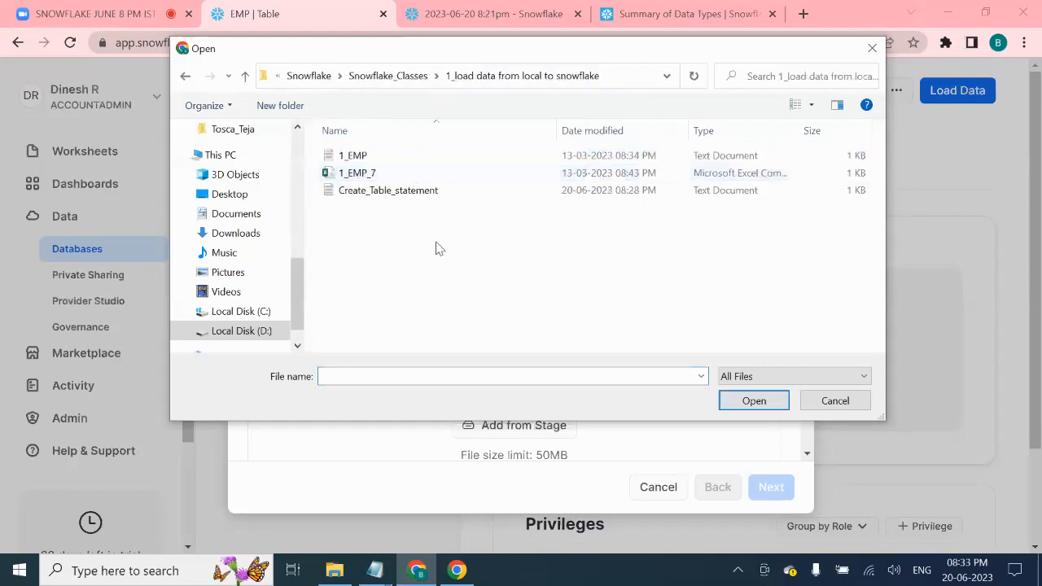
{"action": "left_click", "coordinate": [394, 155]}
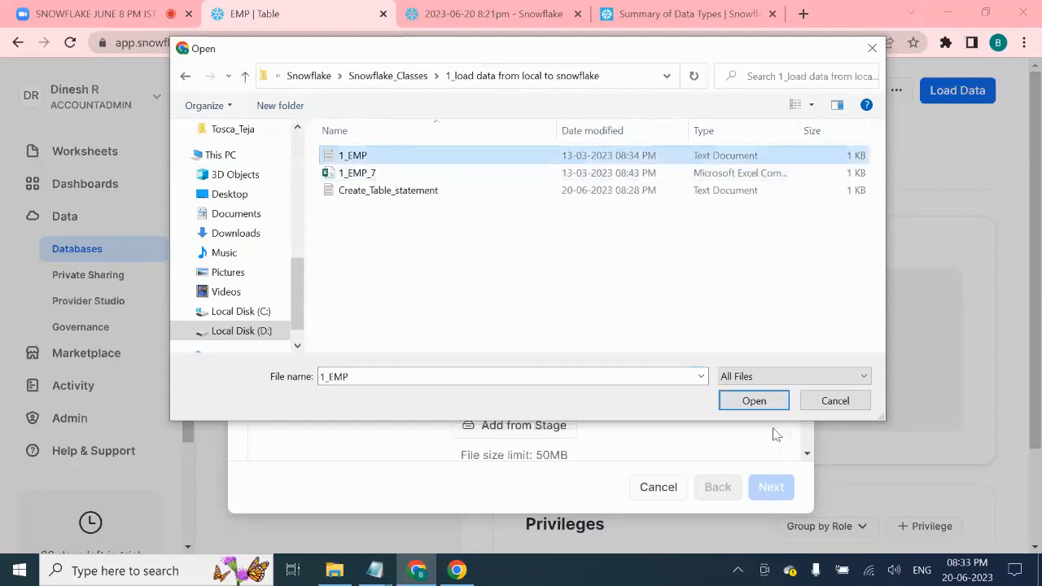
{"action": "left_click", "coordinate": [763, 401]}
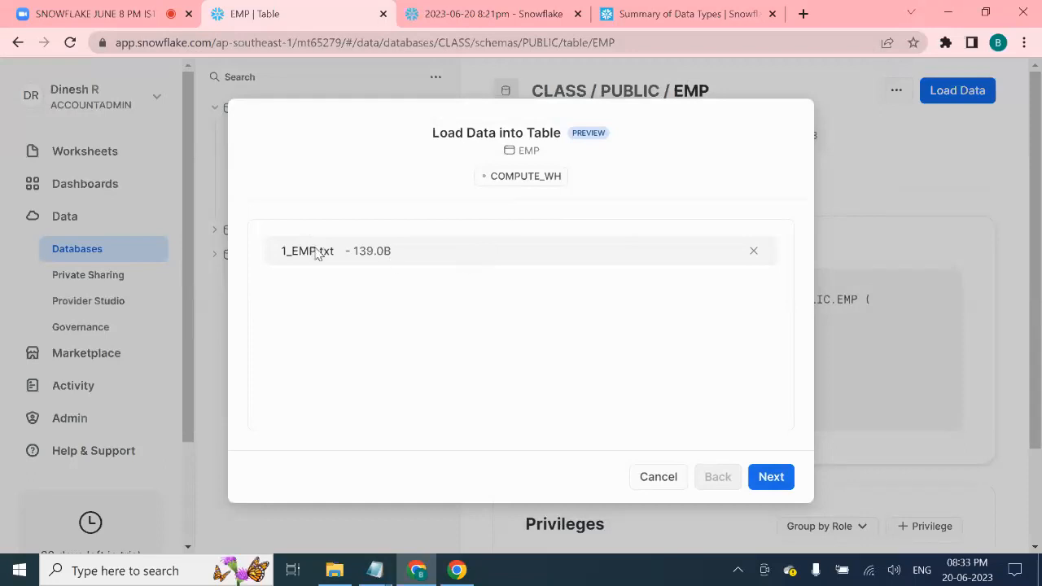
{"action": "left_click", "coordinate": [771, 481]}
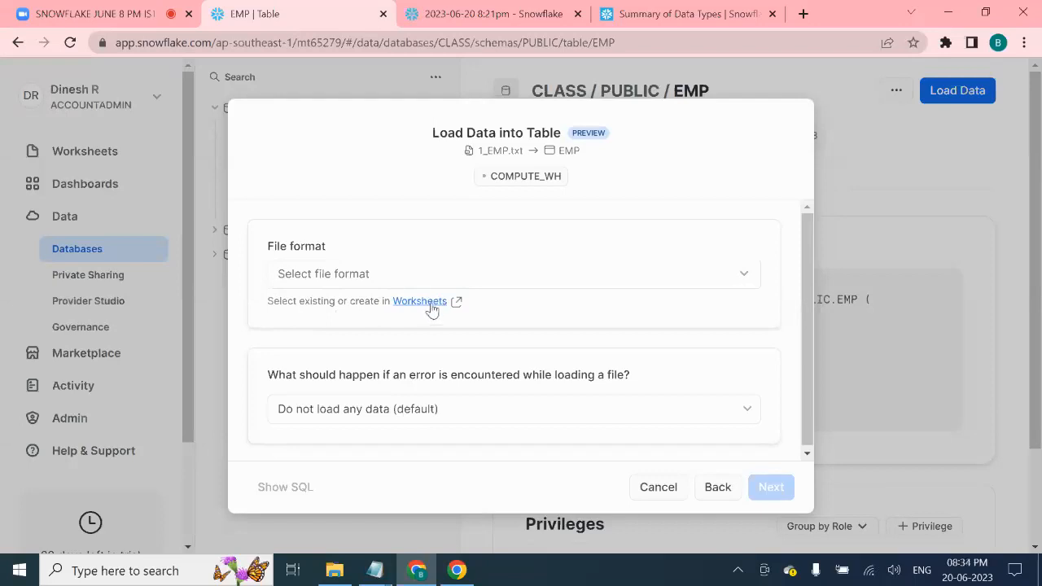
- Back in the worksheet, dismiss the leftover context menu and collapse PUBLIC and CLASS in the object tree
{"action": "left_click", "coordinate": [479, 18]}
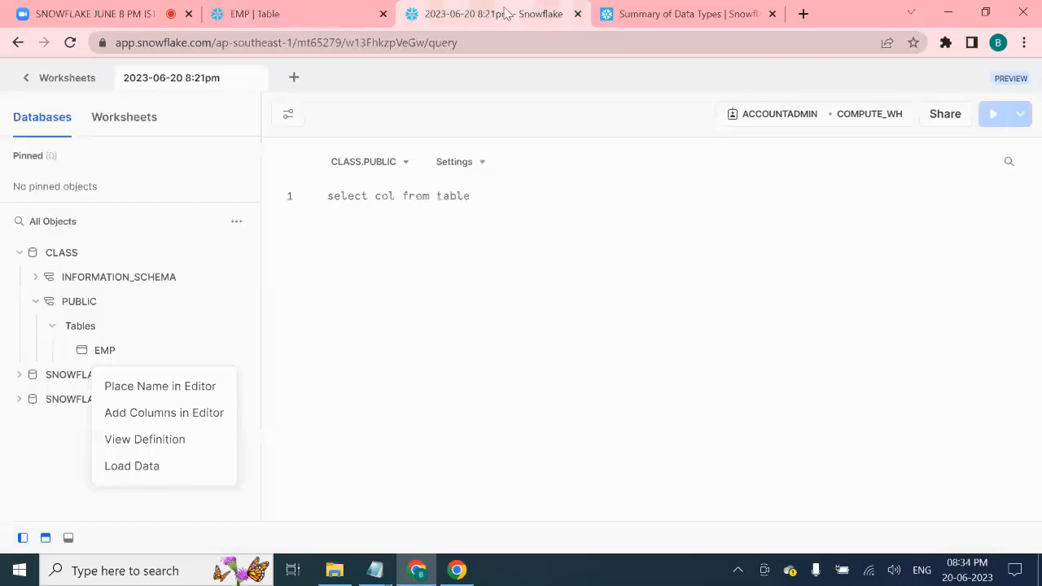
{"action": "left_click", "coordinate": [262, 11]}
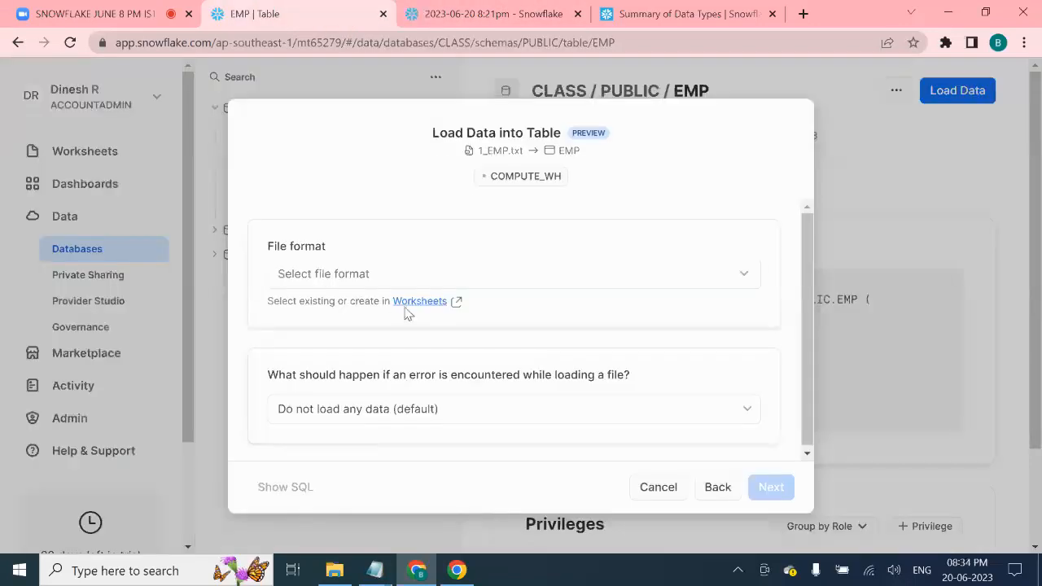
{"action": "left_click", "coordinate": [439, 14]}
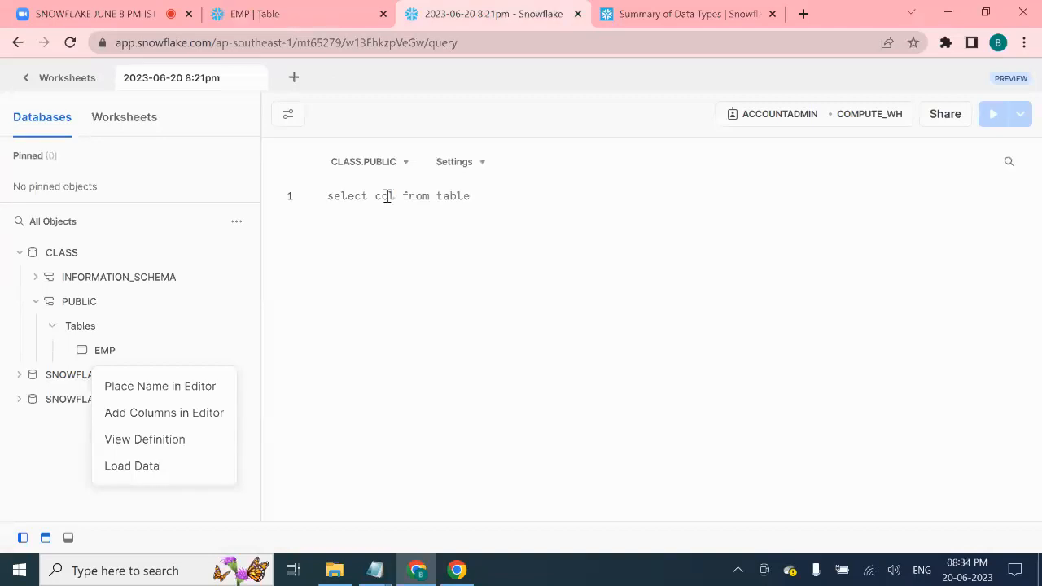
{"action": "left_click", "coordinate": [483, 196]}
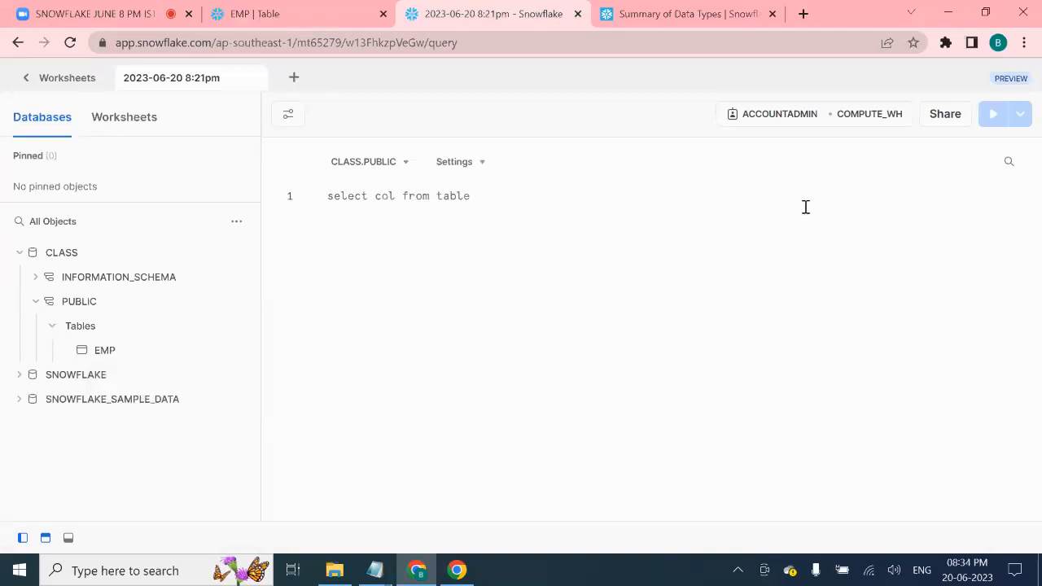
{"action": "left_click", "coordinate": [102, 305]}
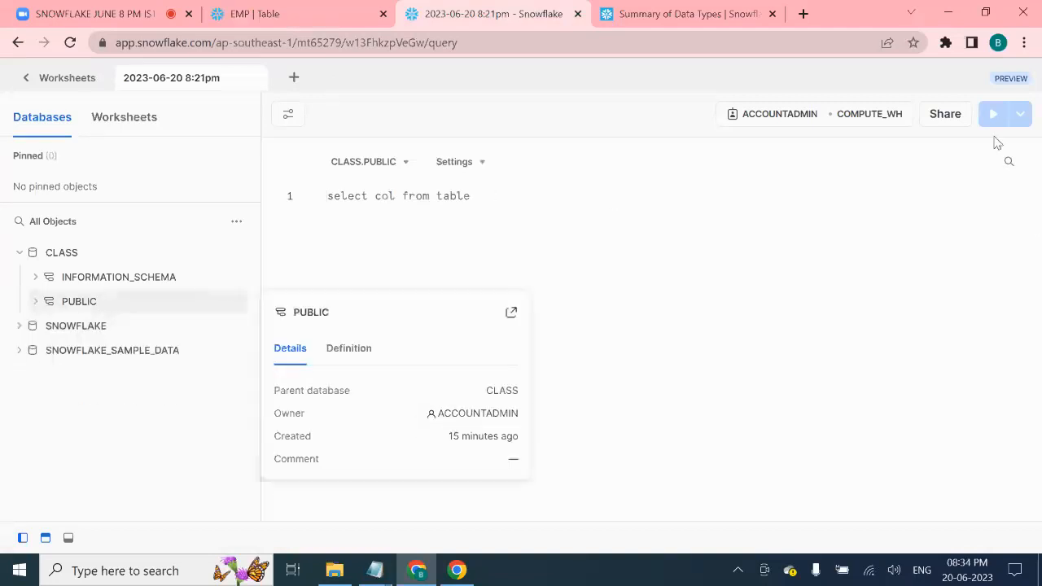
{"action": "left_click", "coordinate": [114, 255]}
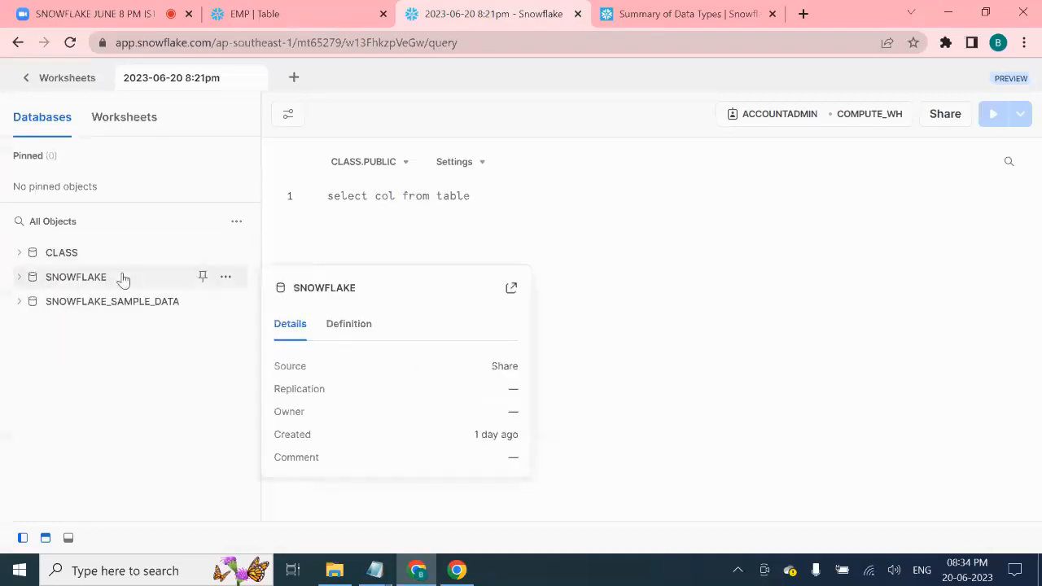
- Re-expand CLASS, then choose Delimited Files (CSV or TSV) as the file format in the EMP load dialog
{"action": "left_click", "coordinate": [79, 254]}
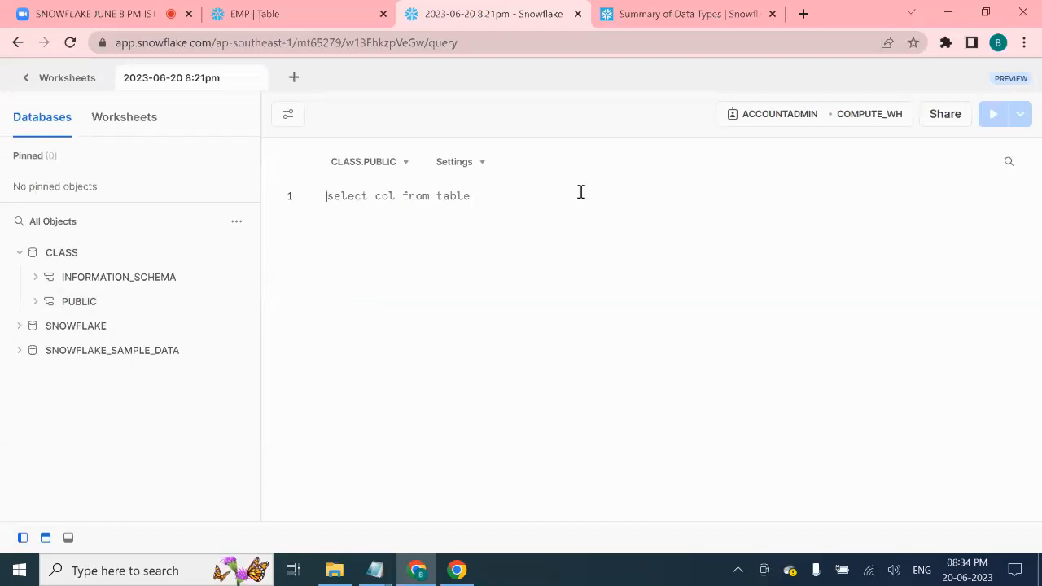
{"action": "left_click", "coordinate": [277, 15]}
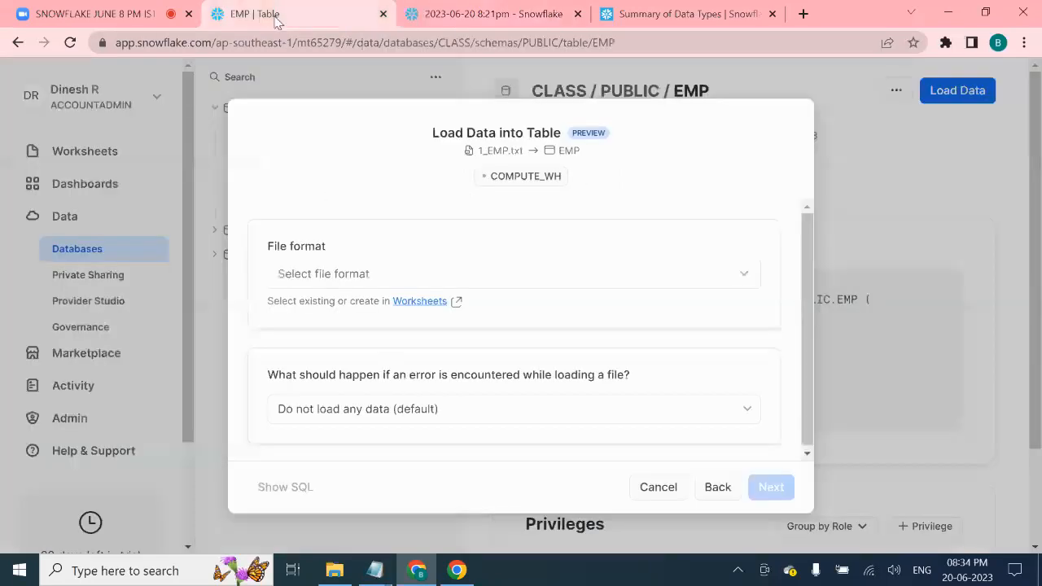
{"action": "left_click", "coordinate": [740, 281]}
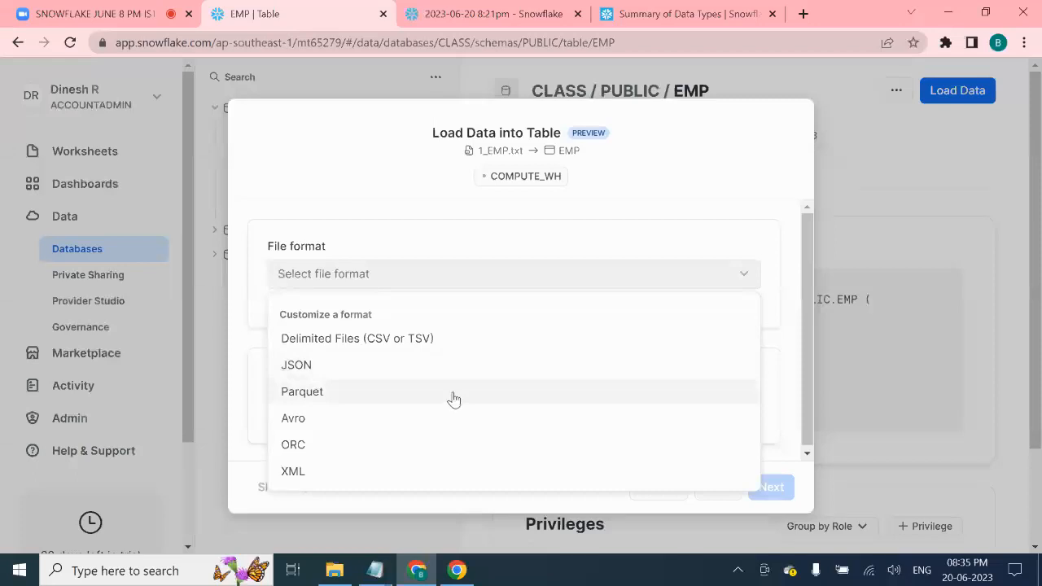
{"action": "left_click", "coordinate": [468, 342]}
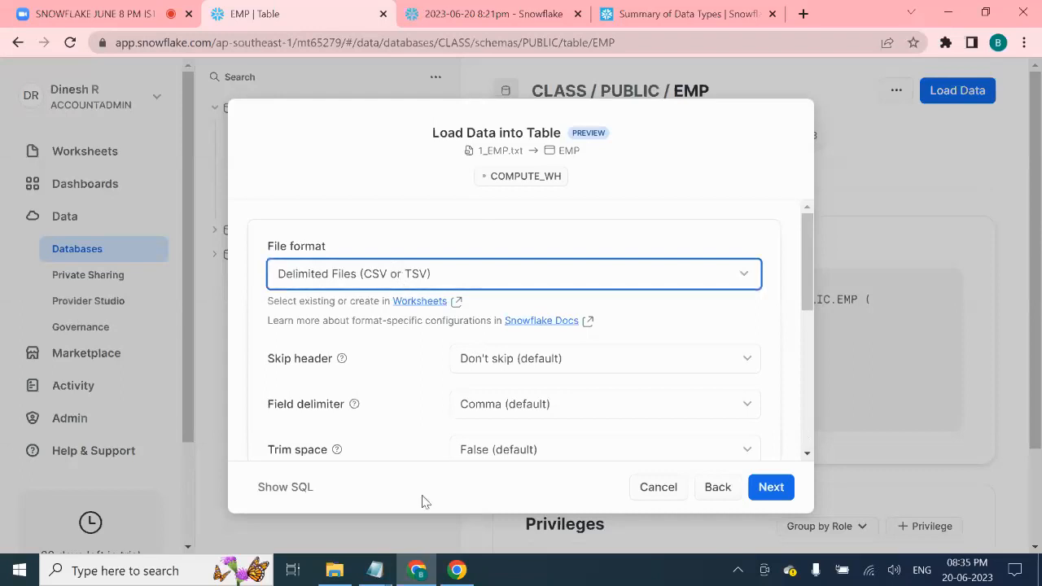
- Bring up 1_EMP in Notepad and highlight the header and the commas between its column names
{"action": "left_click", "coordinate": [376, 569]}
{"action": "left_click", "coordinate": [469, 512]}
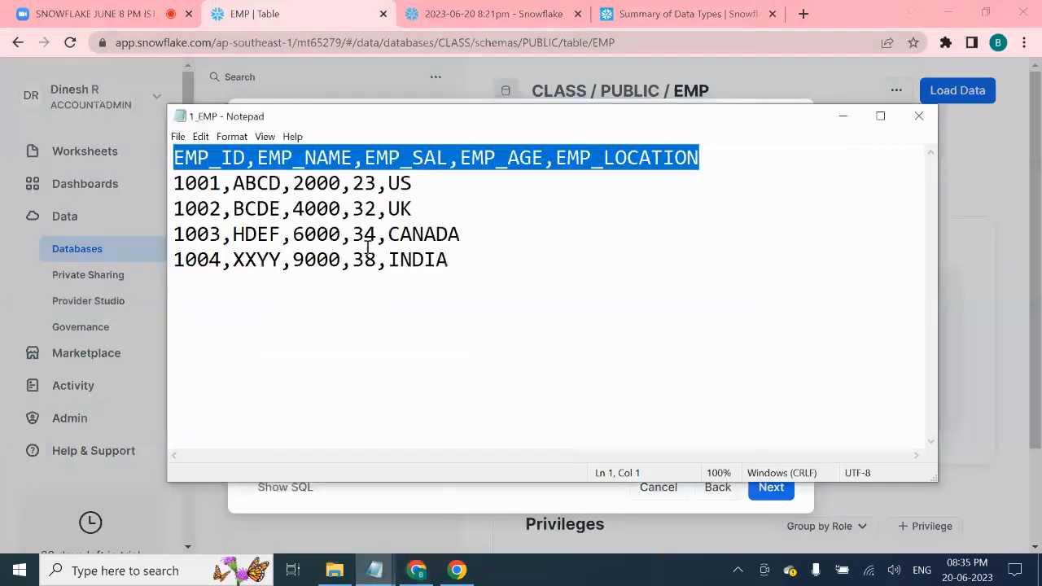
{"action": "left_click", "coordinate": [391, 293]}
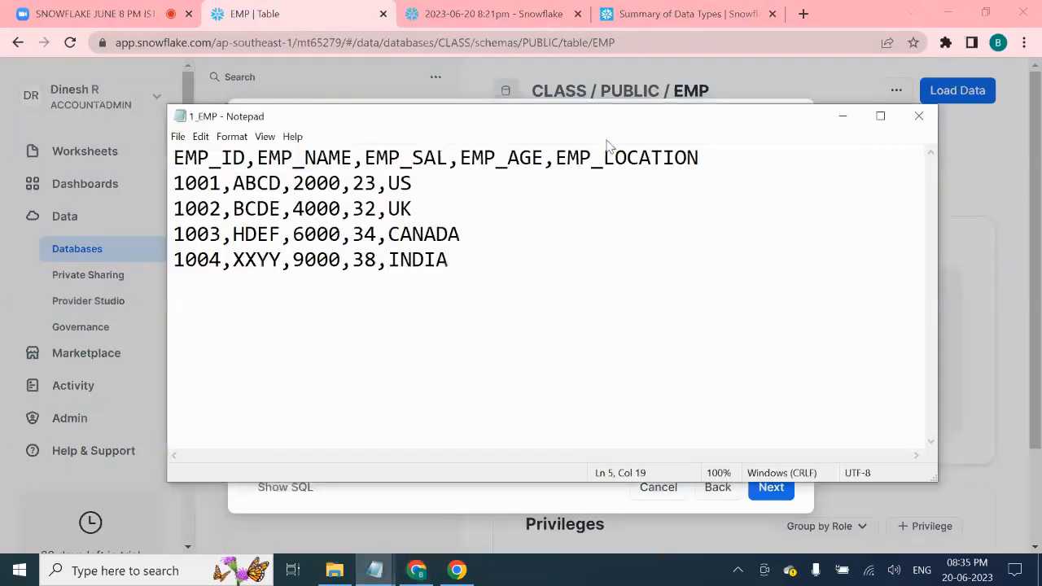
{"action": "left_click", "coordinate": [483, 261]}
{"action": "left_click_drag", "start_coordinate": [721, 158], "coordinate": [160, 148]}
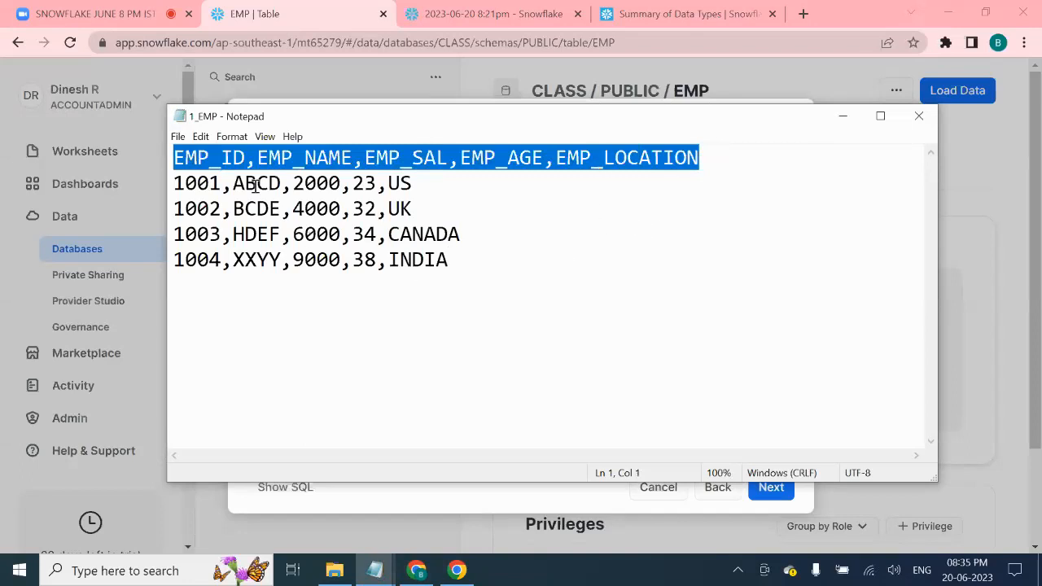
{"action": "left_click", "coordinate": [270, 158]}
{"action": "left_click_drag", "start_coordinate": [258, 158], "coordinate": [246, 158]}
{"action": "left_click_drag", "start_coordinate": [365, 158], "coordinate": [352, 158]}
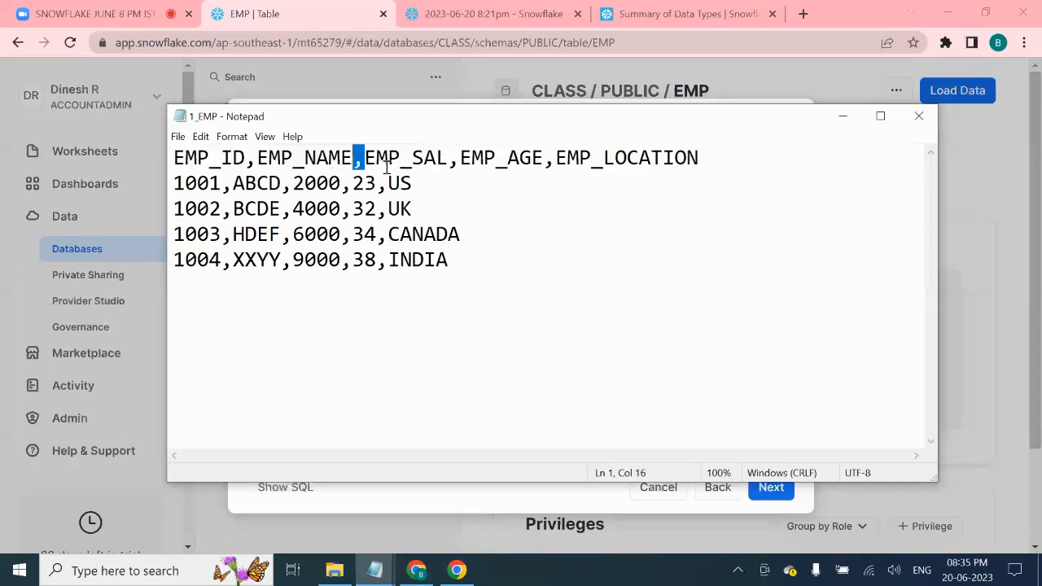
{"action": "left_click_drag", "start_coordinate": [459, 158], "coordinate": [448, 158]}
{"action": "left_click_drag", "start_coordinate": [556, 158], "coordinate": [544, 166]}
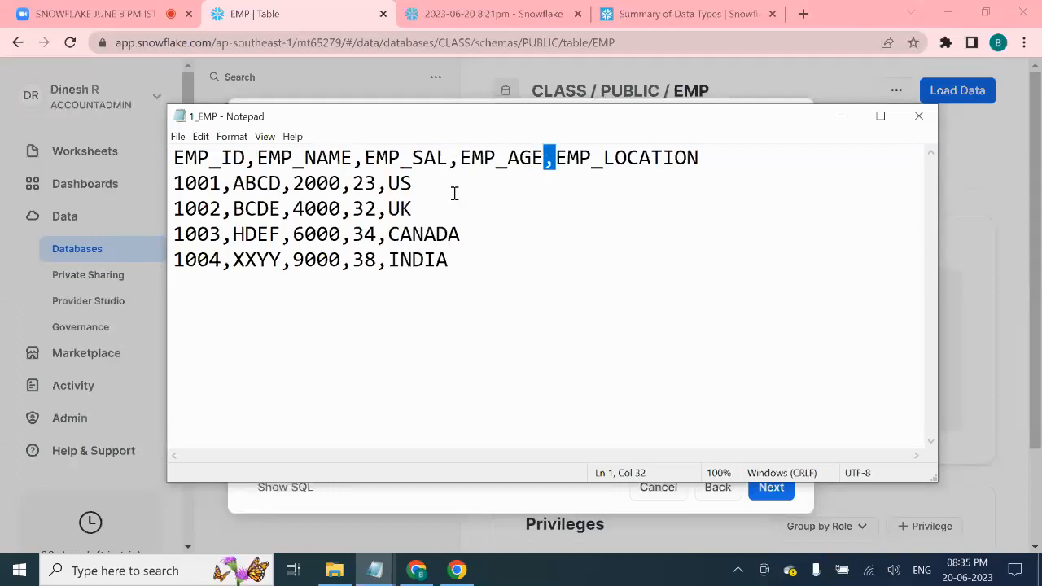
{"action": "left_click_drag", "start_coordinate": [174, 183], "coordinate": [474, 262]}
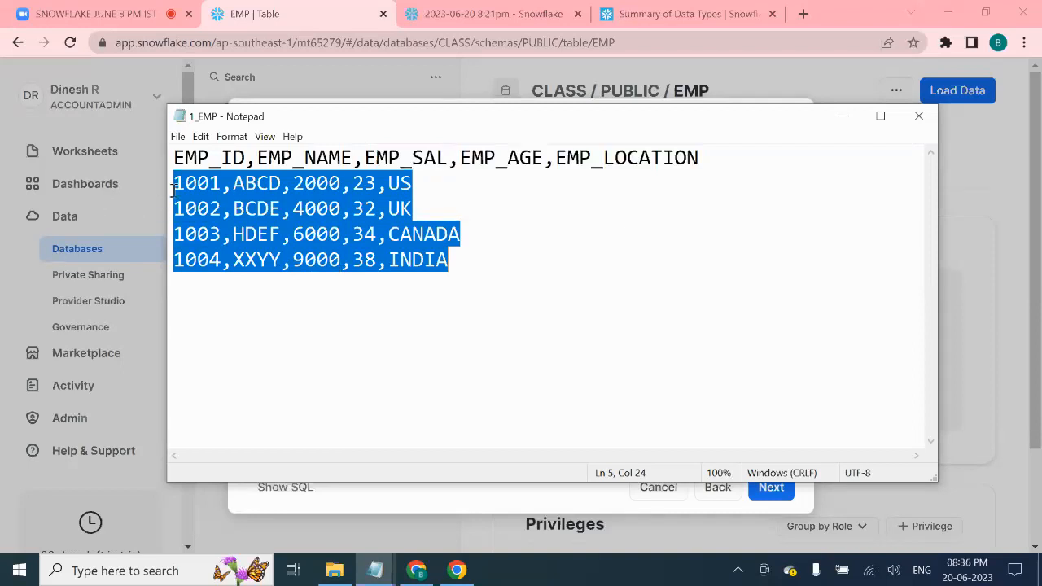
- Highlight the commas separating fields in the 1001–1004 data rows, then select the whole file
{"action": "triple_click", "coordinate": [237, 154]}
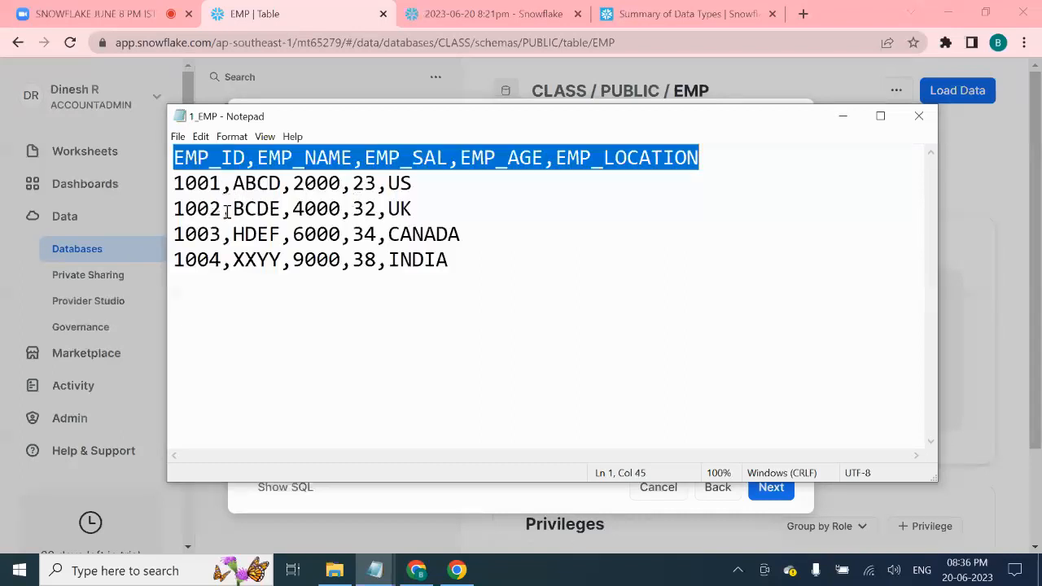
{"action": "left_click_drag", "start_coordinate": [233, 183], "coordinate": [227, 187]}
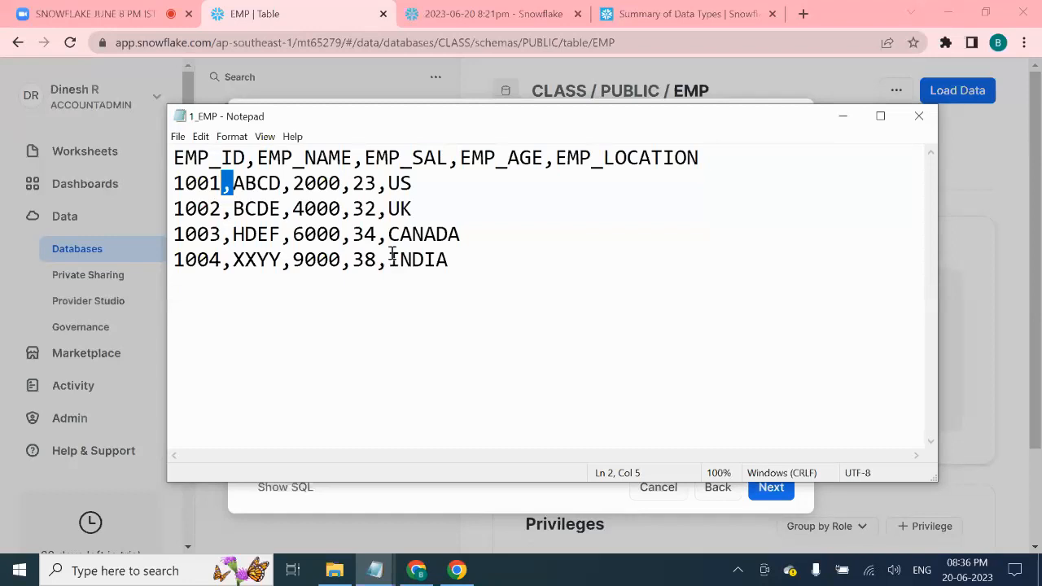
{"action": "double_click", "coordinate": [382, 211]}
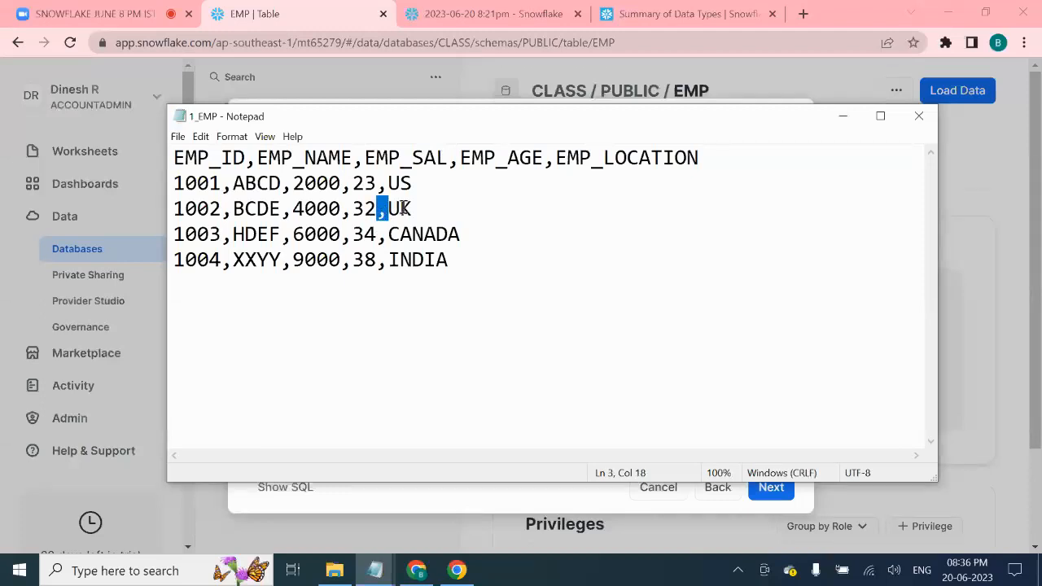
{"action": "left_click", "coordinate": [388, 263]}
{"action": "double_click", "coordinate": [382, 261]}
{"action": "left_click", "coordinate": [388, 235]}
{"action": "double_click", "coordinate": [381, 236]}
{"action": "double_click", "coordinate": [345, 236]}
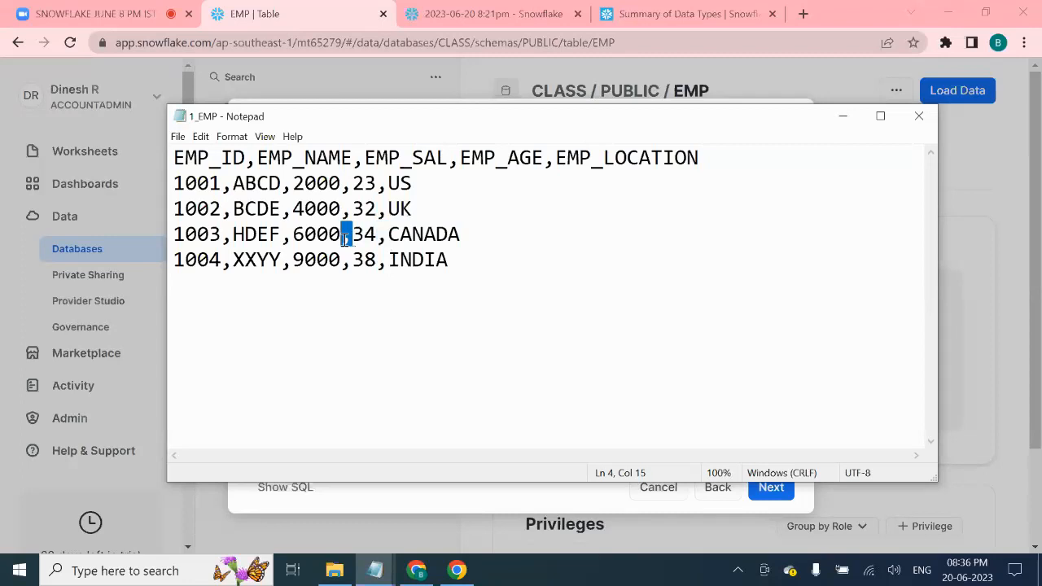
{"action": "left_click", "coordinate": [348, 261]}
{"action": "double_click", "coordinate": [286, 261]}
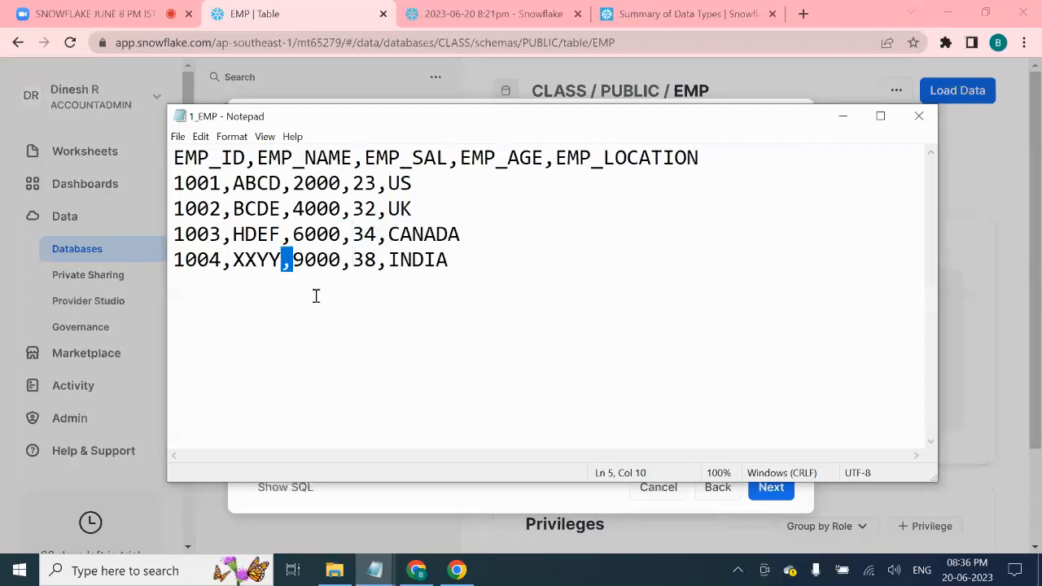
{"action": "left_click", "coordinate": [469, 259]}
{"action": "left_click_drag", "start_coordinate": [461, 259], "coordinate": [166, 158]}
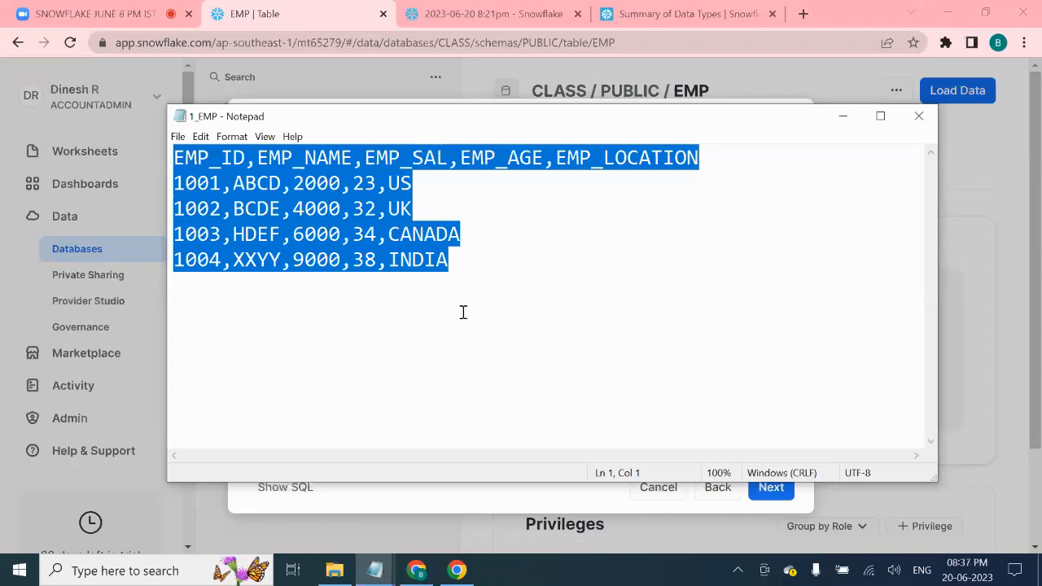
- Replace the commas after 1002 and BCDE on the 1002 row with '|' separators
{"action": "left_click", "coordinate": [372, 256]}
{"action": "left_click", "coordinate": [422, 182]}
{"action": "left_click_drag", "start_coordinate": [423, 181], "coordinate": [163, 184]}
{"action": "left_click_drag", "start_coordinate": [234, 210], "coordinate": [223, 212]}
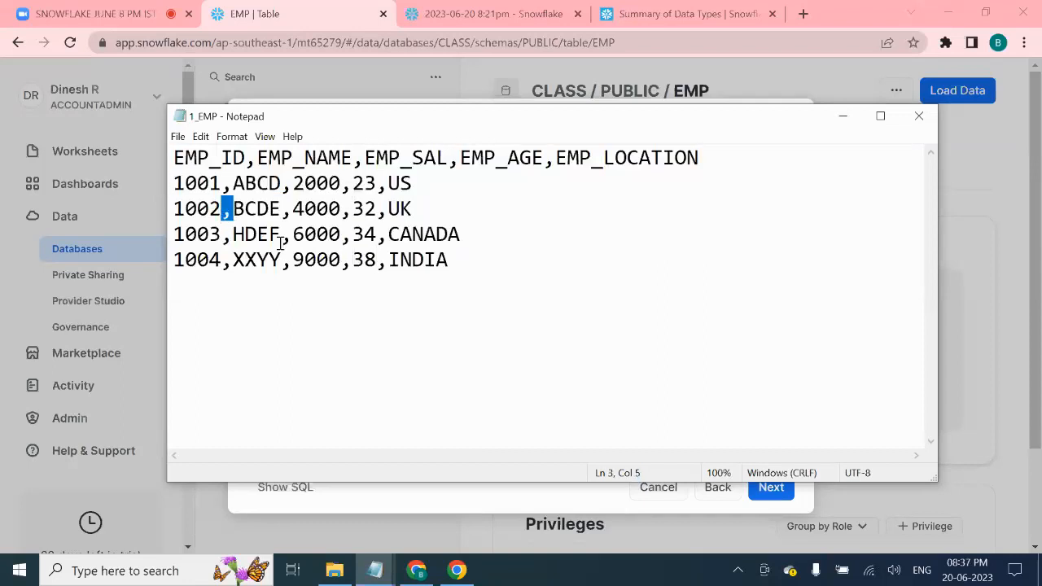
{"action": "type", "text": "|"}
{"action": "left_click_drag", "start_coordinate": [292, 214], "coordinate": [284, 214]}
{"action": "type", "text": "|"}
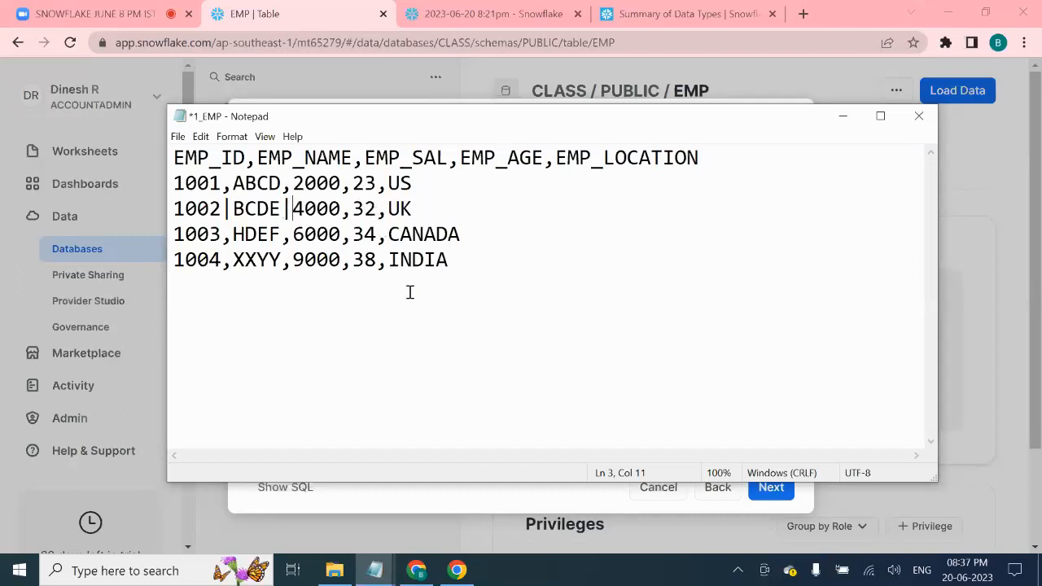
- Restore commas on the 1002 row in place of the pipes, then return to the Snowflake load dialog
{"action": "key", "text": "ctrl+z"}
{"action": "key", "text": "ctrl+z"}
{"action": "left_click", "coordinate": [221, 209]}
{"action": "left_click", "coordinate": [232, 211]}
{"action": "key", "text": "BackSpace"}
{"action": "type", "text": ","}
{"action": "left_click_drag", "start_coordinate": [486, 263], "coordinate": [97, 160]}
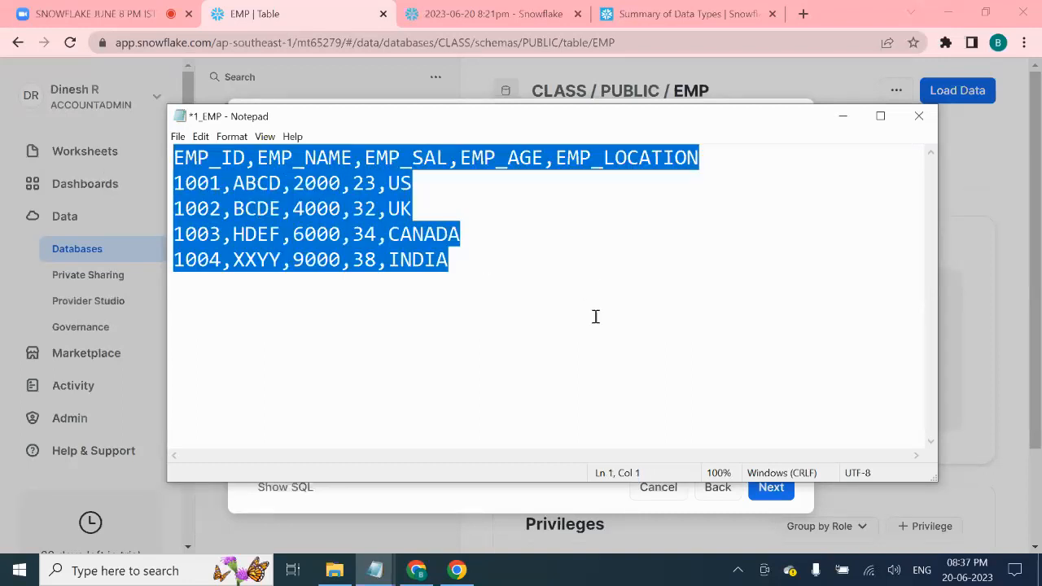
{"action": "left_click", "coordinate": [525, 487]}
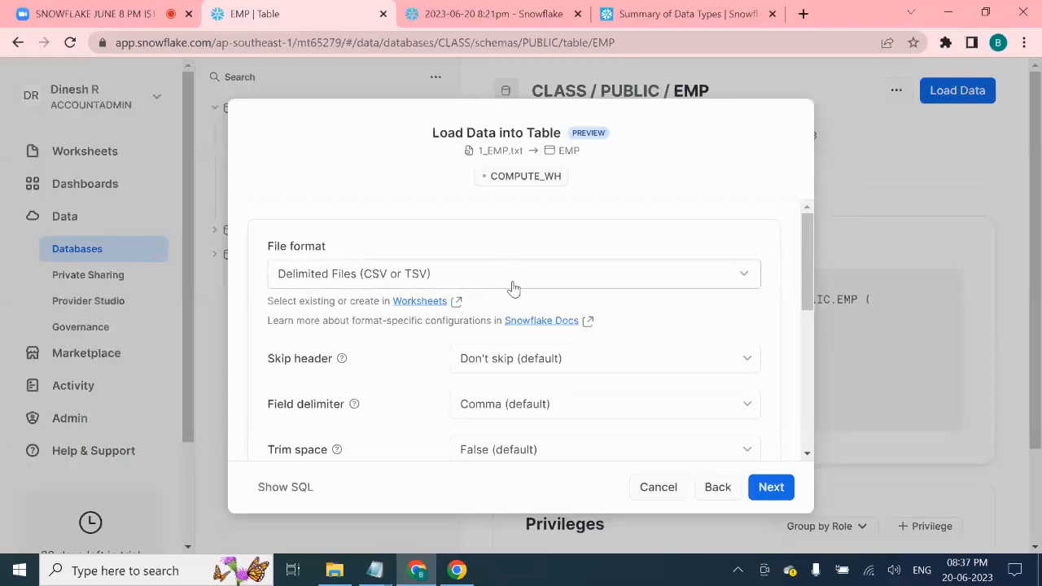
- Bring the edited 1_EMP file forward and highlight its header row and four data rows
{"action": "scroll", "coordinate": [655, 283], "scroll_direction": "down", "scroll_amount": 2}
{"action": "scroll", "coordinate": [658, 284], "scroll_direction": "up", "scroll_amount": 2}
{"action": "scroll", "coordinate": [589, 356], "scroll_direction": "down", "scroll_amount": 1}
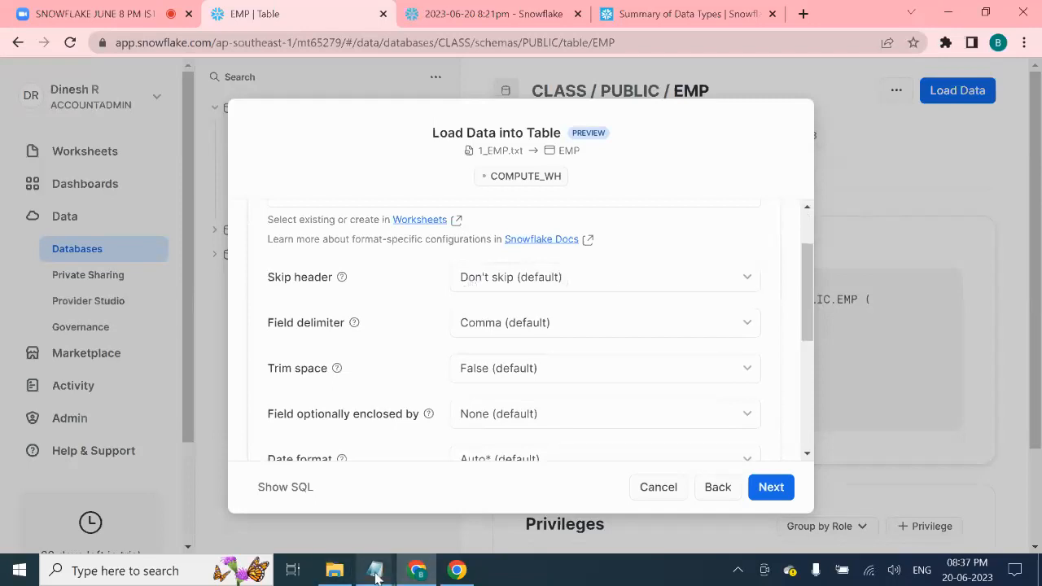
{"action": "mouse_move", "coordinate": [374, 570]}
{"action": "left_click", "coordinate": [482, 495]}
{"action": "left_click", "coordinate": [530, 192]}
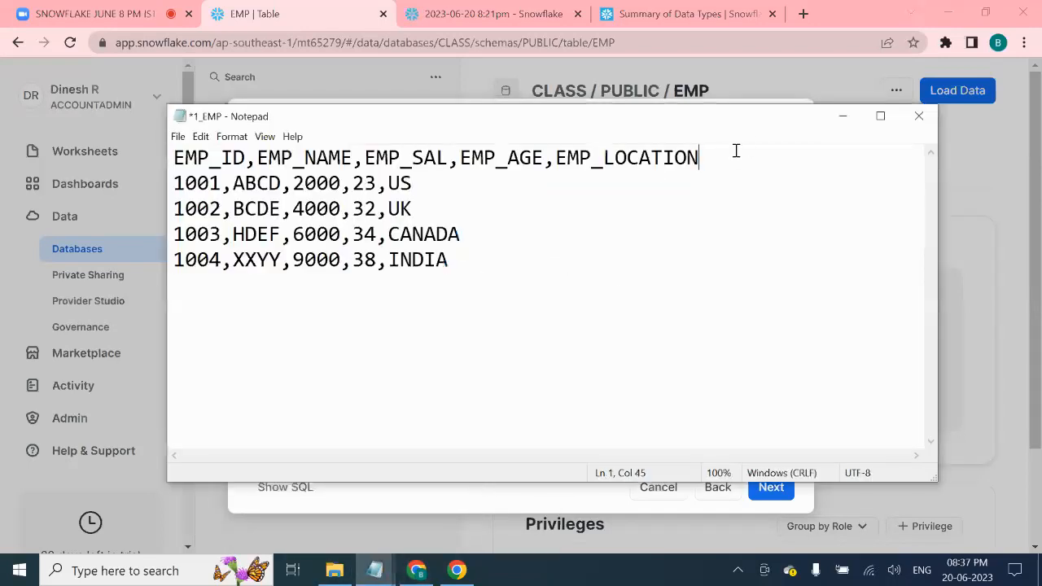
{"action": "left_click_drag", "start_coordinate": [736, 152], "coordinate": [156, 162]}
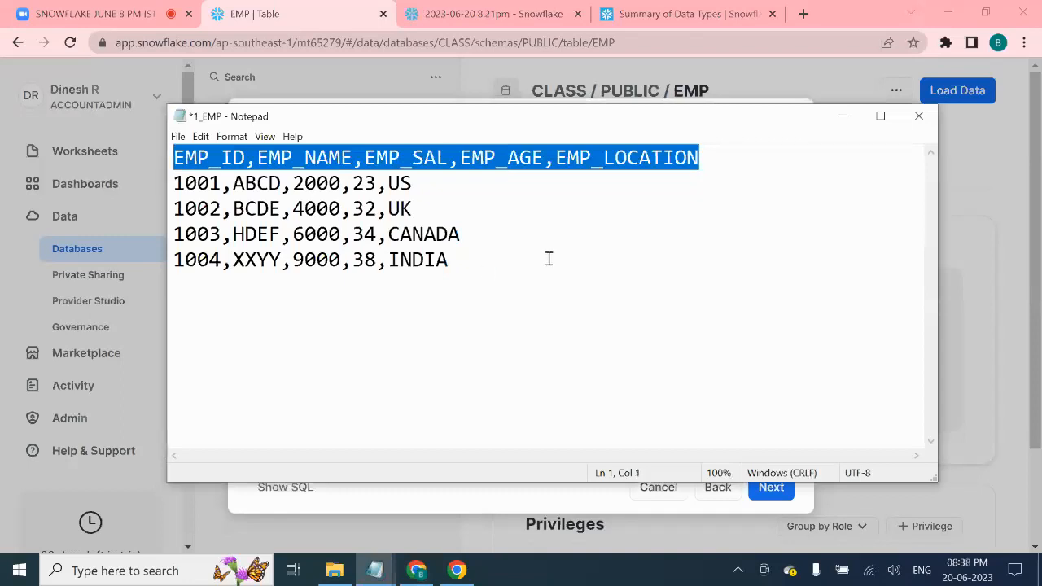
{"action": "left_click_drag", "start_coordinate": [483, 260], "coordinate": [173, 184]}
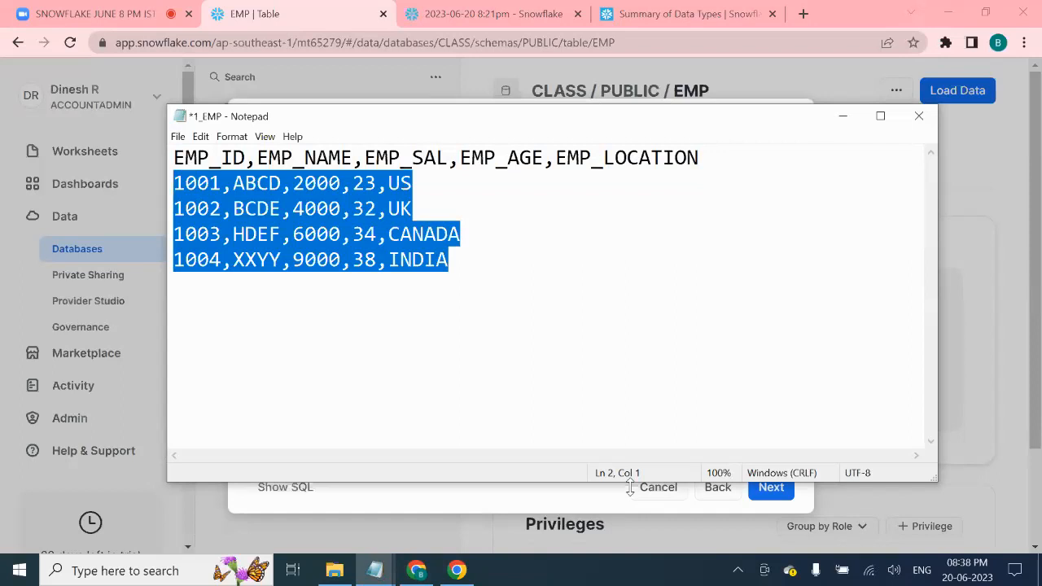
- In the load dialog, try a Custom header count of 3, then settle on Skip one line
{"action": "left_click", "coordinate": [427, 521]}
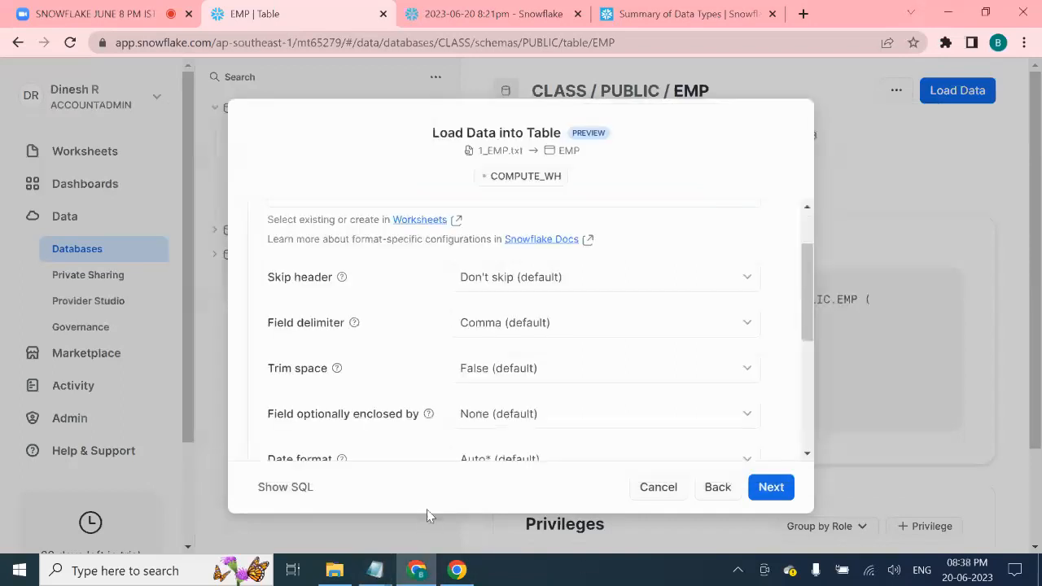
{"action": "left_click", "coordinate": [605, 279]}
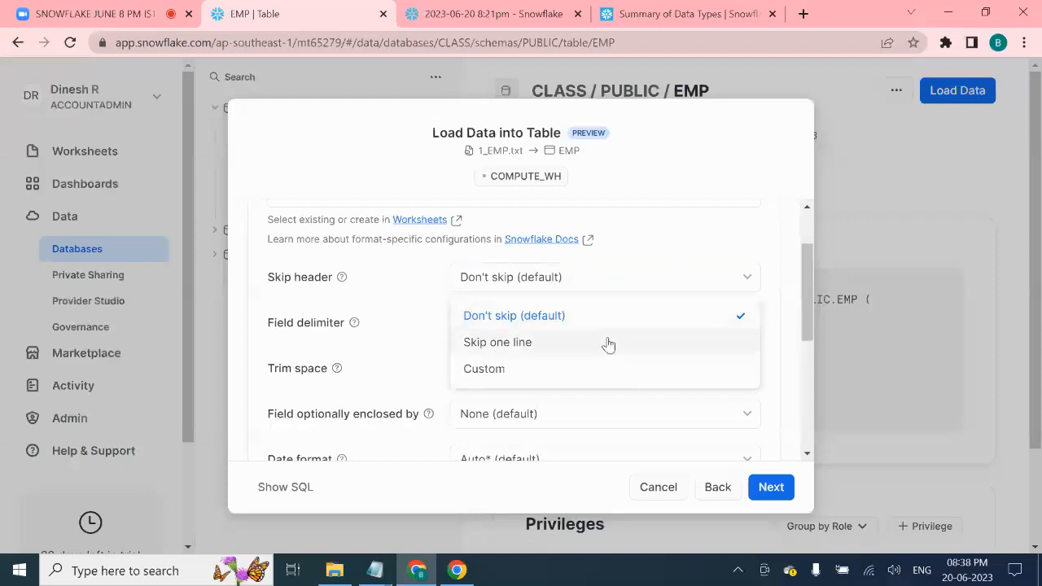
{"action": "left_click", "coordinate": [595, 371]}
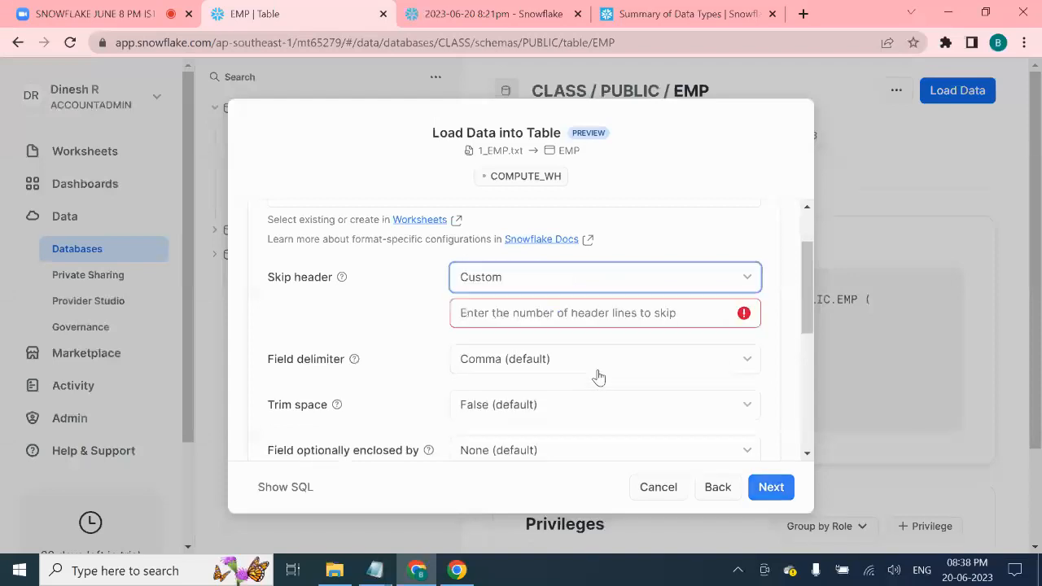
{"action": "left_click", "coordinate": [584, 311]}
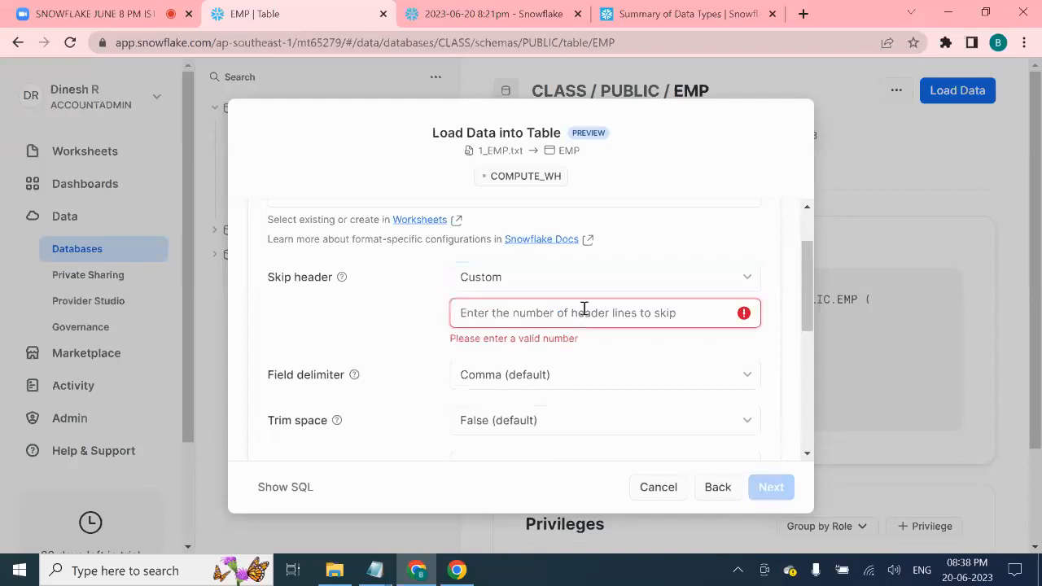
{"action": "type", "text": "2"}
{"action": "key", "text": "BackSpace"}
{"action": "type", "text": "3"}
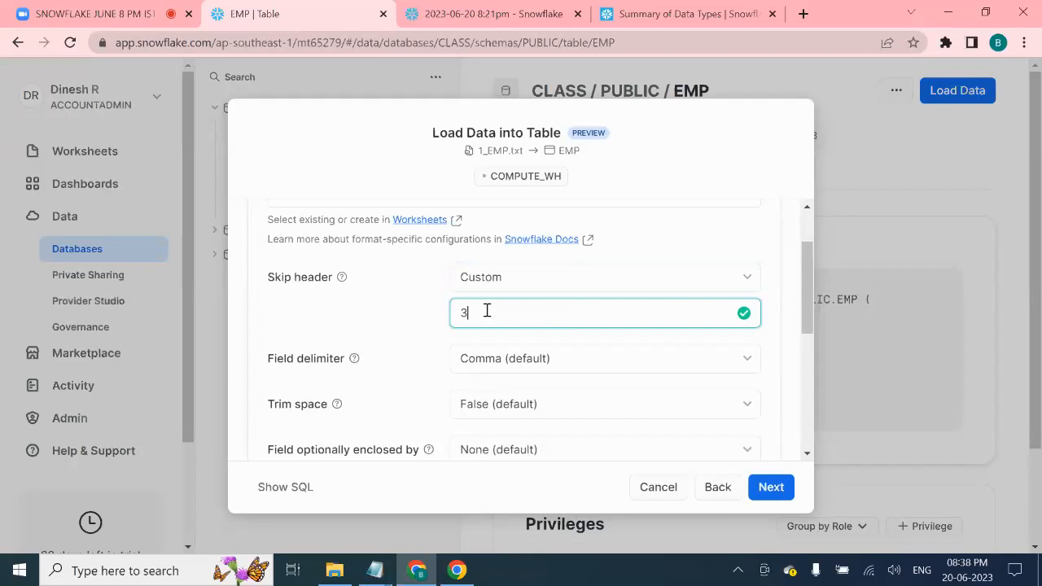
{"action": "left_click", "coordinate": [575, 283]}
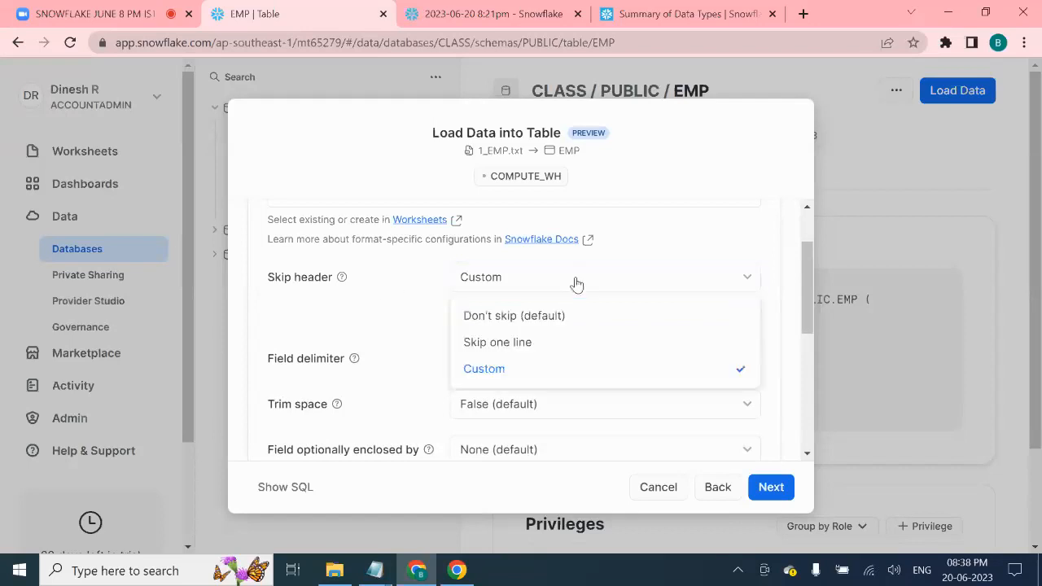
{"action": "left_click", "coordinate": [555, 343]}
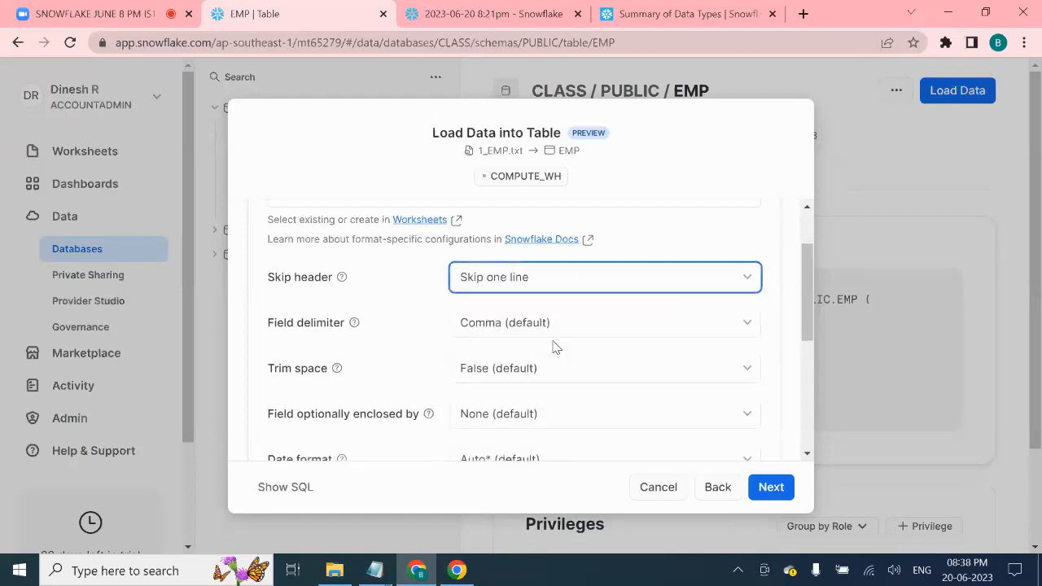
{"action": "left_click", "coordinate": [615, 279]}
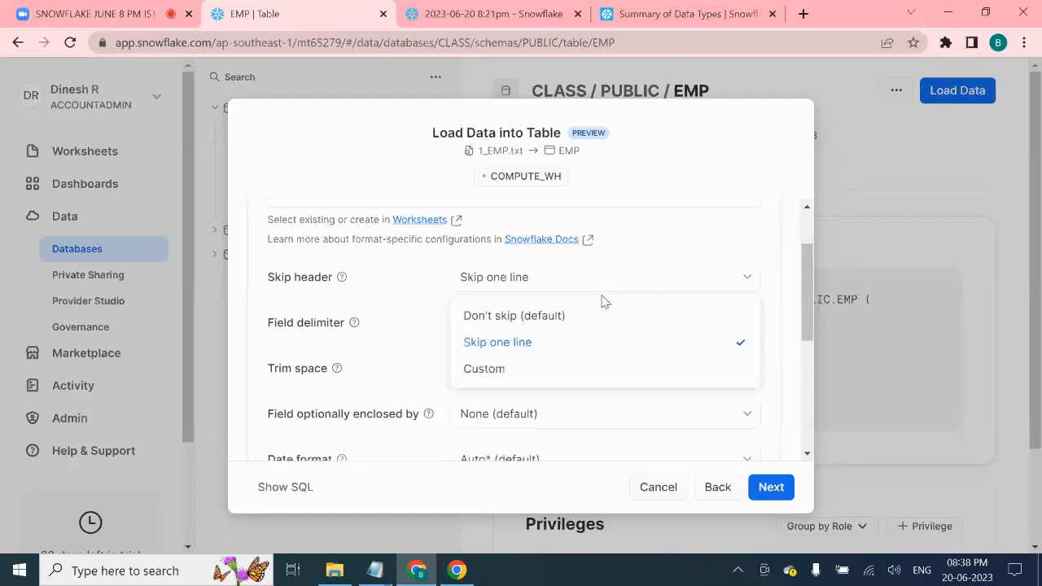
{"action": "left_click", "coordinate": [570, 339]}
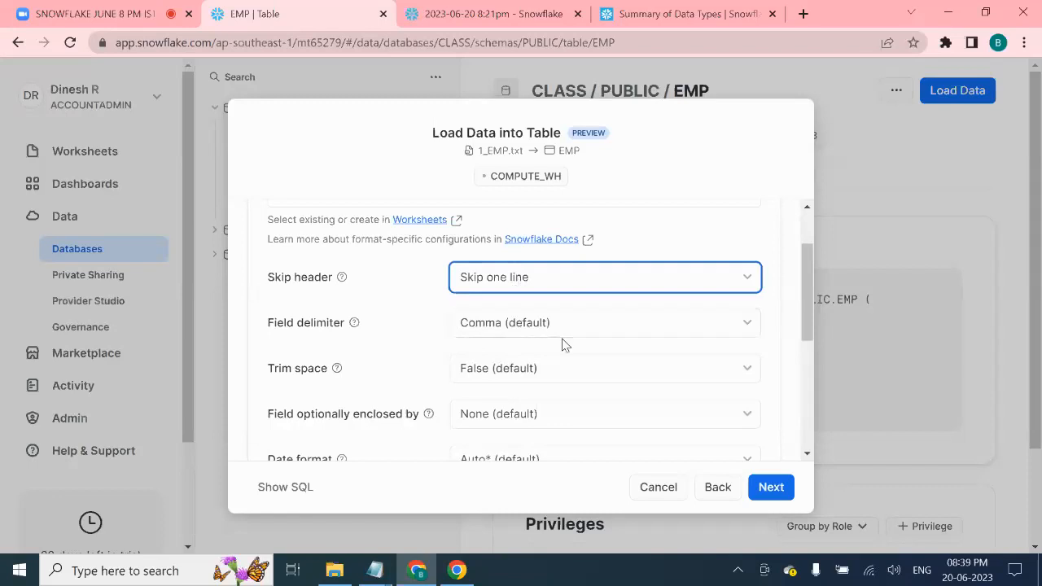
{"action": "left_click", "coordinate": [726, 327]}
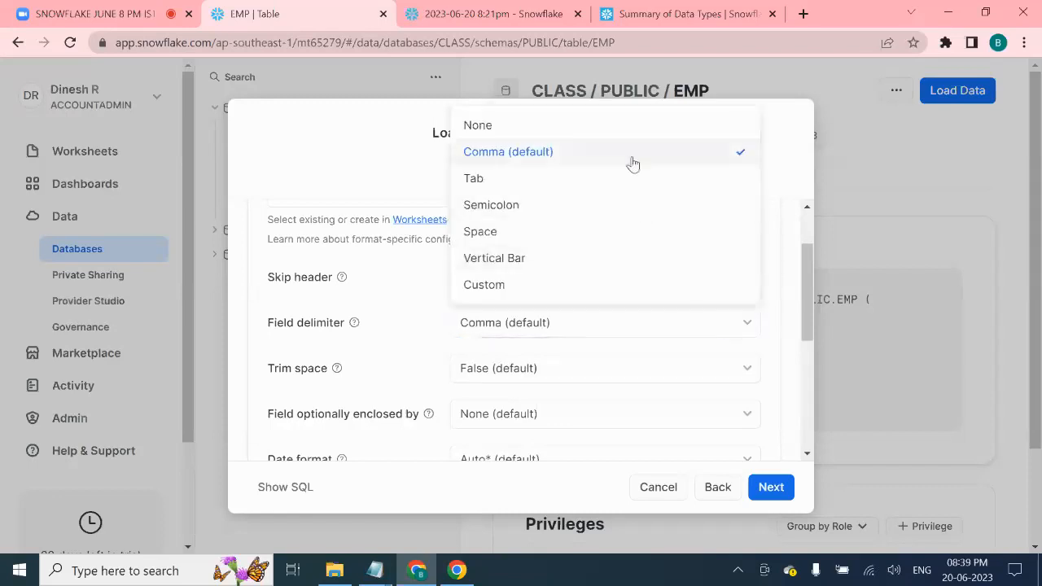
{"action": "mouse_move", "coordinate": [376, 572]}
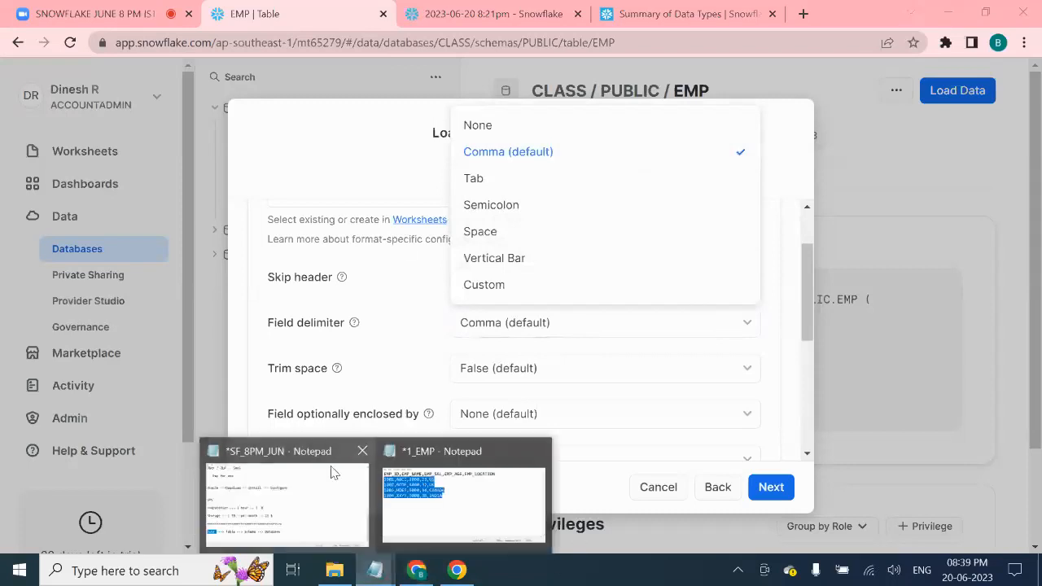
{"action": "left_click", "coordinate": [332, 472]}
{"action": "left_click", "coordinate": [475, 502]}
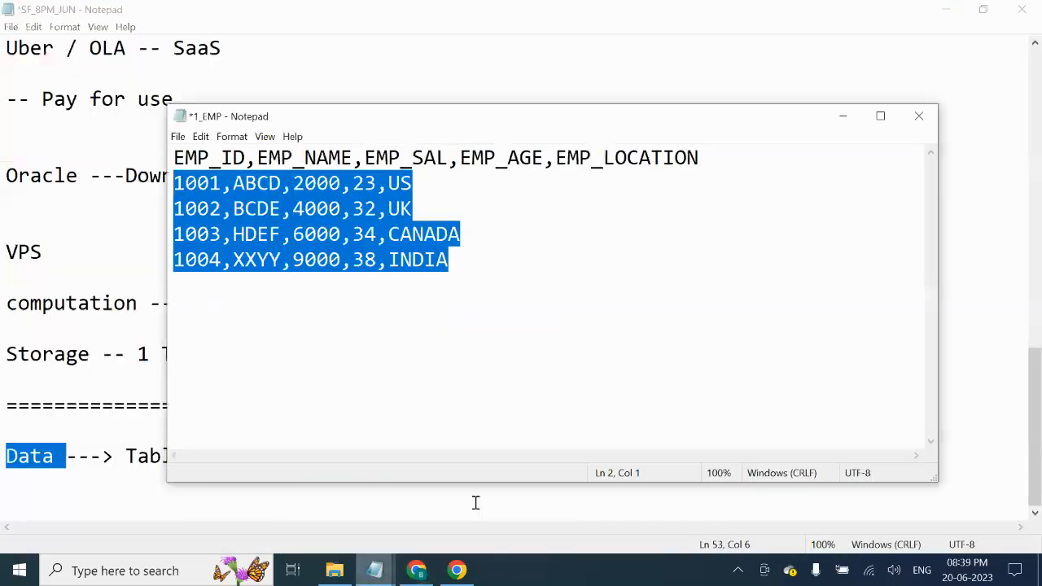
{"action": "left_click", "coordinate": [363, 212]}
{"action": "left_click_drag", "start_coordinate": [354, 192], "coordinate": [344, 190]}
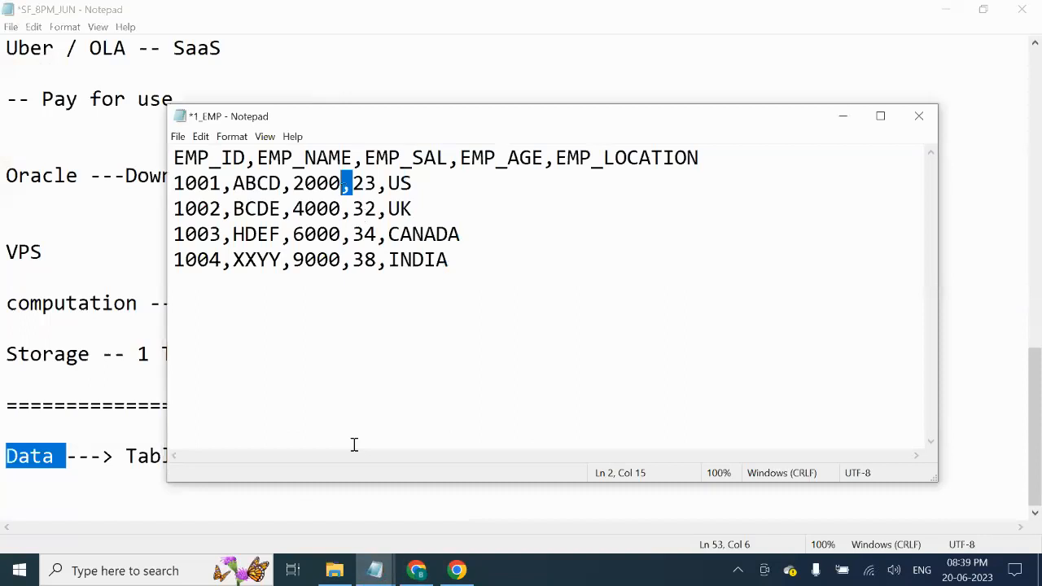
{"action": "left_click", "coordinate": [417, 572]}
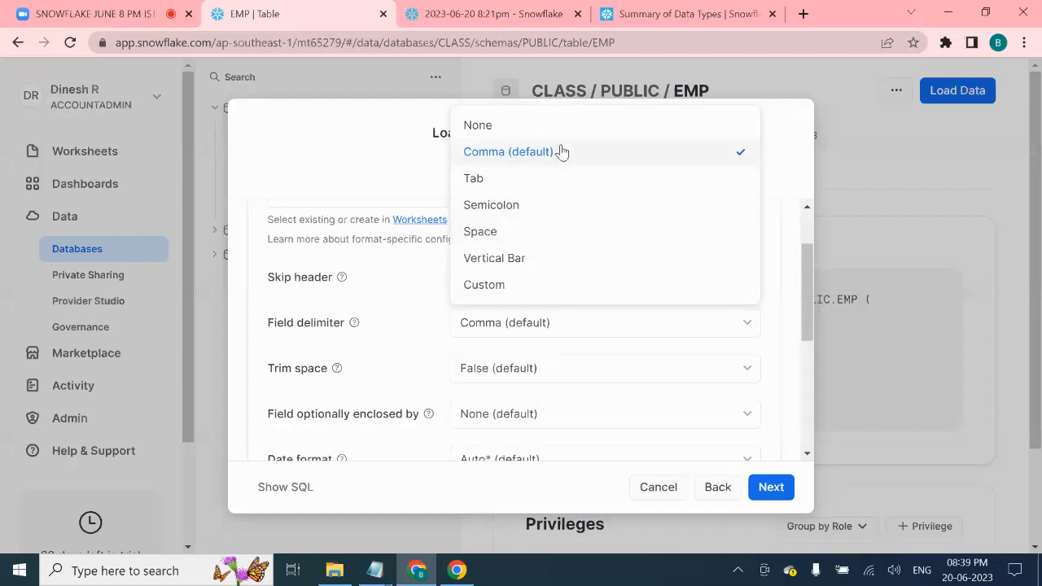
{"action": "left_click", "coordinate": [340, 195]}
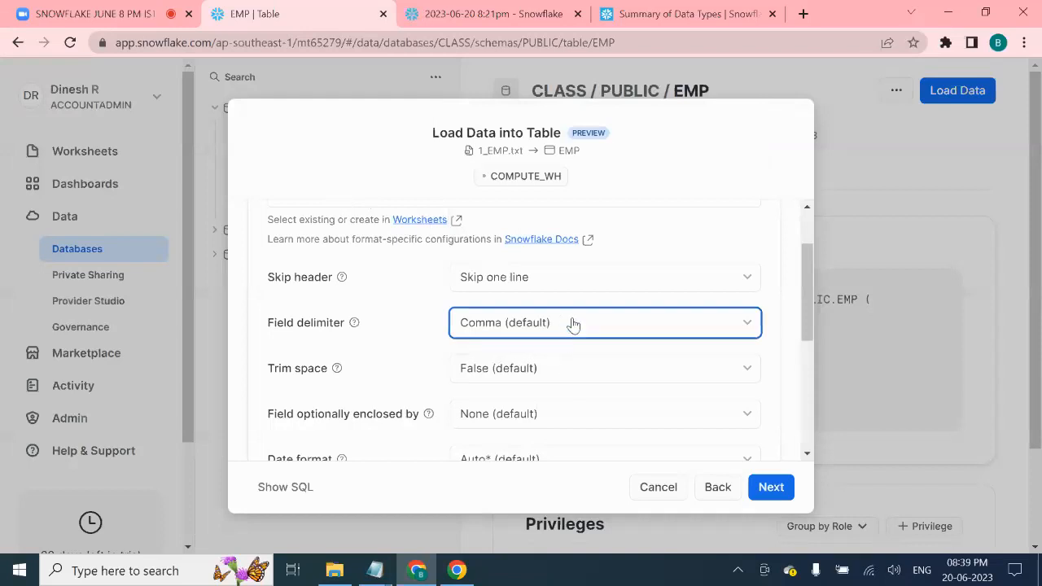
{"action": "scroll", "coordinate": [616, 328], "scroll_direction": "down", "scroll_amount": 1}
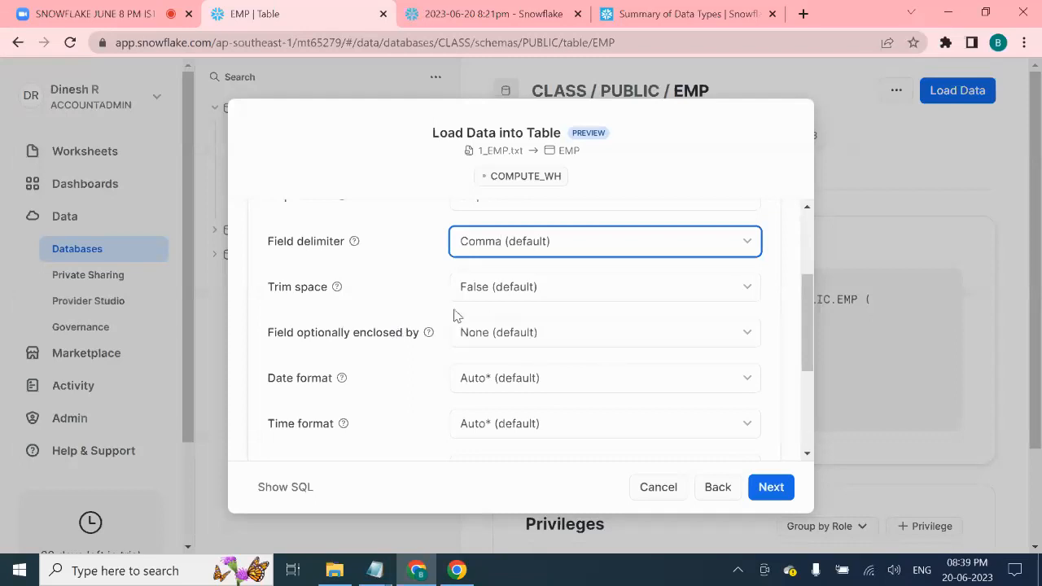
{"action": "scroll", "coordinate": [572, 362], "scroll_direction": "down", "scroll_amount": 2}
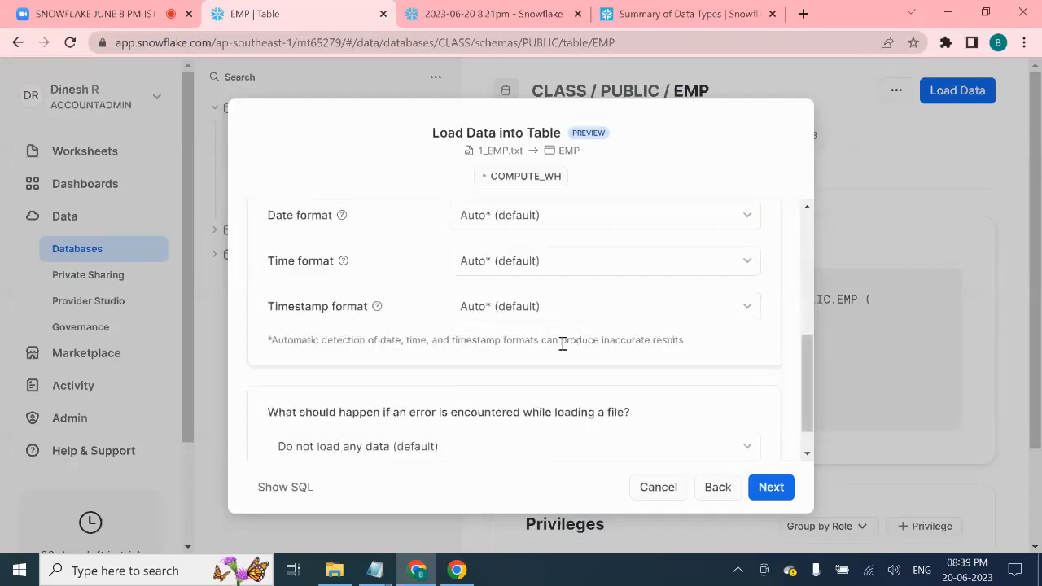
{"action": "scroll", "coordinate": [570, 361], "scroll_direction": "up", "scroll_amount": 1}
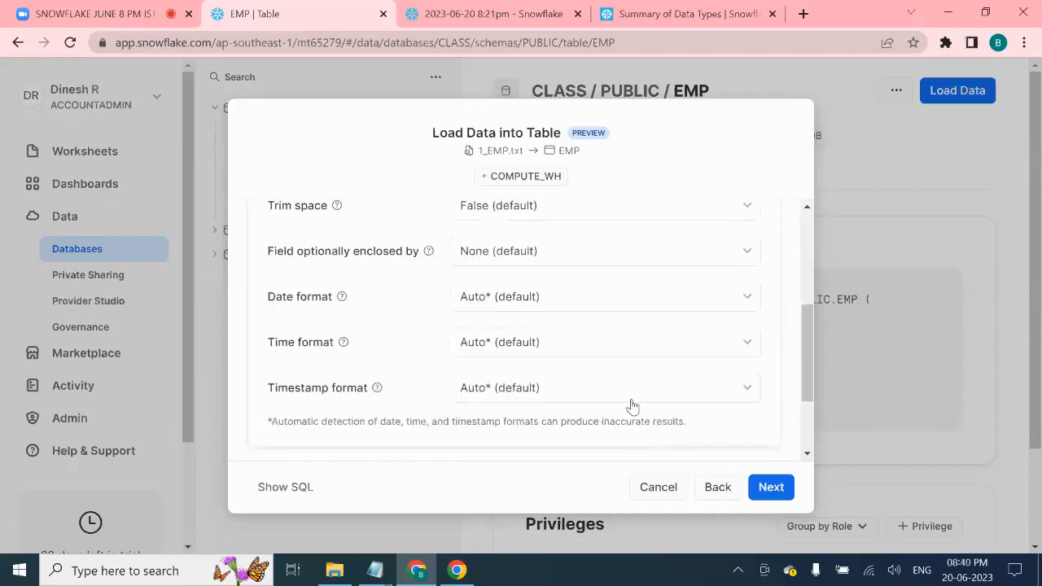
{"action": "scroll", "coordinate": [630, 403], "scroll_direction": "down", "scroll_amount": 1}
{"action": "scroll", "coordinate": [632, 399], "scroll_direction": "down", "scroll_amount": 1}
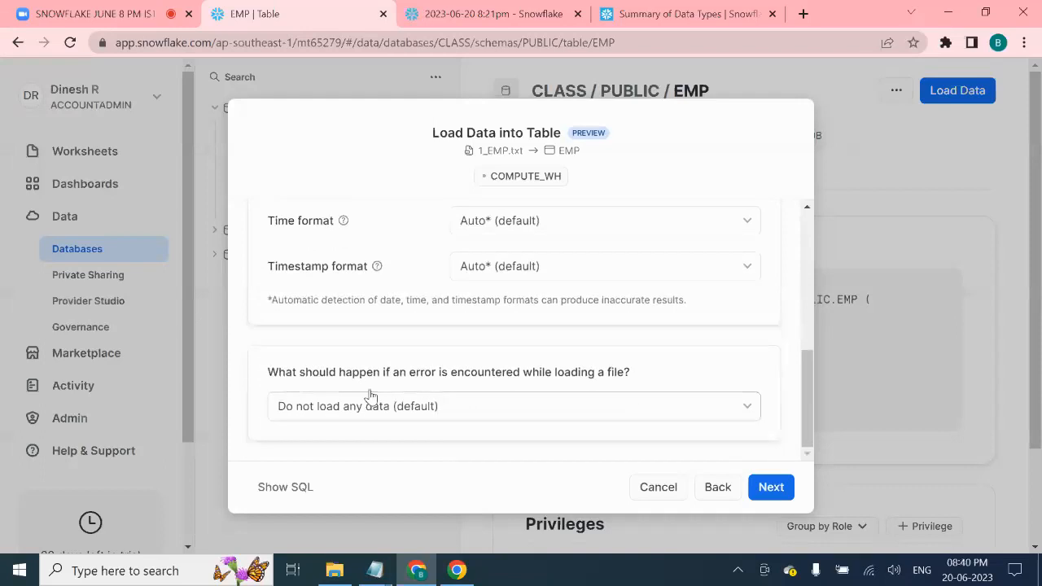
{"action": "scroll", "coordinate": [558, 373], "scroll_direction": "up", "scroll_amount": 4}
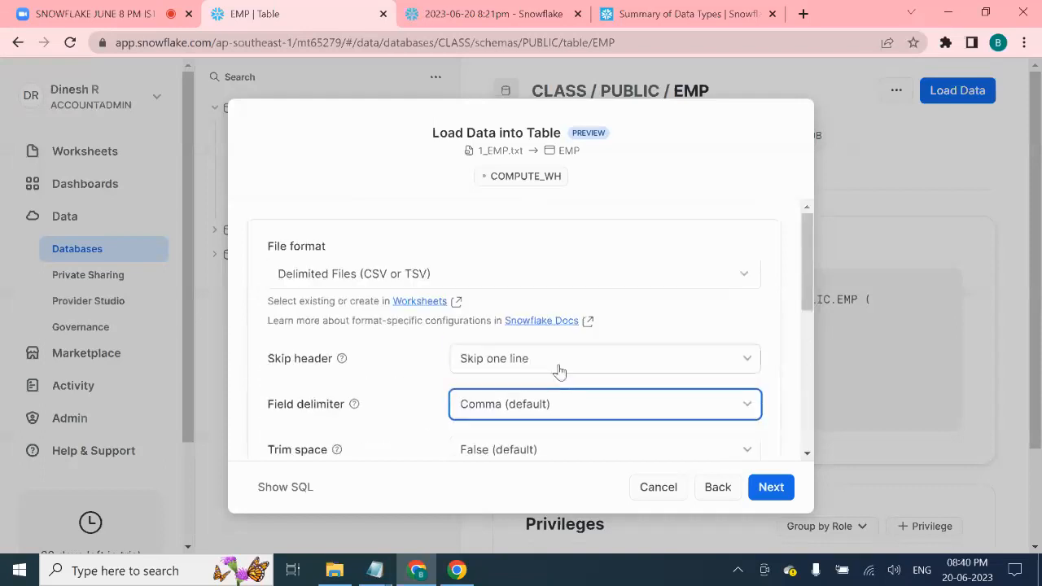
{"action": "scroll", "coordinate": [574, 354], "scroll_direction": "down", "scroll_amount": 1}
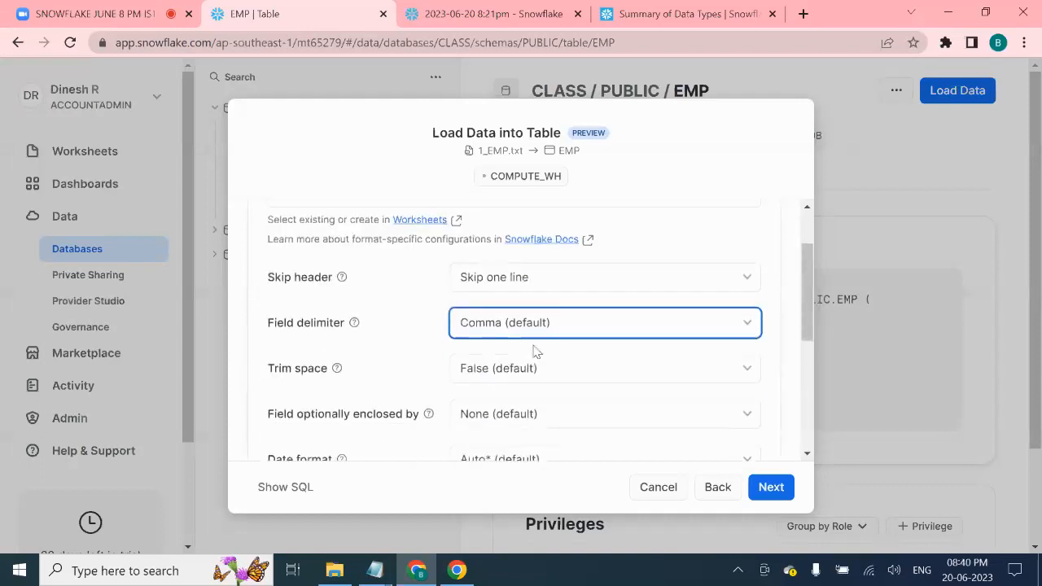
{"action": "scroll", "coordinate": [547, 344], "scroll_direction": "down", "scroll_amount": 4}
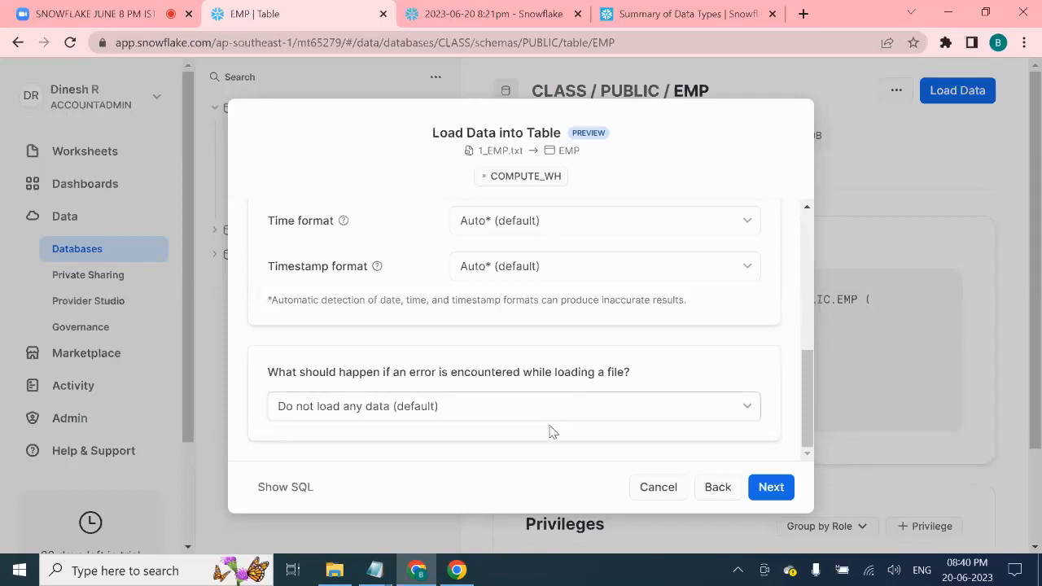
{"action": "left_click", "coordinate": [551, 410]}
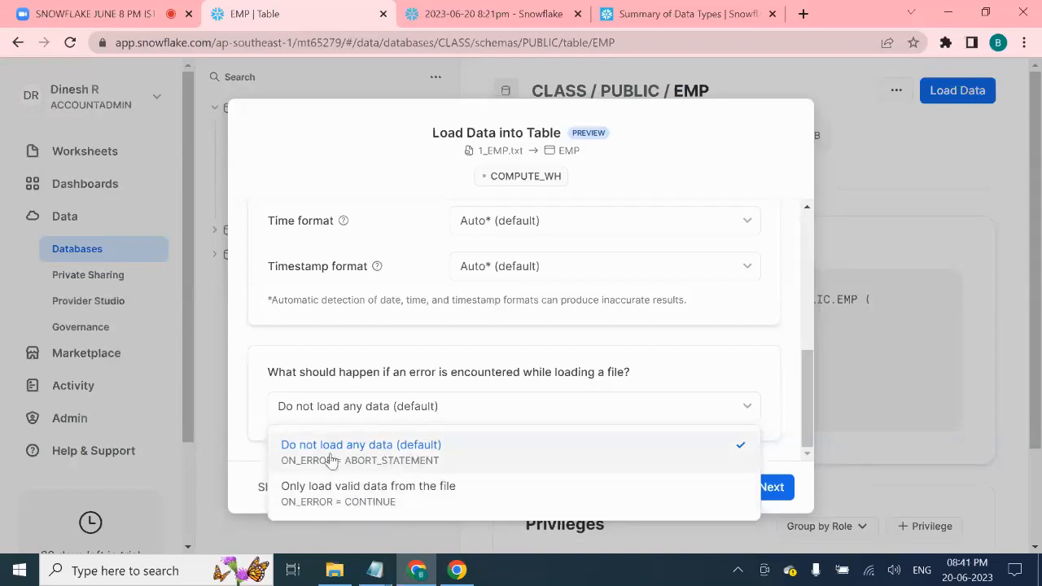
{"action": "left_click", "coordinate": [448, 461]}
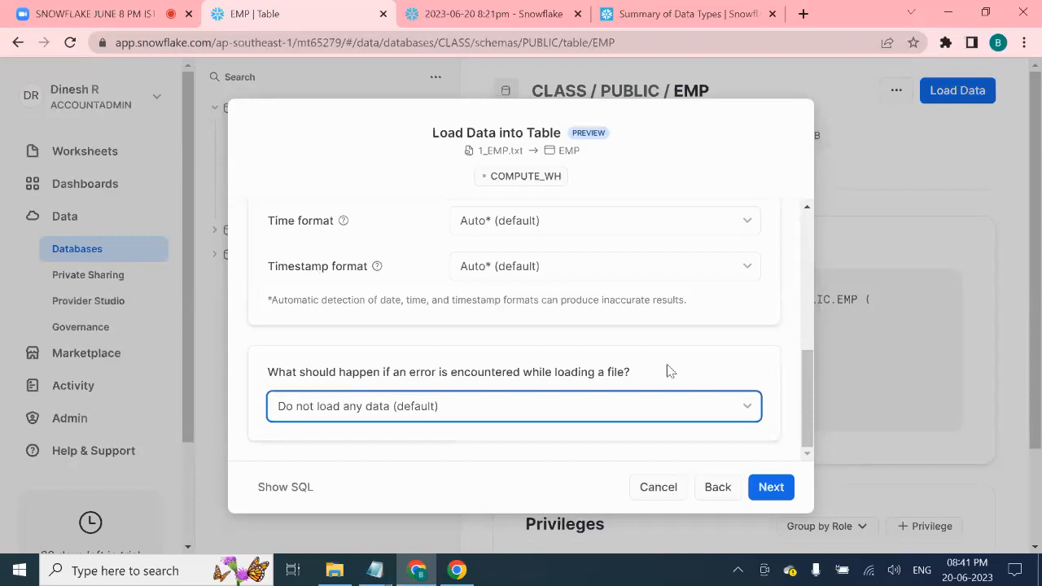
{"action": "scroll", "coordinate": [669, 384], "scroll_direction": "up", "scroll_amount": 1}
{"action": "scroll", "coordinate": [665, 379], "scroll_direction": "up", "scroll_amount": 5}
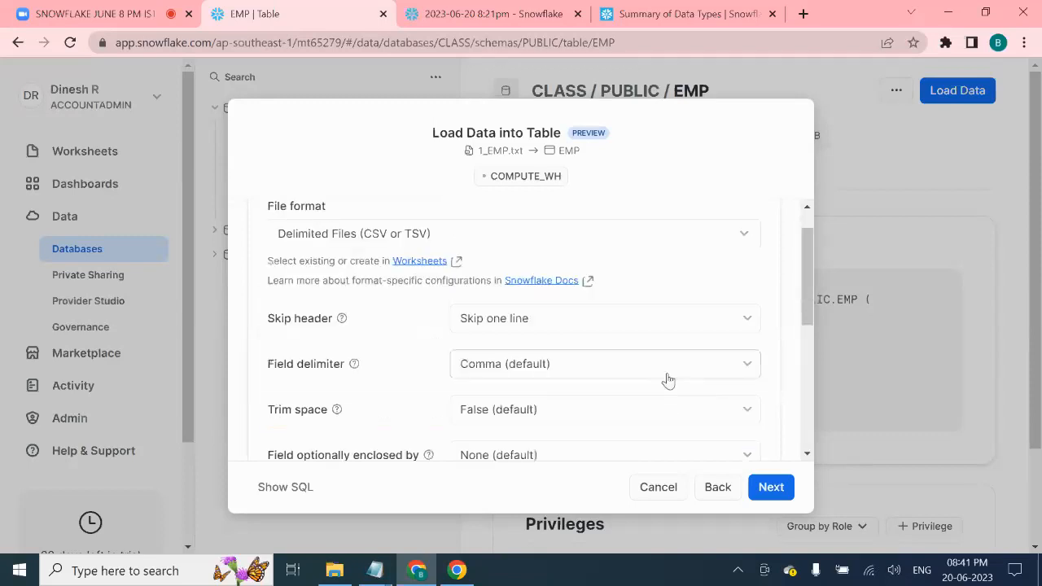
{"action": "scroll", "coordinate": [665, 379], "scroll_direction": "down", "scroll_amount": 6}
{"action": "scroll", "coordinate": [640, 326], "scroll_direction": "up", "scroll_amount": 5}
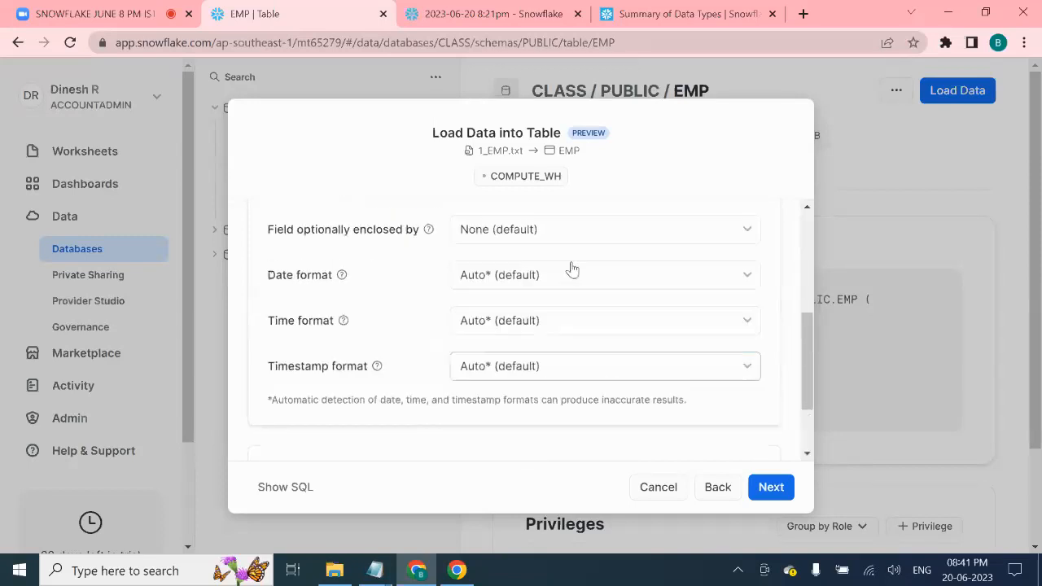
{"action": "scroll", "coordinate": [521, 431], "scroll_direction": "down", "scroll_amount": 5}
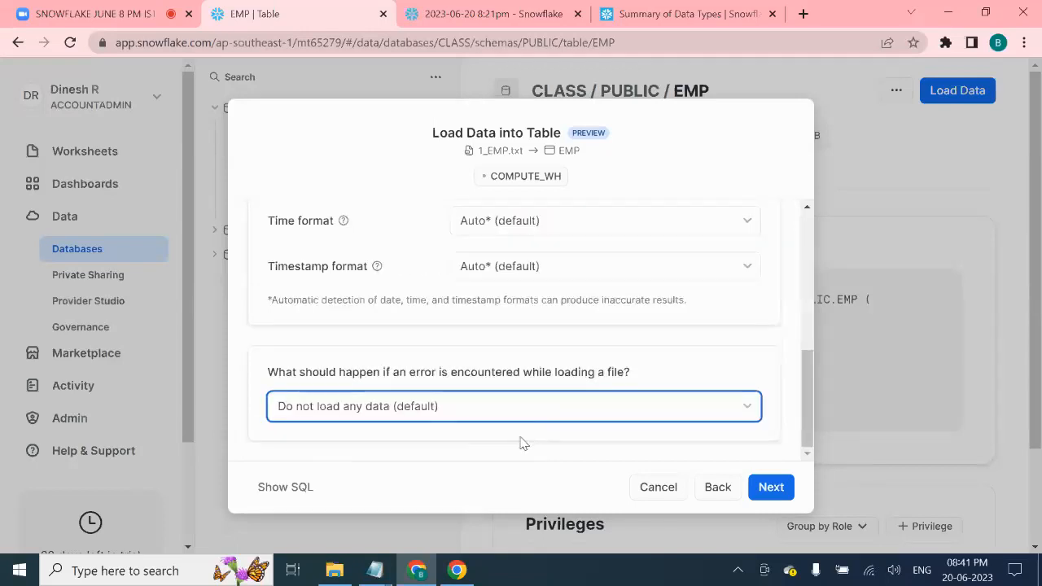
- Show the wizard's generated load SQL, copy the COPY INTO statement, and hide the SQL again
{"action": "left_click", "coordinate": [284, 489]}
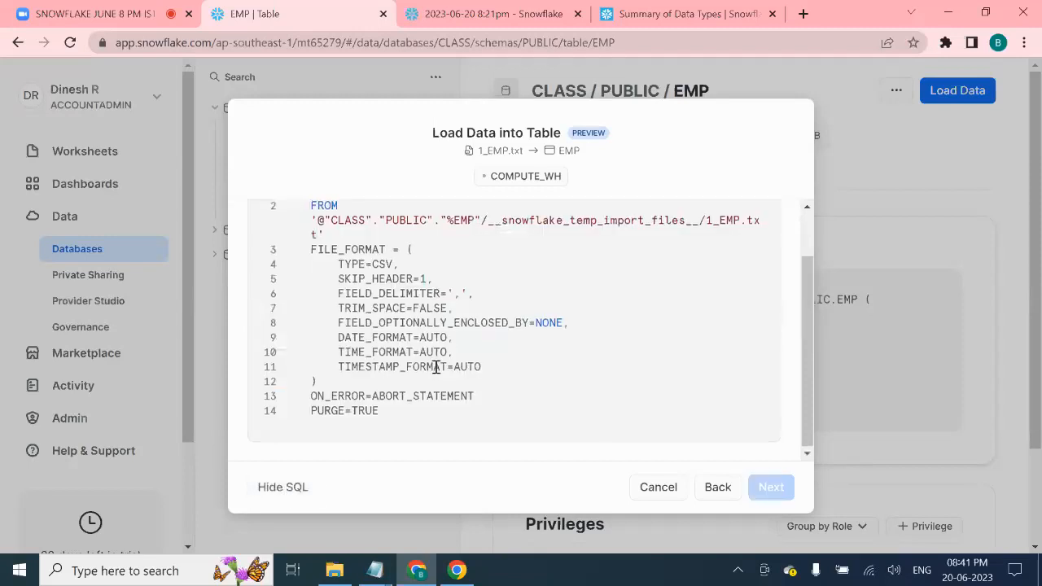
{"action": "scroll", "coordinate": [435, 366], "scroll_direction": "up", "scroll_amount": 2}
{"action": "left_click", "coordinate": [750, 234]}
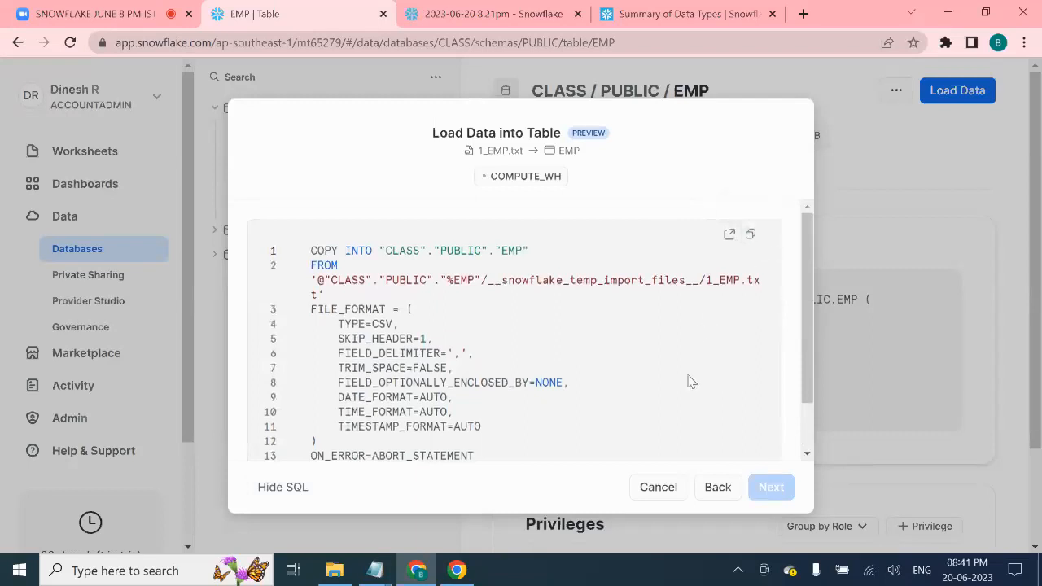
{"action": "left_click", "coordinate": [291, 488]}
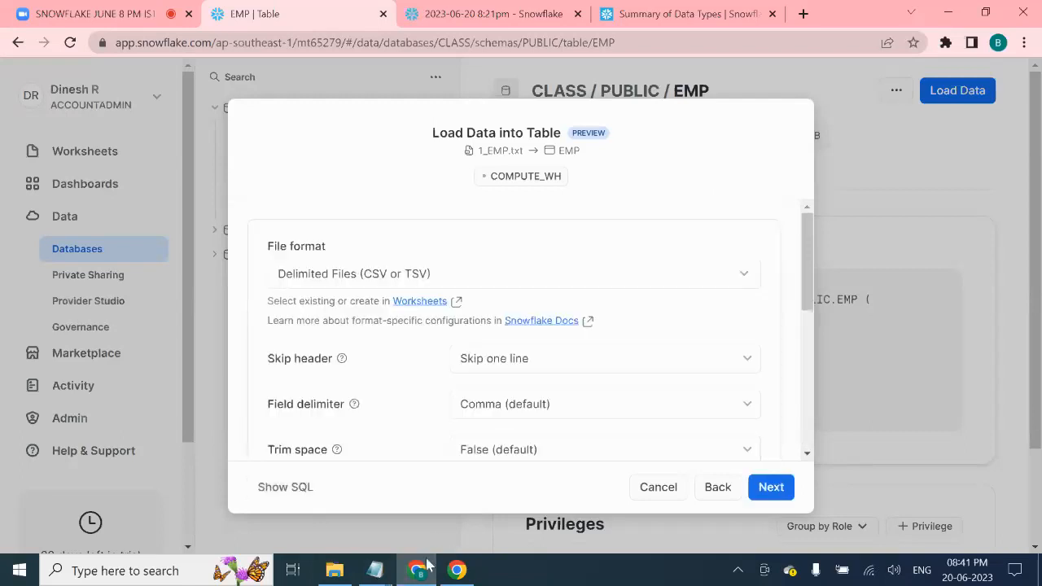
- Paste the COPY INTO statement into the SF_8PM_JUN notes, then return to Snowflake
{"action": "mouse_move", "coordinate": [379, 575]}
{"action": "left_click", "coordinate": [347, 541]}
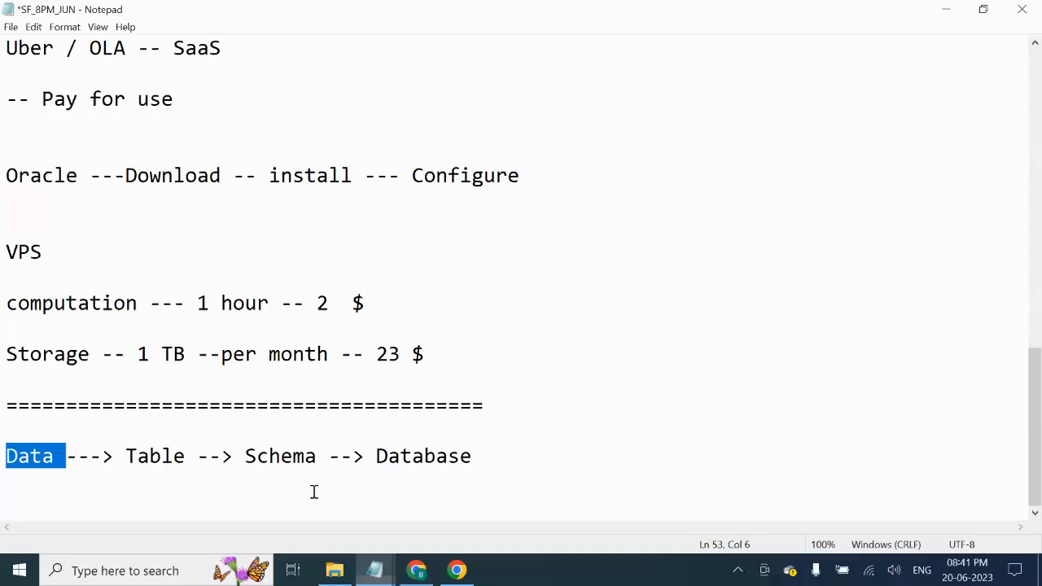
{"action": "left_click", "coordinate": [81, 511]}
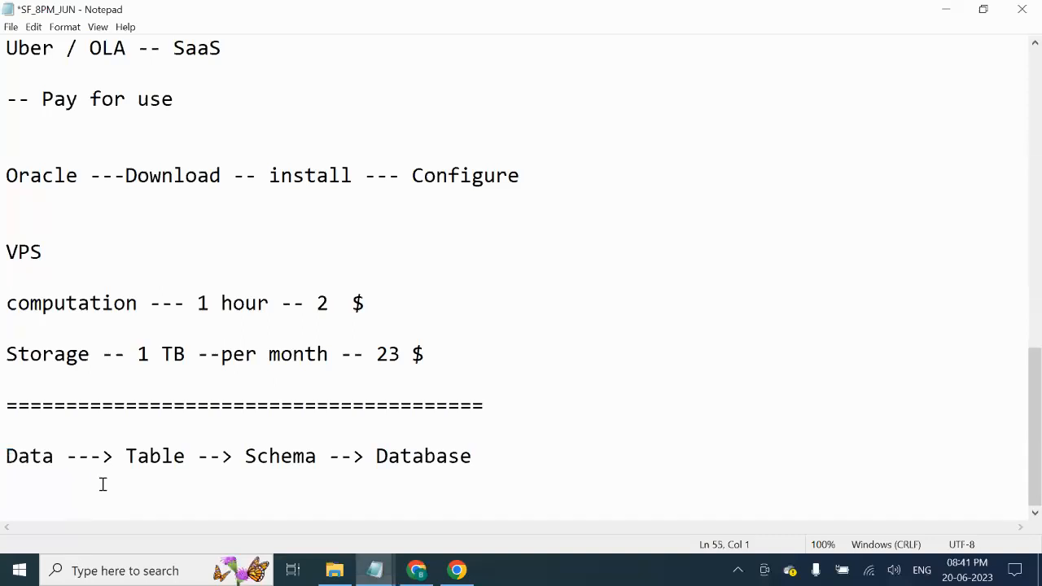
{"action": "key", "text": "ctrl+v"}
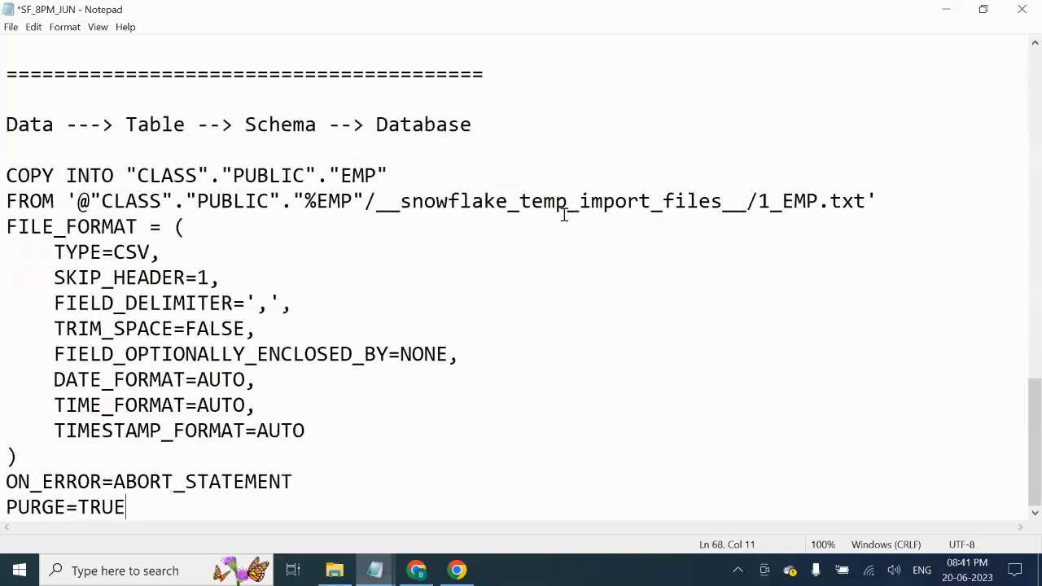
{"action": "key", "text": "Return"}
{"action": "key", "text": "Return"}
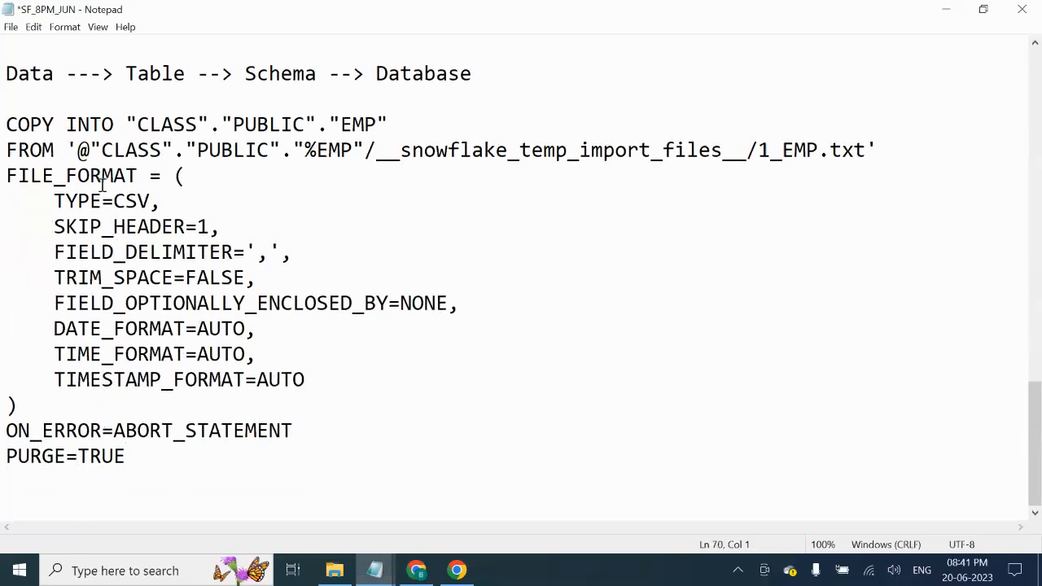
{"action": "left_click", "coordinate": [417, 574]}
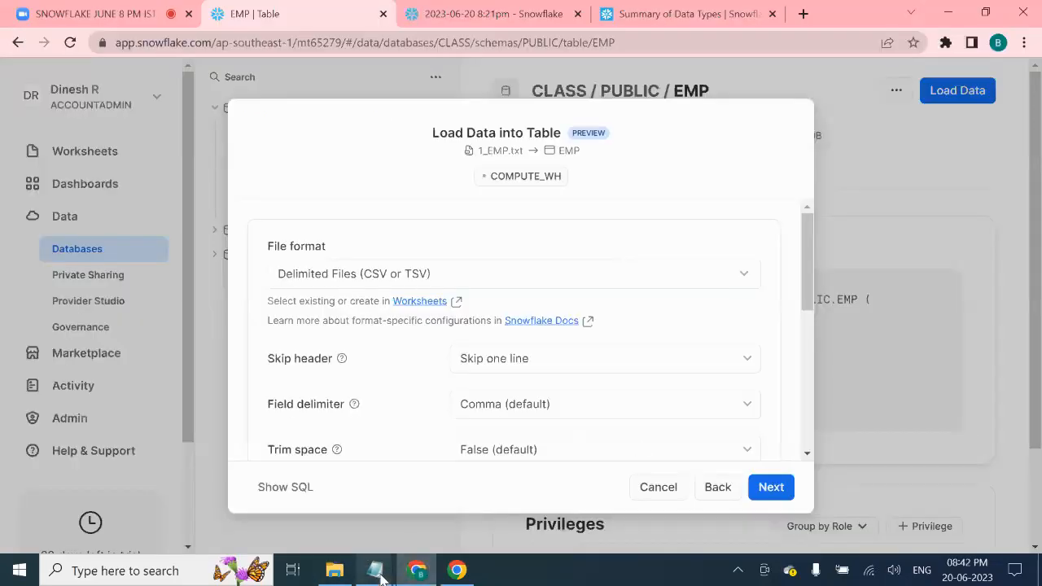
- In the SF_8PM_JUN notes, highlight the target table "CLASS"."PUBLIC"."EMP" and the FROM source path
{"action": "mouse_move", "coordinate": [375, 572]}
{"action": "left_click", "coordinate": [331, 526]}
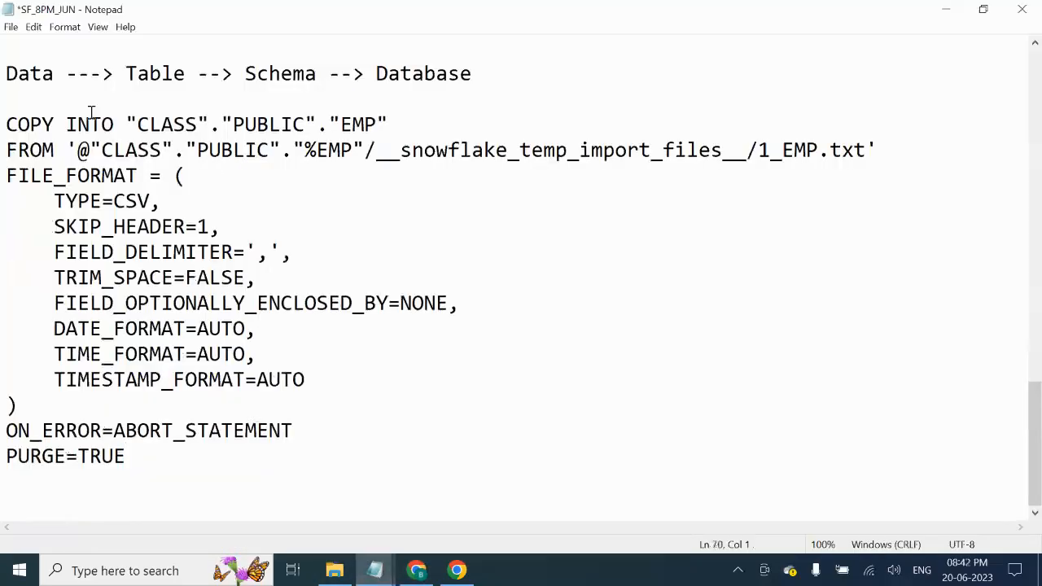
{"action": "left_click_drag", "start_coordinate": [128, 122], "coordinate": [388, 118]}
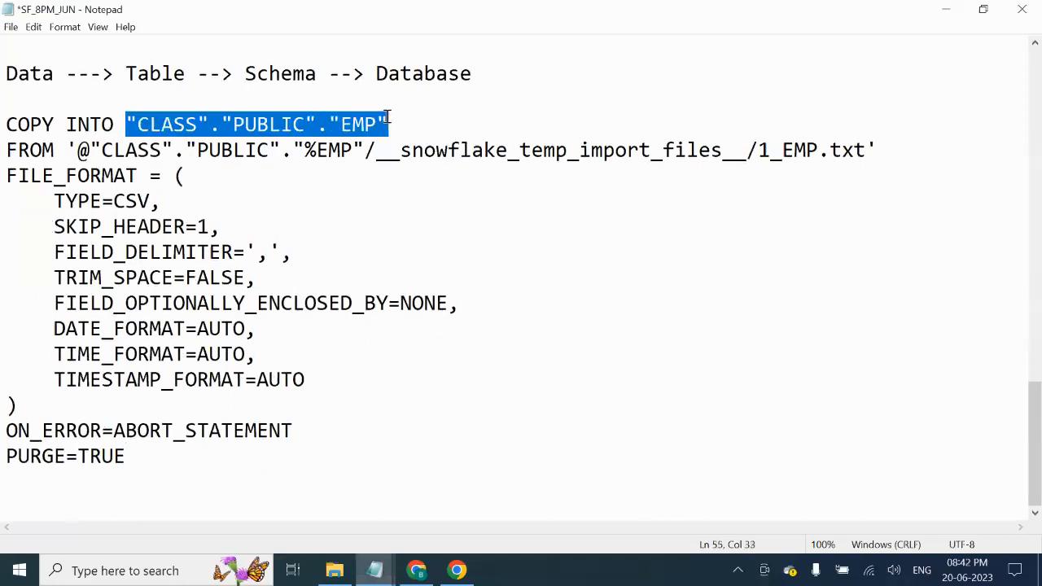
{"action": "left_click", "coordinate": [365, 122]}
{"action": "left_click", "coordinate": [281, 122]}
{"action": "left_click", "coordinate": [161, 124]}
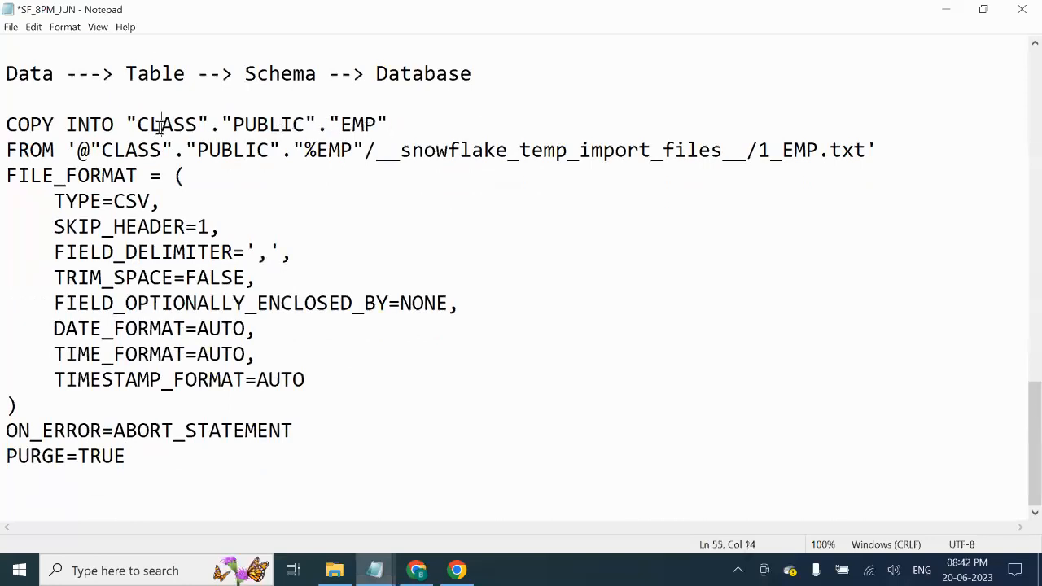
{"action": "left_click_drag", "start_coordinate": [390, 122], "coordinate": [128, 124]}
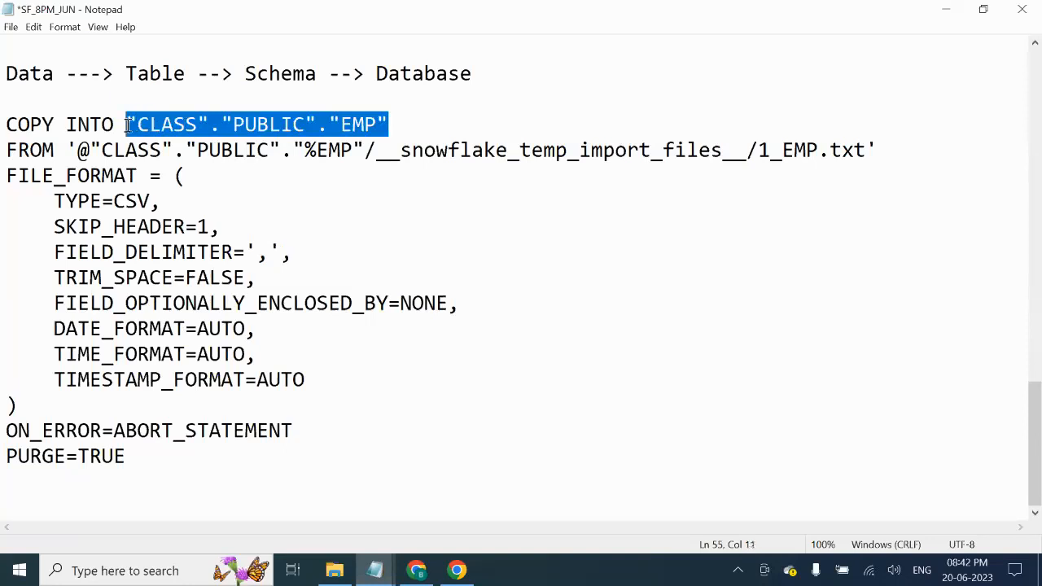
{"action": "left_click", "coordinate": [221, 179]}
{"action": "left_click_drag", "start_coordinate": [82, 151], "coordinate": [333, 150]}
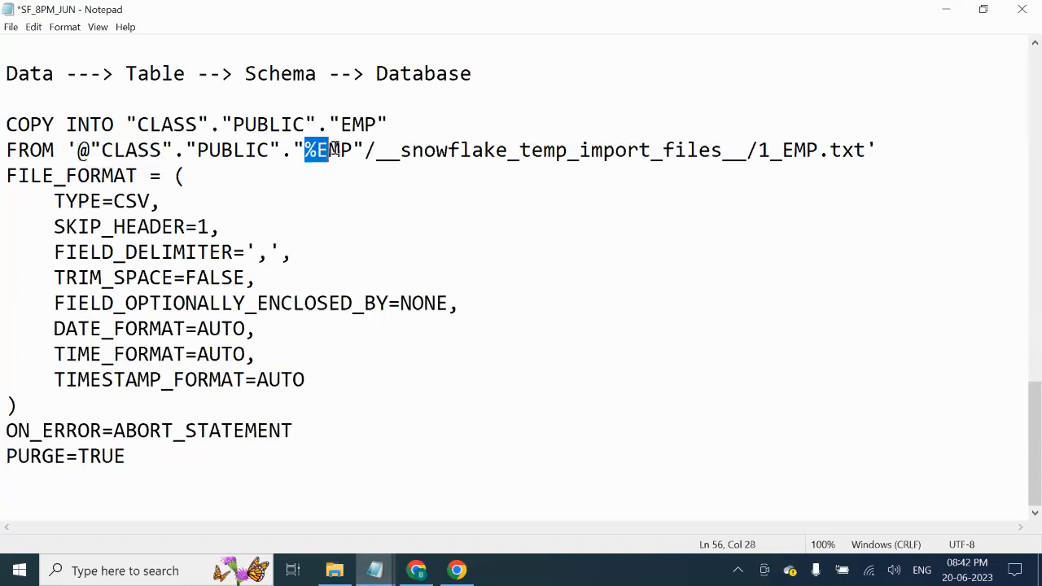
{"action": "left_click", "coordinate": [353, 150]}
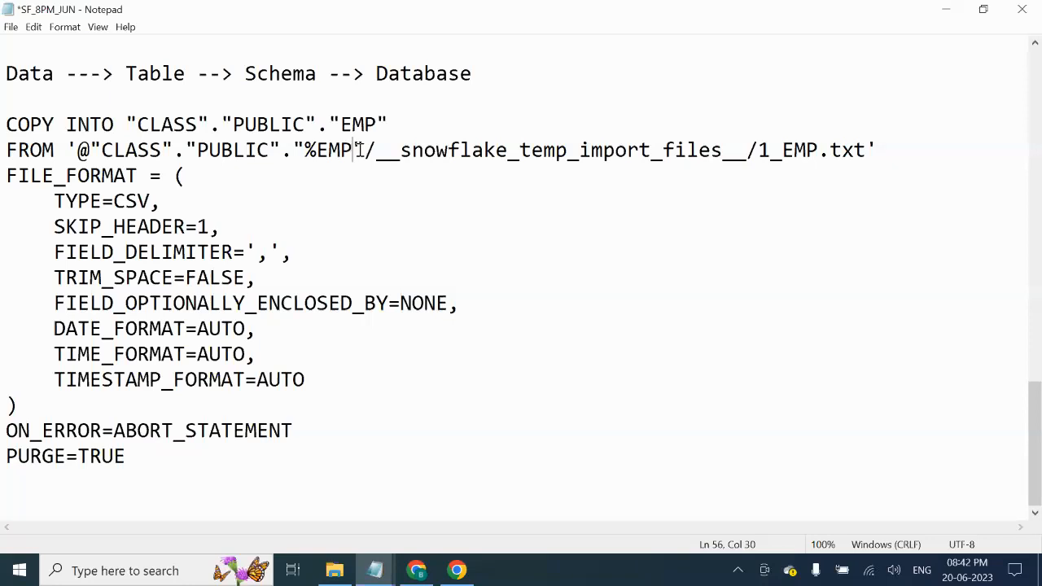
{"action": "left_click_drag", "start_coordinate": [379, 153], "coordinate": [885, 150]}
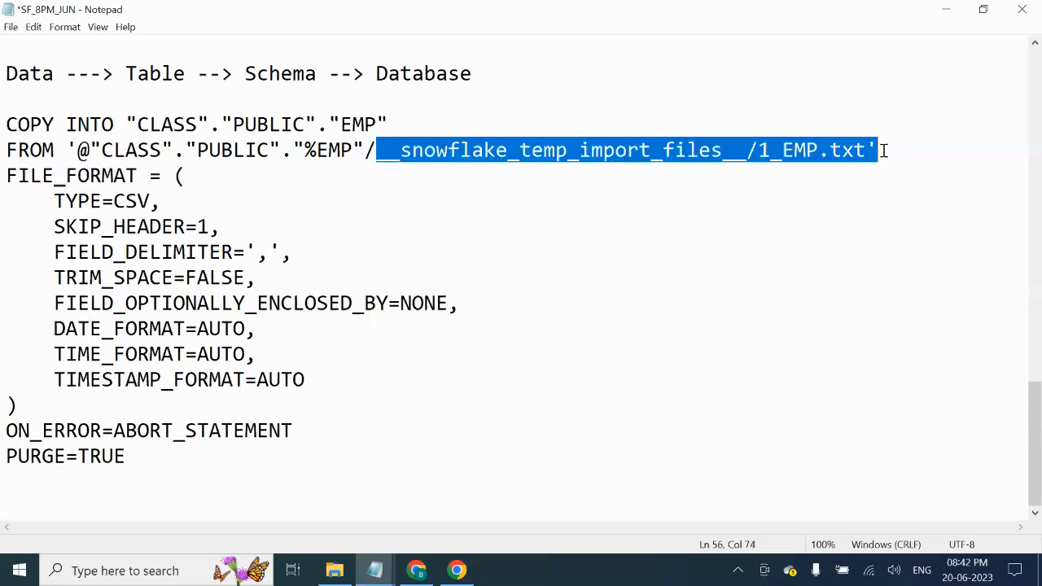
{"action": "left_click", "coordinate": [828, 204]}
{"action": "left_click_drag", "start_coordinate": [882, 152], "coordinate": [556, 153]}
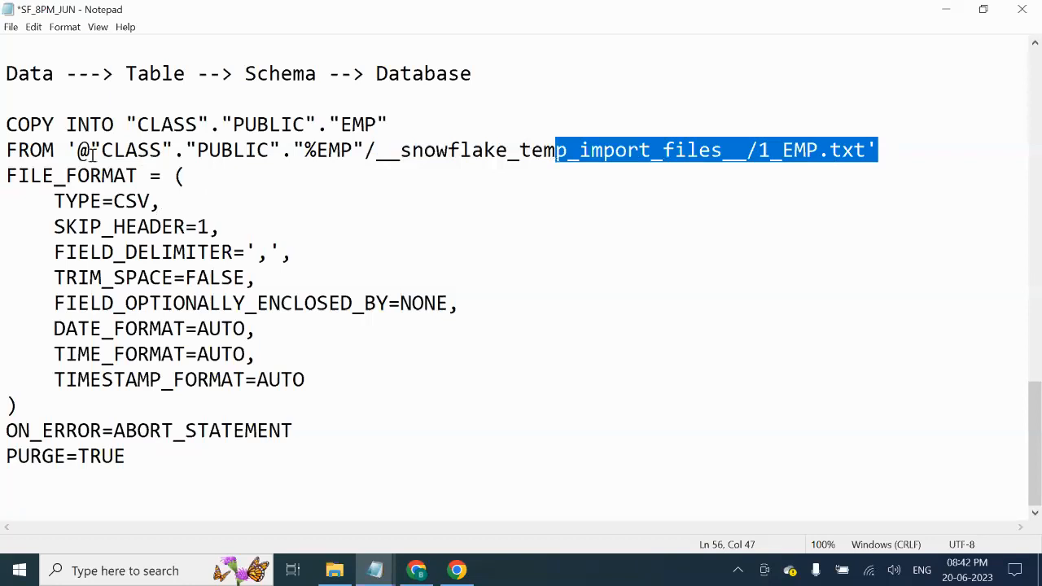
{"action": "left_click_drag", "start_coordinate": [66, 150], "coordinate": [949, 147]}
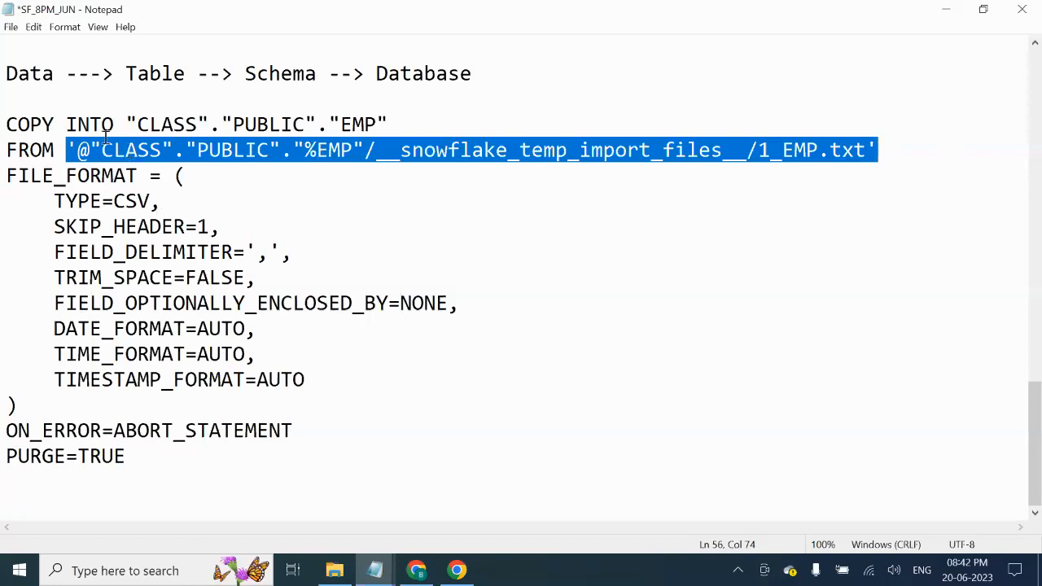
- Highlight the TYPE=CSV, SKIP_HEADER=1, FIELD_DELIMITER, ON_ERROR and PURGE=TRUE options, then the whole statement
{"action": "left_click_drag", "start_coordinate": [417, 123], "coordinate": [68, 124]}
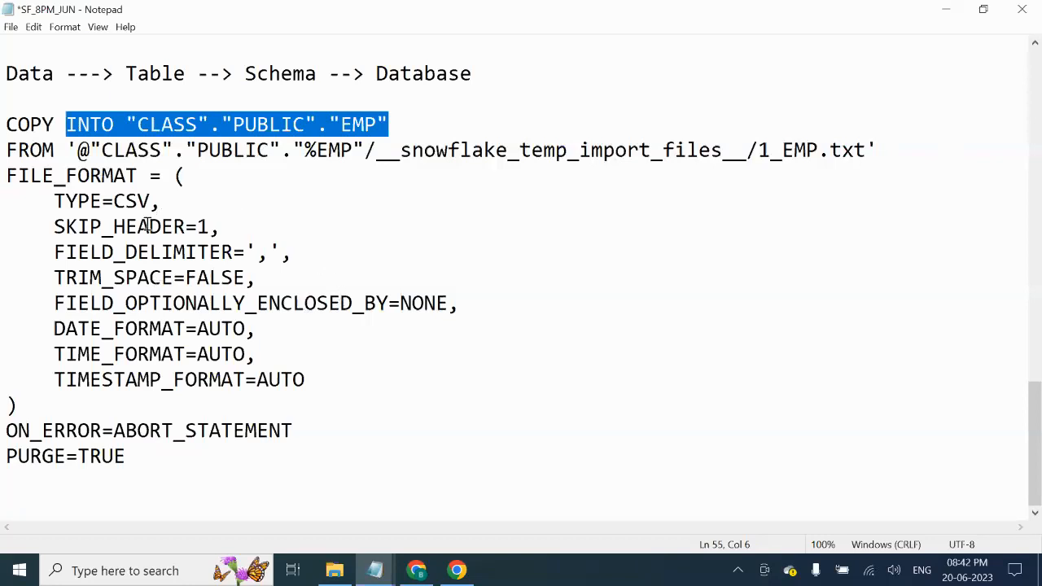
{"action": "left_click_drag", "start_coordinate": [156, 193], "coordinate": [41, 201]}
{"action": "left_click_drag", "start_coordinate": [231, 228], "coordinate": [52, 228]}
{"action": "left_click_drag", "start_coordinate": [316, 252], "coordinate": [114, 252]}
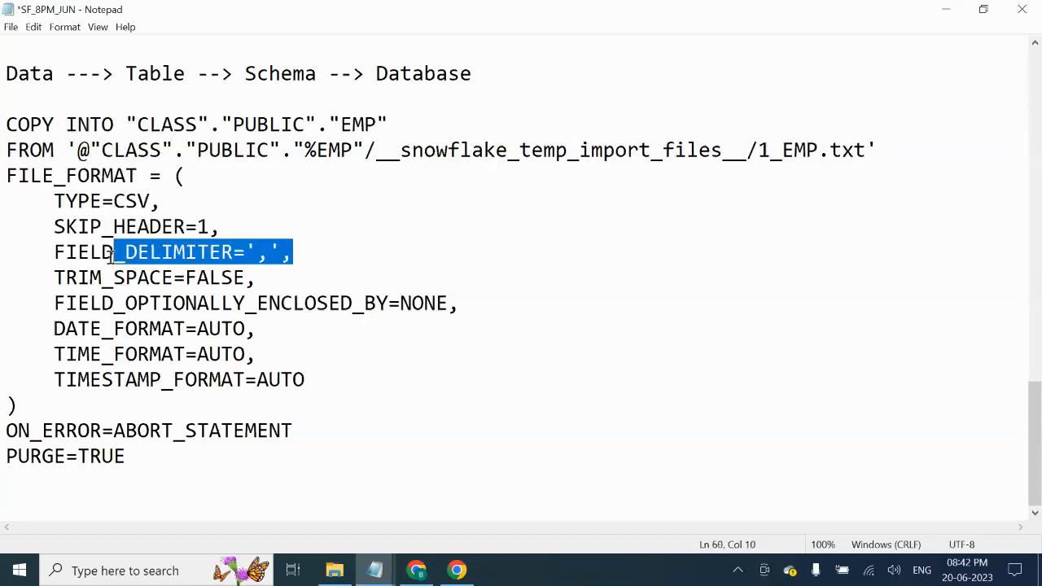
{"action": "left_click_drag", "start_coordinate": [7, 278], "coordinate": [54, 278]}
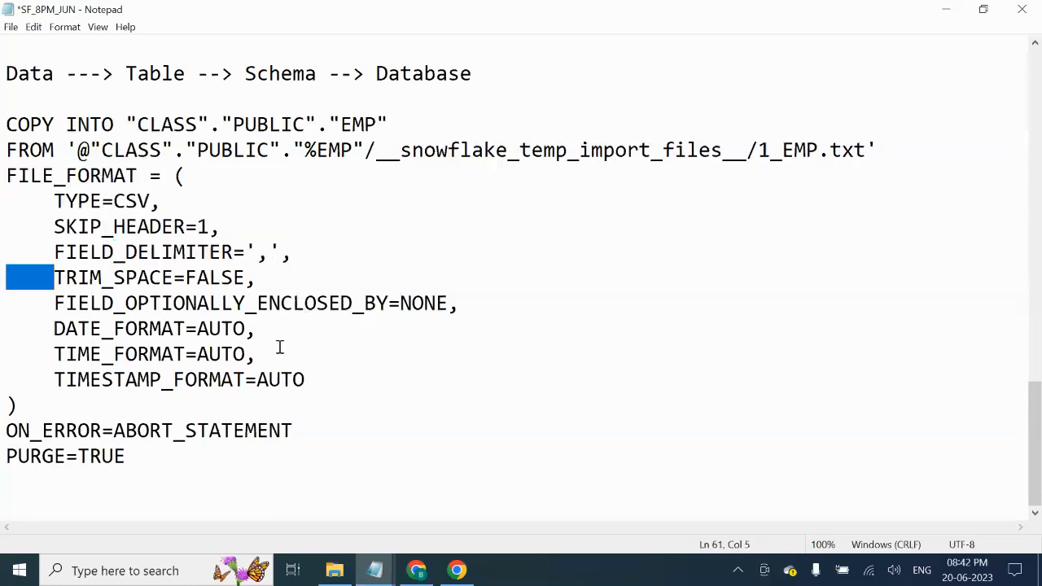
{"action": "left_click_drag", "start_coordinate": [299, 256], "coordinate": [51, 205]}
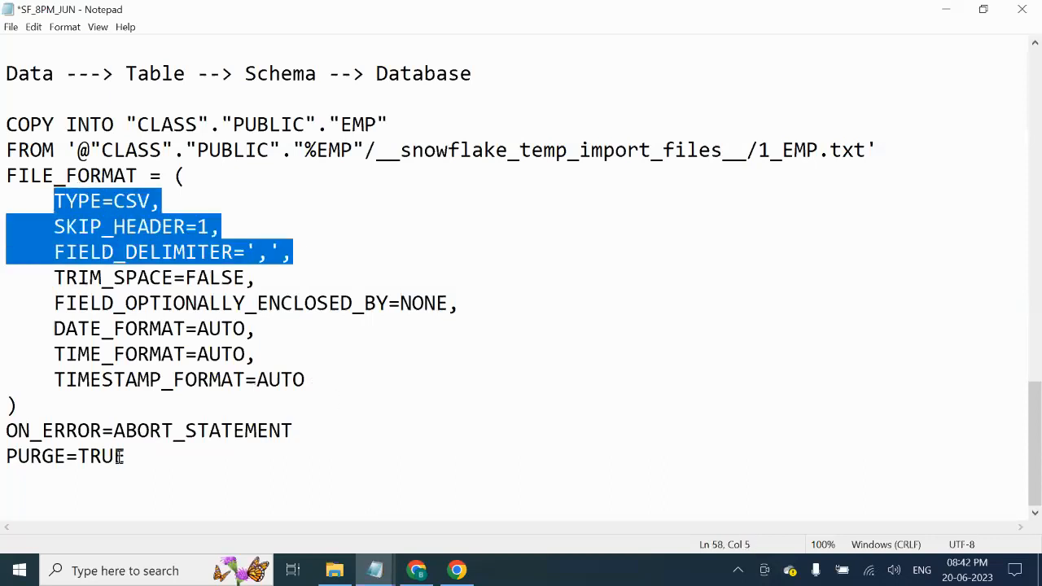
{"action": "left_click_drag", "start_coordinate": [293, 430], "coordinate": [6, 432]}
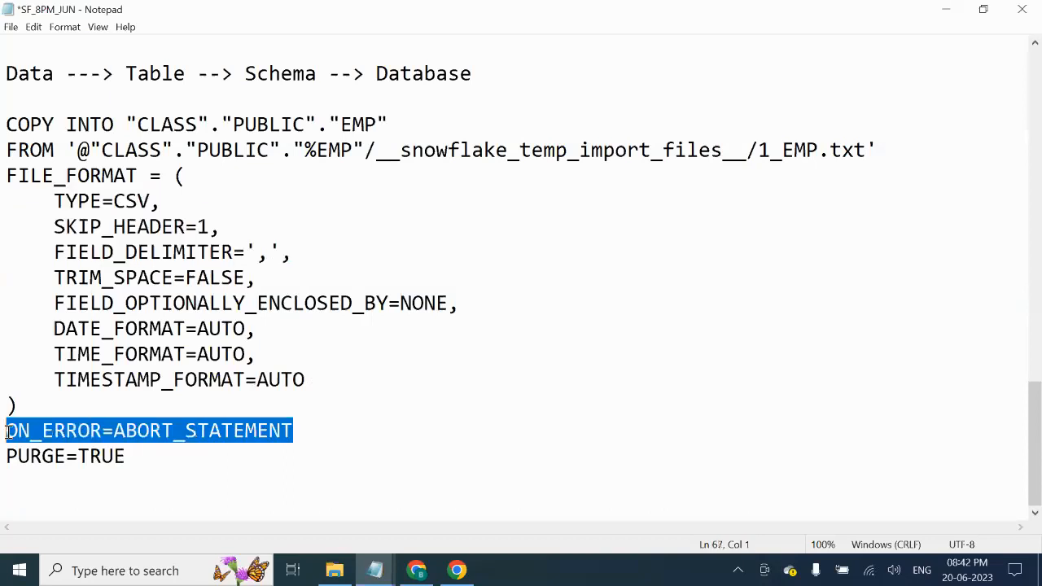
{"action": "left_click_drag", "start_coordinate": [142, 461], "coordinate": [3, 462]}
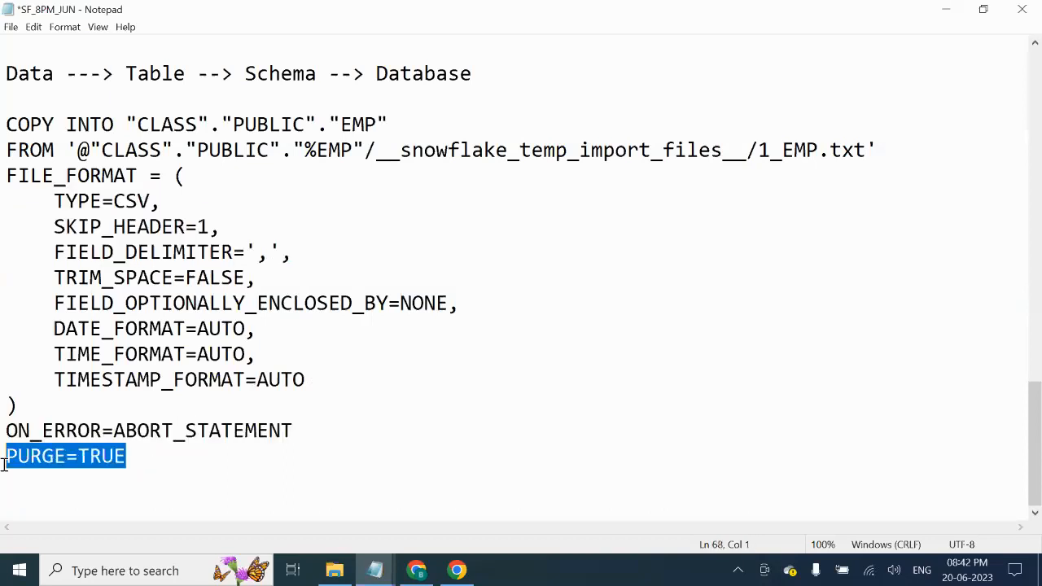
{"action": "left_click", "coordinate": [106, 477]}
{"action": "left_click", "coordinate": [154, 452]}
{"action": "left_click_drag", "start_coordinate": [154, 453], "coordinate": [3, 125]}
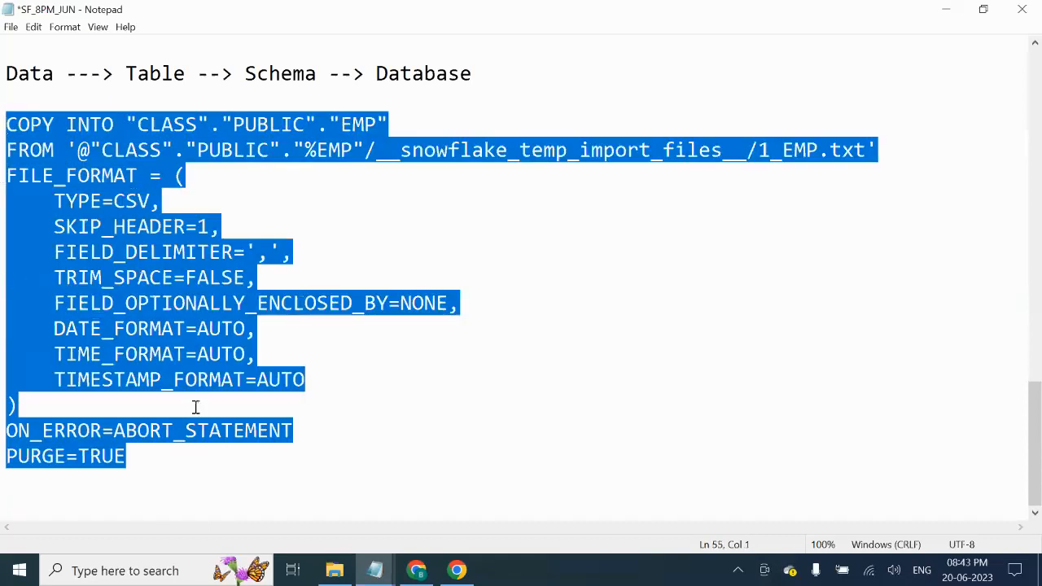
{"action": "left_click", "coordinate": [108, 504]}
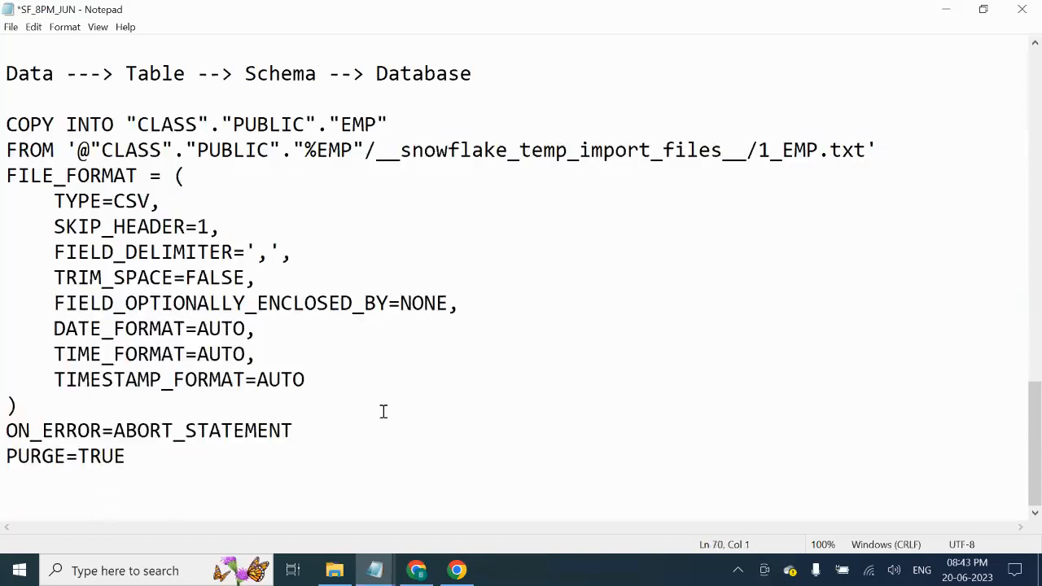
{"action": "key", "text": "Return"}
{"action": "key", "text": "Return"}
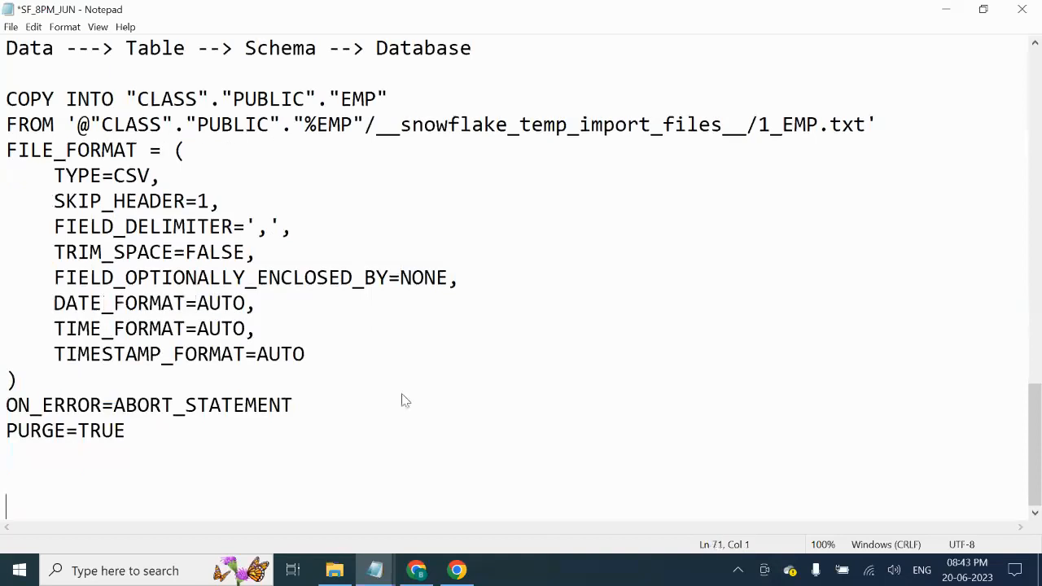
{"action": "type", "text": "Fi"}
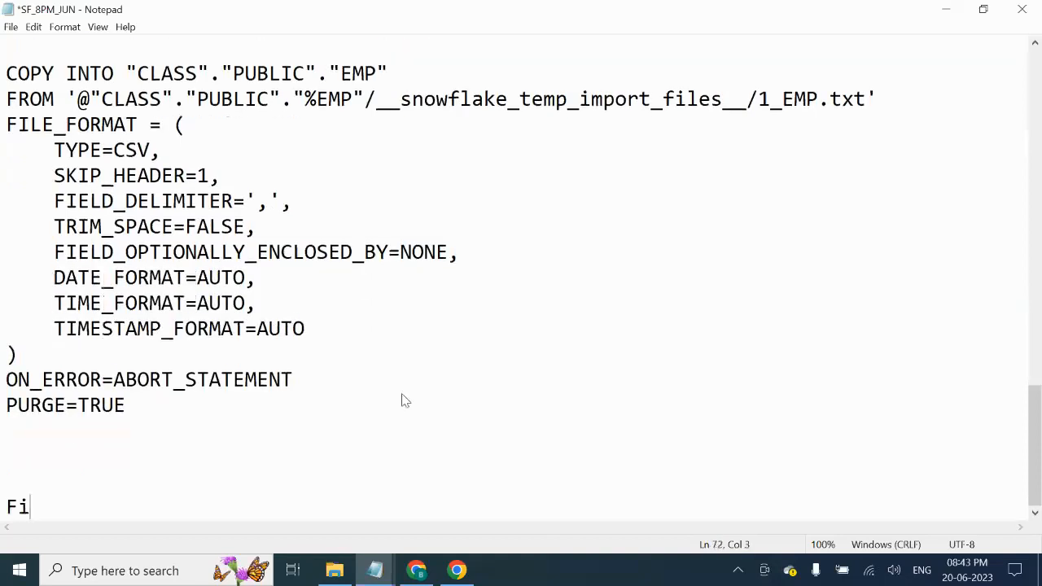
{"action": "type", "text": "le ---> Stage ---"}
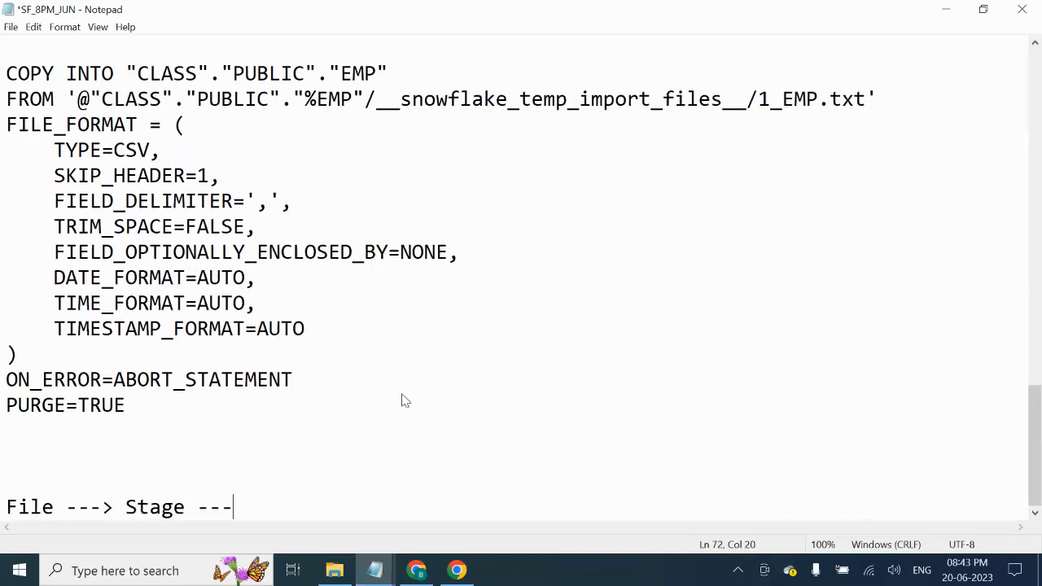
{"action": "type", "text": "> Table"}
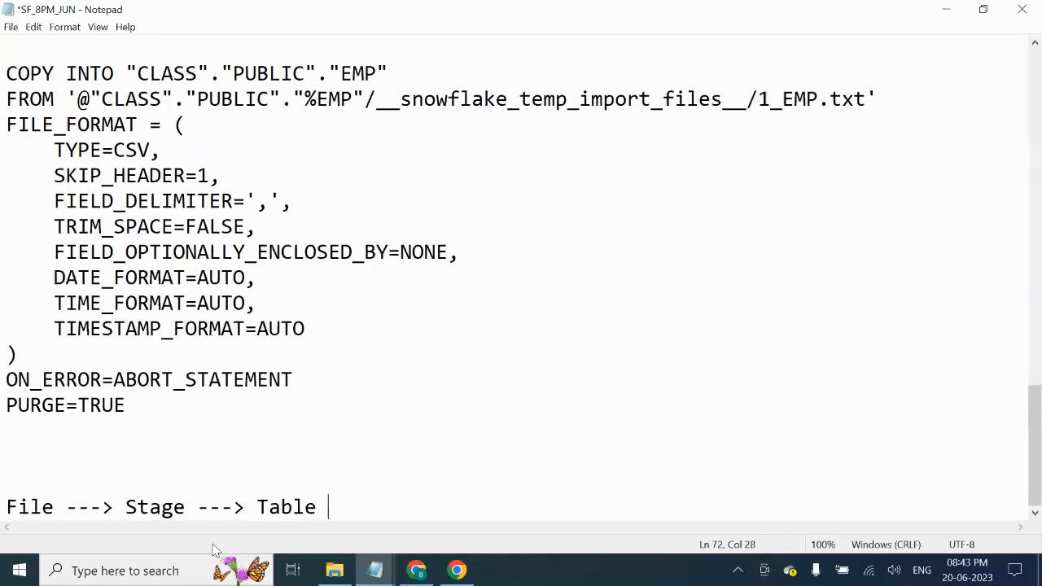
{"action": "left_click", "coordinate": [171, 449]}
{"action": "key", "text": "Delete"}
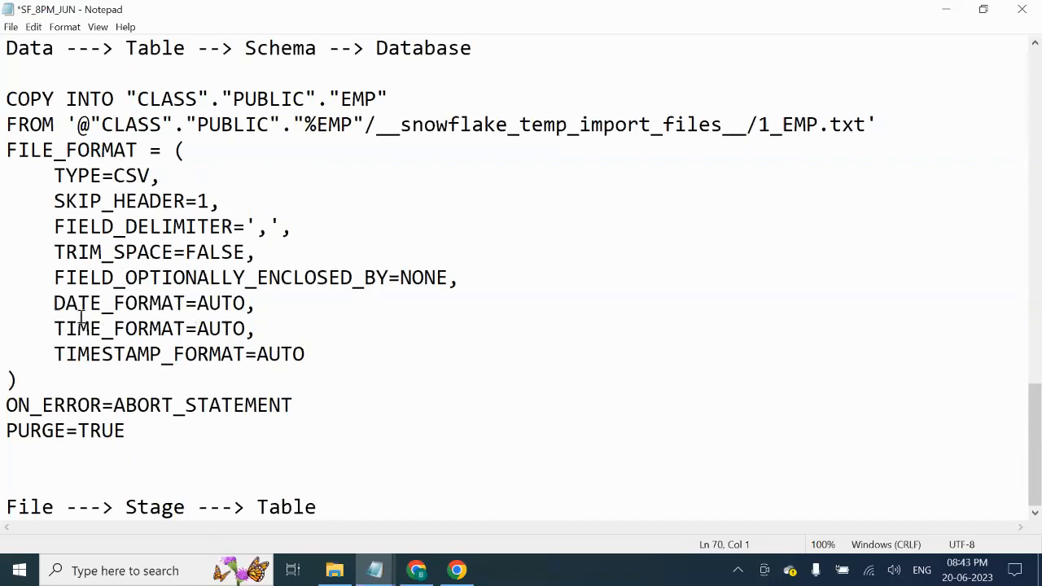
{"action": "double_click", "coordinate": [47, 505]}
{"action": "left_click", "coordinate": [258, 509]}
{"action": "double_click", "coordinate": [163, 508]}
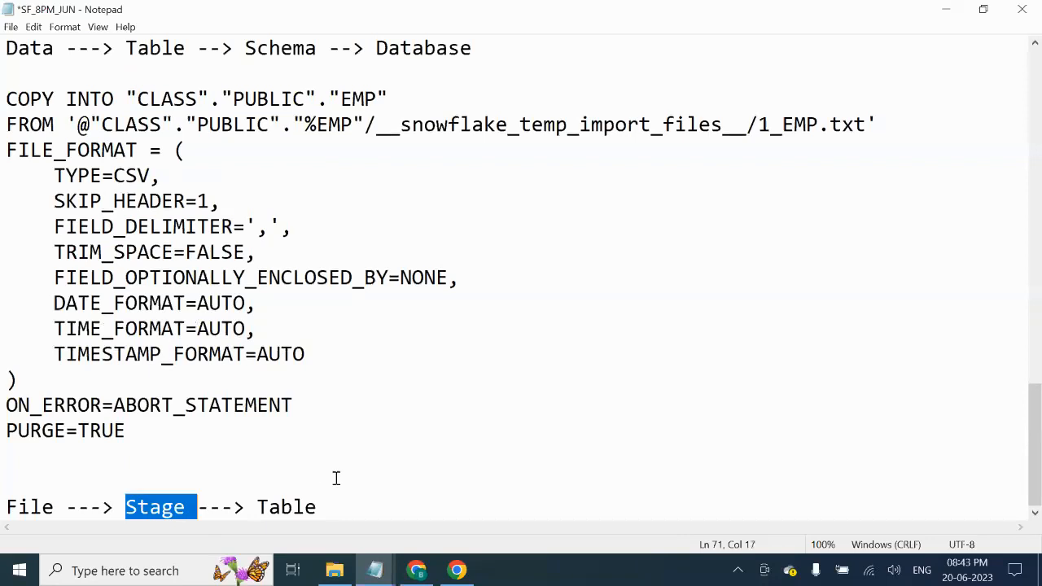
{"action": "left_click", "coordinate": [126, 432]}
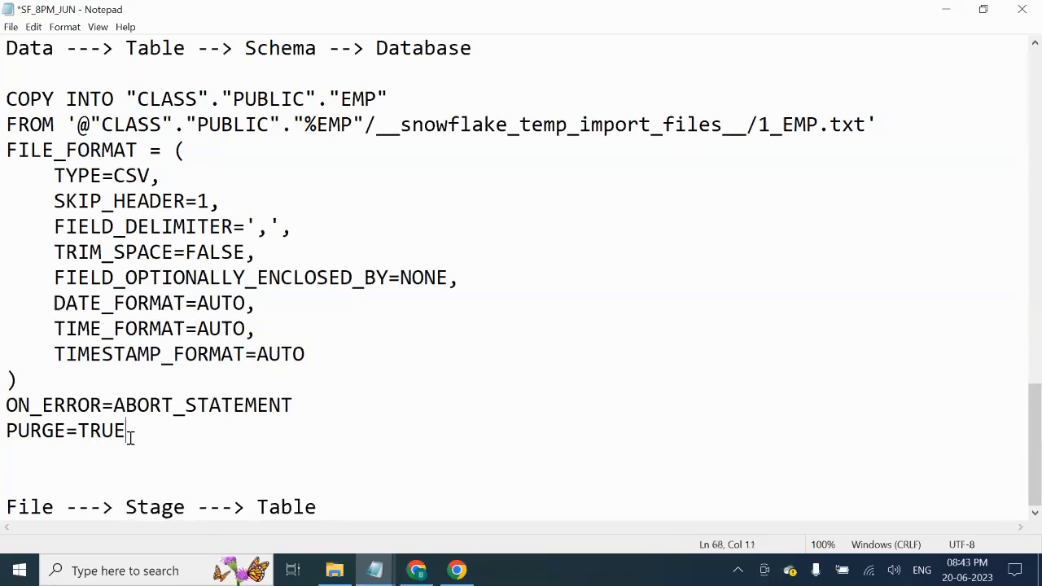
{"action": "left_click_drag", "start_coordinate": [126, 431], "coordinate": [7, 104]}
{"action": "left_click", "coordinate": [203, 143]}
{"action": "left_click_drag", "start_coordinate": [388, 99], "coordinate": [126, 98]}
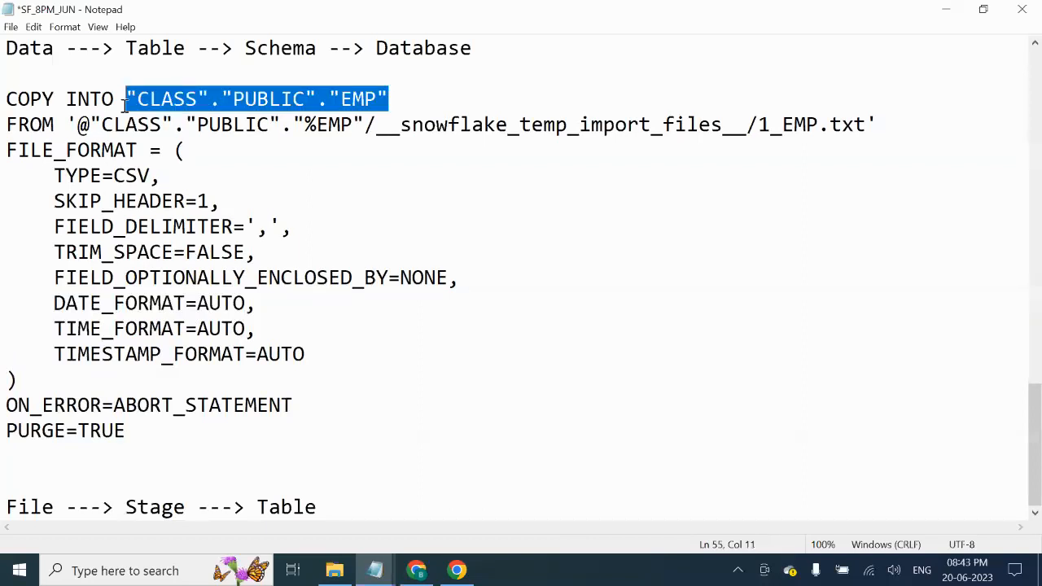
{"action": "left_click_drag", "start_coordinate": [877, 125], "coordinate": [78, 125]}
{"action": "left_click", "coordinate": [126, 506]}
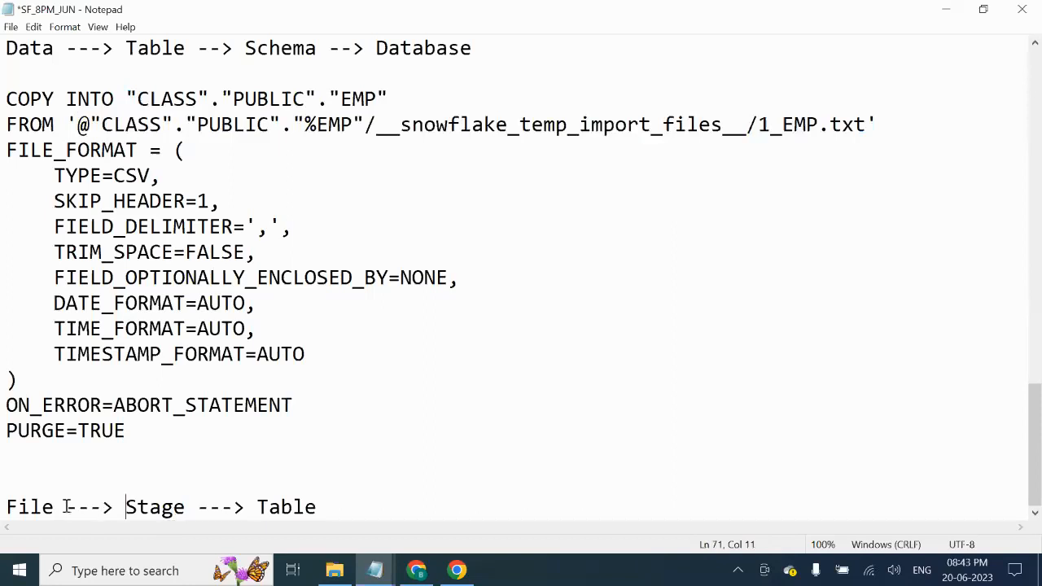
{"action": "left_click_drag", "start_coordinate": [66, 507], "coordinate": [5, 507]}
{"action": "left_click_drag", "start_coordinate": [197, 506], "coordinate": [126, 507]}
{"action": "left_click", "coordinate": [196, 485]}
{"action": "left_click_drag", "start_coordinate": [198, 506], "coordinate": [131, 506]}
{"action": "left_click_drag", "start_coordinate": [249, 505], "coordinate": [362, 506]}
{"action": "left_click", "coordinate": [373, 511]}
{"action": "left_click_drag", "start_coordinate": [197, 506], "coordinate": [106, 507]}
{"action": "left_click_drag", "start_coordinate": [245, 508], "coordinate": [391, 498]}
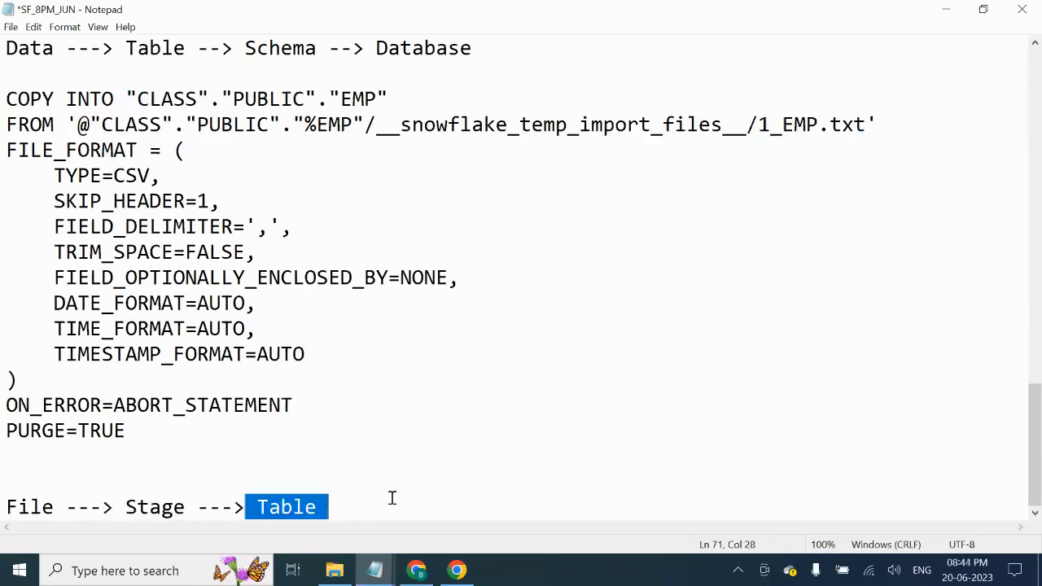
{"action": "left_click", "coordinate": [394, 501]}
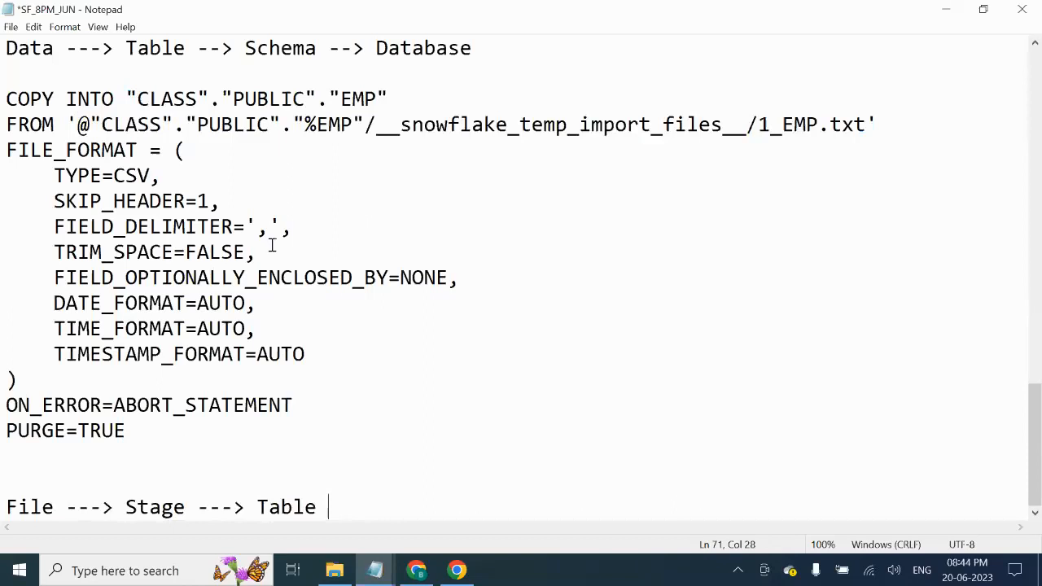
- Accept the CSV settings to load 4 rows into EMP, then open them via Query Data
{"action": "left_click", "coordinate": [416, 570]}
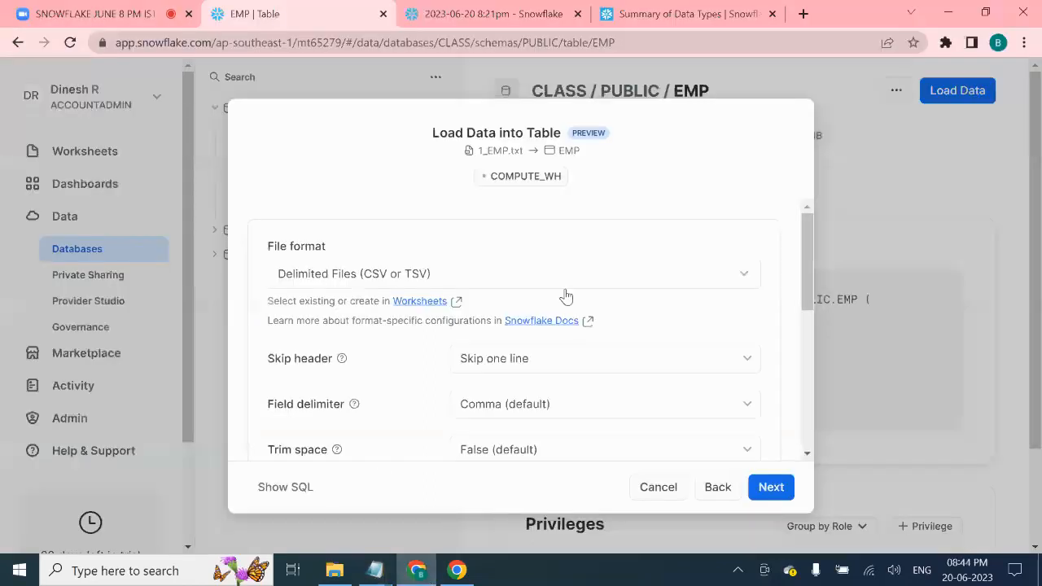
{"action": "scroll", "coordinate": [793, 440], "scroll_direction": "down", "scroll_amount": 1}
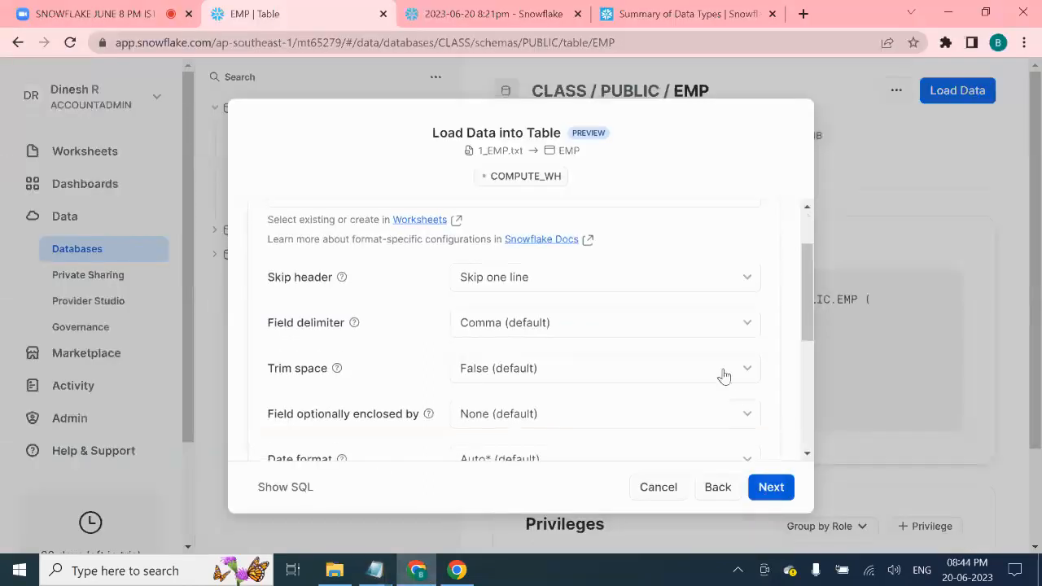
{"action": "scroll", "coordinate": [716, 370], "scroll_direction": "down", "scroll_amount": 5}
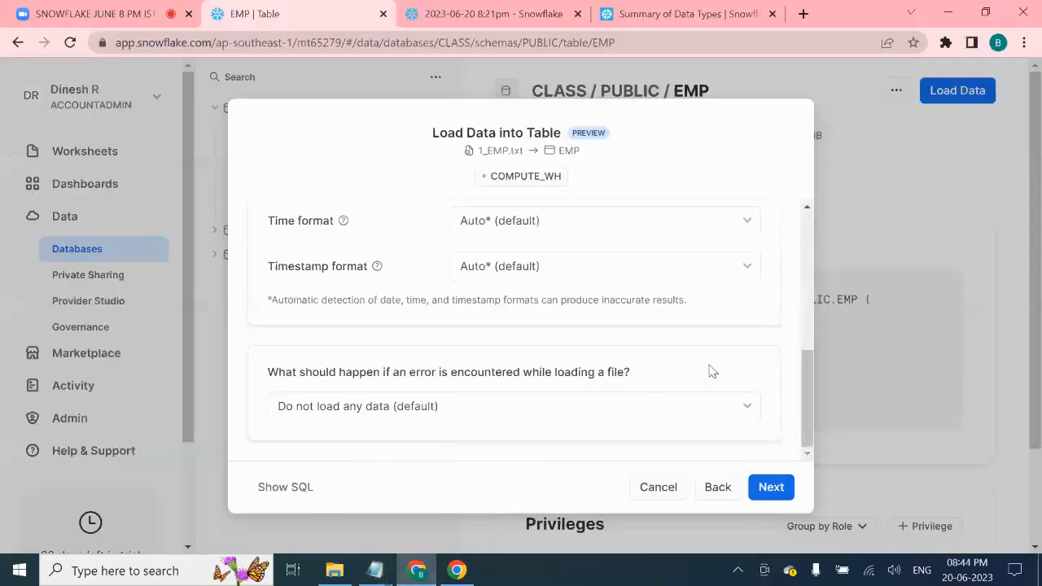
{"action": "left_click", "coordinate": [766, 488]}
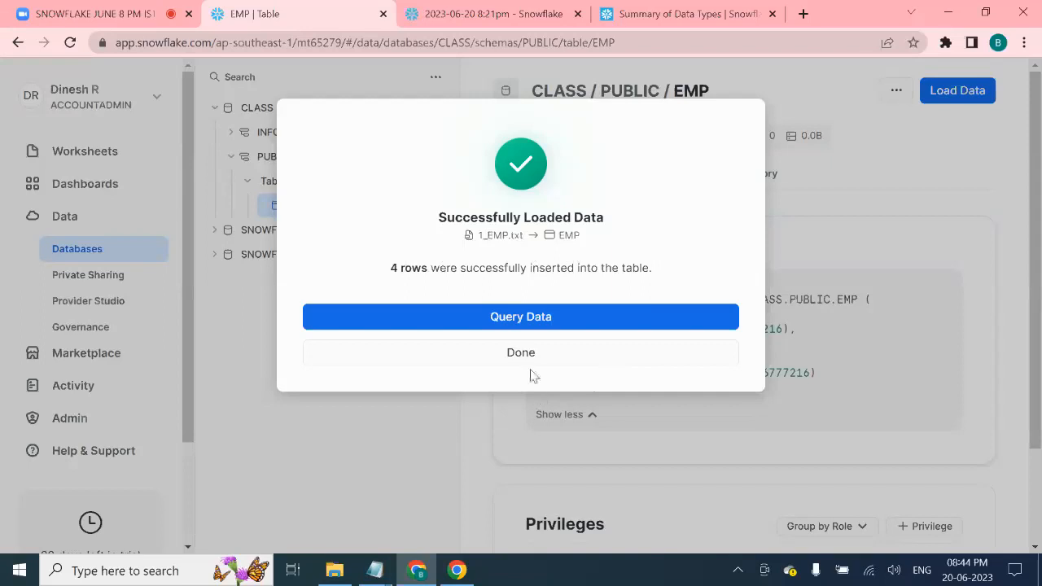
{"action": "left_click", "coordinate": [526, 321]}
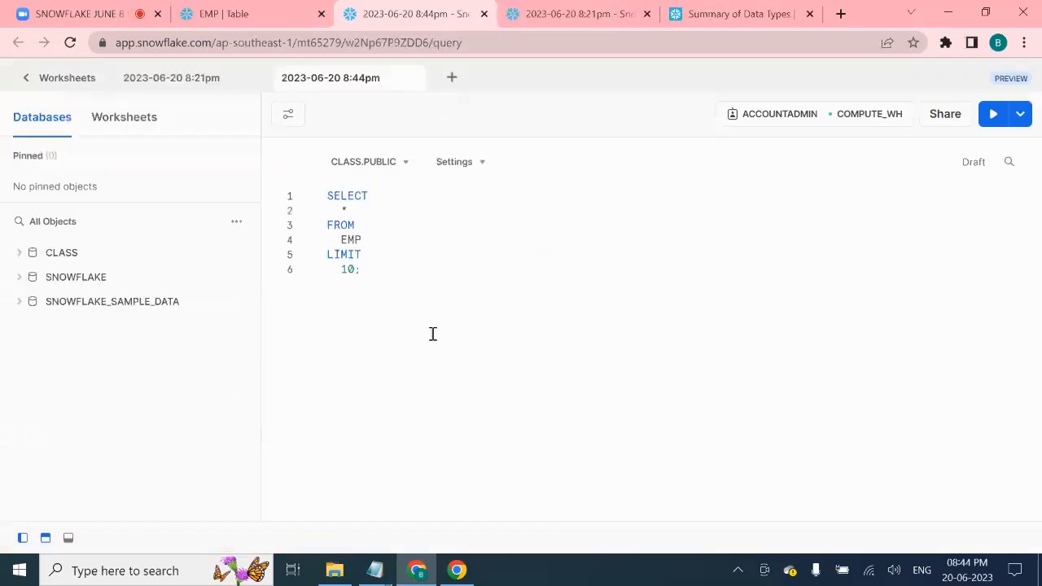
{"action": "left_click_drag", "start_coordinate": [362, 270], "coordinate": [318, 193]}
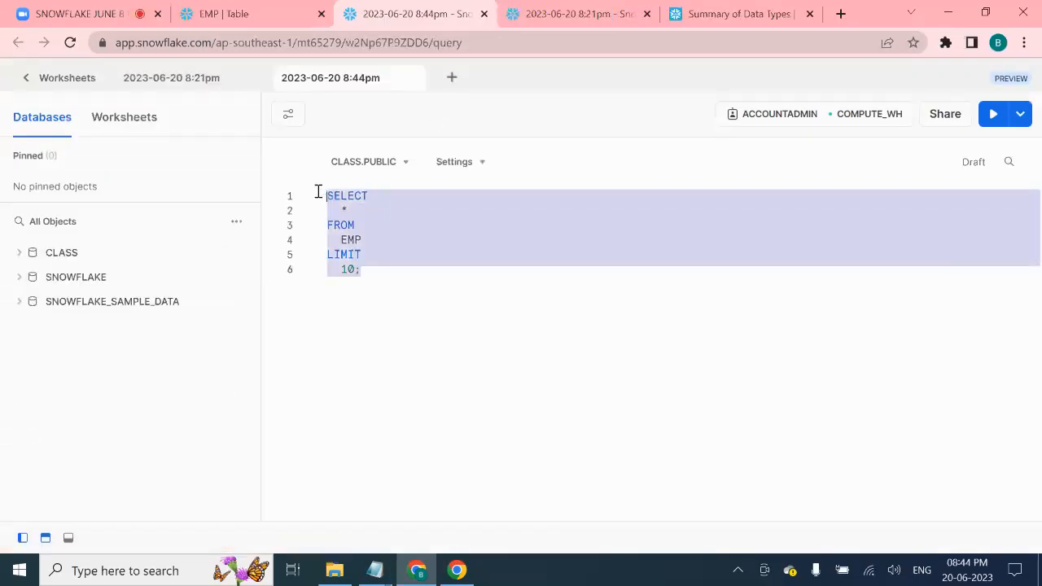
{"action": "left_click", "coordinate": [396, 326]}
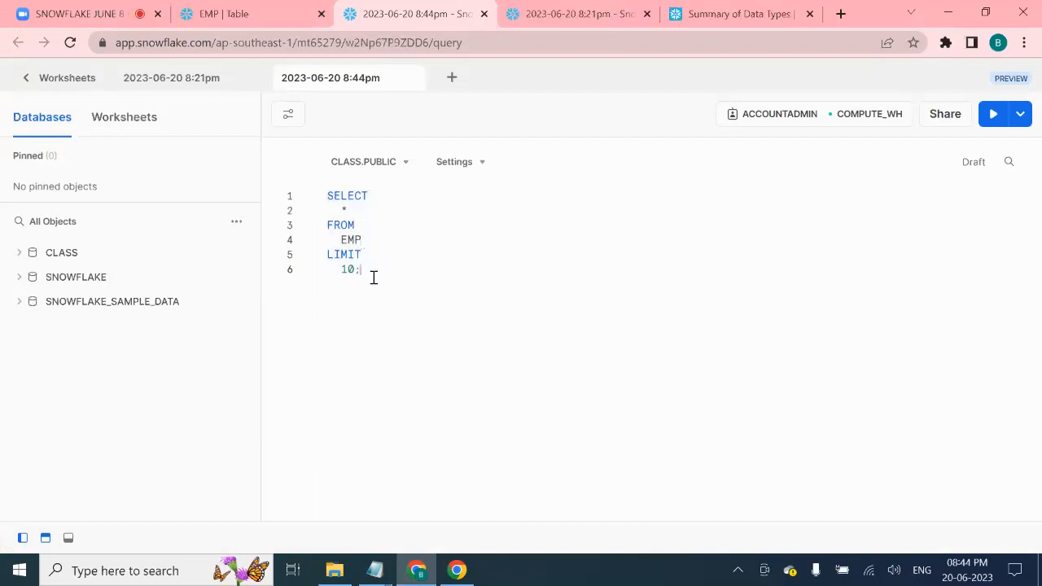
{"action": "left_click_drag", "start_coordinate": [374, 273], "coordinate": [310, 211]}
{"action": "left_click", "coordinate": [454, 291]}
{"action": "left_click_drag", "start_coordinate": [369, 237], "coordinate": [324, 196]}
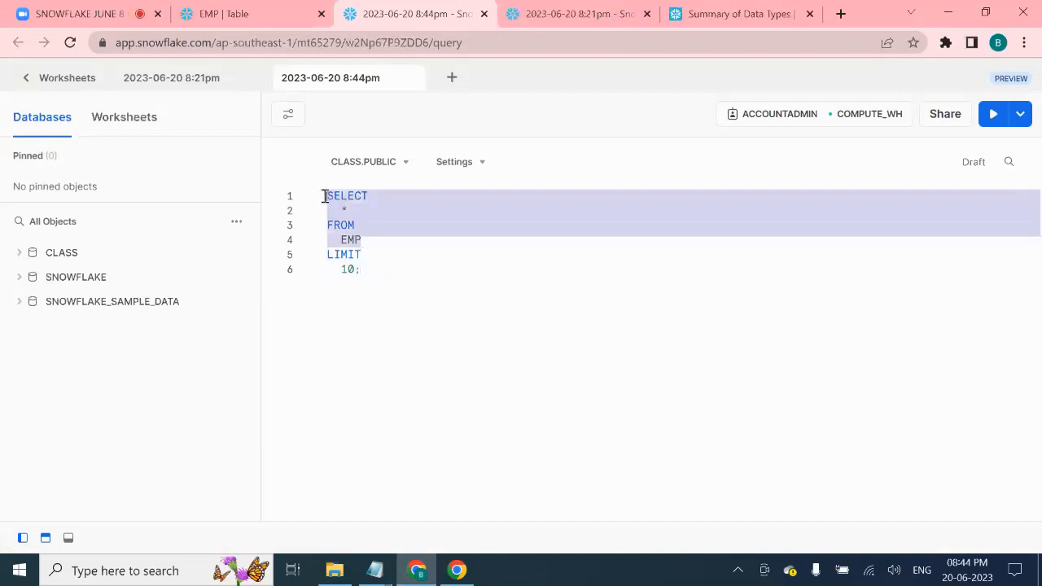
{"action": "left_click", "coordinate": [382, 264]}
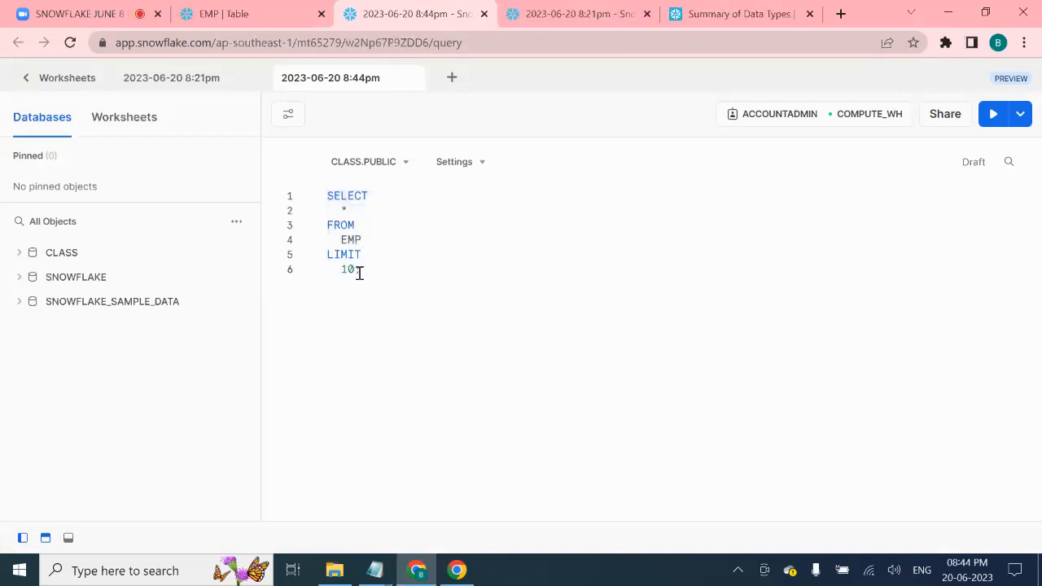
{"action": "left_click_drag", "start_coordinate": [363, 270], "coordinate": [318, 203]}
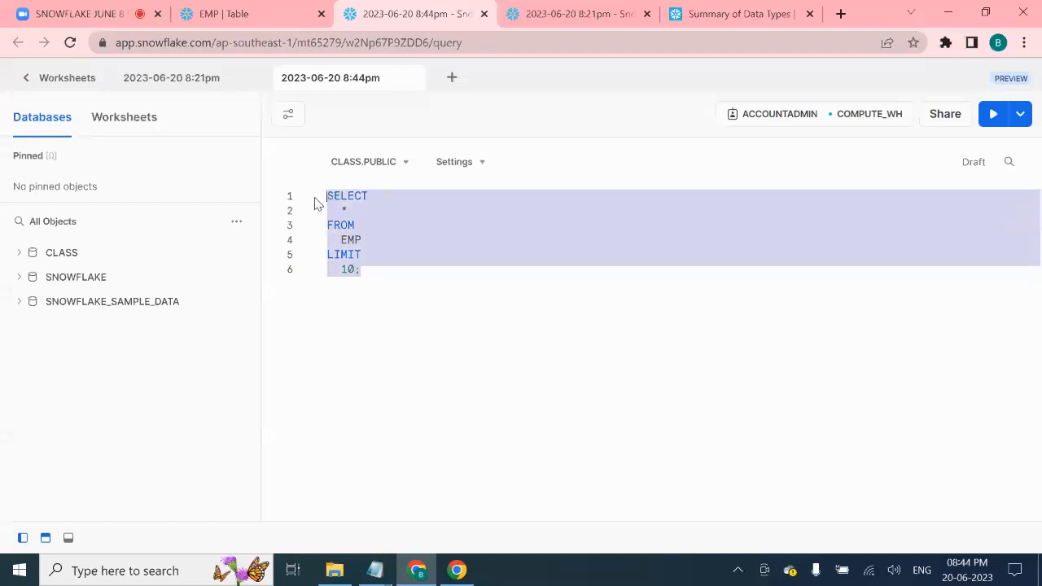
{"action": "left_click", "coordinate": [412, 299]}
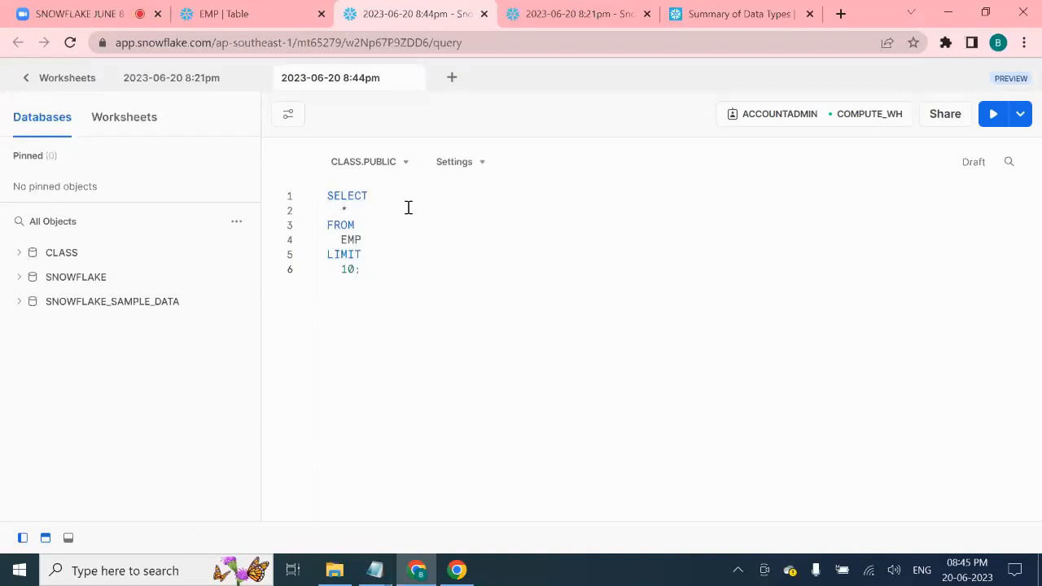
{"action": "left_click_drag", "start_coordinate": [372, 269], "coordinate": [316, 203]}
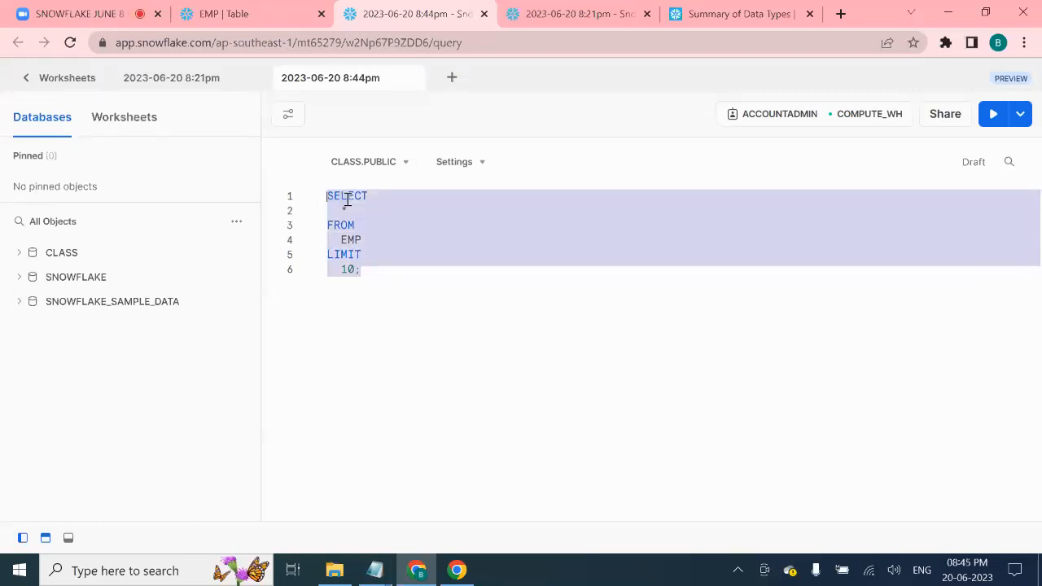
- Run the EMP query to show rows 1001–1004, then expand CLASS > PUBLIC > Tables to EMP's actions
{"action": "left_click", "coordinate": [994, 118]}
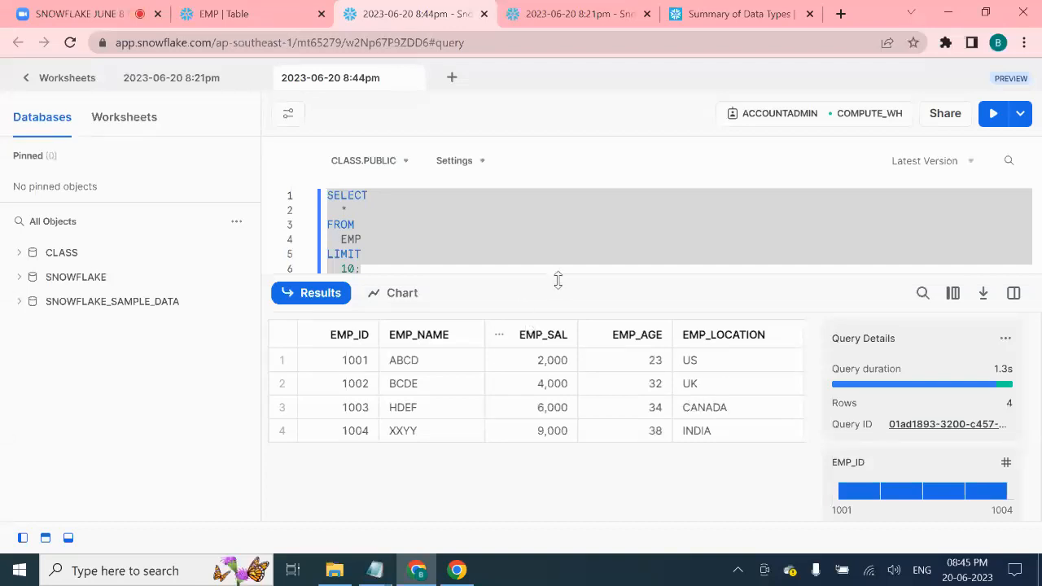
{"action": "left_click_drag", "start_coordinate": [558, 281], "coordinate": [555, 332]}
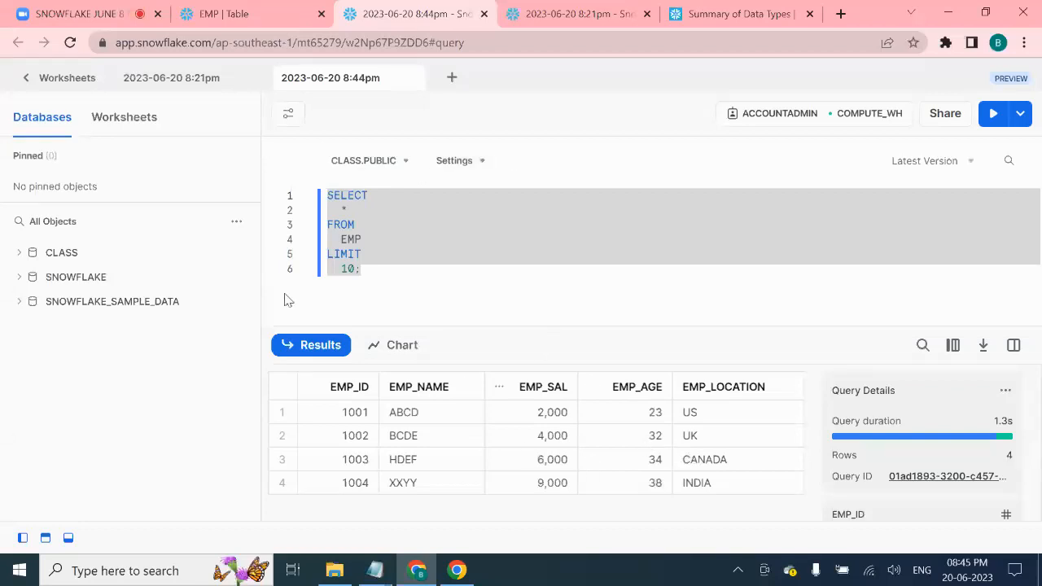
{"action": "left_click", "coordinate": [21, 253]}
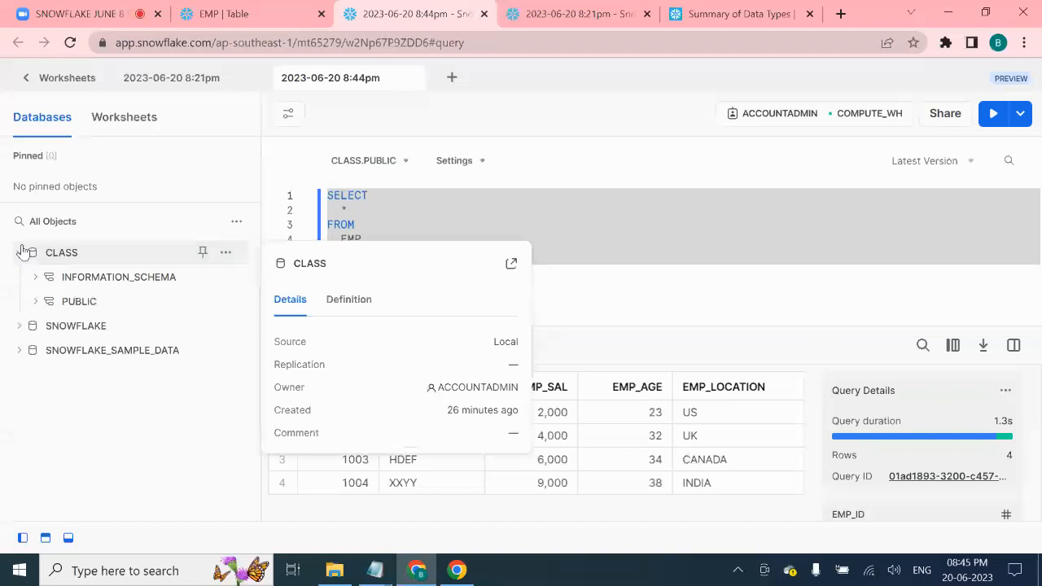
{"action": "left_click", "coordinate": [37, 301]}
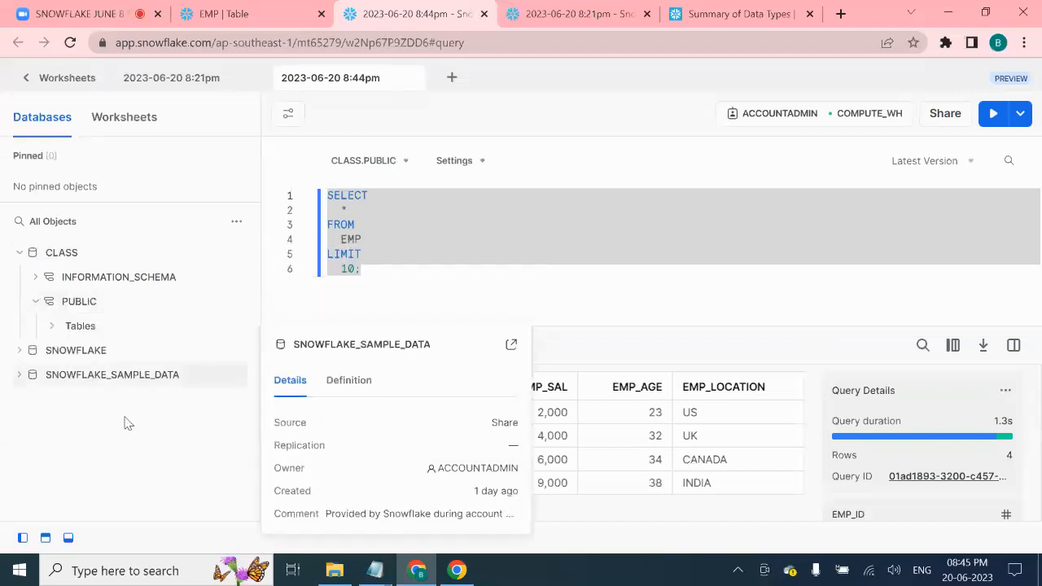
{"action": "left_click", "coordinate": [57, 327]}
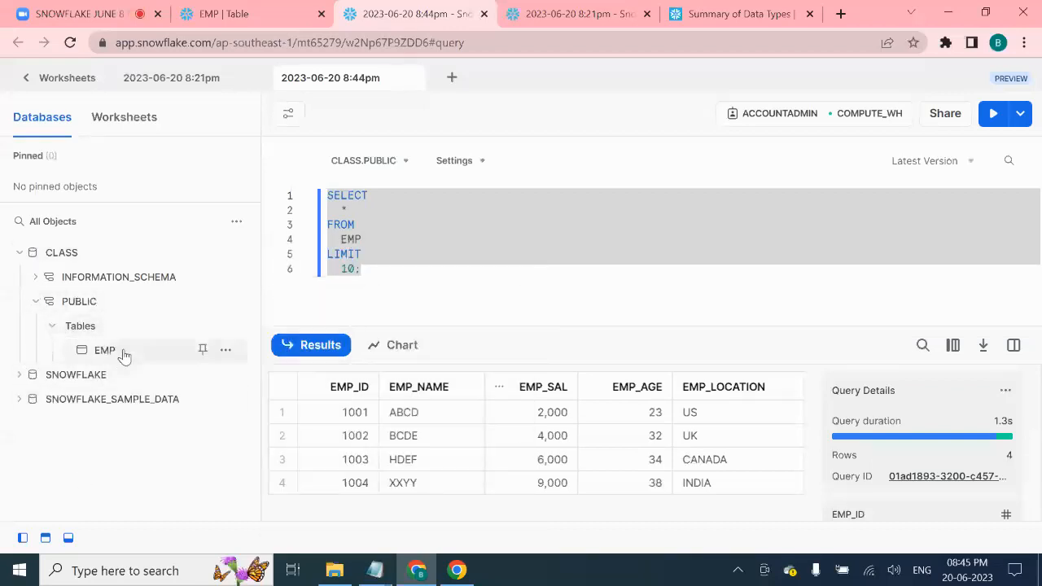
{"action": "mouse_move", "coordinate": [124, 354]}
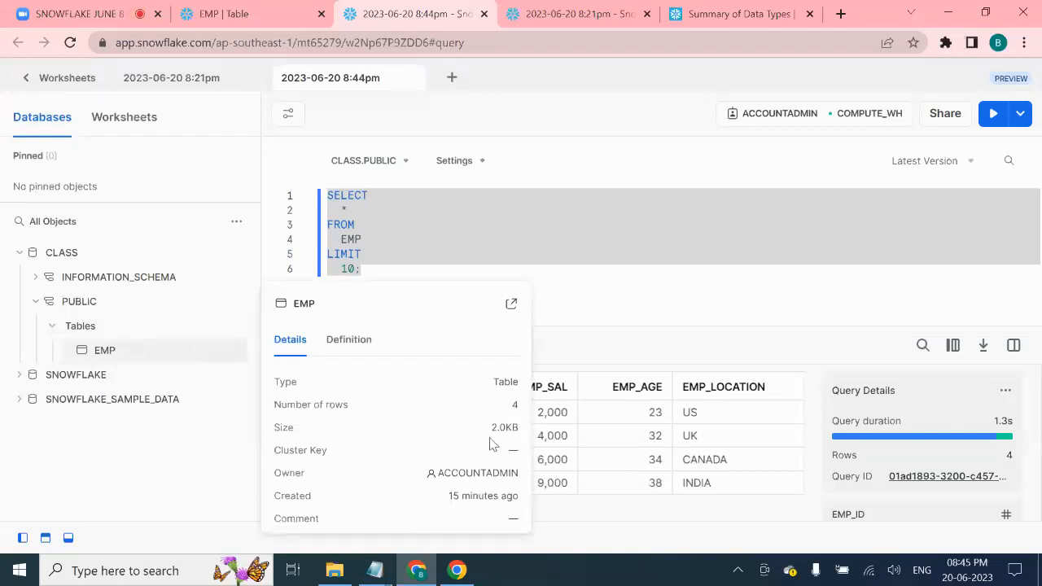
{"action": "left_click", "coordinate": [610, 266]}
{"action": "mouse_move", "coordinate": [163, 349]}
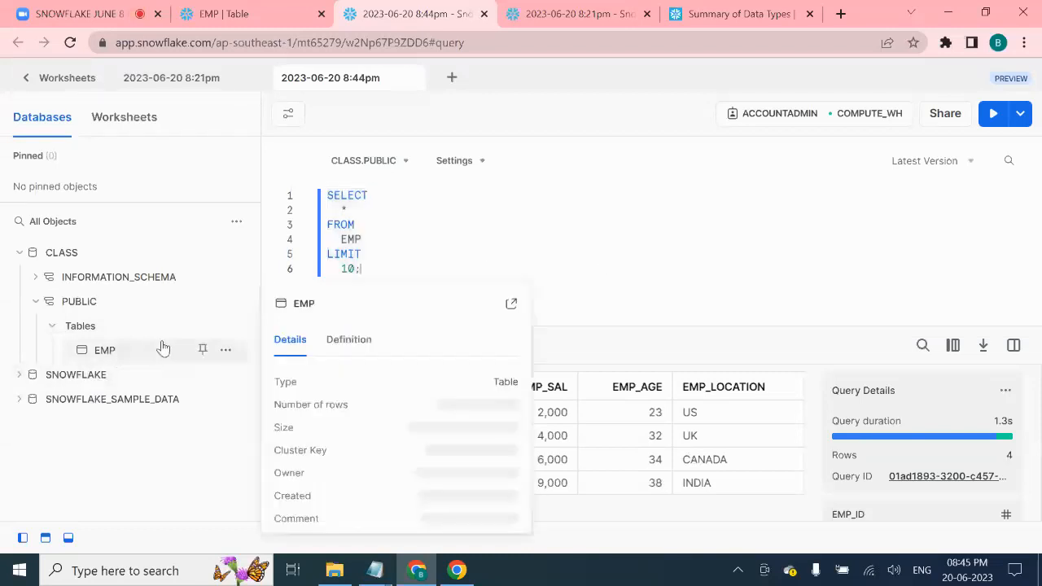
{"action": "left_click", "coordinate": [225, 351]}
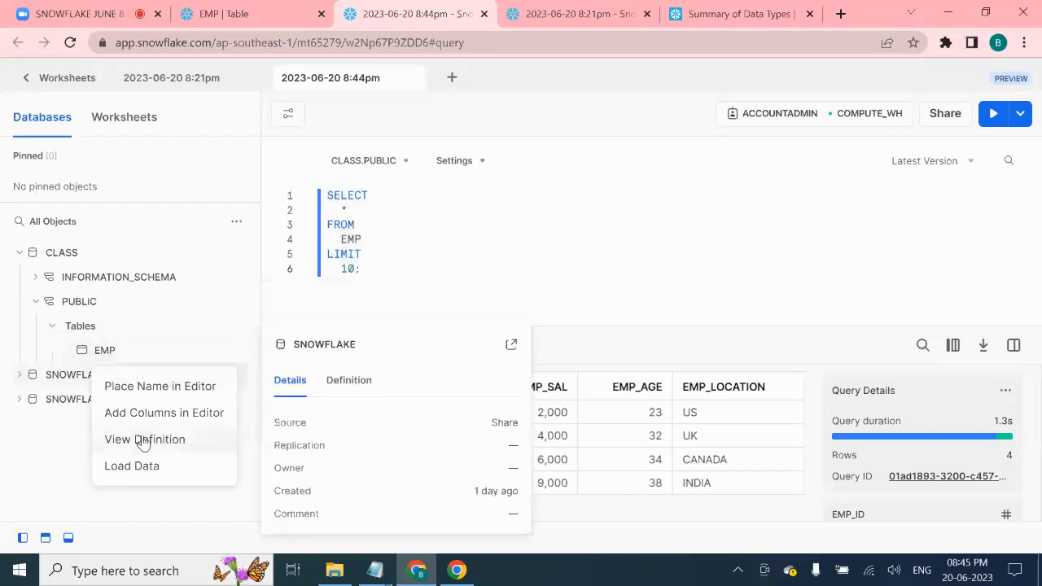
- Inspect the EMP table's column definitions and preview its stored data
{"action": "left_click", "coordinate": [121, 352]}
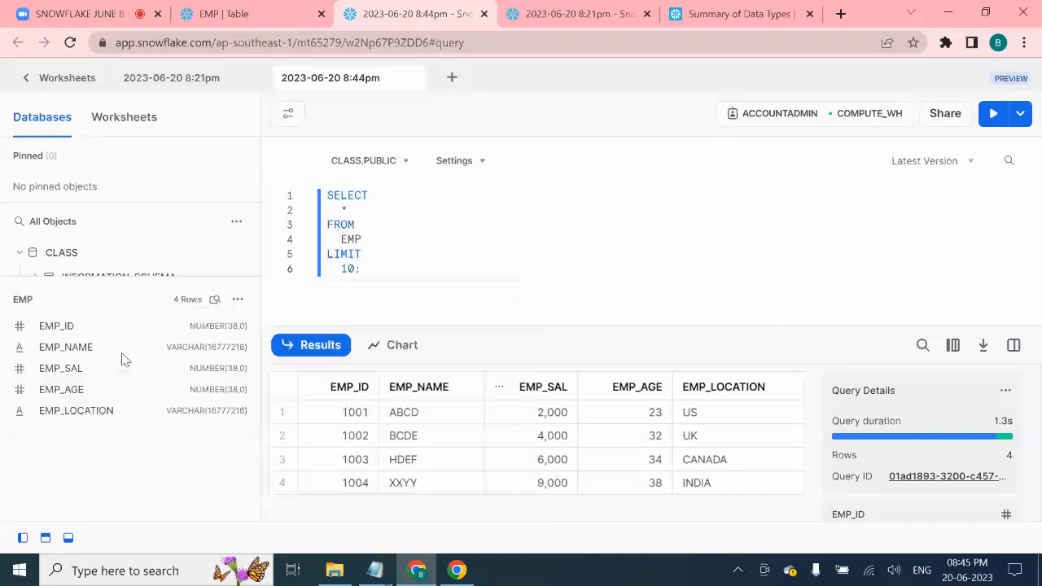
{"action": "left_click", "coordinate": [237, 300]}
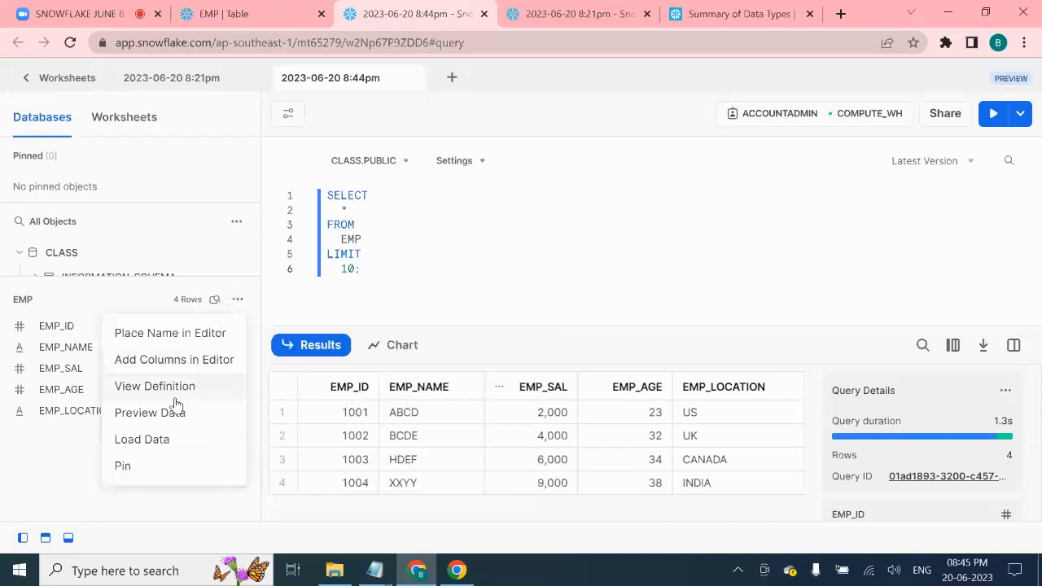
{"action": "left_click", "coordinate": [155, 414]}
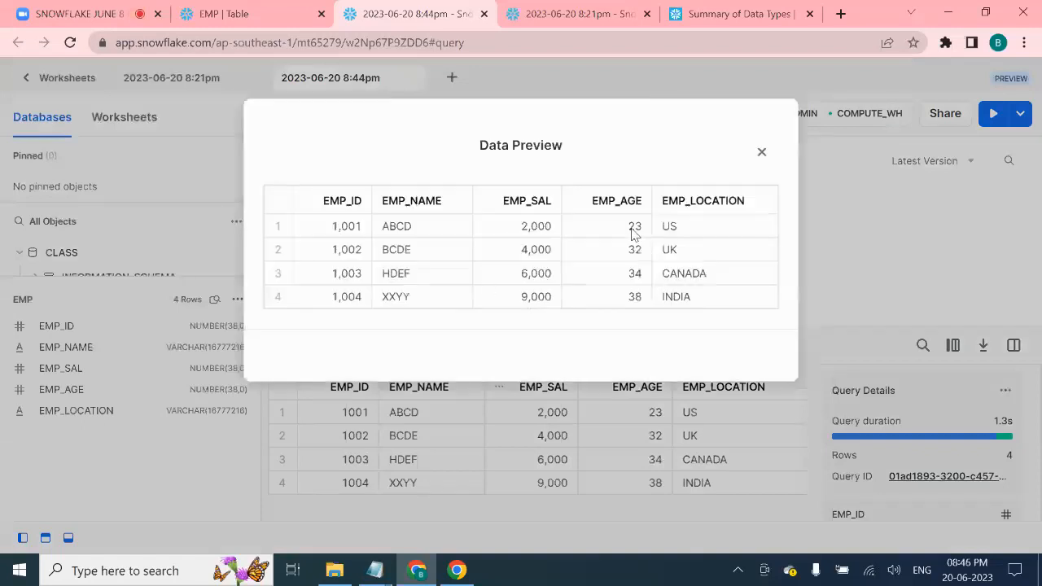
{"action": "left_click", "coordinate": [761, 153]}
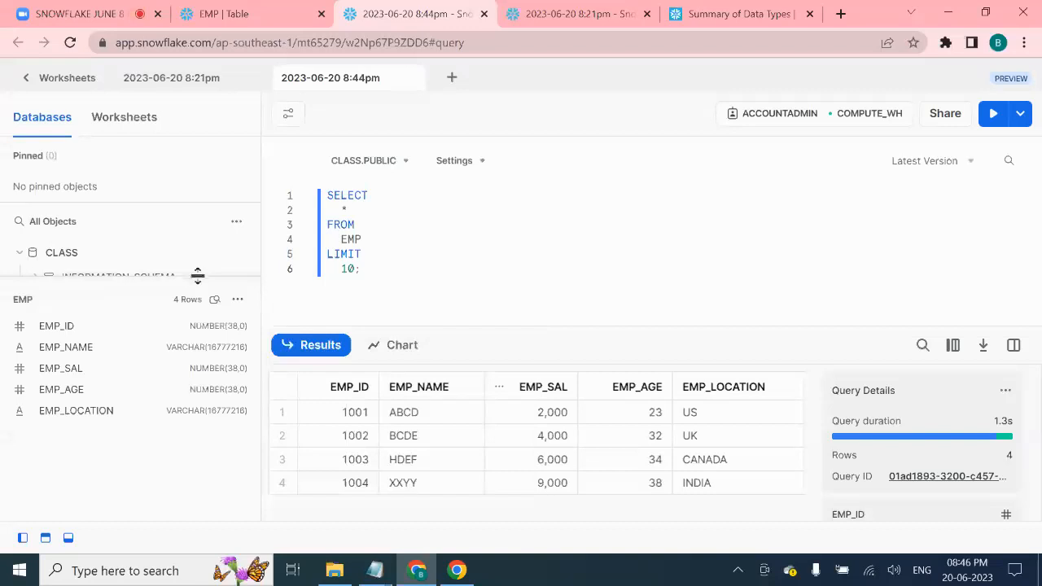
- Collapse Tables and PUBLIC, return to the EMP table page, and dismiss the load confirmation
{"action": "left_click_drag", "start_coordinate": [197, 277], "coordinate": [170, 396]}
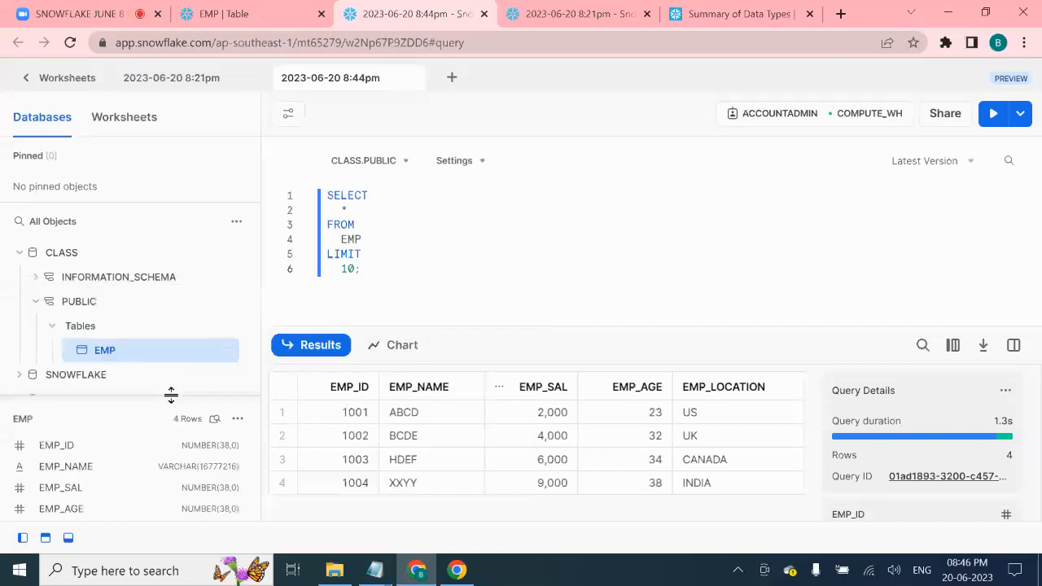
{"action": "left_click", "coordinate": [49, 326]}
{"action": "left_click", "coordinate": [37, 302]}
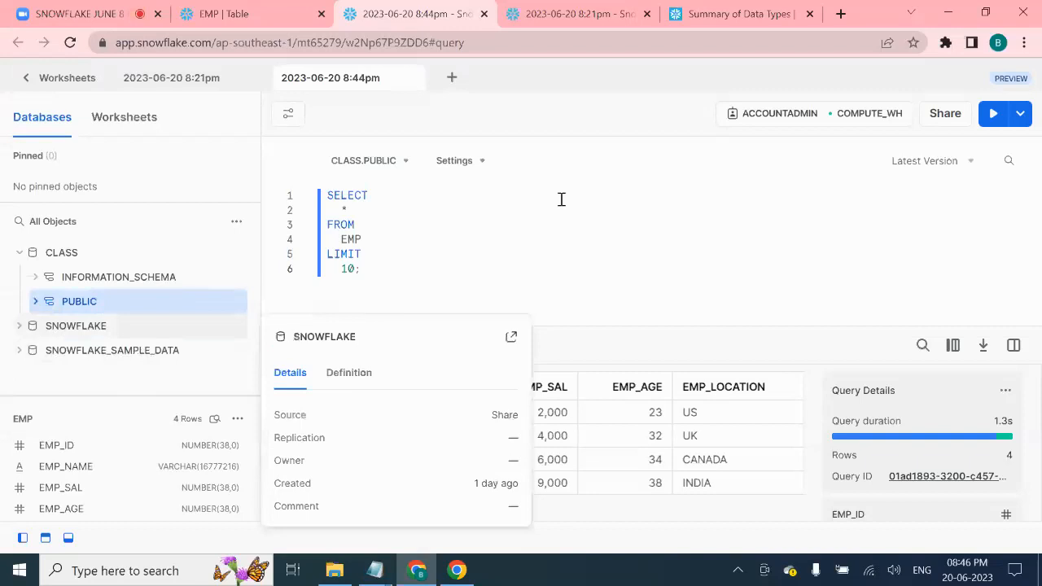
{"action": "left_click", "coordinate": [248, 14]}
{"action": "left_click", "coordinate": [547, 358]}
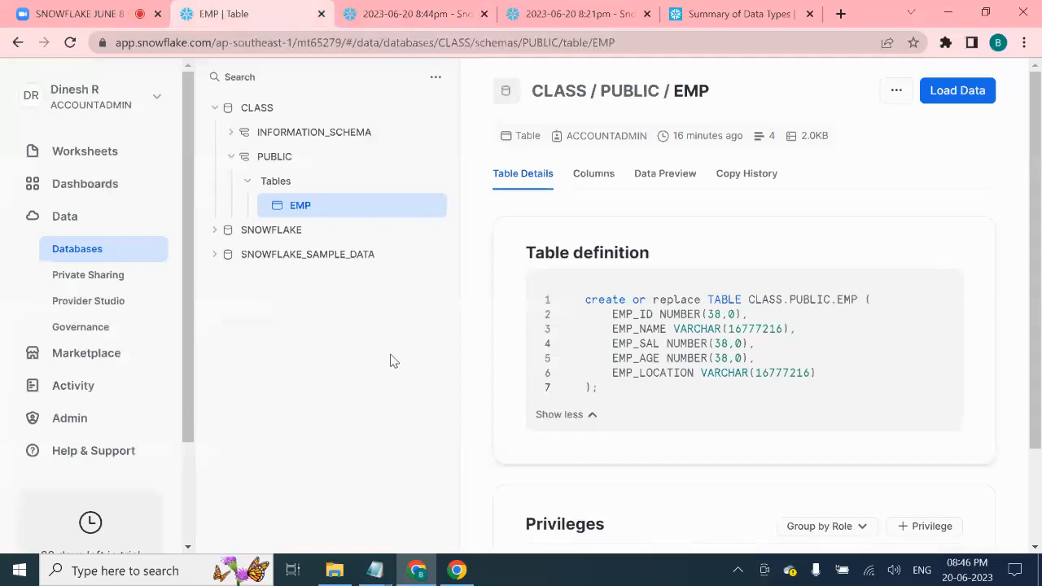
- Select 1_EMP_7 in the '1_load data from local to snowflake' folder to open it
{"action": "left_click", "coordinate": [335, 570]}
{"action": "left_click", "coordinate": [223, 142]}
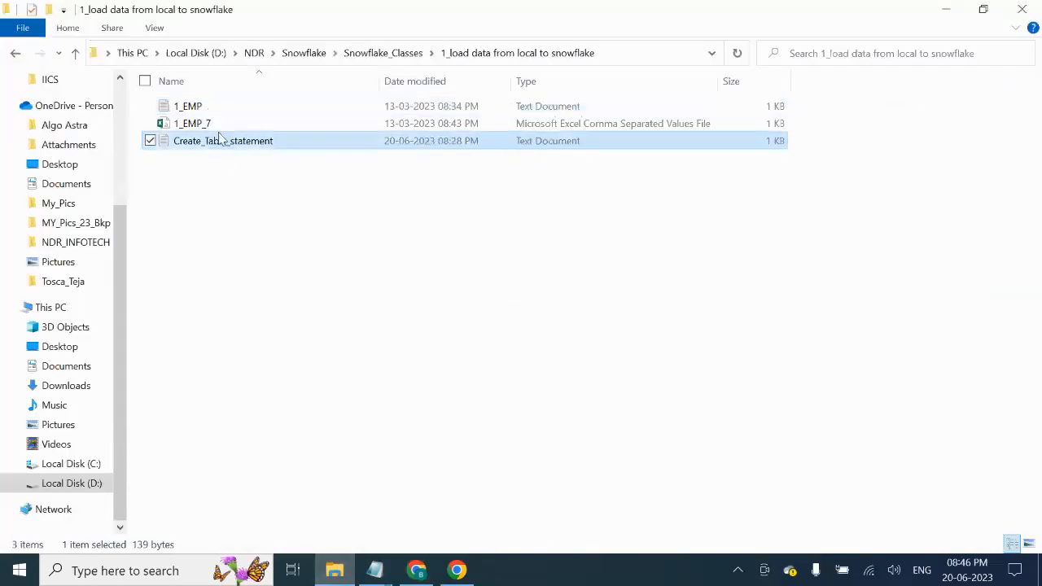
{"action": "left_click", "coordinate": [221, 126]}
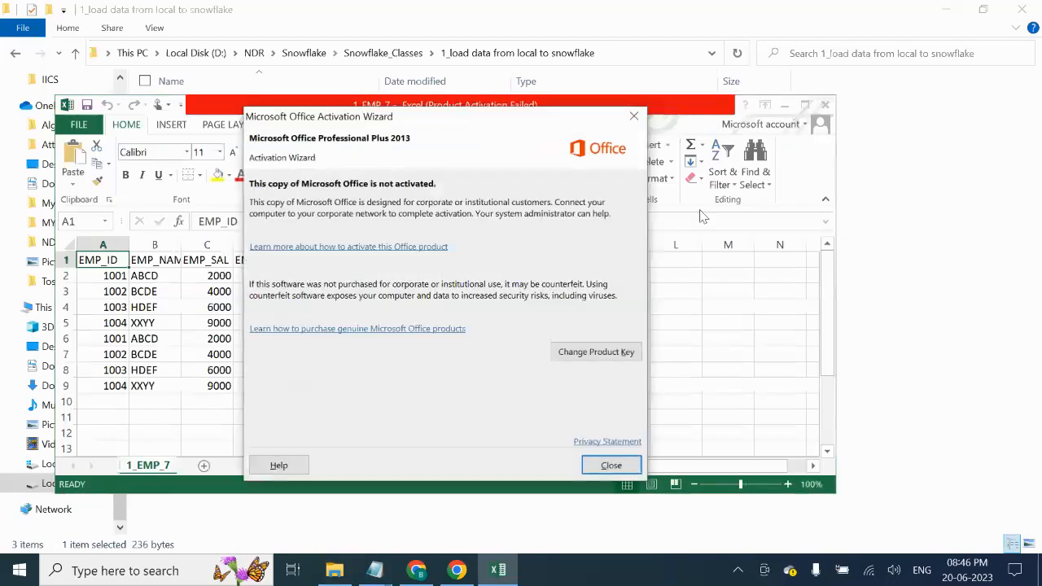
- Dismiss the activation notice, maximize Excel, and confirm 1_EMP_7 saves as CSV (Comma delimited)
{"action": "left_click", "coordinate": [628, 124]}
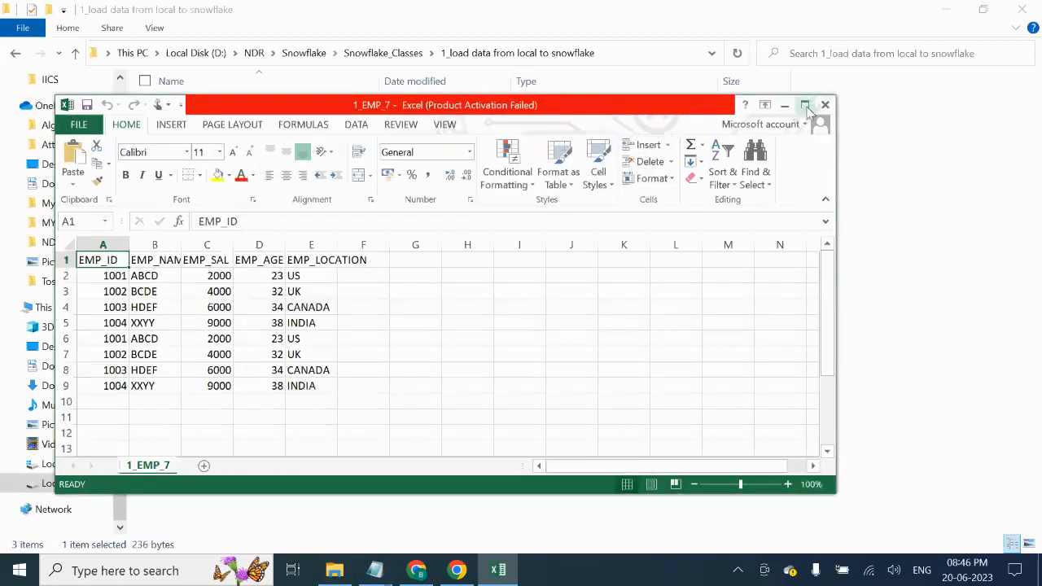
{"action": "left_click", "coordinate": [804, 105]}
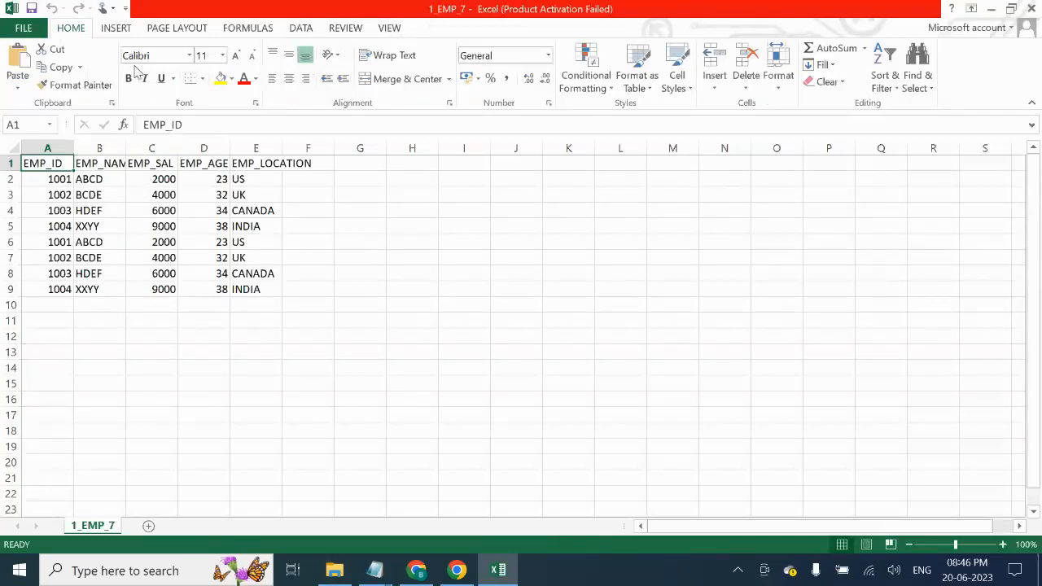
{"action": "left_click", "coordinate": [24, 28]}
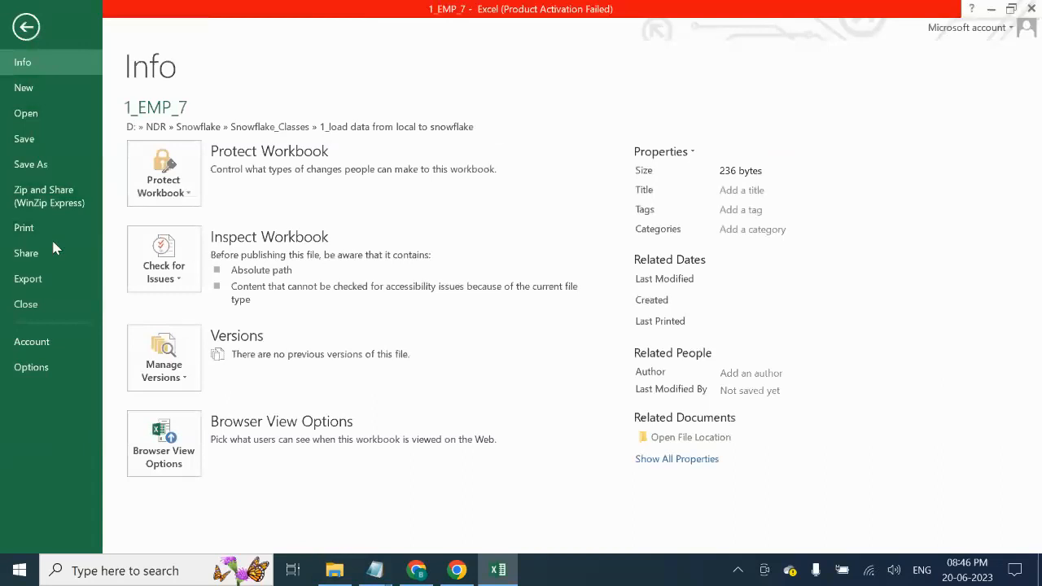
{"action": "left_click", "coordinate": [42, 162]}
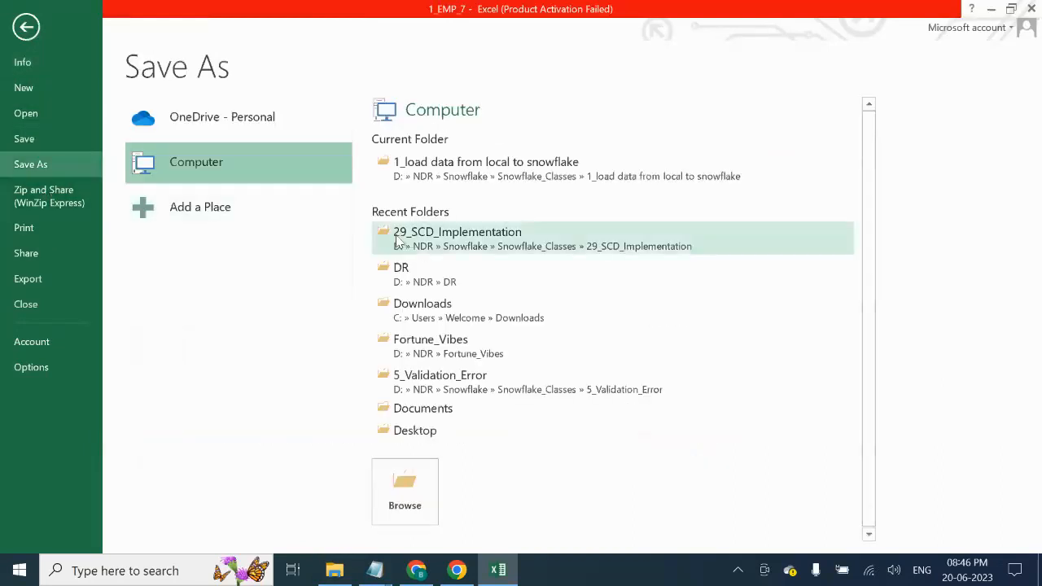
{"action": "left_click", "coordinate": [488, 168]}
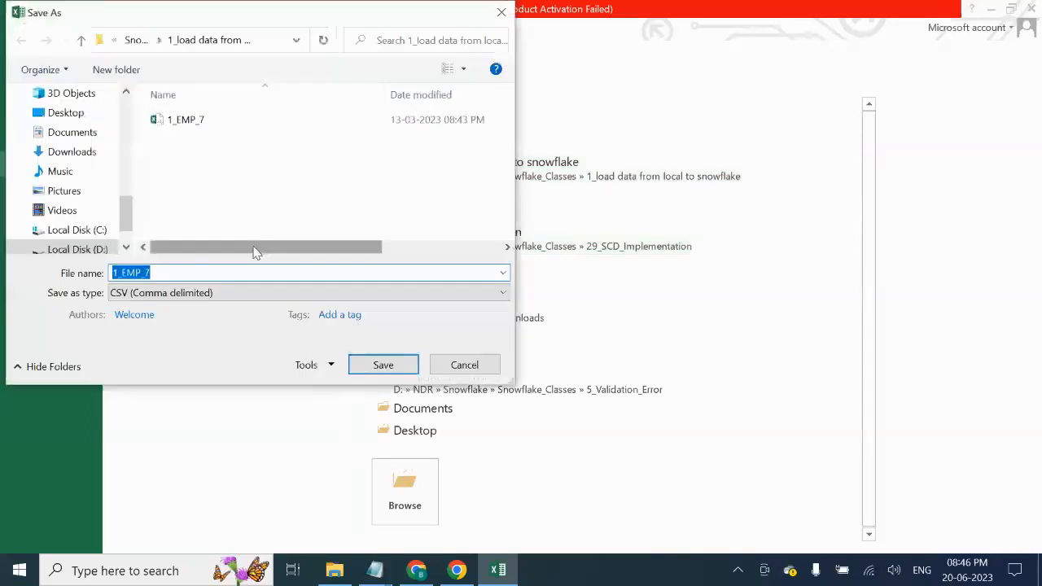
{"action": "left_click", "coordinate": [254, 299]}
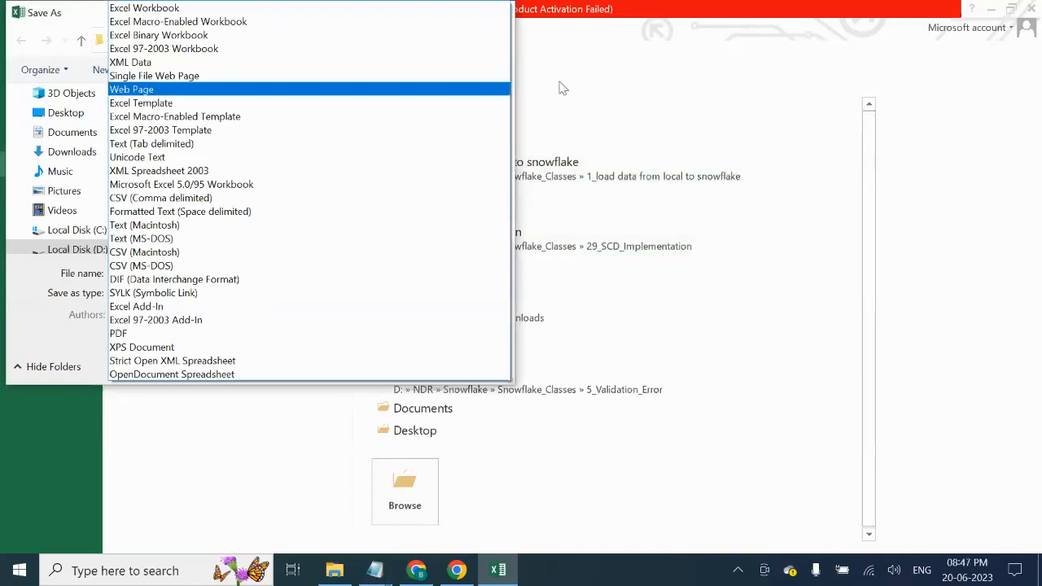
{"action": "left_click", "coordinate": [651, 96]}
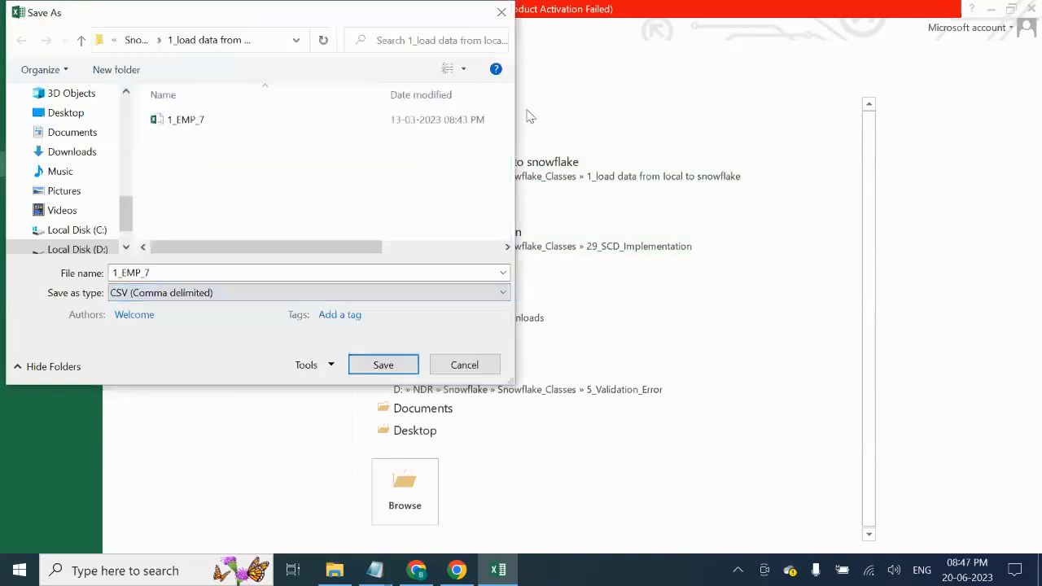
{"action": "left_click", "coordinate": [498, 11]}
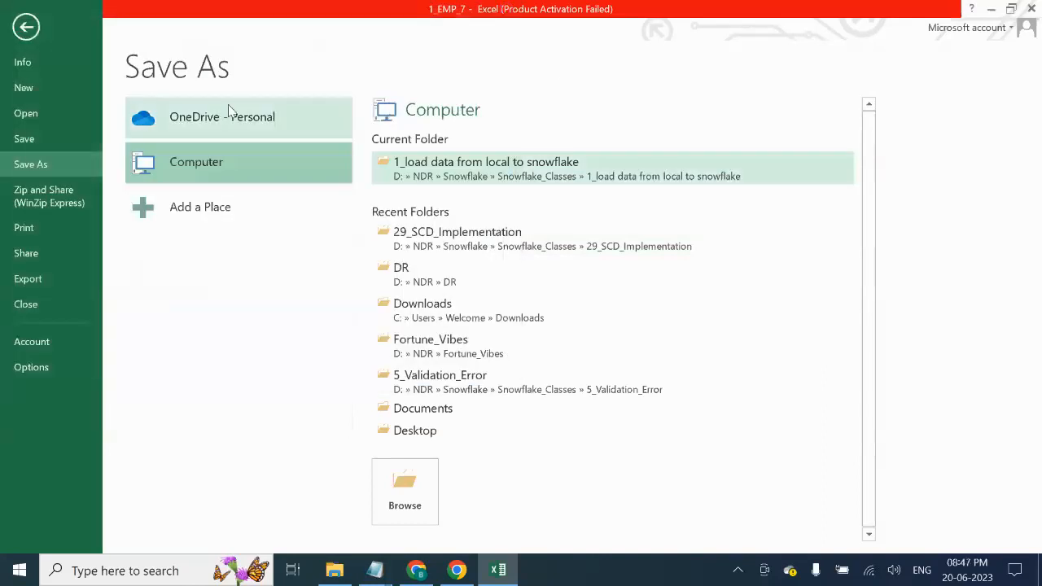
{"action": "left_click", "coordinate": [25, 26]}
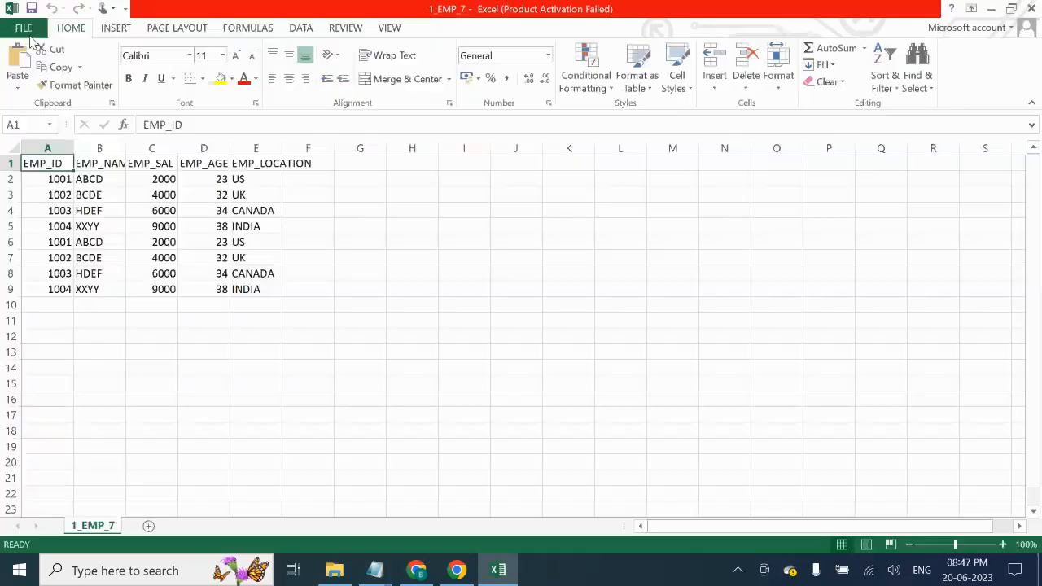
- Restore the Excel window and reposition it to show rows 1–13
{"action": "double_click", "coordinate": [777, 11]}
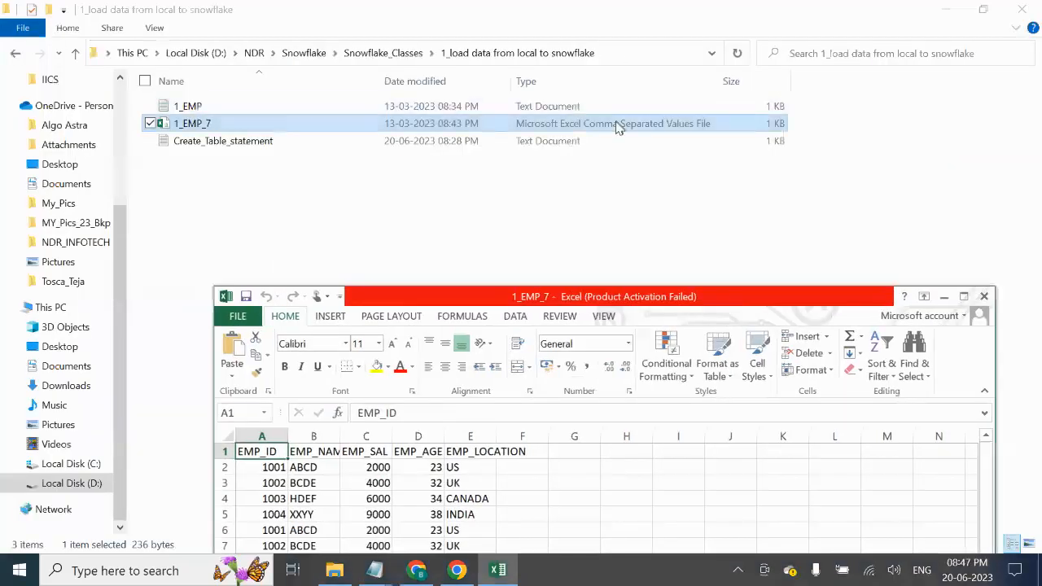
{"action": "left_click_drag", "start_coordinate": [727, 298], "coordinate": [661, 192]}
{"action": "left_click", "coordinate": [252, 393]}
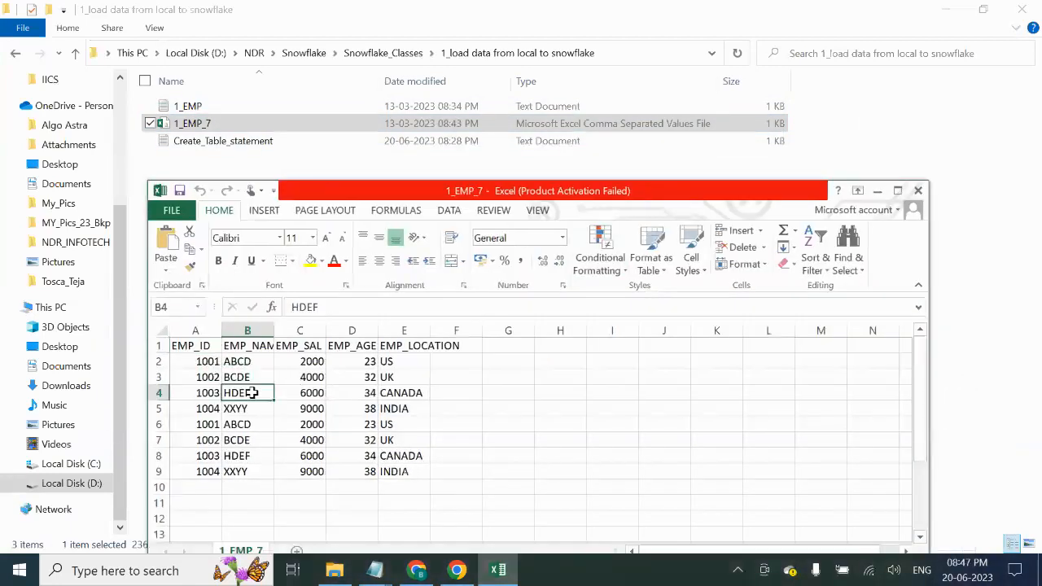
{"action": "left_click_drag", "start_coordinate": [200, 346], "coordinate": [204, 409]}
- Widen column E to fit the EMP_LOCATION header, then return to Snowflake
{"action": "left_click", "coordinate": [259, 344]}
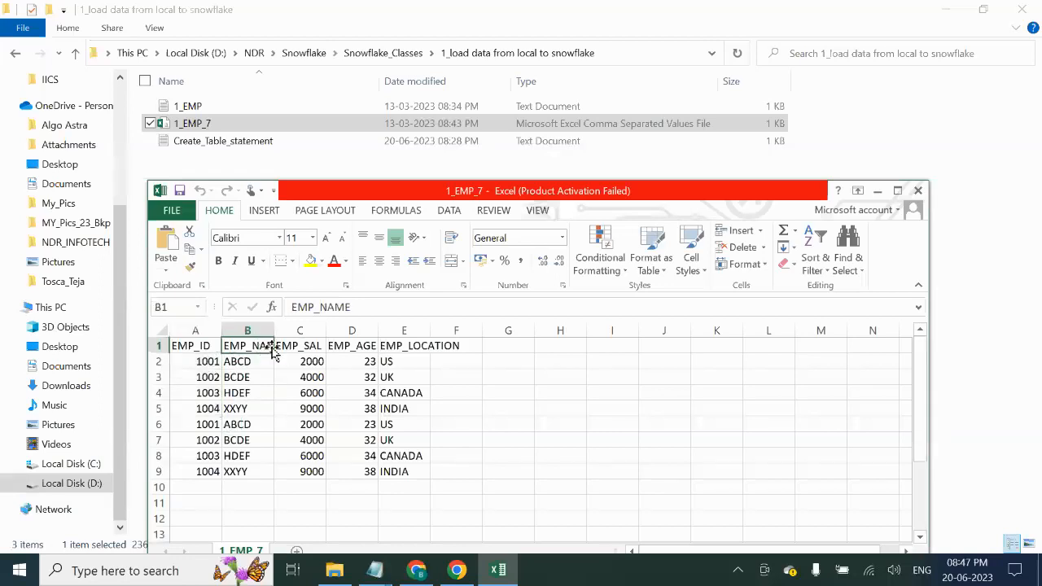
{"action": "left_click", "coordinate": [297, 345]}
{"action": "left_click", "coordinate": [359, 342]}
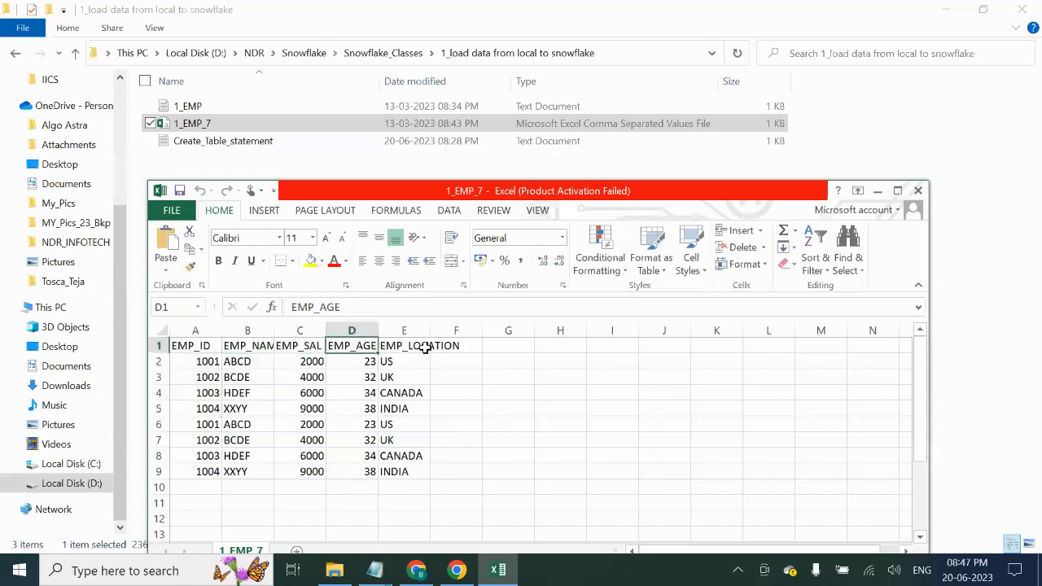
{"action": "left_click", "coordinate": [418, 346]}
{"action": "left_click_drag", "start_coordinate": [430, 330], "coordinate": [443, 330]}
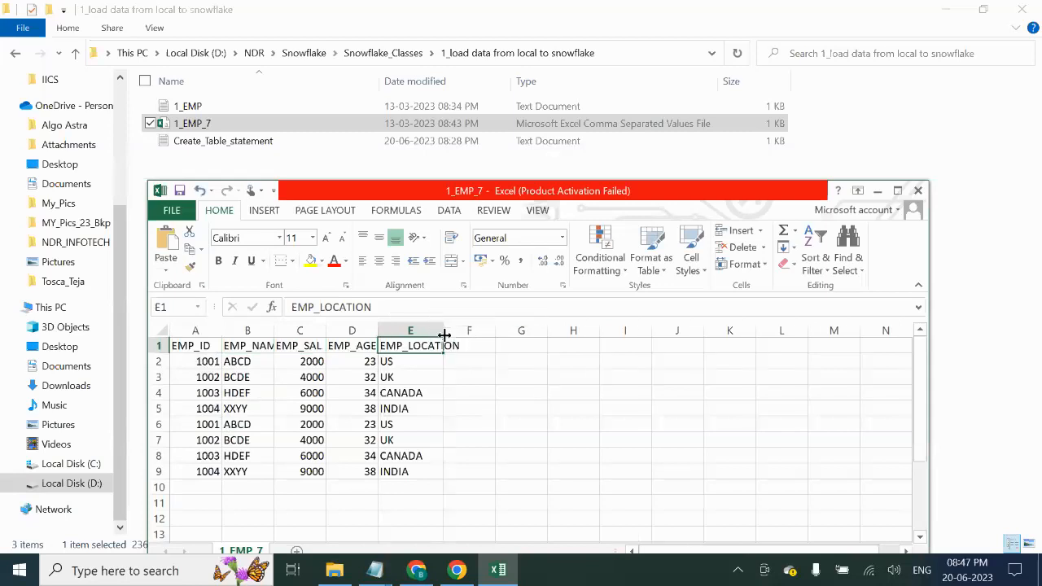
{"action": "left_click", "coordinate": [414, 573]}
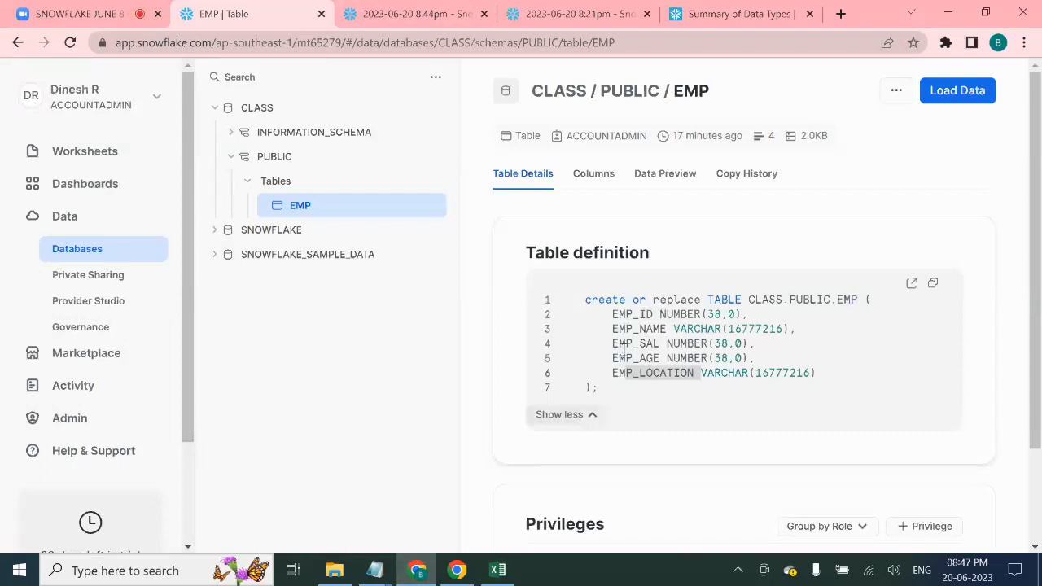
- Upload 1_EMP_7.csv as the file to load into the EMP table
{"action": "left_click", "coordinate": [497, 570]}
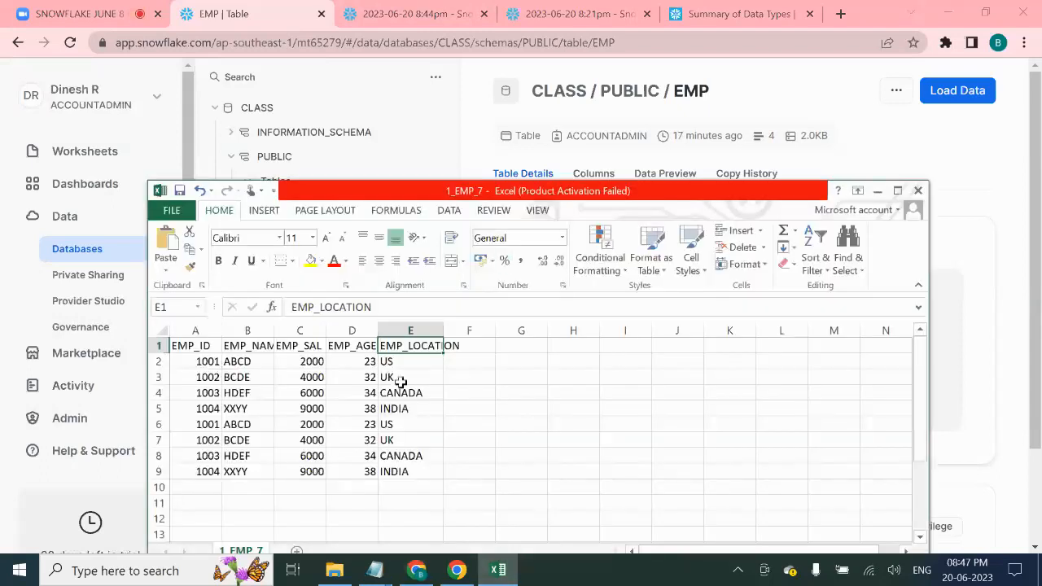
{"action": "left_click", "coordinate": [965, 348]}
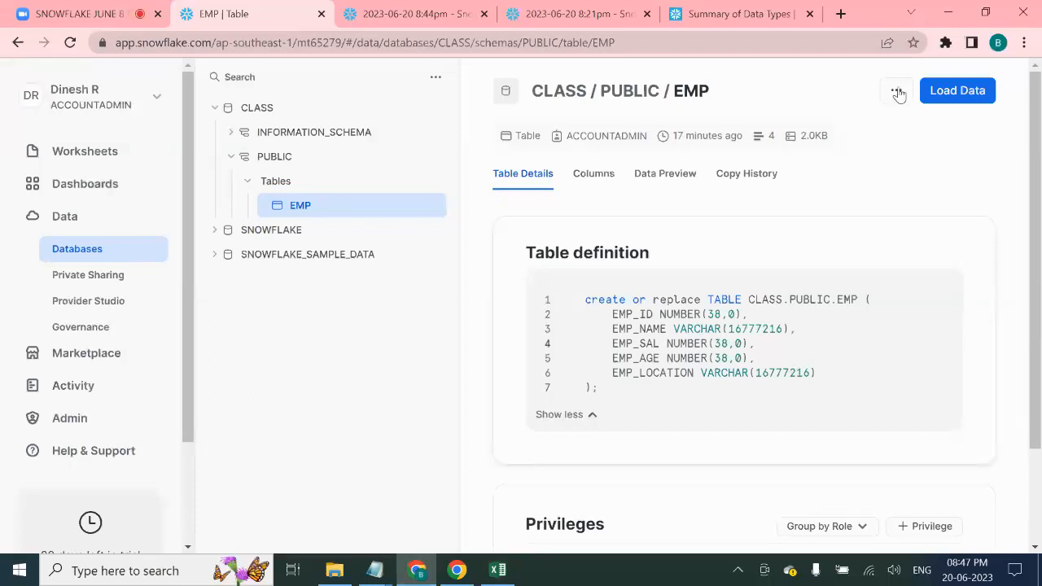
{"action": "left_click", "coordinate": [940, 96]}
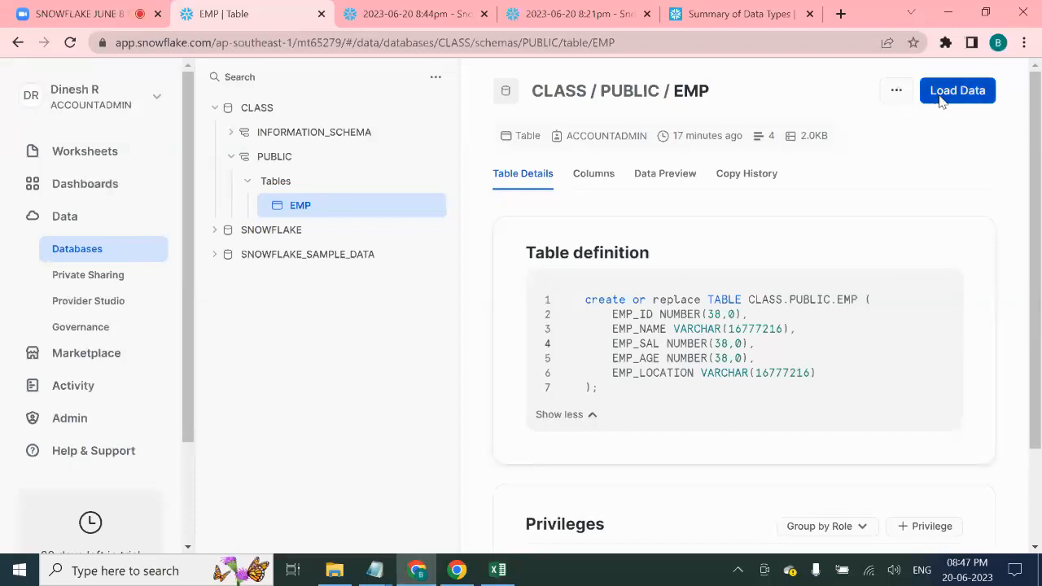
{"action": "left_click", "coordinate": [509, 359]}
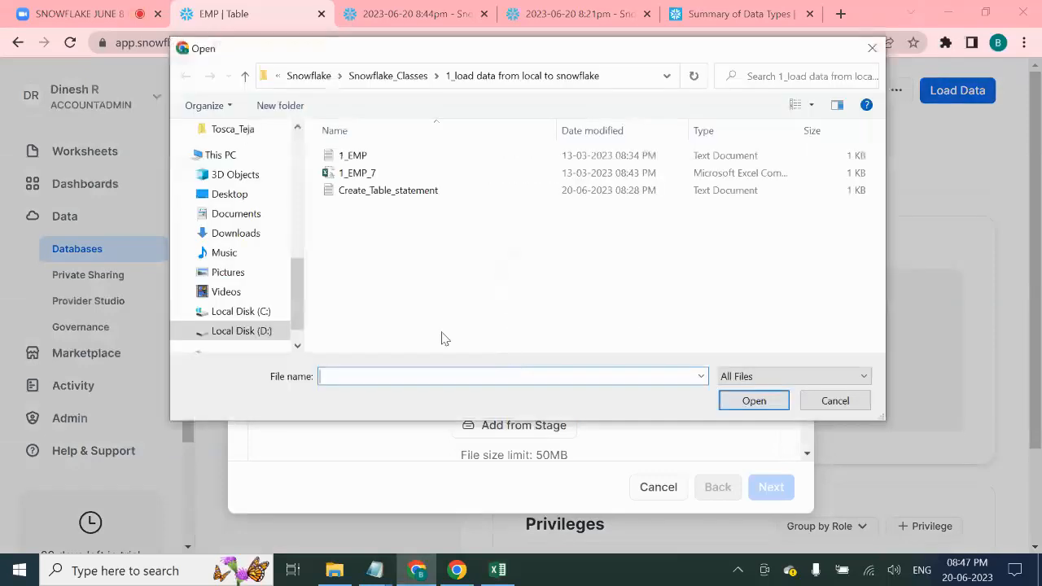
{"action": "left_click", "coordinate": [425, 173]}
{"action": "left_click", "coordinate": [751, 404]}
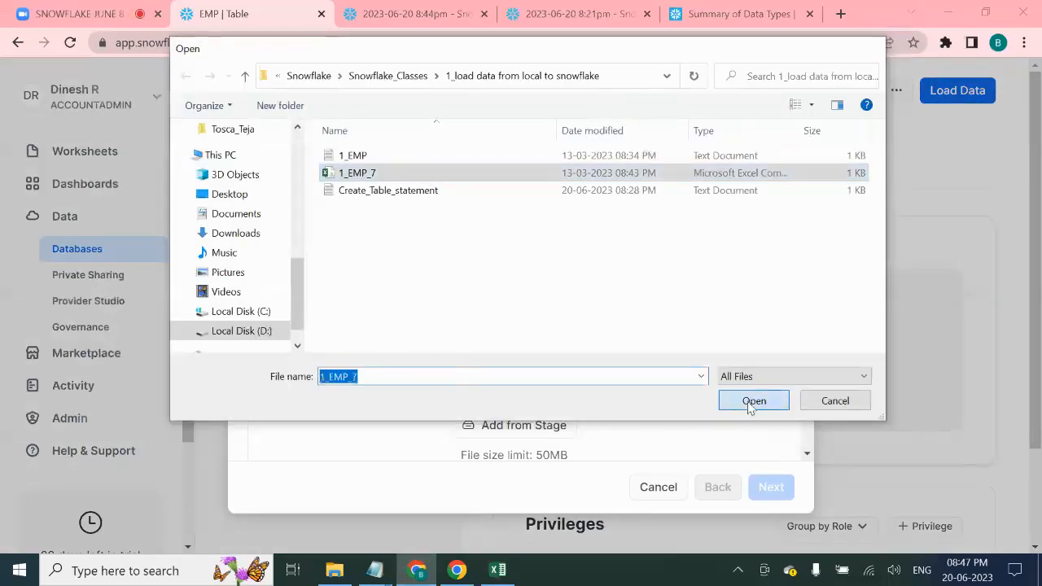
{"action": "left_click", "coordinate": [769, 476]}
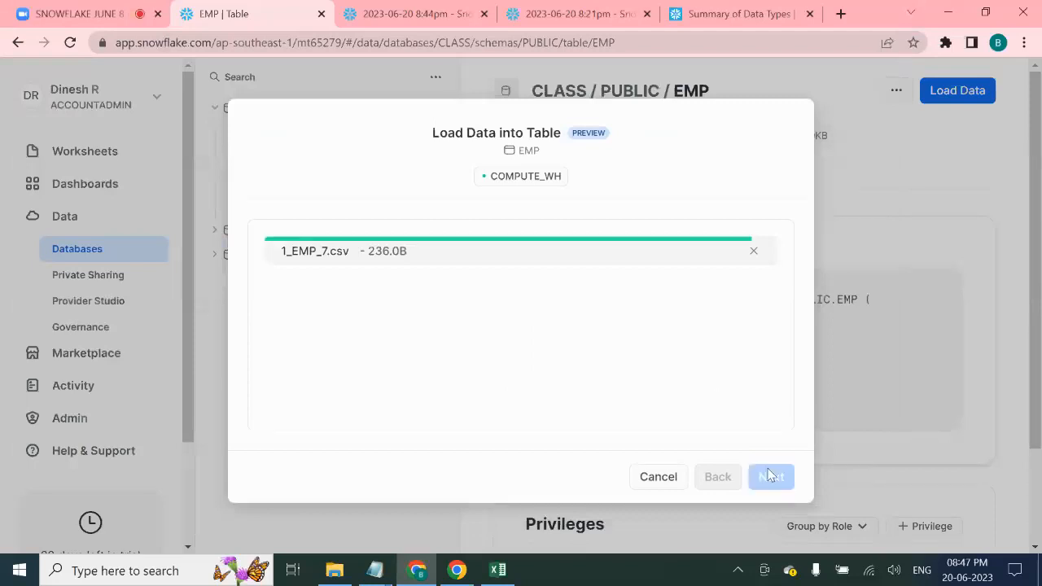
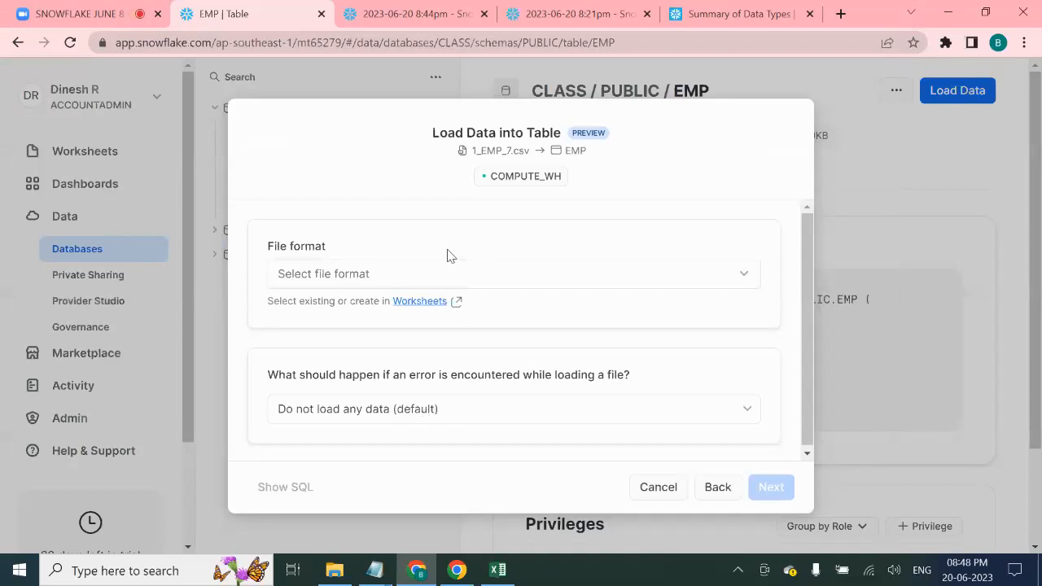
- Choose Delimited Files (CSV or TSV) as the file format for the EMP load
{"action": "left_click", "coordinate": [501, 281]}
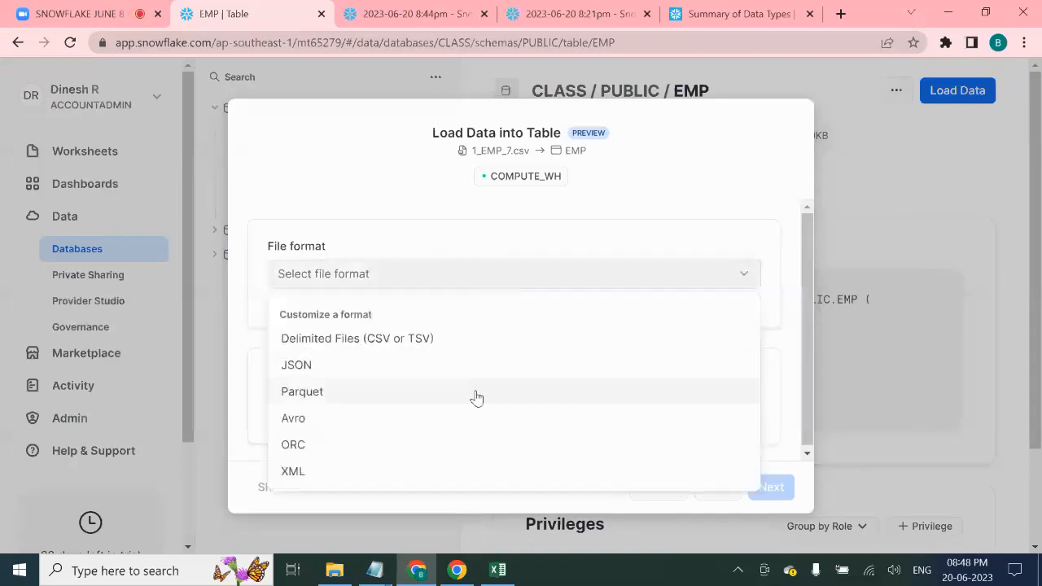
{"action": "left_click", "coordinate": [385, 340]}
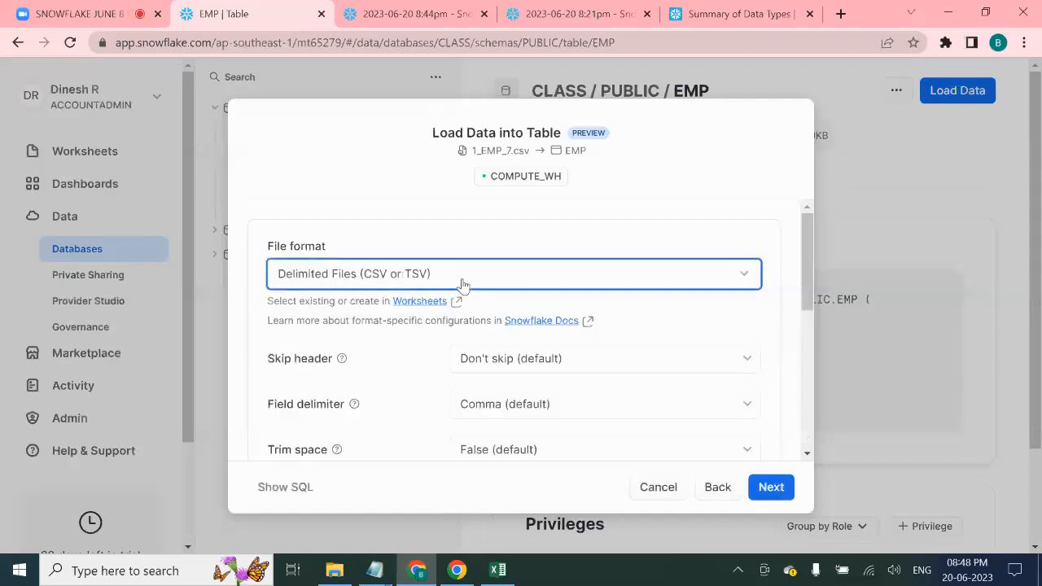
{"action": "scroll", "coordinate": [423, 293], "scroll_direction": "down", "scroll_amount": 2}
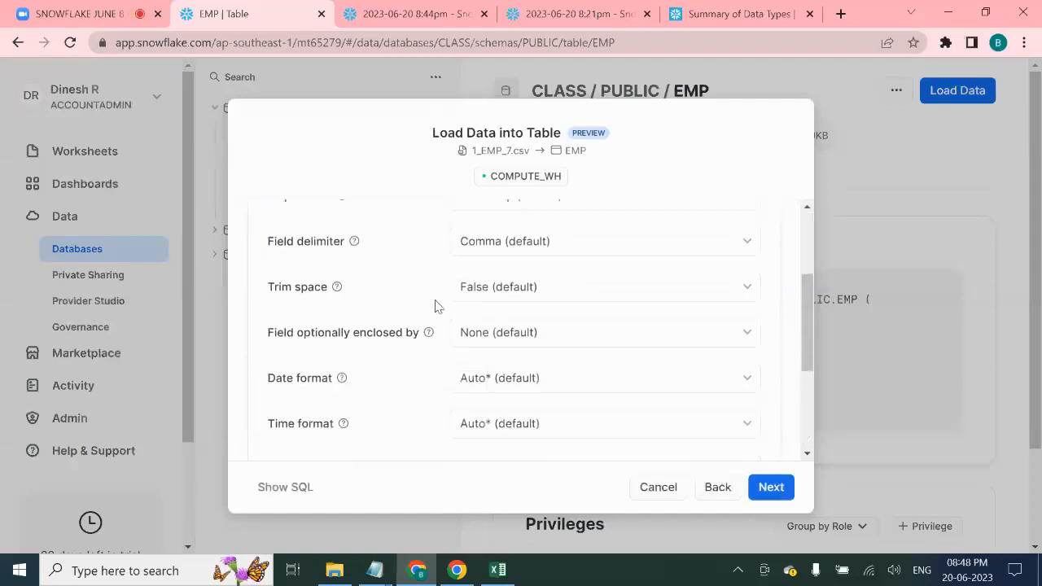
{"action": "scroll", "coordinate": [440, 309], "scroll_direction": "up", "scroll_amount": 2}
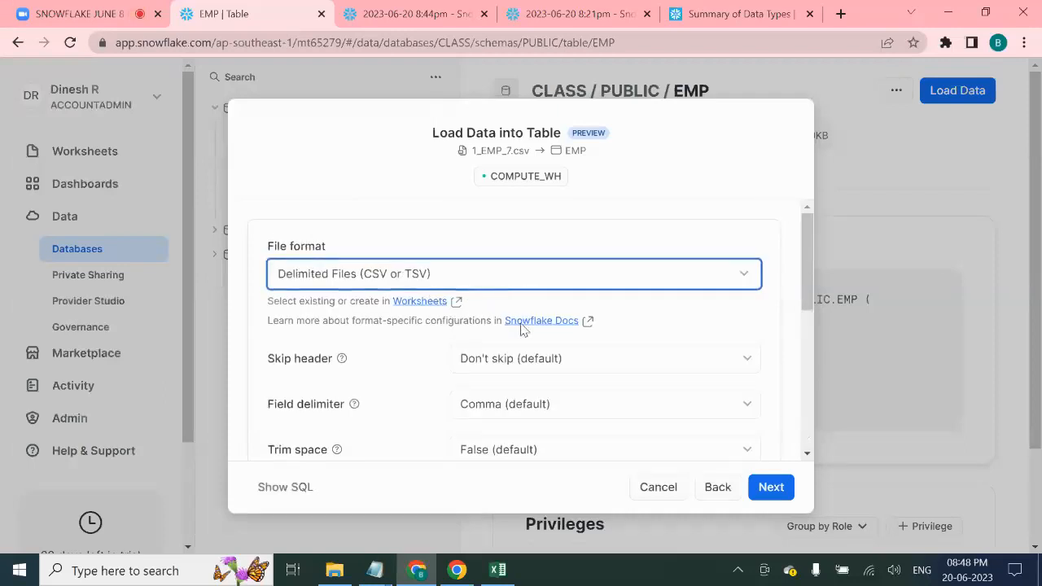
- Set Skip header to one line and load only valid data when errors occur
{"action": "left_click", "coordinate": [591, 373]}
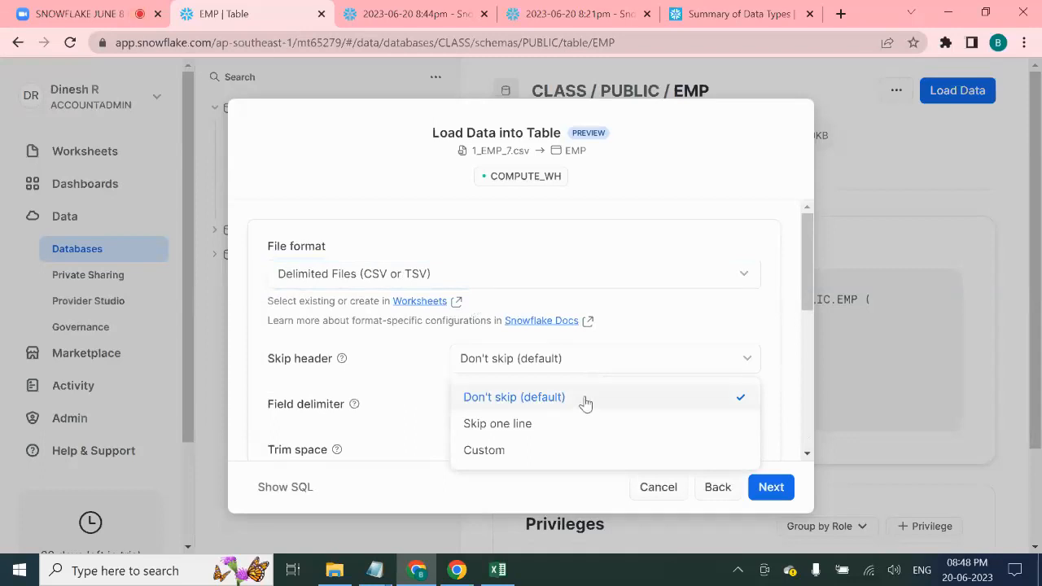
{"action": "left_click", "coordinate": [585, 401]}
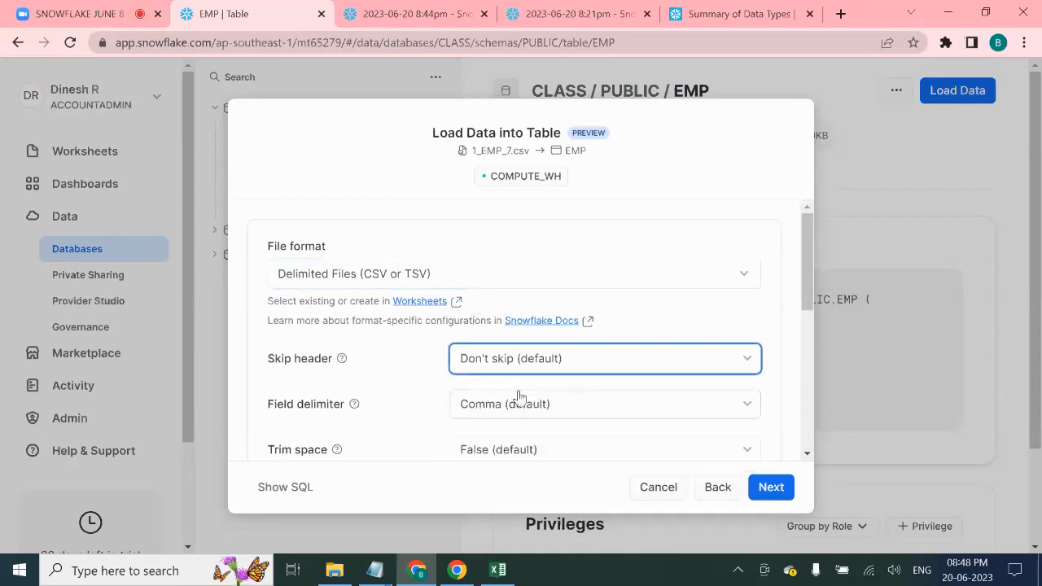
{"action": "left_click", "coordinate": [544, 370]}
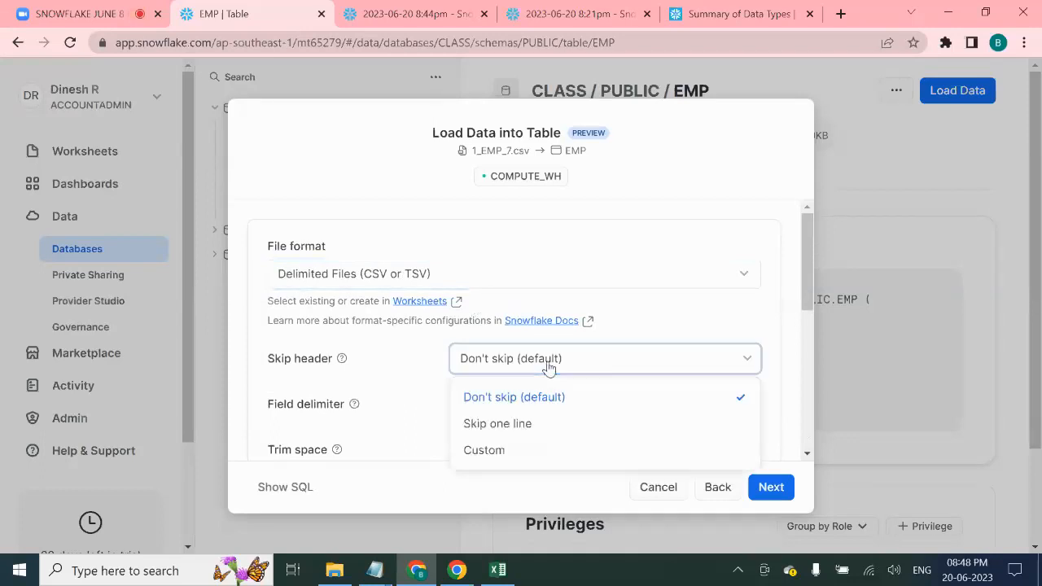
{"action": "left_click", "coordinate": [541, 423]}
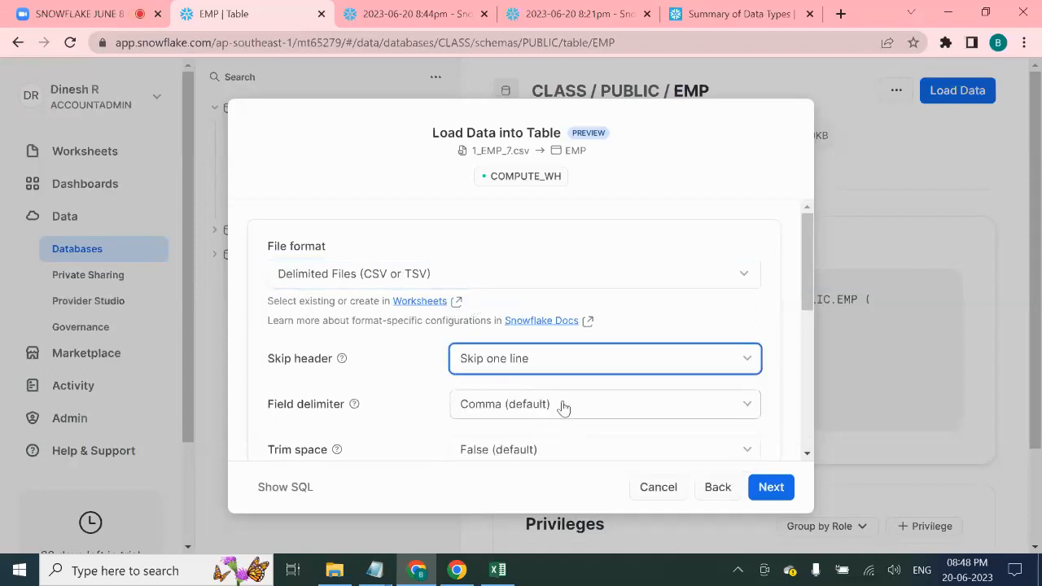
{"action": "scroll", "coordinate": [570, 390], "scroll_direction": "down", "scroll_amount": 2}
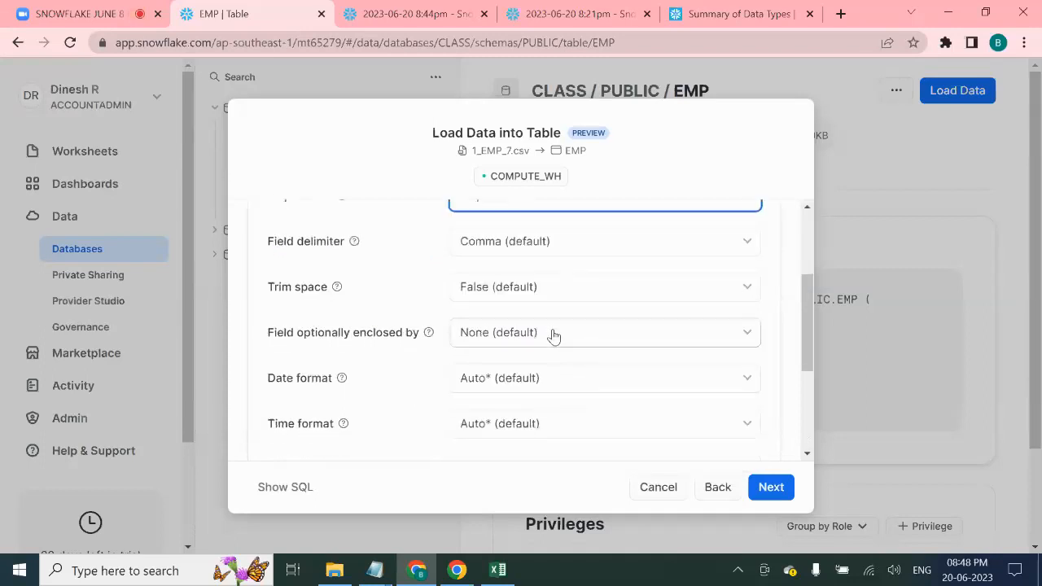
{"action": "scroll", "coordinate": [554, 342], "scroll_direction": "down", "scroll_amount": 3}
{"action": "left_click", "coordinate": [562, 406]}
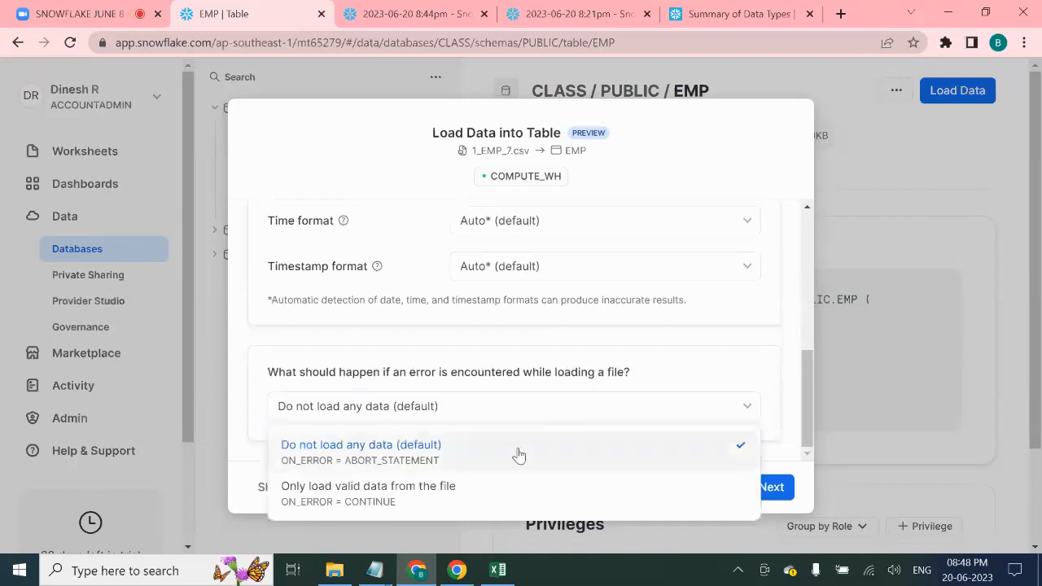
{"action": "left_click", "coordinate": [500, 496]}
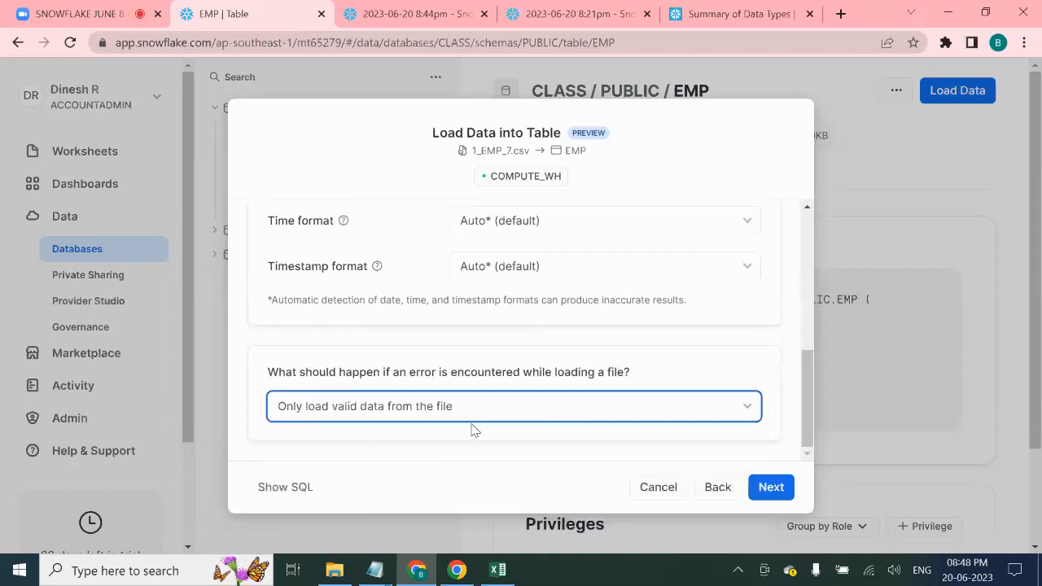
{"action": "left_click", "coordinate": [305, 488]}
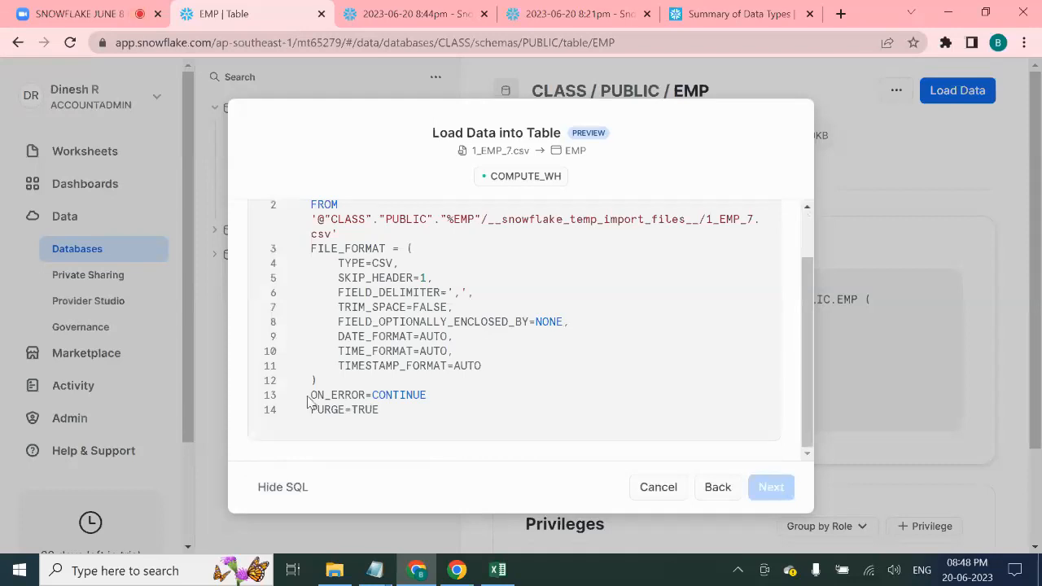
{"action": "left_click_drag", "start_coordinate": [313, 395], "coordinate": [446, 405]}
{"action": "left_click", "coordinate": [403, 397]}
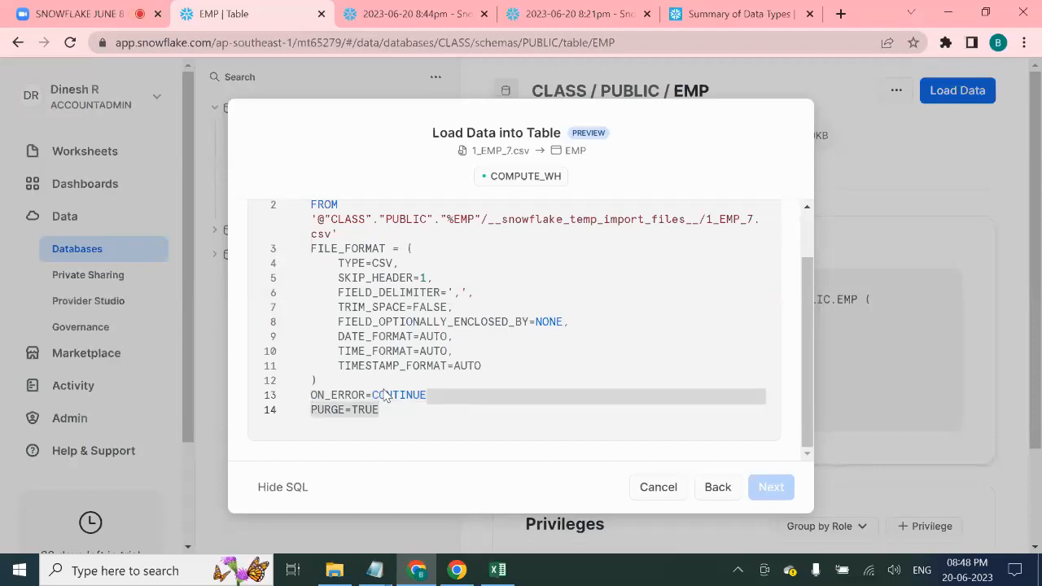
{"action": "left_click", "coordinate": [380, 393]}
{"action": "double_click", "coordinate": [380, 393]}
{"action": "left_click", "coordinate": [392, 414]}
{"action": "left_click_drag", "start_coordinate": [393, 414], "coordinate": [306, 410]}
{"action": "left_click", "coordinate": [483, 422]}
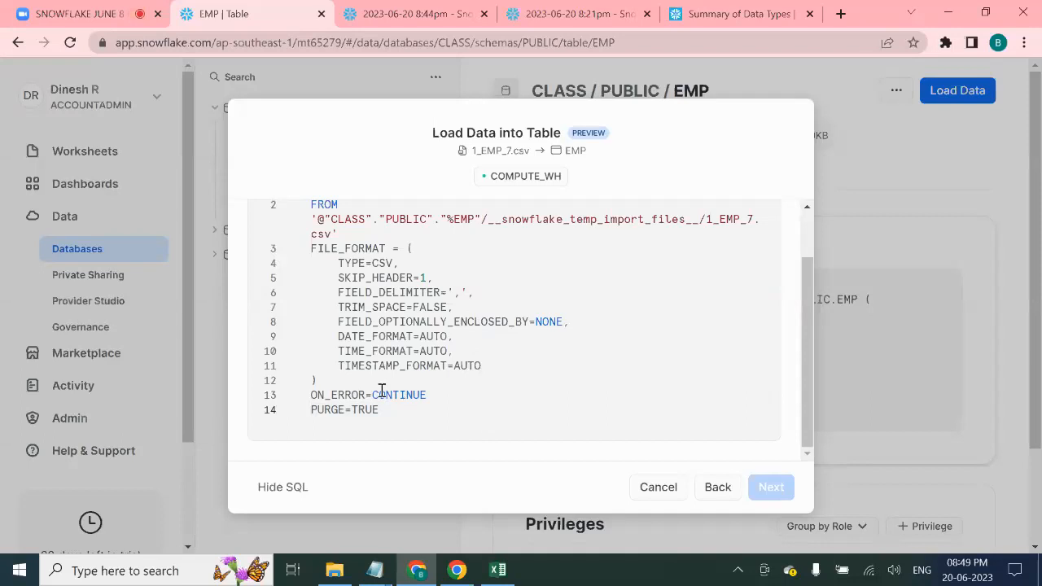
{"action": "left_click_drag", "start_coordinate": [387, 415], "coordinate": [298, 413]}
{"action": "left_click_drag", "start_coordinate": [395, 415], "coordinate": [307, 416]}
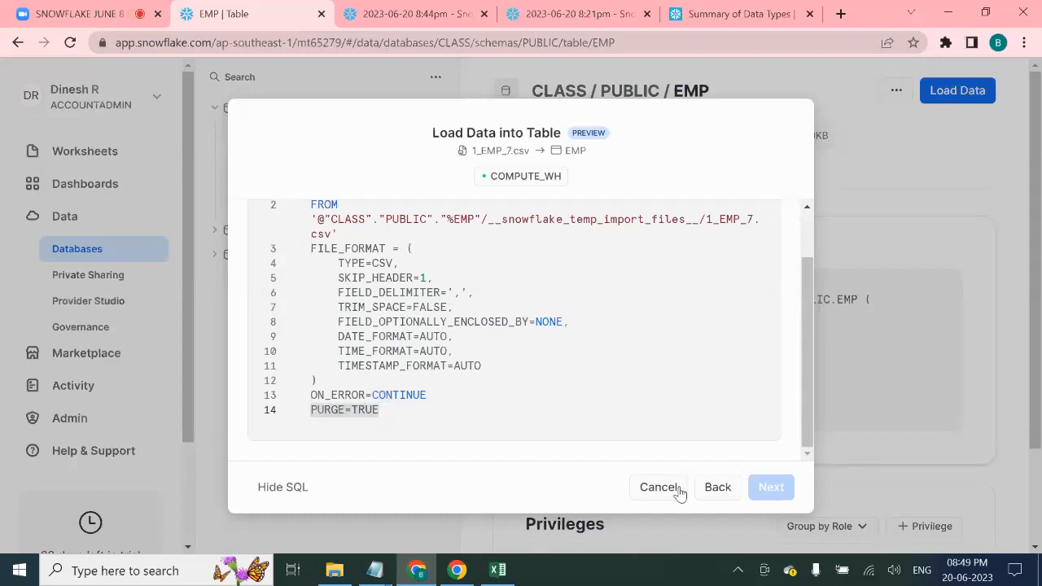
{"action": "left_click", "coordinate": [287, 487]}
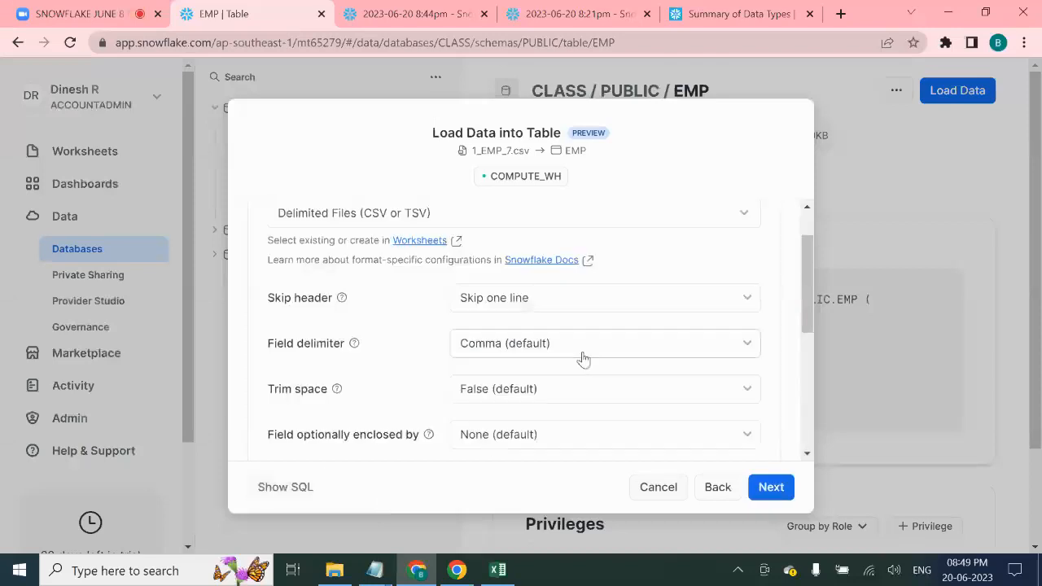
{"action": "scroll", "coordinate": [574, 367], "scroll_direction": "down", "scroll_amount": 5}
- Load 1_EMP_7.csv into EMP, then browse its 12 rows in Data Preview
{"action": "left_click", "coordinate": [769, 487]}
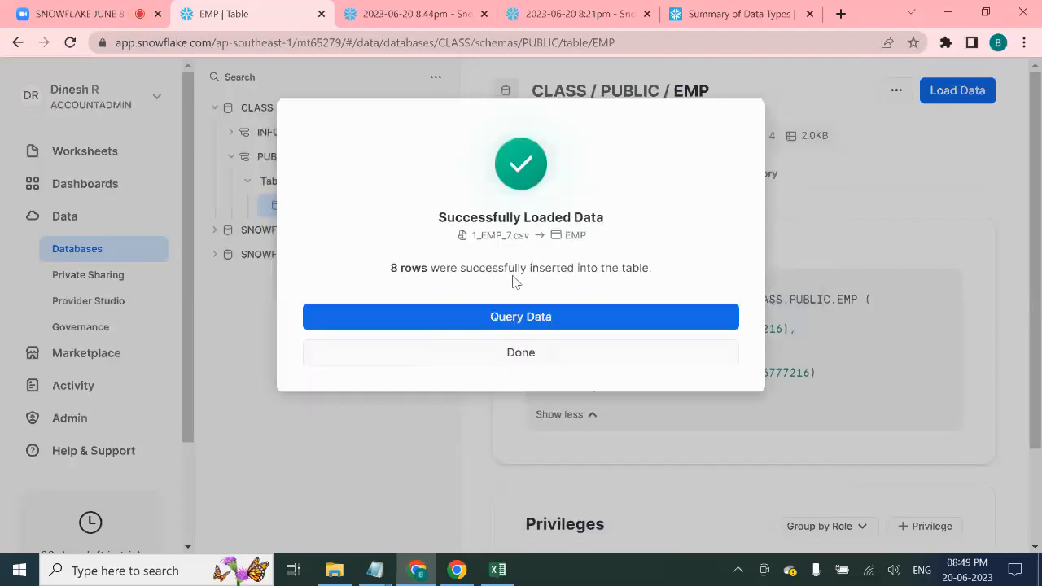
{"action": "left_click", "coordinate": [535, 354]}
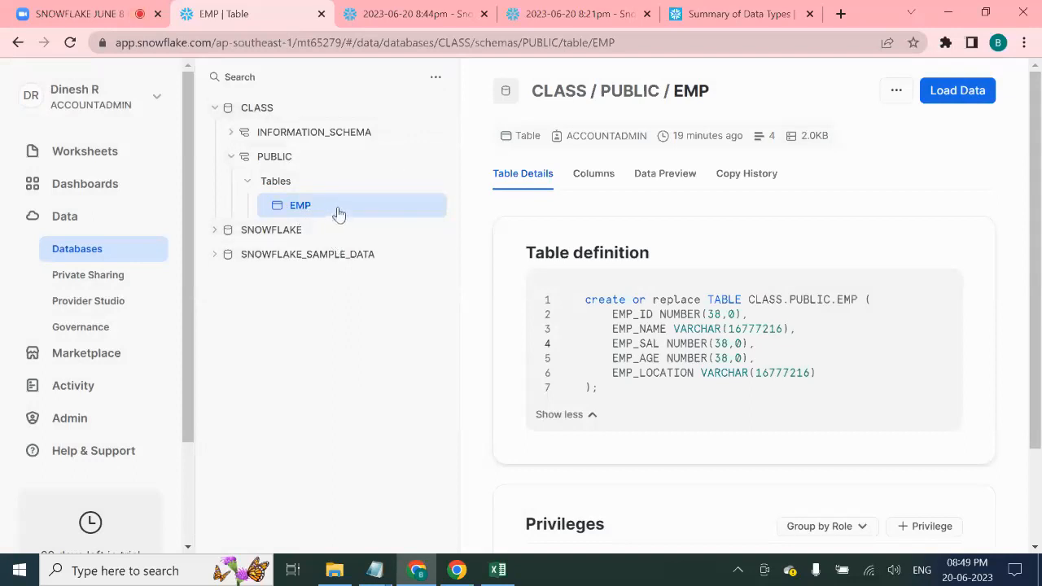
{"action": "left_click", "coordinate": [664, 181]}
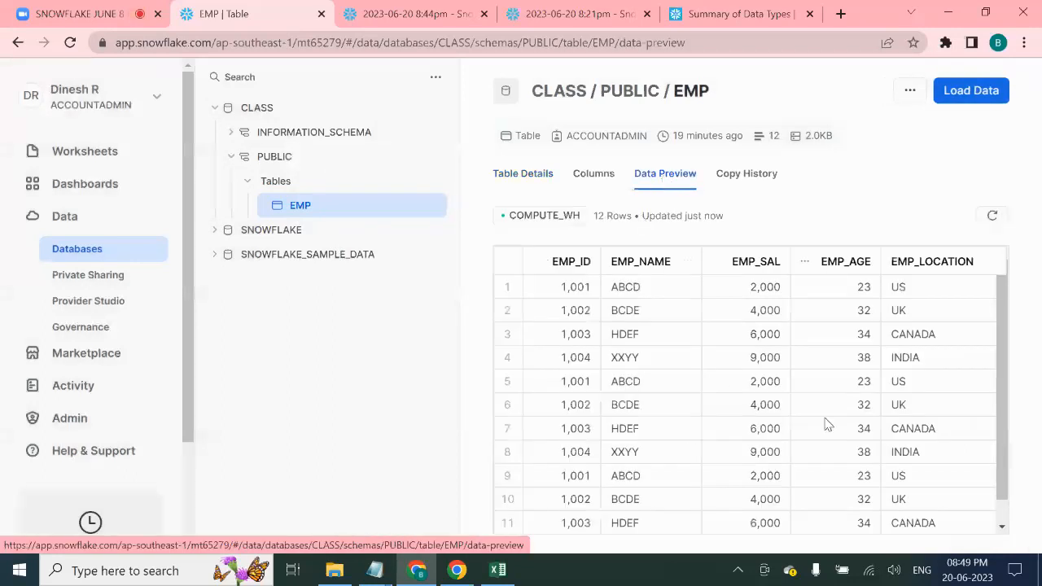
{"action": "scroll", "coordinate": [827, 407], "scroll_direction": "down", "scroll_amount": 1}
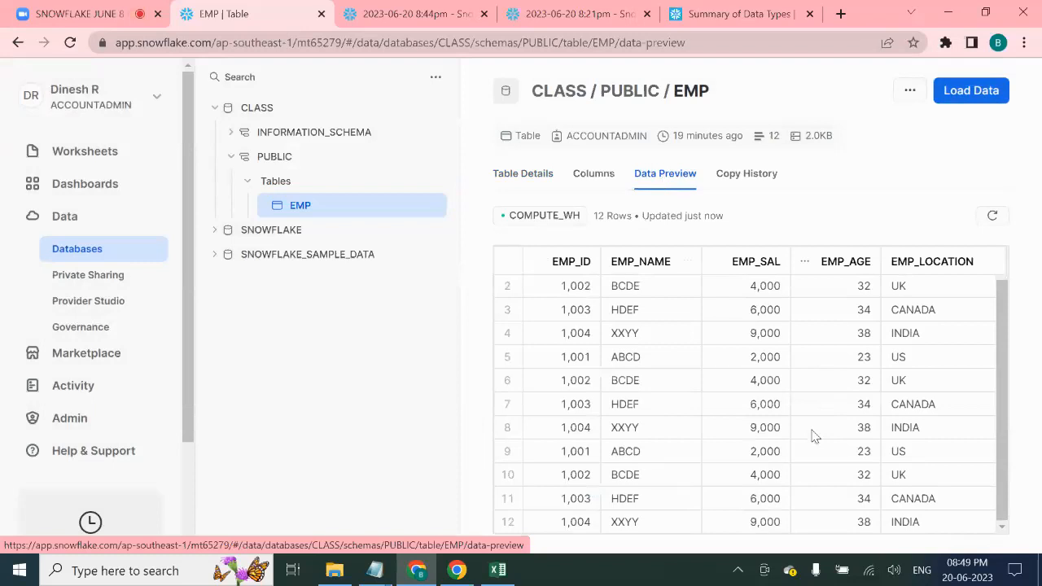
{"action": "scroll", "coordinate": [777, 425], "scroll_direction": "up", "scroll_amount": 1}
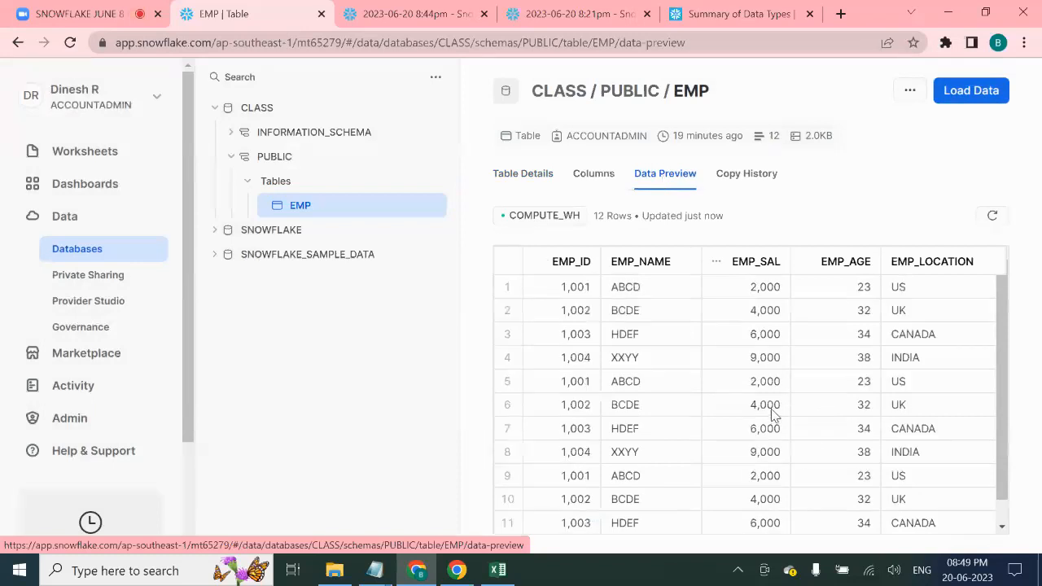
{"action": "scroll", "coordinate": [774, 416], "scroll_direction": "down", "scroll_amount": 1}
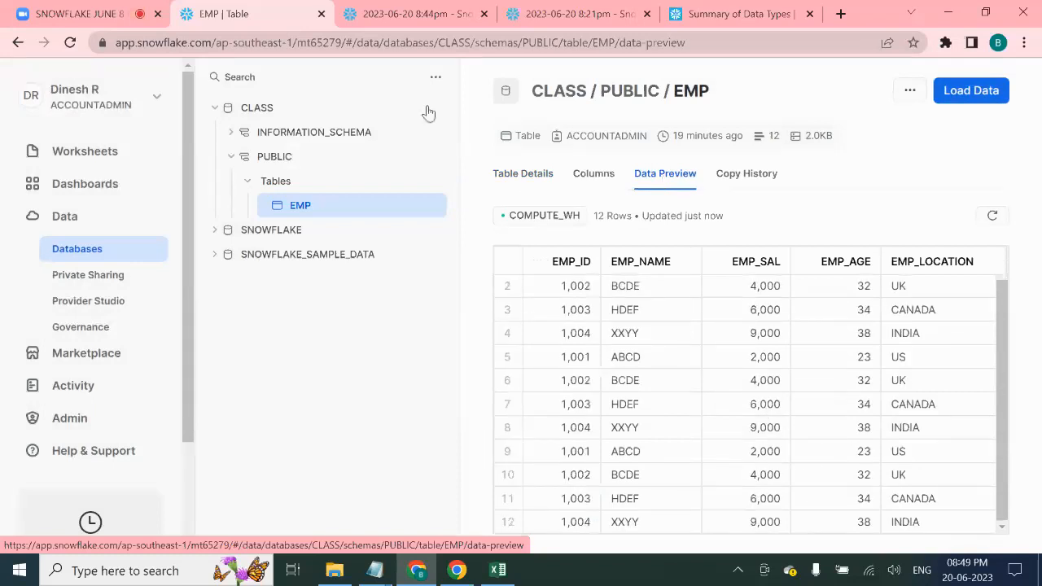
- In the 8:44pm worksheet, run just the SELECT * FROM EMP part of the query
{"action": "left_click", "coordinate": [415, 14]}
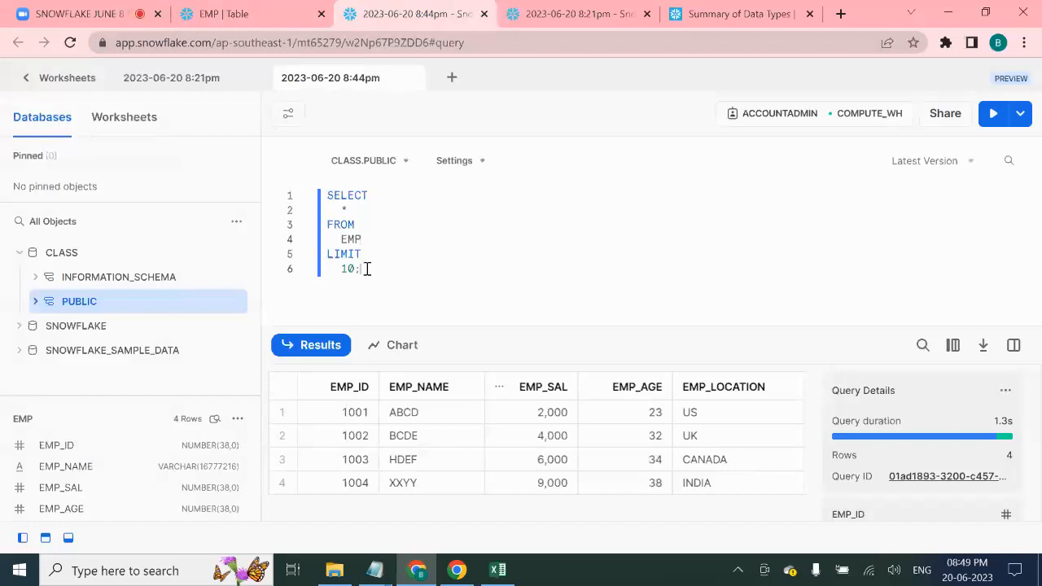
{"action": "left_click_drag", "start_coordinate": [365, 237], "coordinate": [312, 196]}
{"action": "left_click_drag", "start_coordinate": [363, 268], "coordinate": [327, 195]}
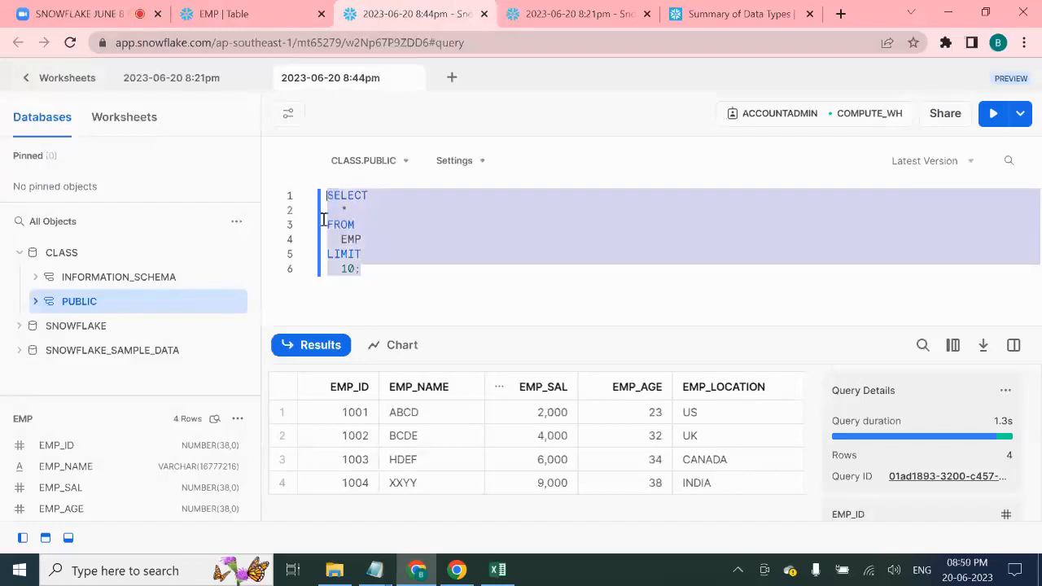
{"action": "left_click", "coordinate": [411, 273]}
{"action": "left_click_drag", "start_coordinate": [369, 243], "coordinate": [329, 195]}
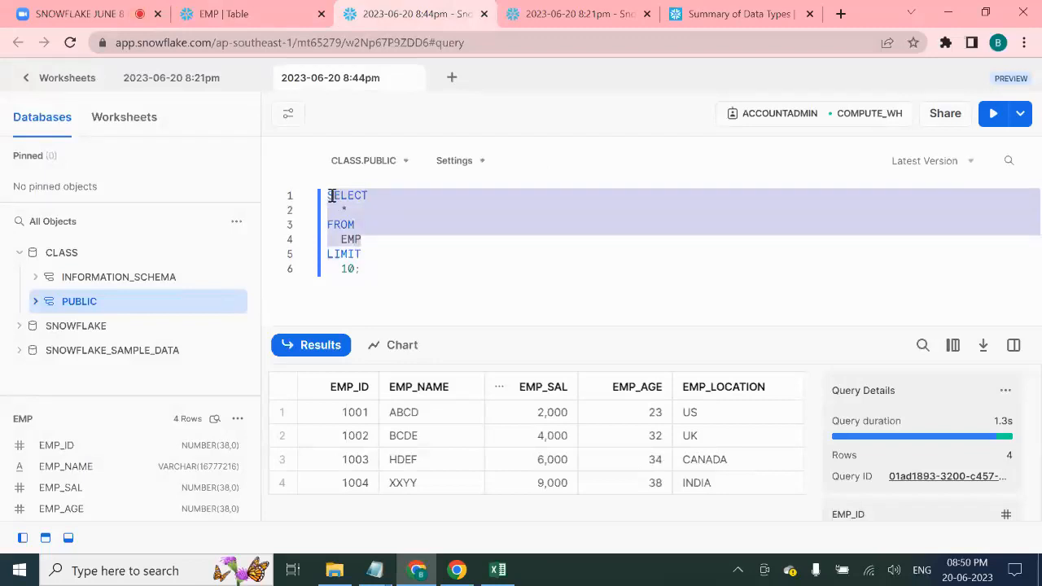
{"action": "left_click", "coordinate": [992, 113]}
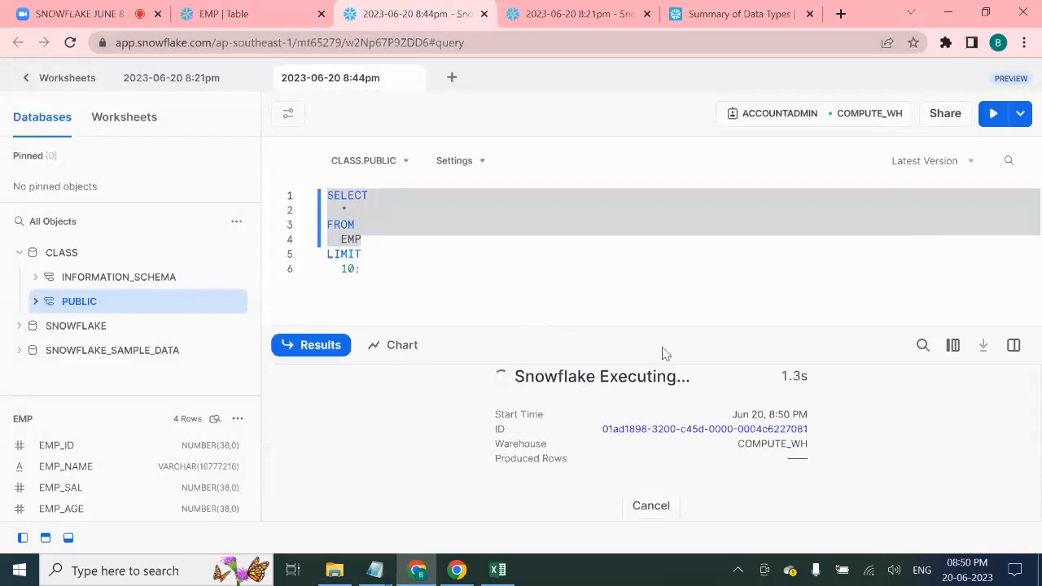
- Rerun the full six-line query with LIMIT 10 so it returns 10 rows
{"action": "scroll", "coordinate": [503, 461], "scroll_direction": "down", "scroll_amount": 3}
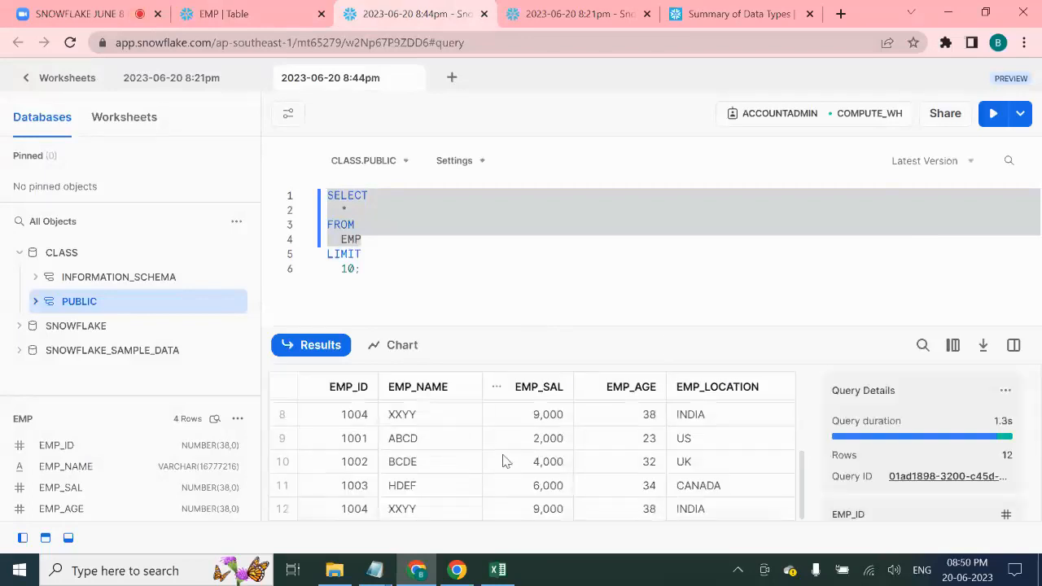
{"action": "scroll", "coordinate": [496, 457], "scroll_direction": "up", "scroll_amount": 3}
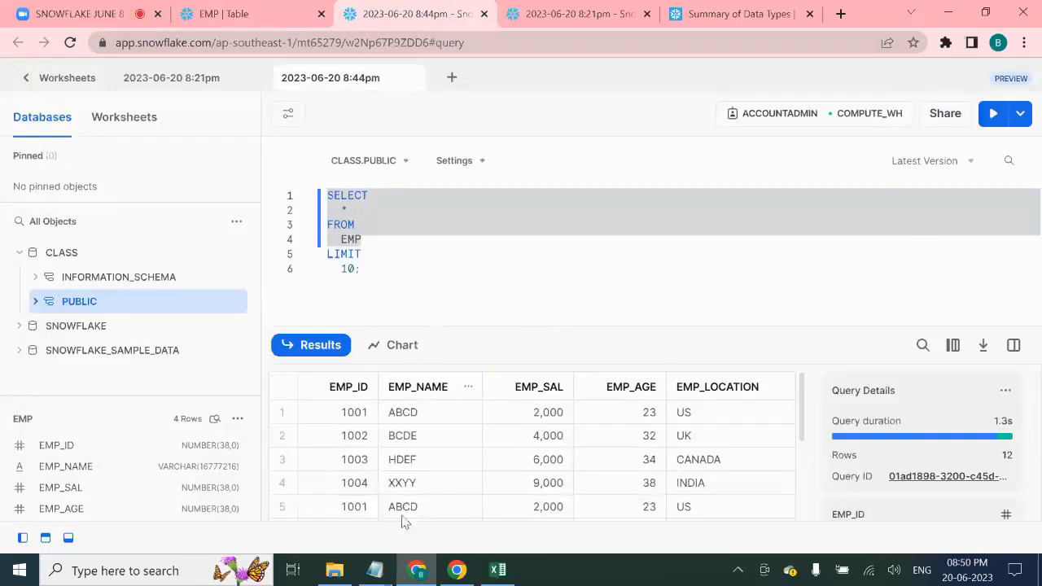
{"action": "scroll", "coordinate": [398, 505], "scroll_direction": "down", "scroll_amount": 3}
{"action": "left_click_drag", "start_coordinate": [362, 269], "coordinate": [328, 195]}
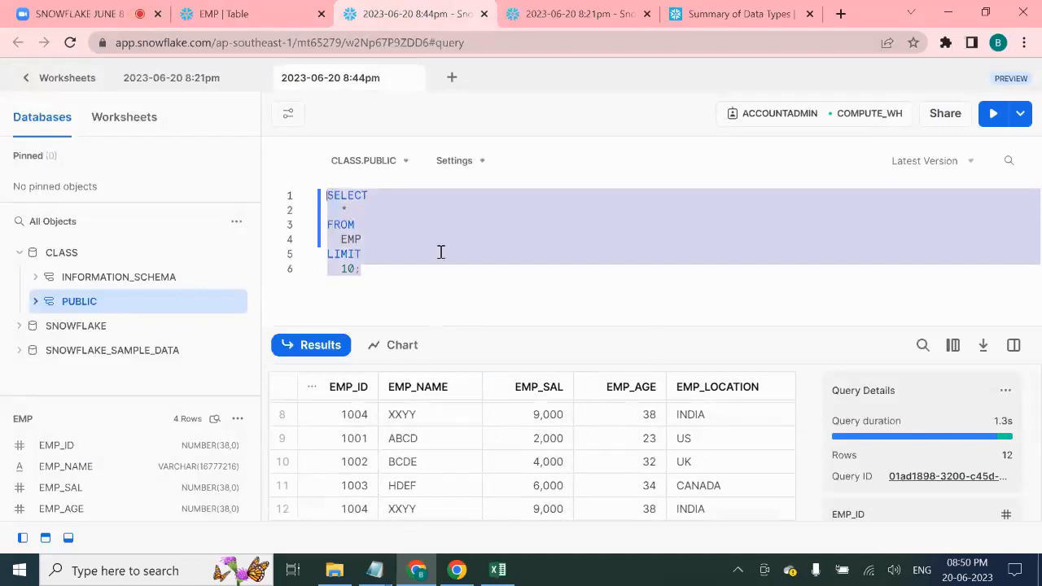
{"action": "key", "text": "ctrl+Return"}
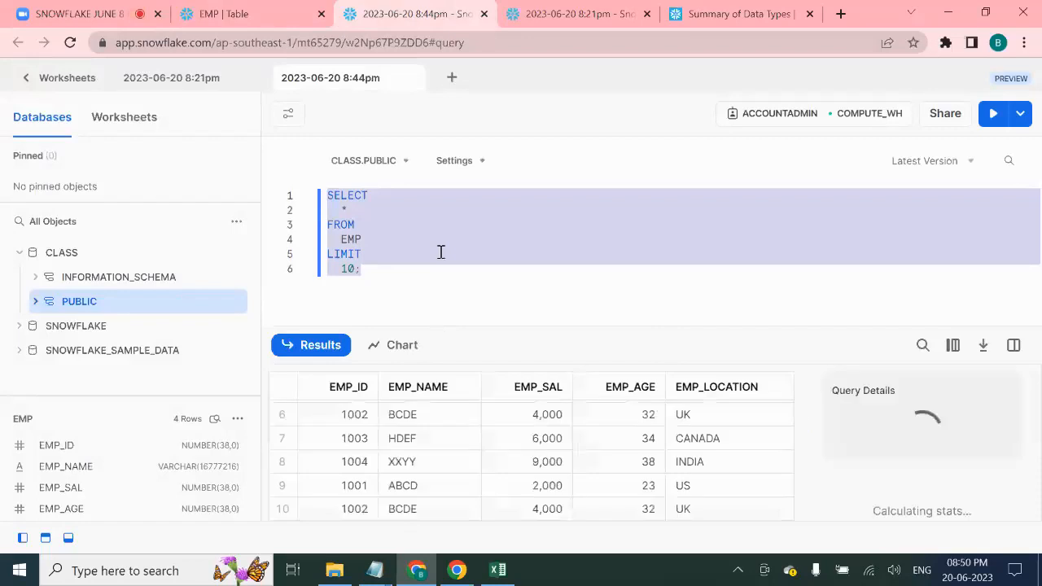
{"action": "left_click", "coordinate": [361, 272]}
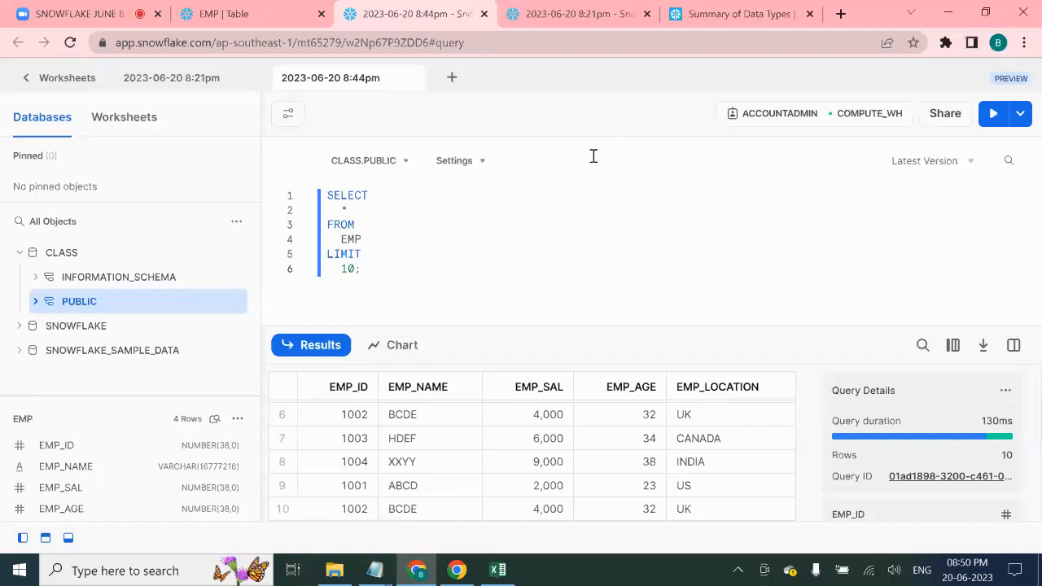
{"action": "left_click", "coordinate": [244, 14]}
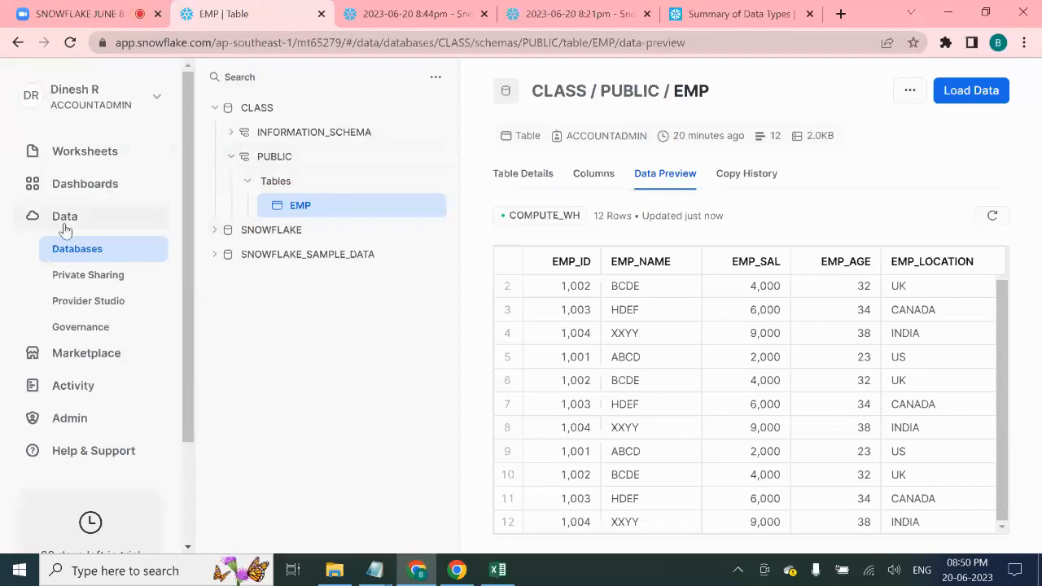
- Show the Databases list: CLASS, SNOWFLAKE and SNOWFLAKE_SAMPLE_DATA
{"action": "left_click", "coordinate": [122, 215]}
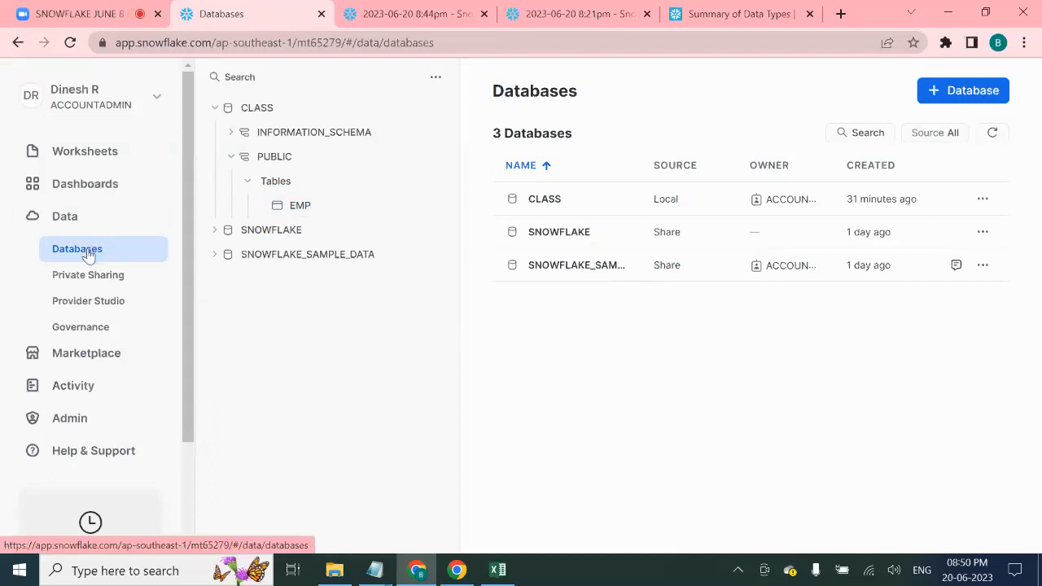
{"action": "left_click", "coordinate": [980, 105]}
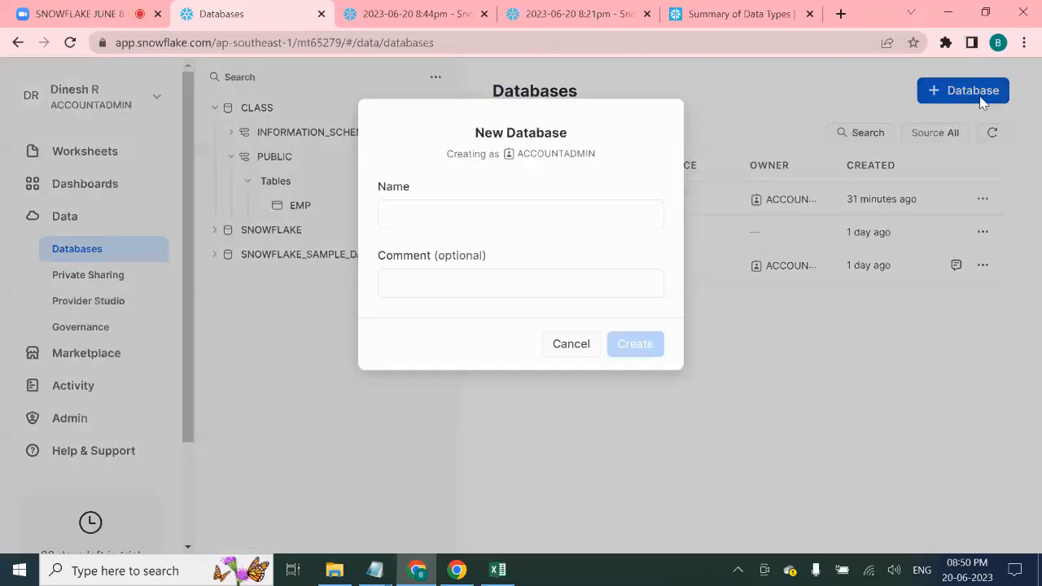
{"action": "left_click", "coordinate": [577, 350]}
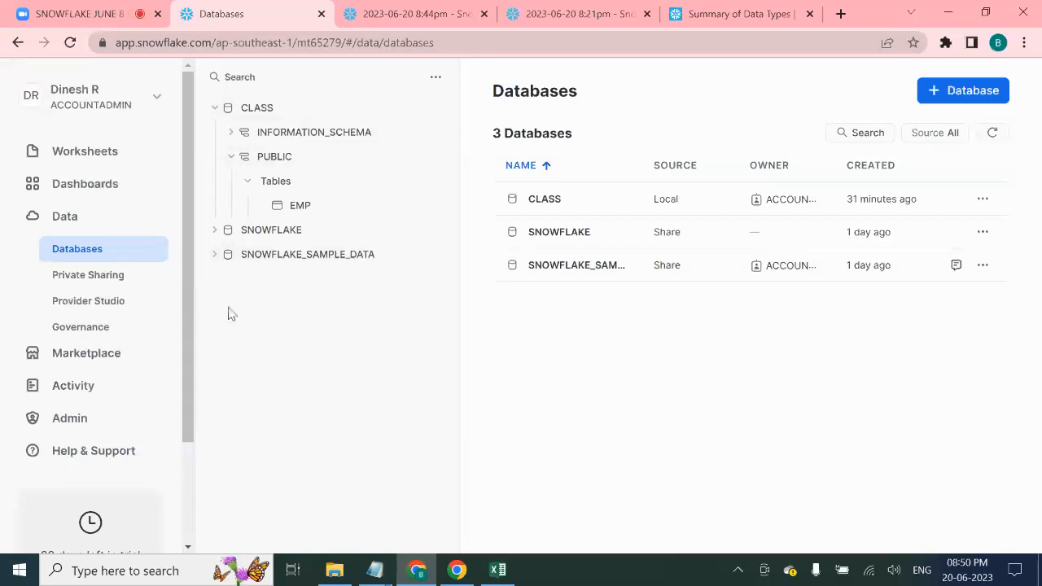
- Open CLASS.PUBLIC, review the standard create-table template, and cancel without creating a table
{"action": "left_click", "coordinate": [298, 162]}
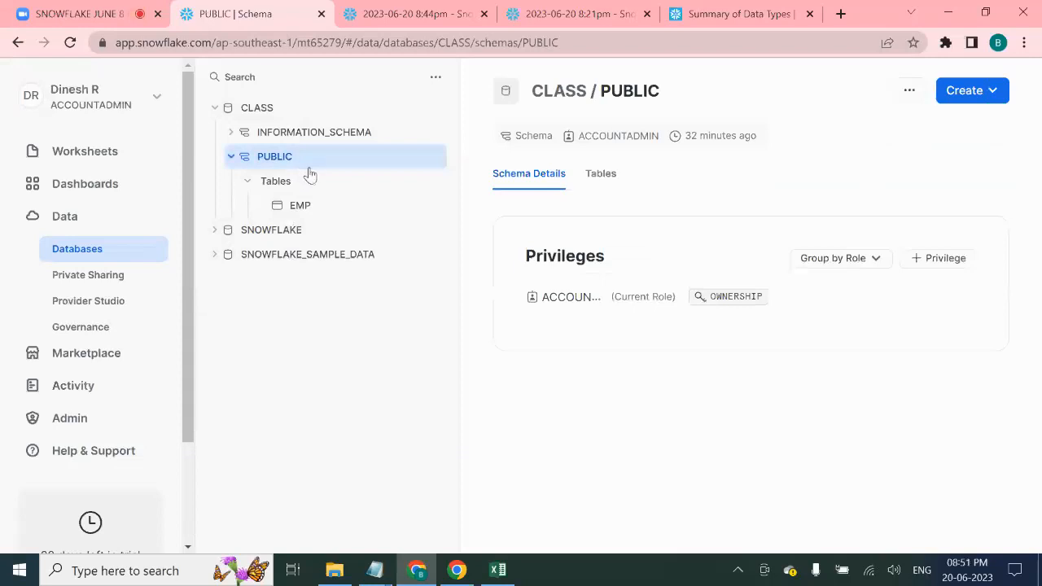
{"action": "left_click", "coordinate": [995, 92]}
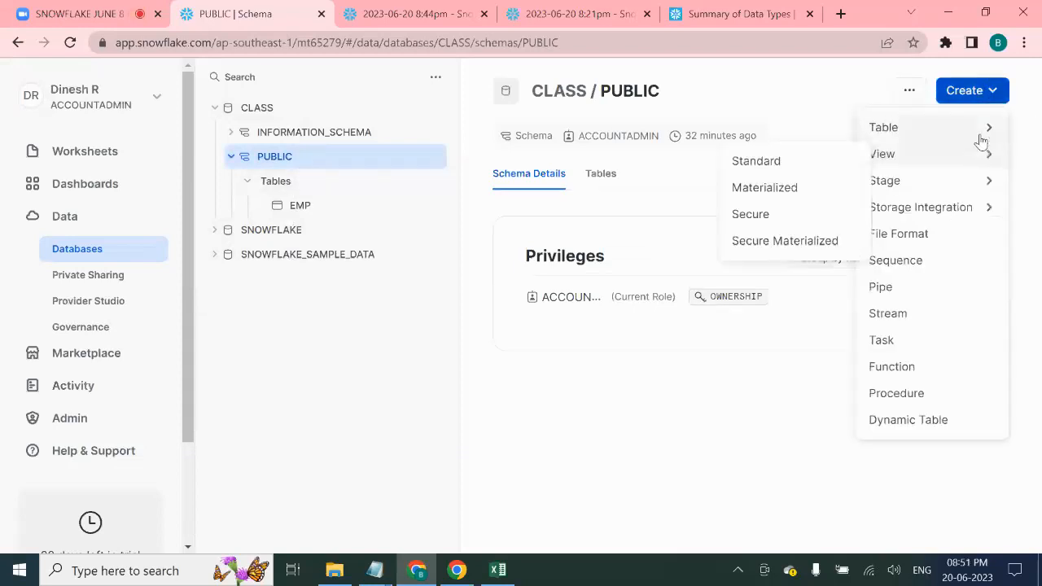
{"action": "mouse_move", "coordinate": [981, 137]}
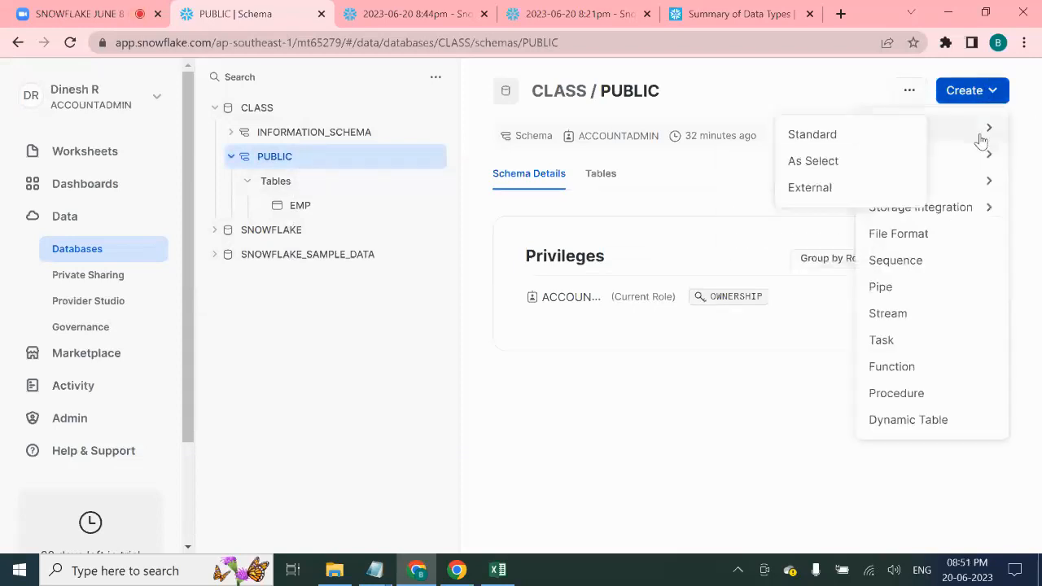
{"action": "left_click", "coordinate": [878, 138]}
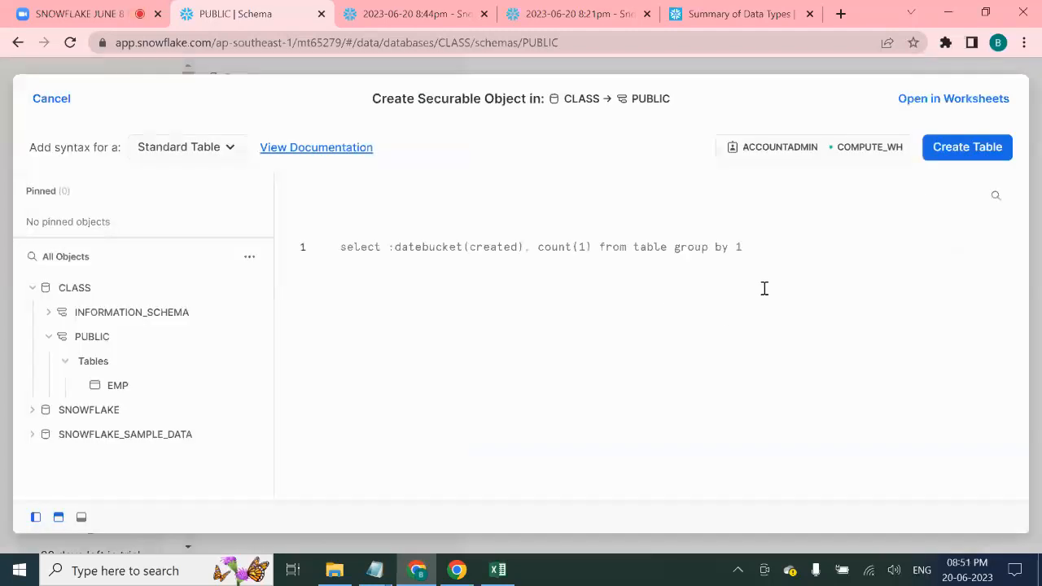
{"action": "left_click", "coordinate": [463, 18]}
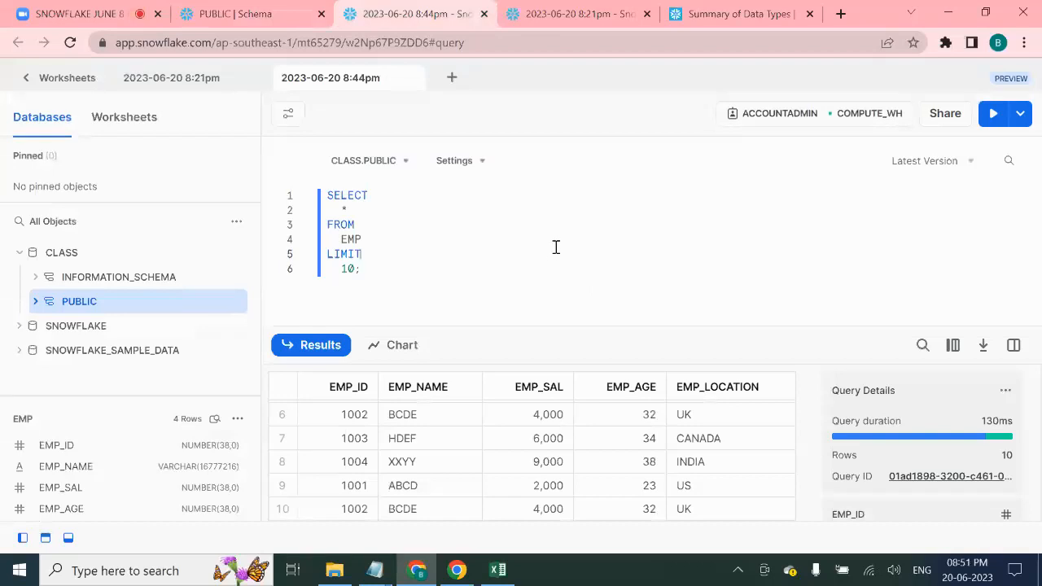
{"action": "left_click", "coordinate": [269, 10]}
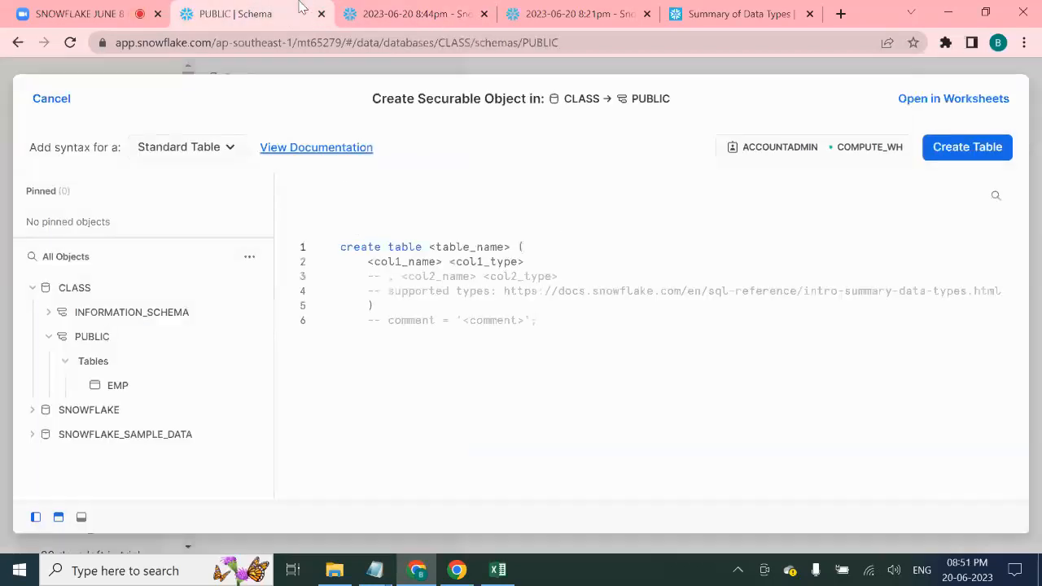
{"action": "left_click_drag", "start_coordinate": [553, 330], "coordinate": [398, 269]}
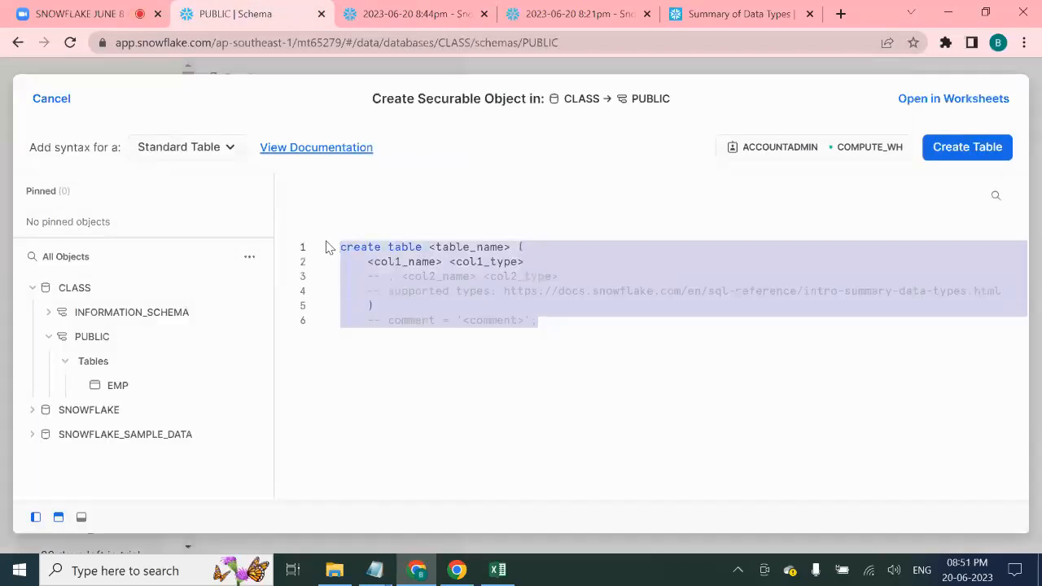
{"action": "left_click", "coordinate": [51, 98]}
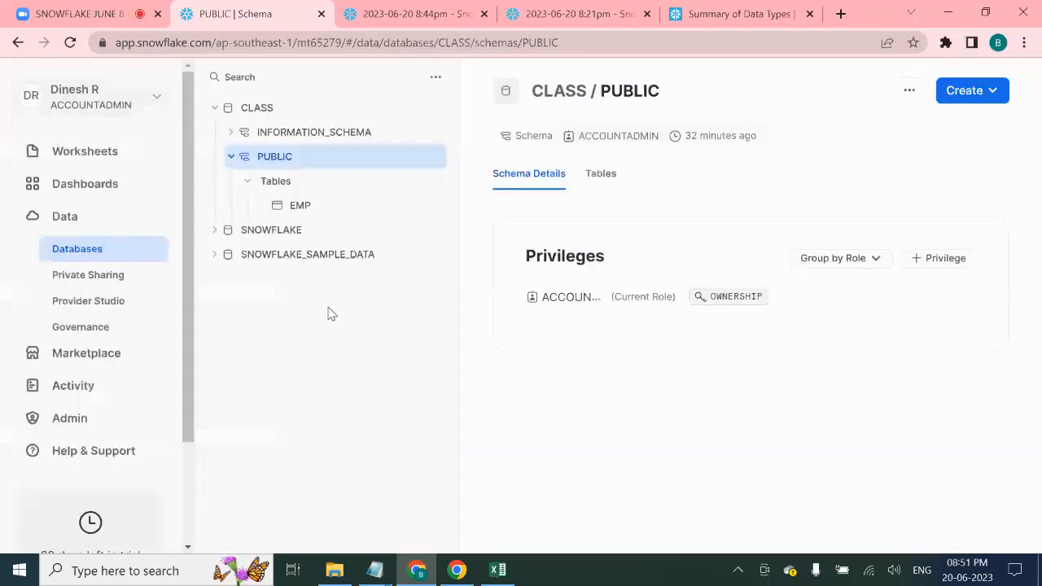
- Open the EMP table's details and review the Load Data dialog before cancelling it
{"action": "left_click", "coordinate": [319, 206]}
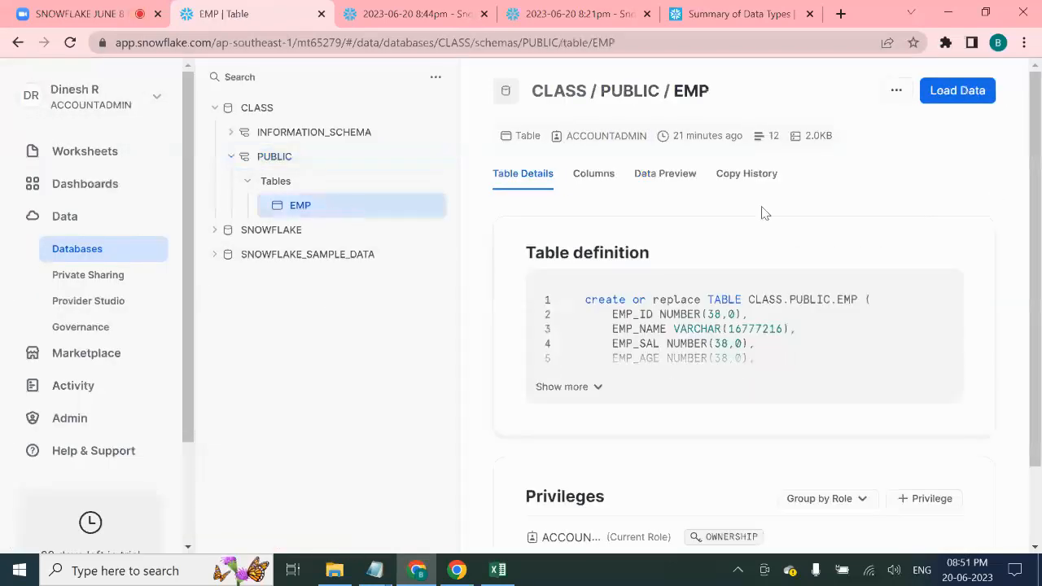
{"action": "left_click", "coordinate": [959, 103]}
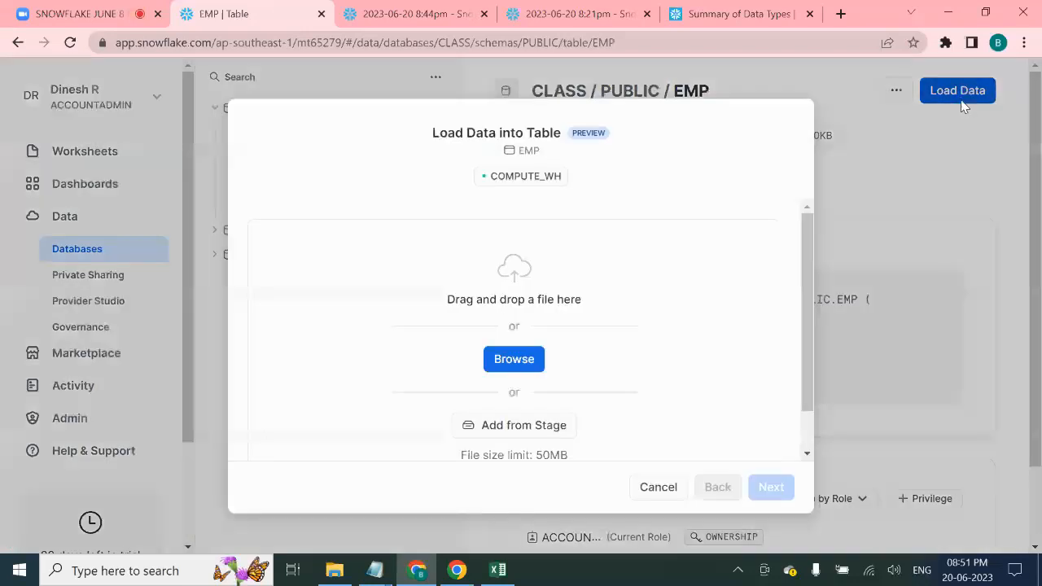
{"action": "scroll", "coordinate": [639, 371], "scroll_direction": "down", "scroll_amount": 1}
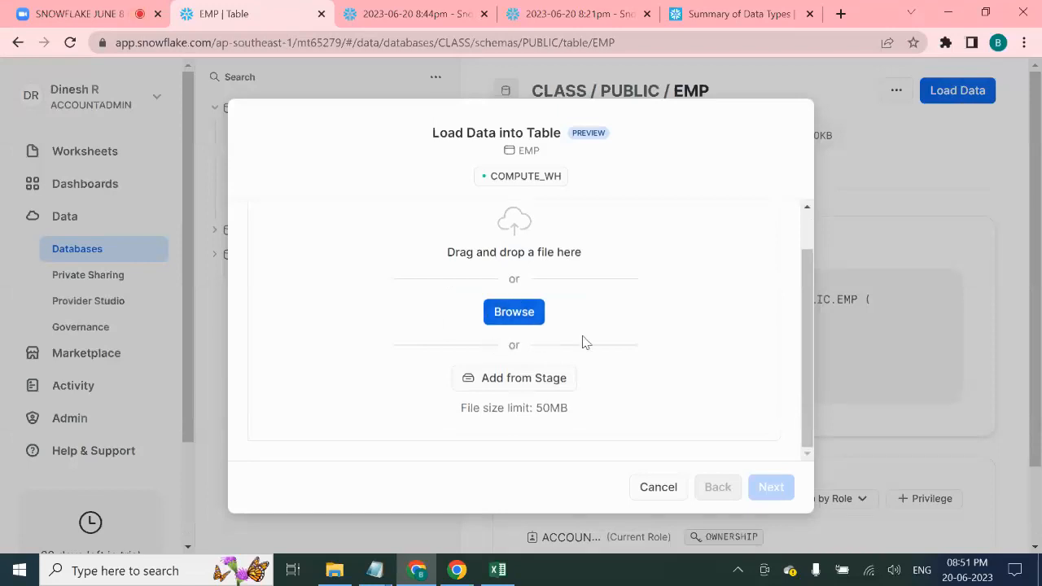
{"action": "scroll", "coordinate": [640, 361], "scroll_direction": "up", "scroll_amount": 1}
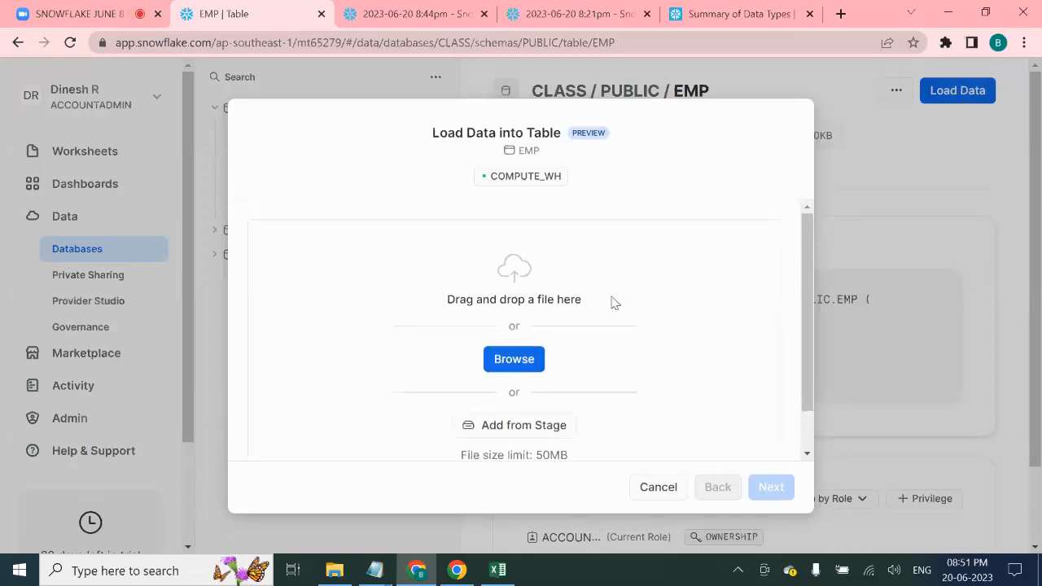
{"action": "left_click", "coordinate": [658, 487]}
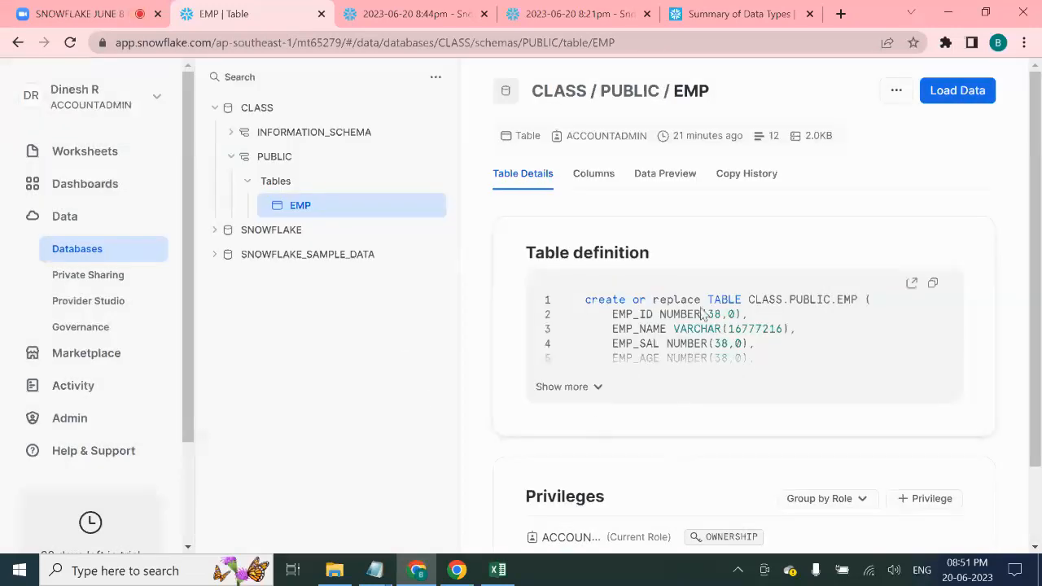
{"action": "scroll", "coordinate": [468, 383], "scroll_direction": "down", "scroll_amount": 1}
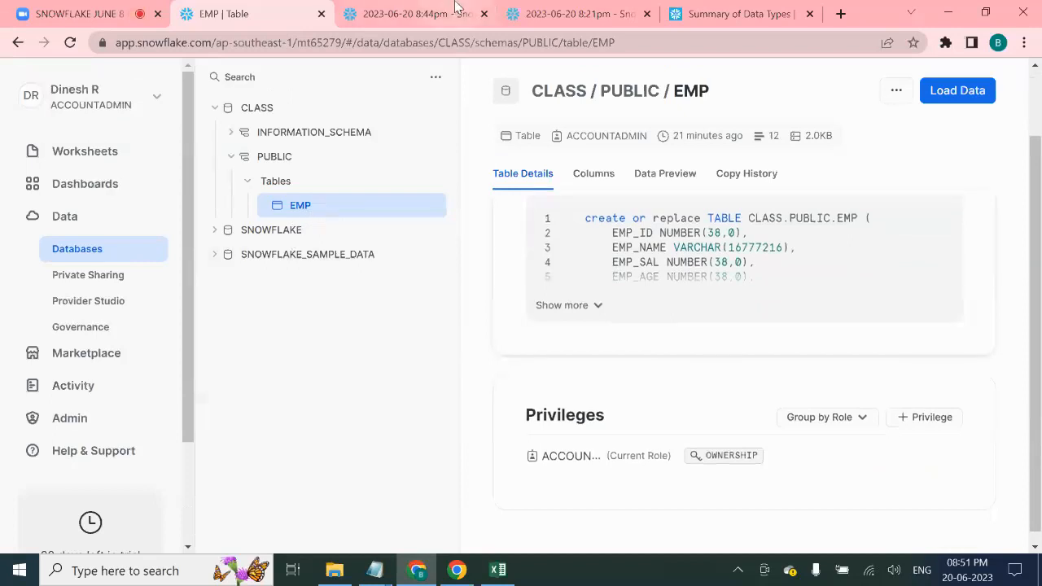
{"action": "left_click", "coordinate": [415, 13]}
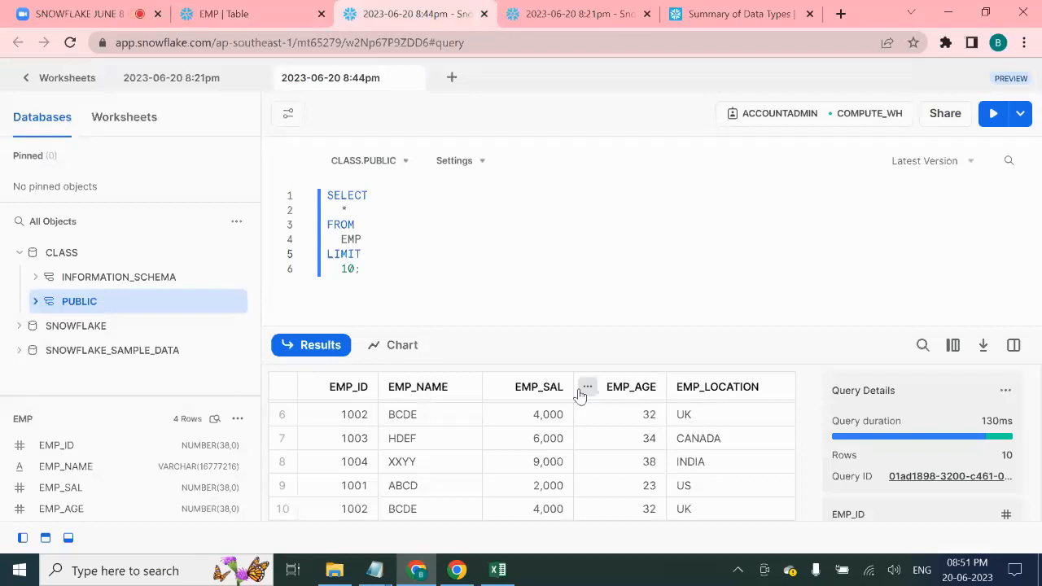
- Review the EMP query's details pane: 10 rows returned in 130ms
{"action": "left_click", "coordinate": [491, 389]}
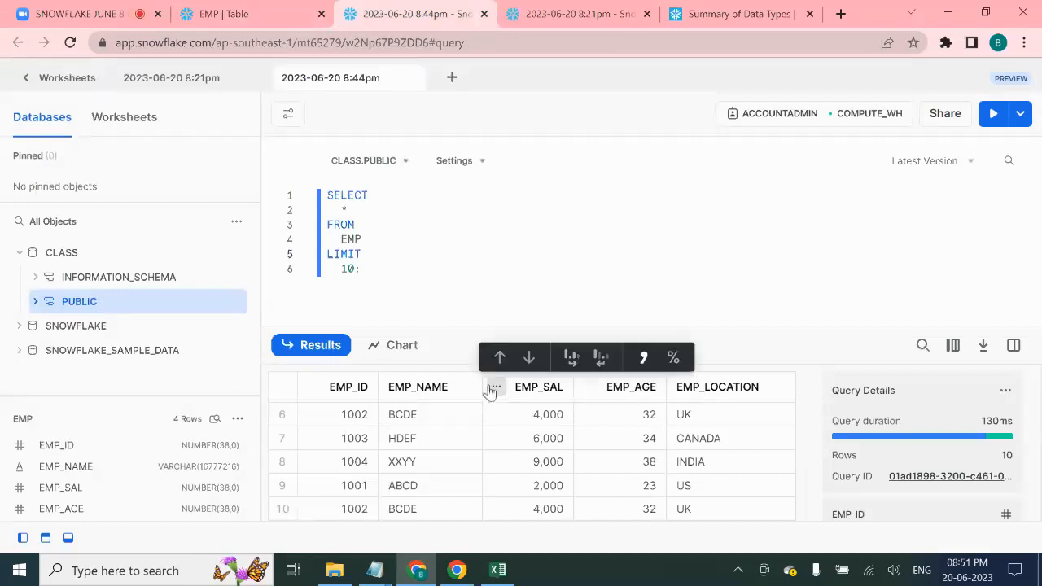
{"action": "left_click", "coordinate": [674, 230]}
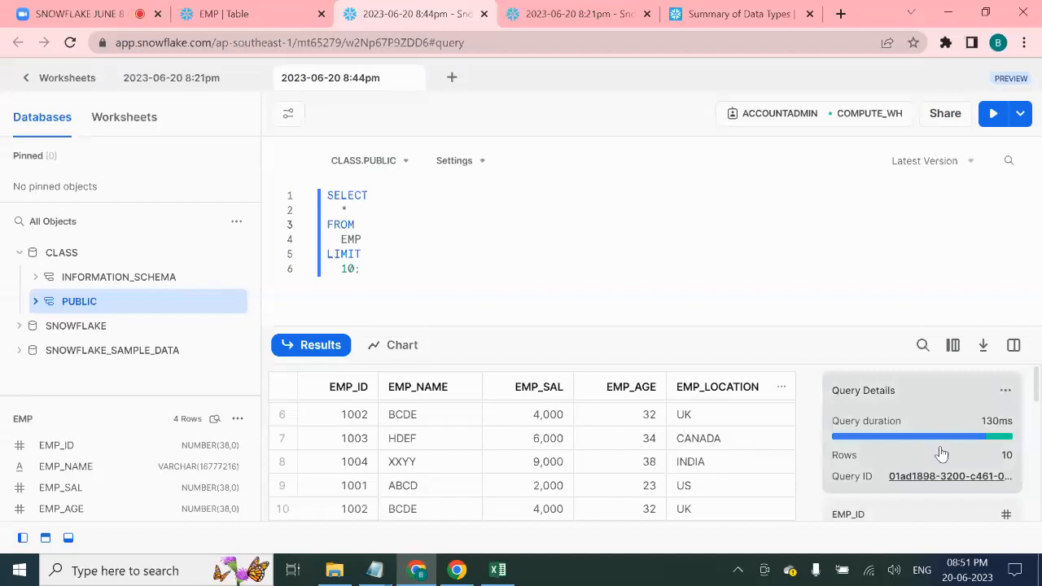
{"action": "mouse_move", "coordinate": [866, 426]}
{"action": "scroll", "coordinate": [1005, 463], "scroll_direction": "down", "scroll_amount": 5}
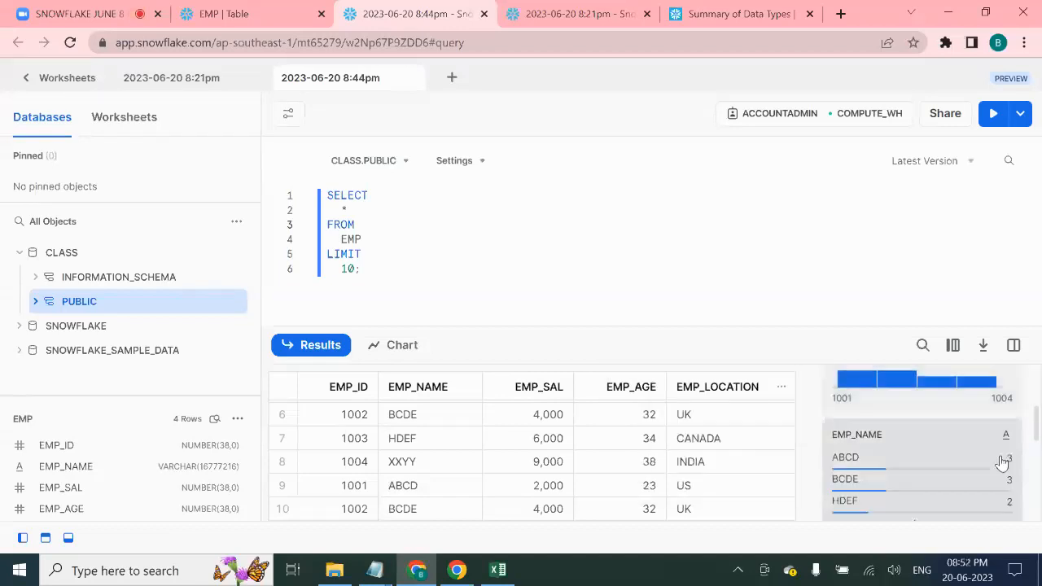
{"action": "scroll", "coordinate": [1001, 469], "scroll_direction": "down", "scroll_amount": 2}
{"action": "scroll", "coordinate": [1002, 488], "scroll_direction": "up", "scroll_amount": 7}
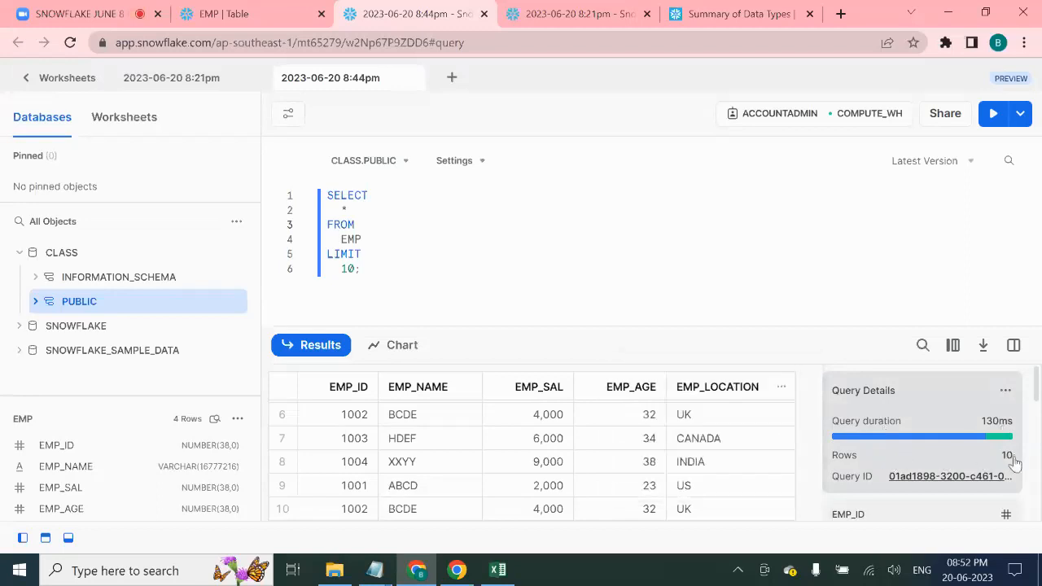
- Open the EMP query's profile from its Query ID and view the Query Details tab
{"action": "left_click", "coordinate": [941, 479]}
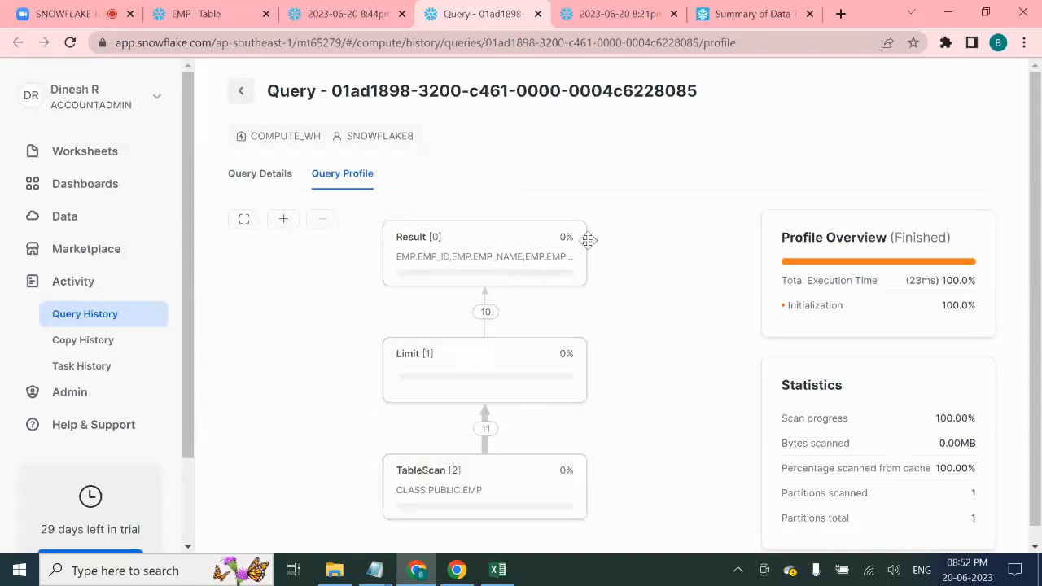
{"action": "scroll", "coordinate": [928, 373], "scroll_direction": "down", "scroll_amount": 1}
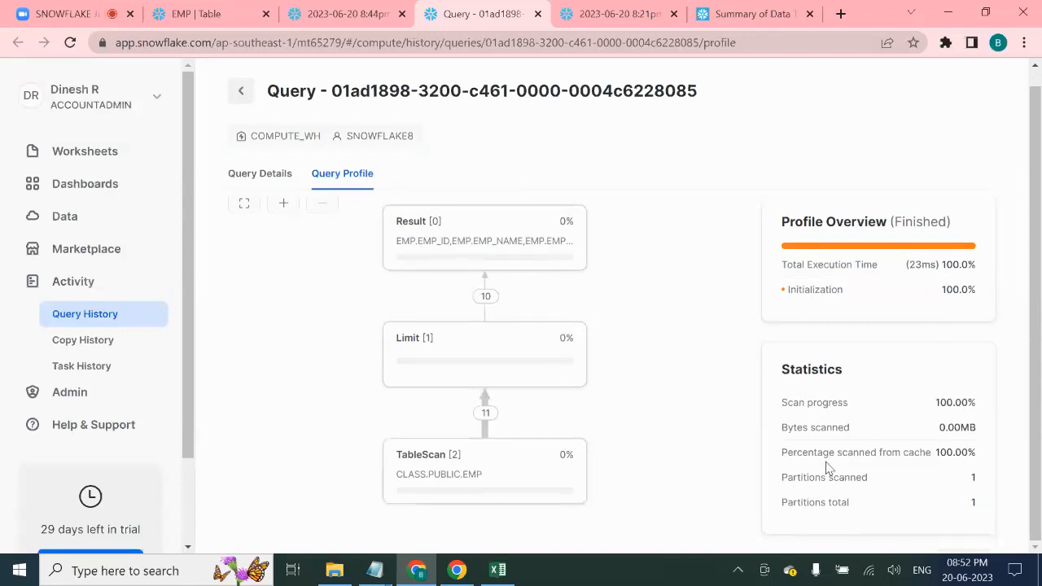
{"action": "left_click", "coordinate": [281, 176]}
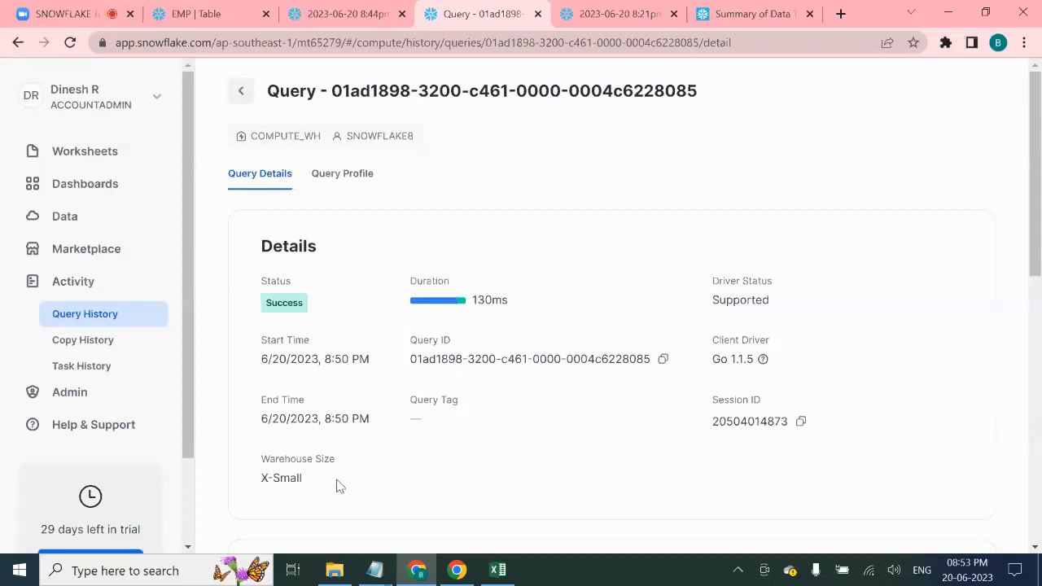
{"action": "left_click", "coordinate": [344, 11]}
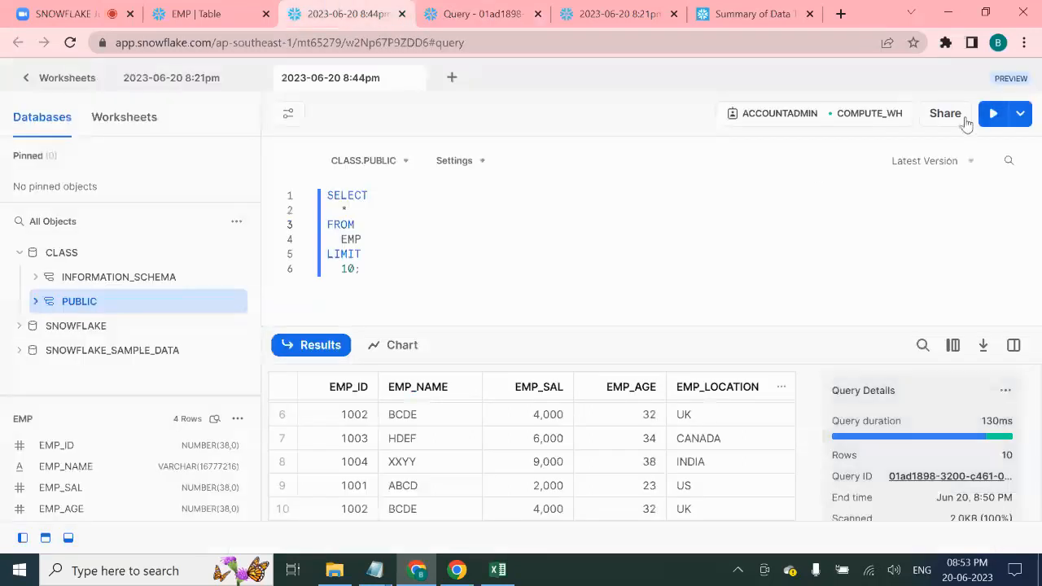
{"action": "left_click", "coordinate": [869, 114]}
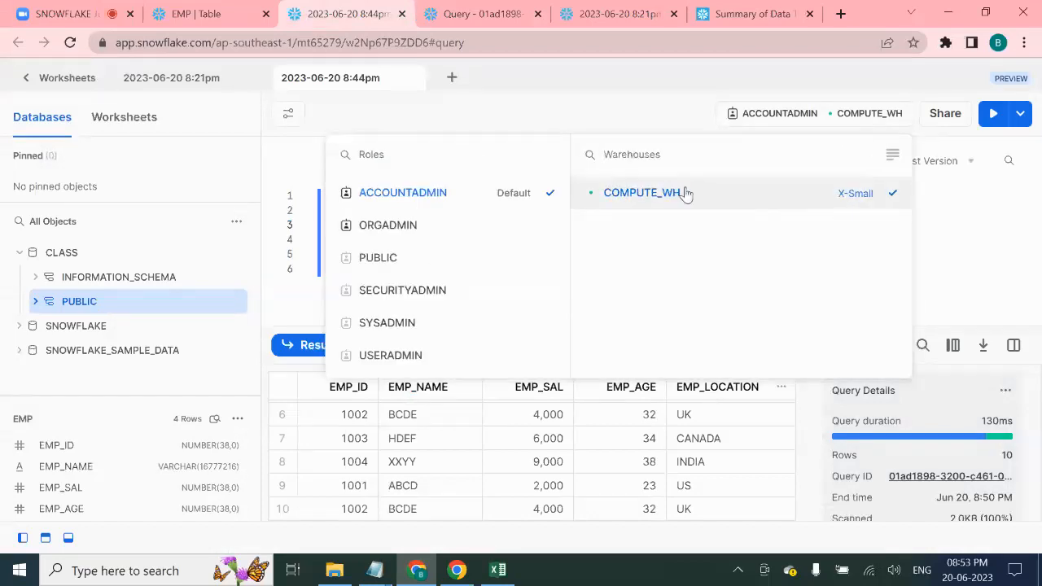
{"action": "left_click", "coordinate": [892, 155]}
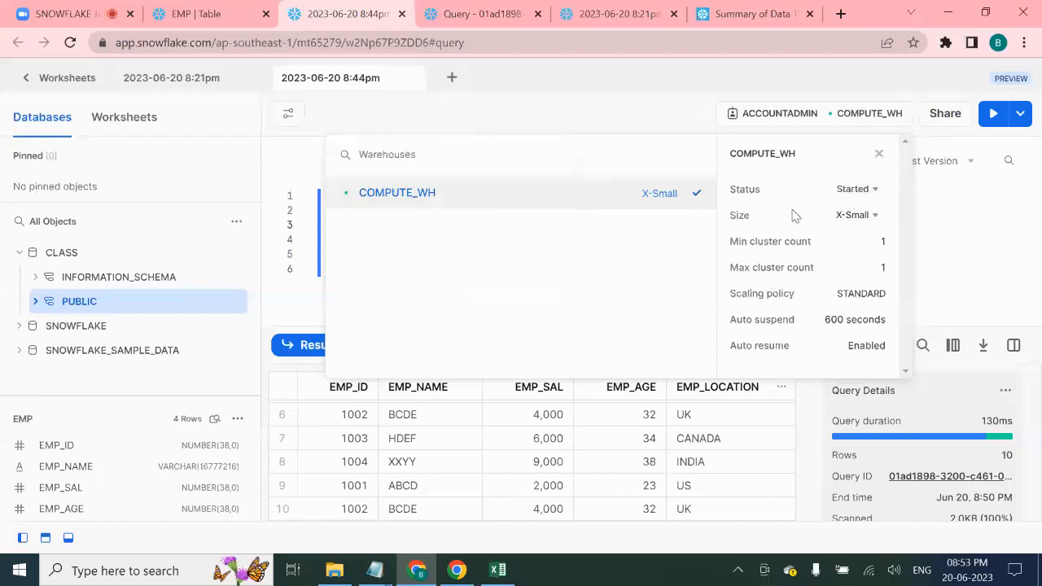
{"action": "left_click", "coordinate": [868, 220]}
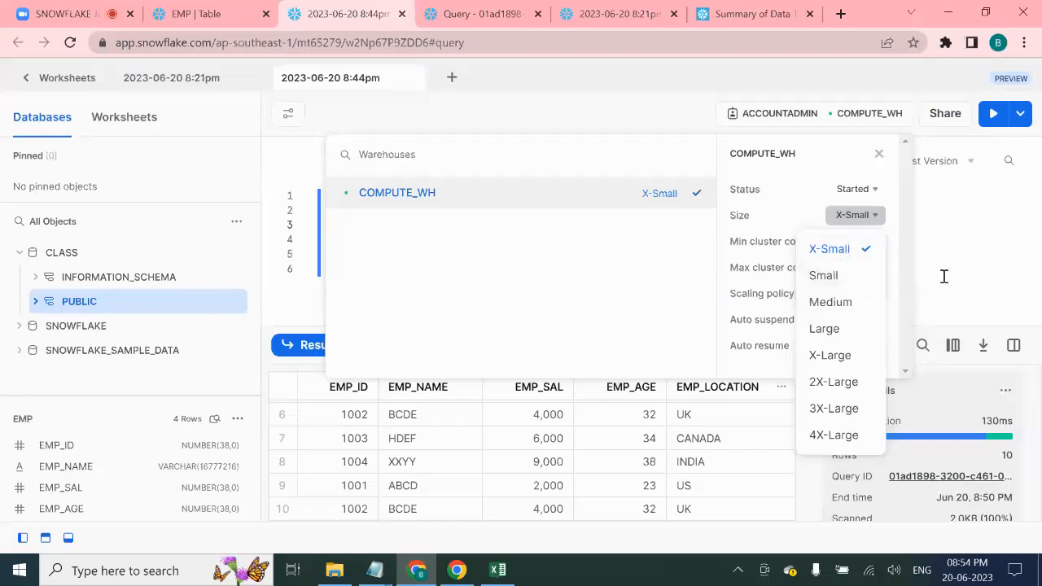
{"action": "left_click", "coordinate": [877, 154]}
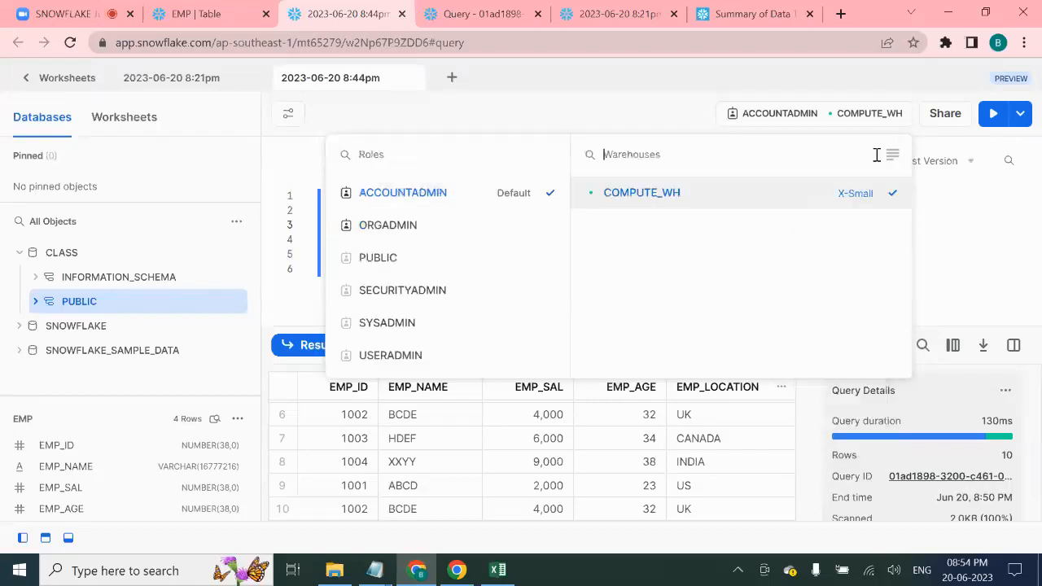
{"action": "left_click", "coordinate": [982, 266]}
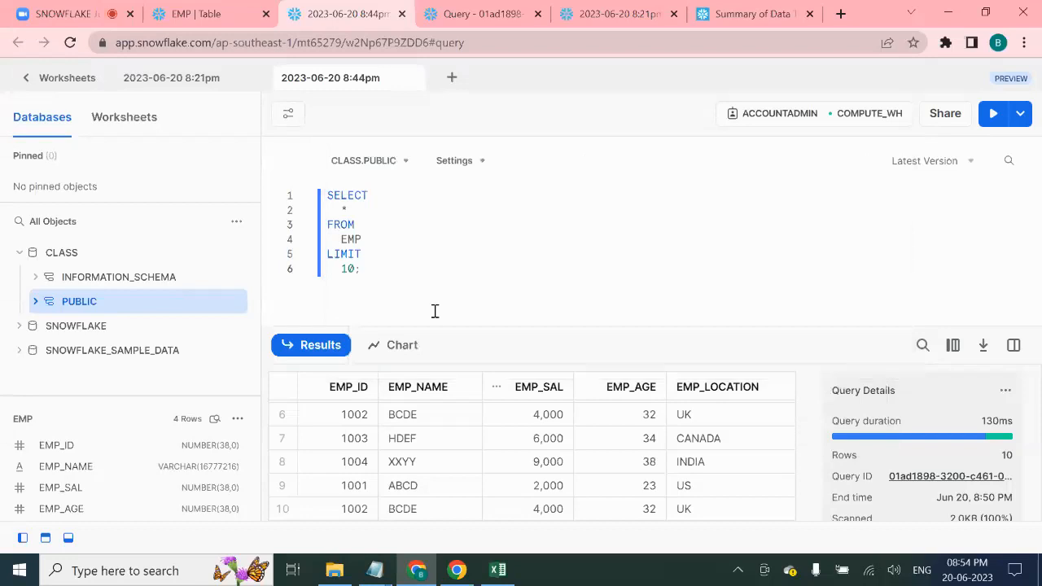
{"action": "mouse_move", "coordinate": [942, 421]}
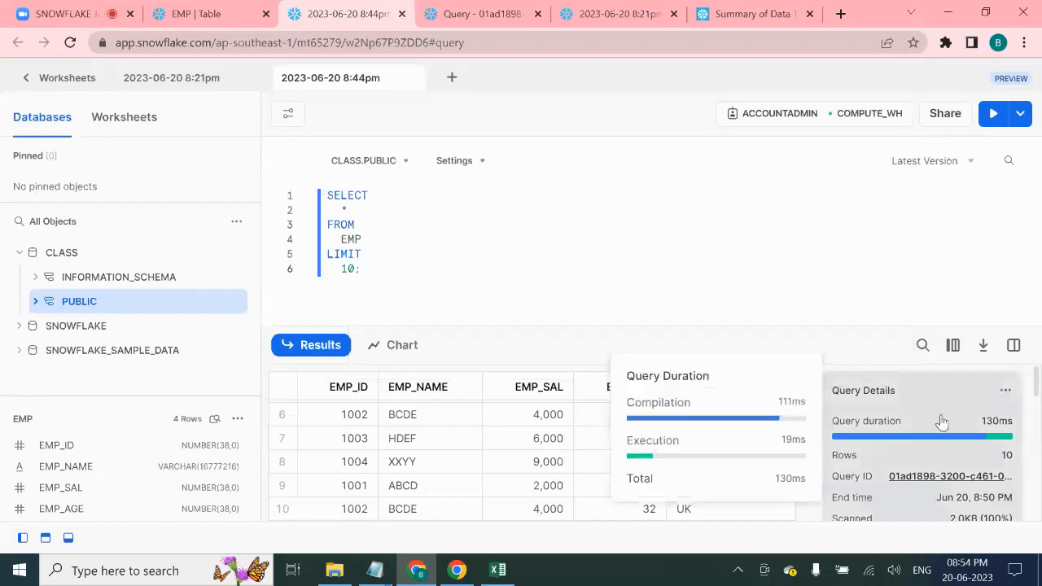
{"action": "left_click", "coordinate": [442, 8]}
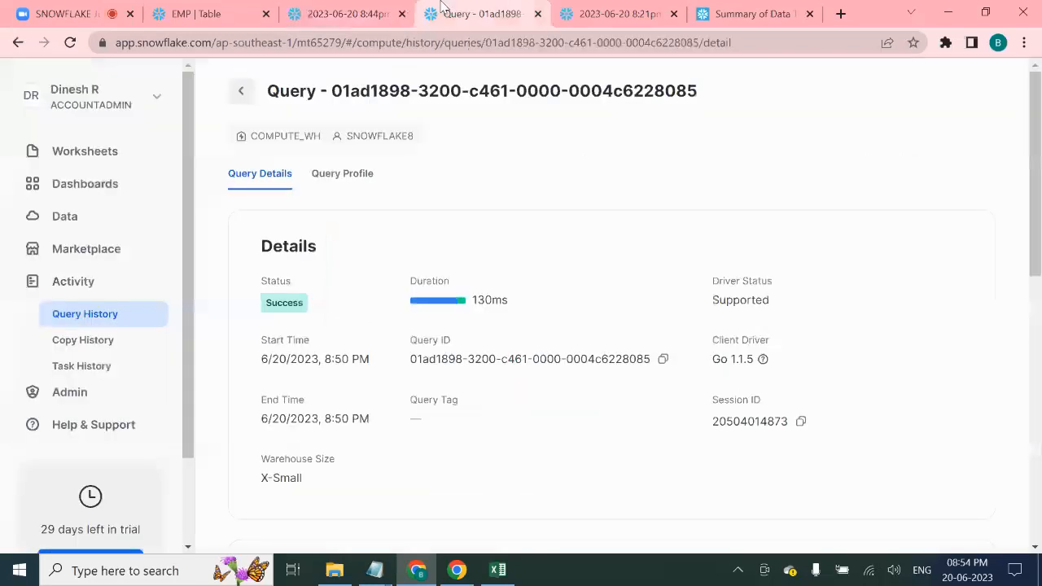
{"action": "left_click_drag", "start_coordinate": [300, 477], "coordinate": [251, 478]}
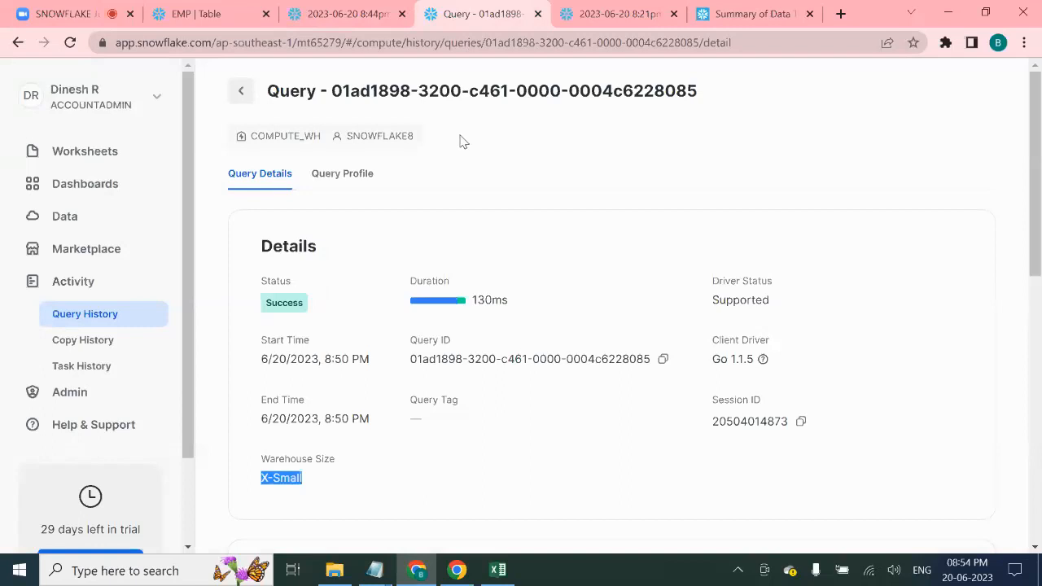
- Return to the 8:44pm worksheet's EMP results after a brief look at the data-files folder
{"action": "left_click", "coordinate": [373, 15]}
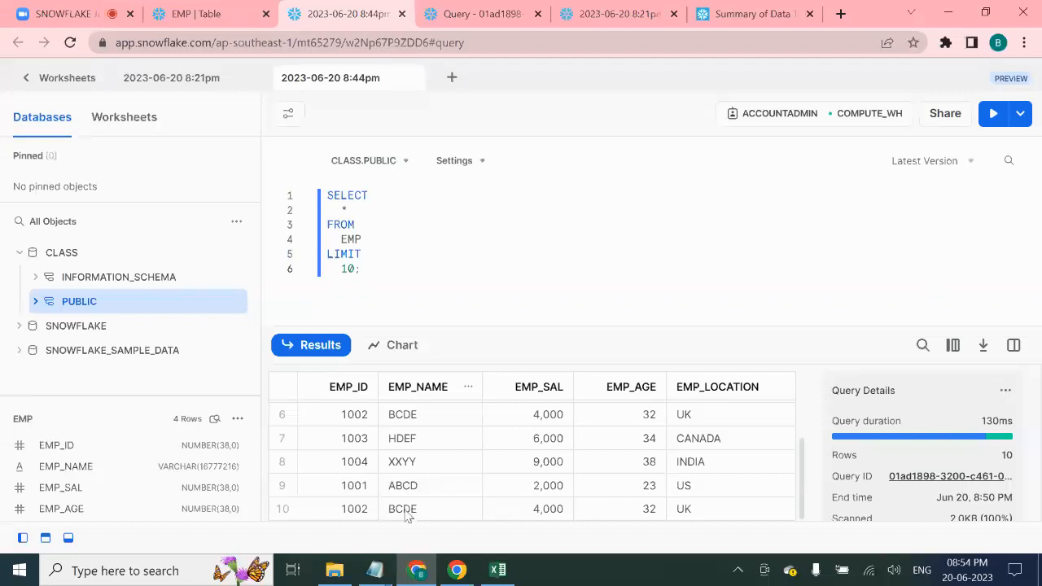
{"action": "left_click", "coordinate": [335, 570]}
{"action": "left_click", "coordinate": [421, 262]}
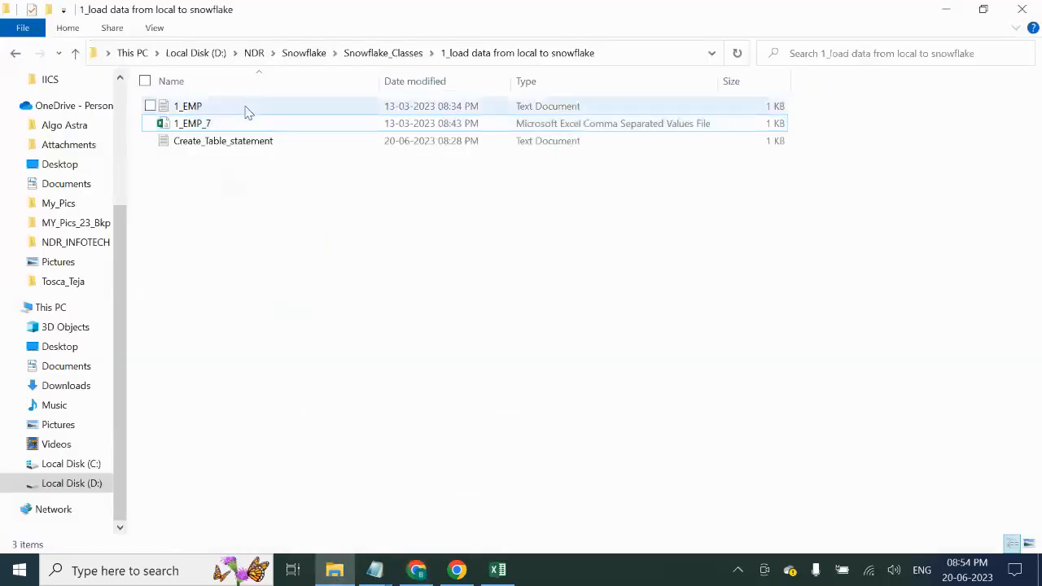
{"action": "left_click", "coordinate": [417, 572]}
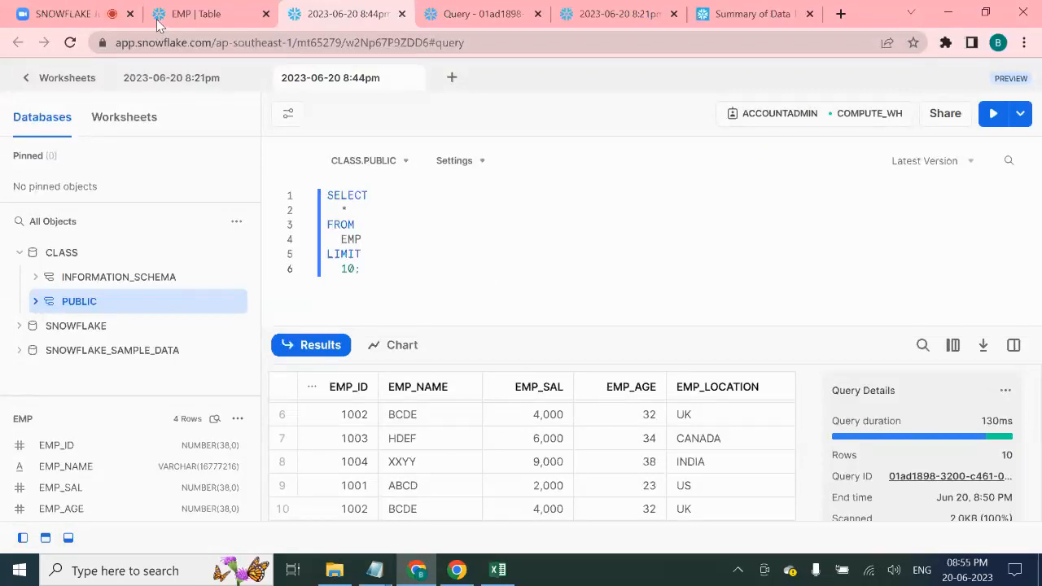
- Close the query record, 8:21pm worksheet, Summary of Data Types and 8:44pm worksheet tabs
{"action": "left_click", "coordinate": [199, 13]}
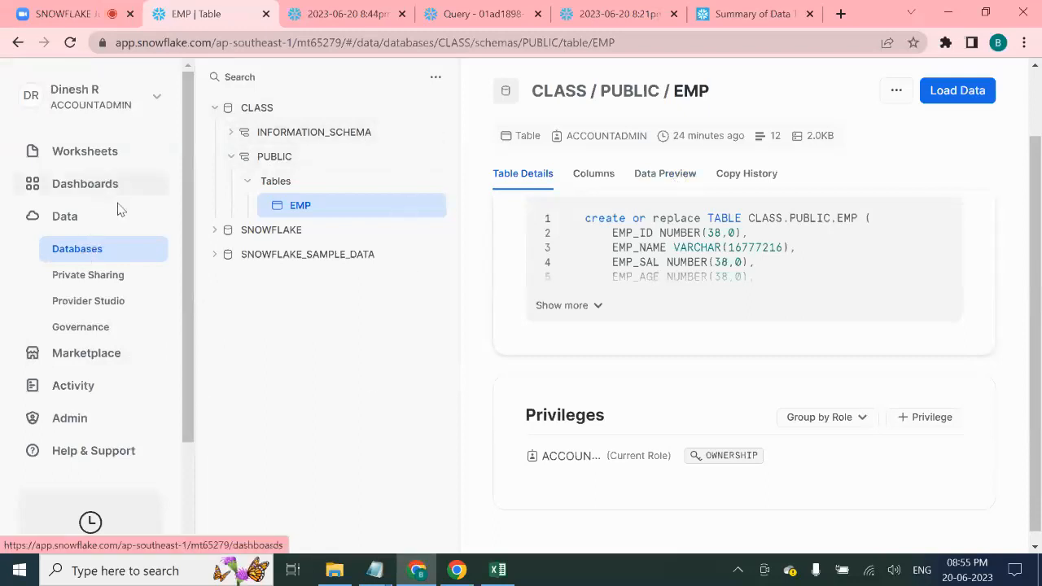
{"action": "left_click", "coordinate": [346, 9]}
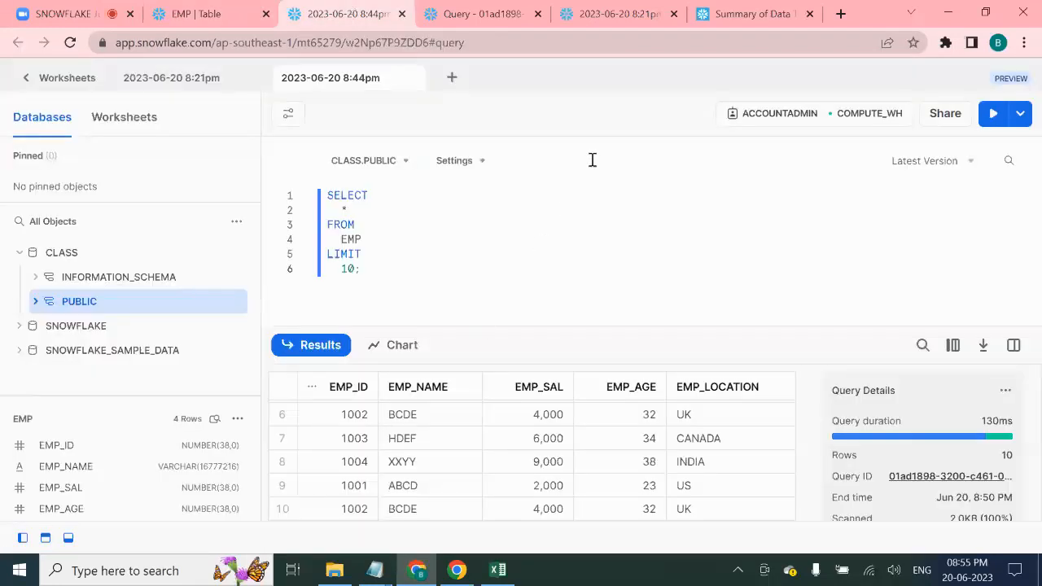
{"action": "left_click", "coordinate": [456, 14]}
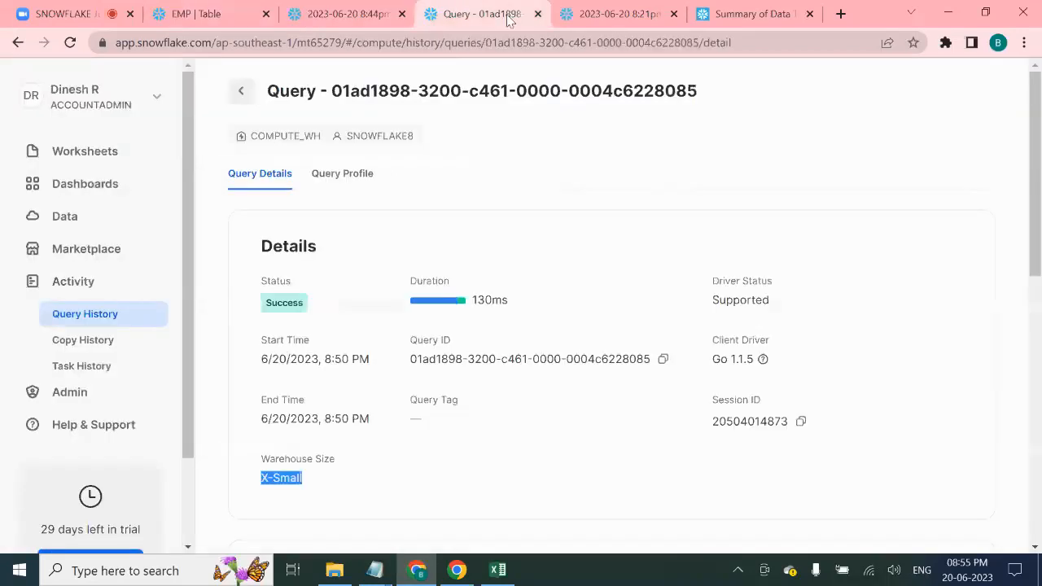
{"action": "left_click", "coordinate": [538, 13]}
{"action": "left_click", "coordinate": [528, 17]}
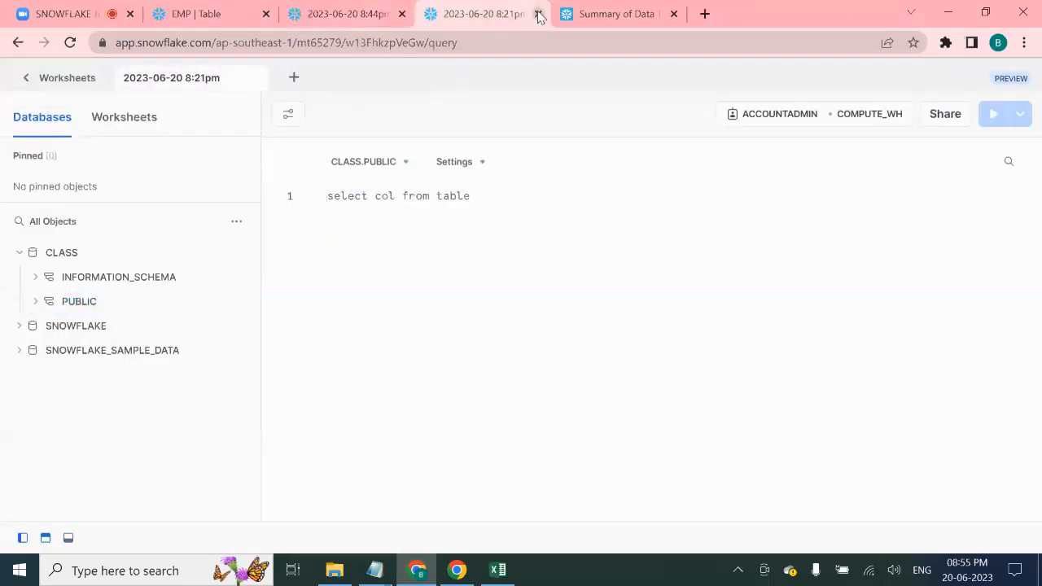
{"action": "left_click", "coordinate": [538, 14]}
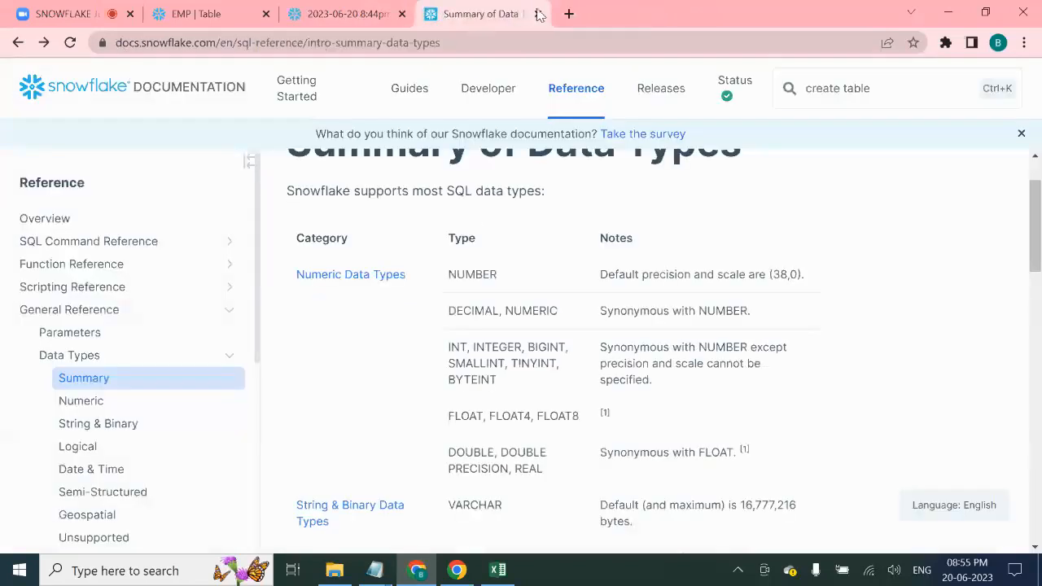
{"action": "left_click", "coordinate": [538, 13]}
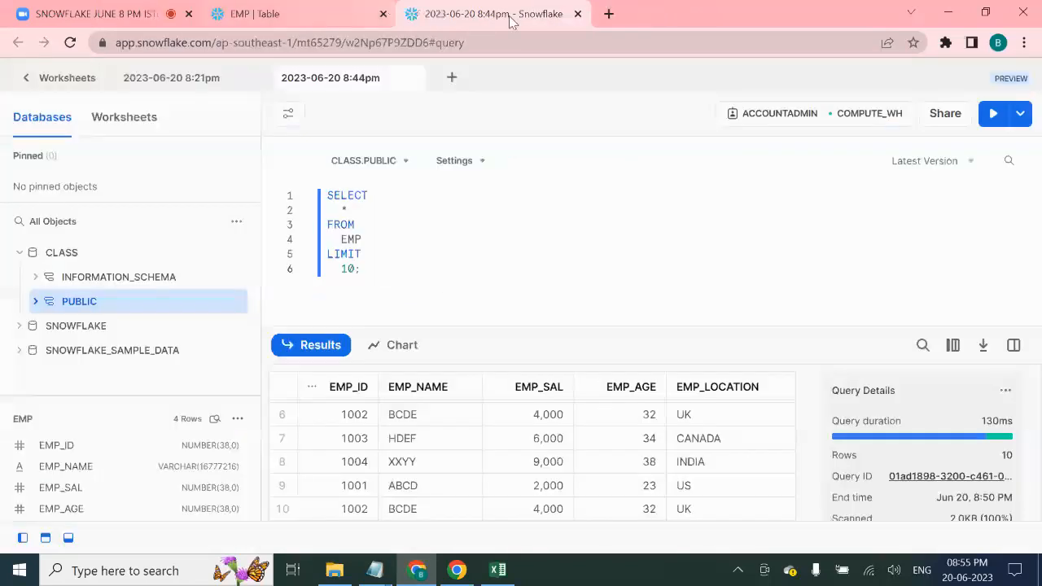
{"action": "left_click", "coordinate": [580, 14]}
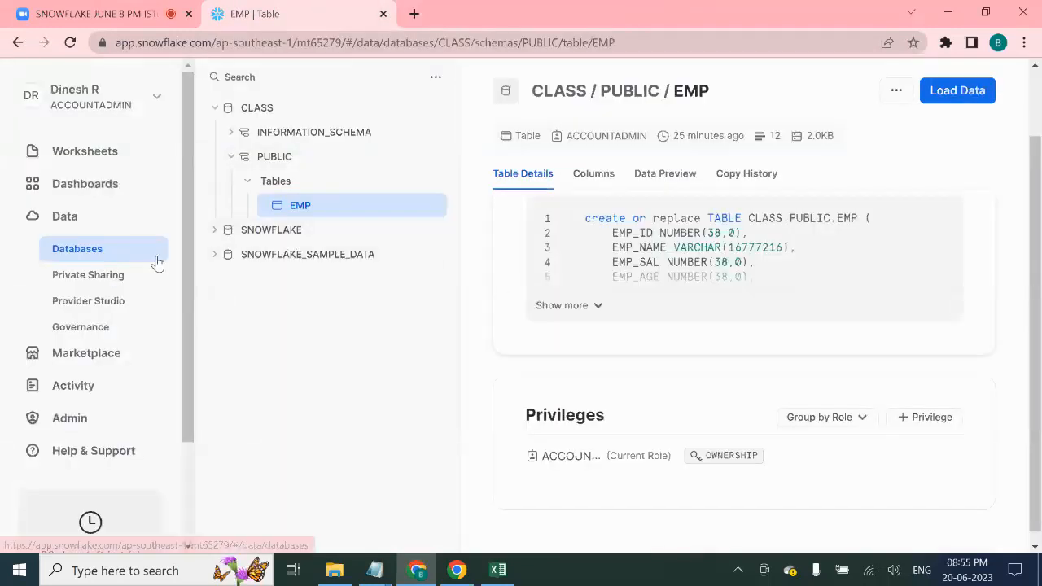
- Glance at the account options, then show the Databases page listing CLASS, SNOWFLAKE and SNOWFLAKE_SAMPLE_DATA
{"action": "left_click_drag", "start_coordinate": [190, 151], "coordinate": [183, 342]}
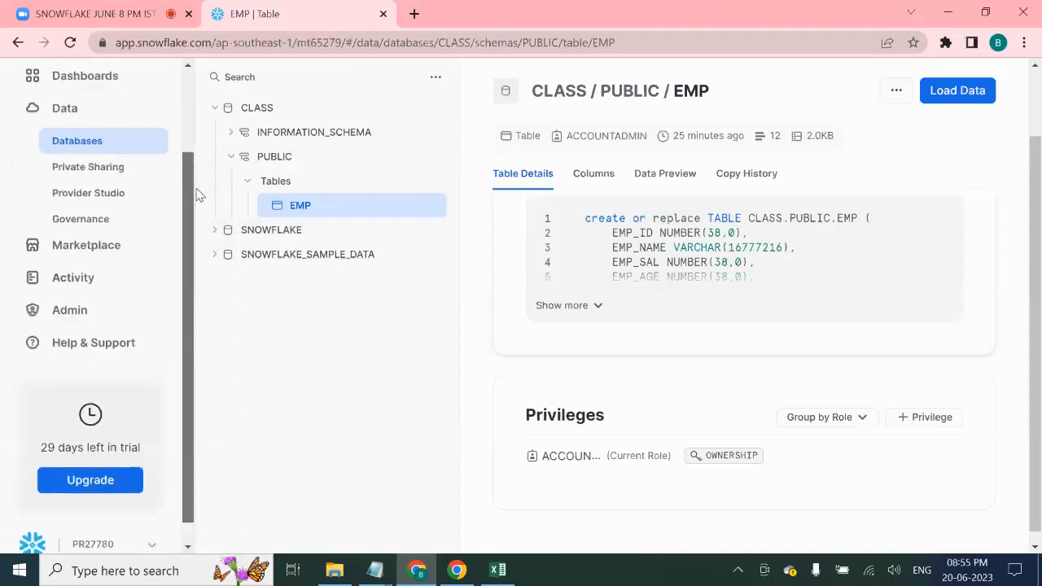
{"action": "left_click_drag", "start_coordinate": [189, 194], "coordinate": [187, 118]}
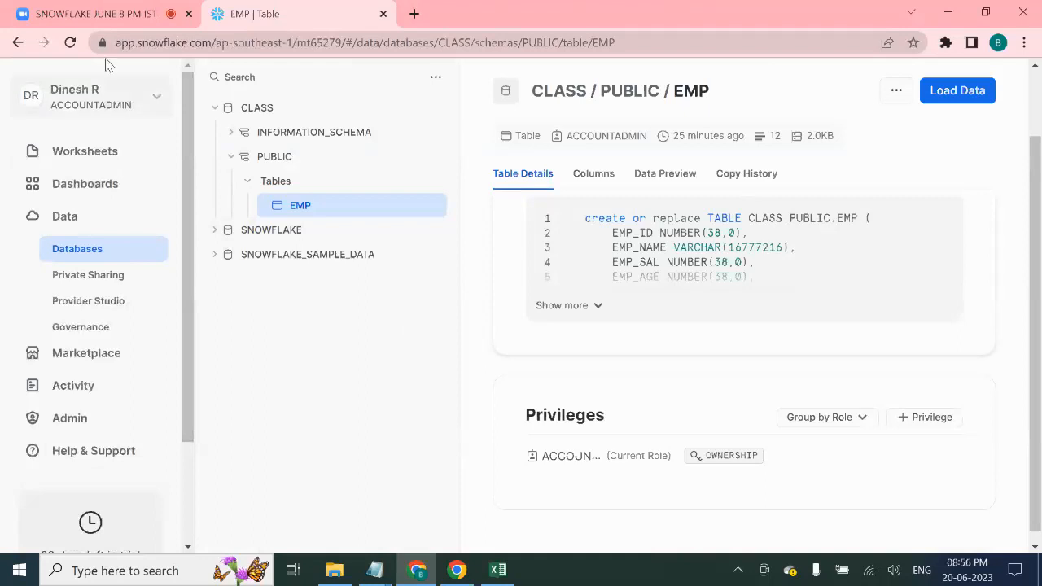
{"action": "left_click", "coordinate": [155, 100]}
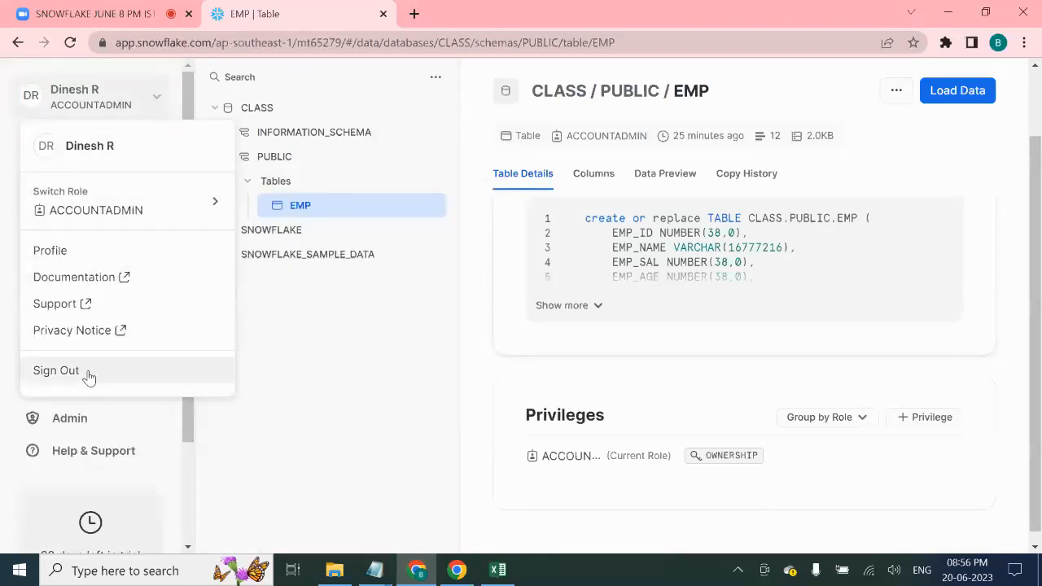
{"action": "mouse_move", "coordinate": [143, 188]}
{"action": "left_click", "coordinate": [336, 418]}
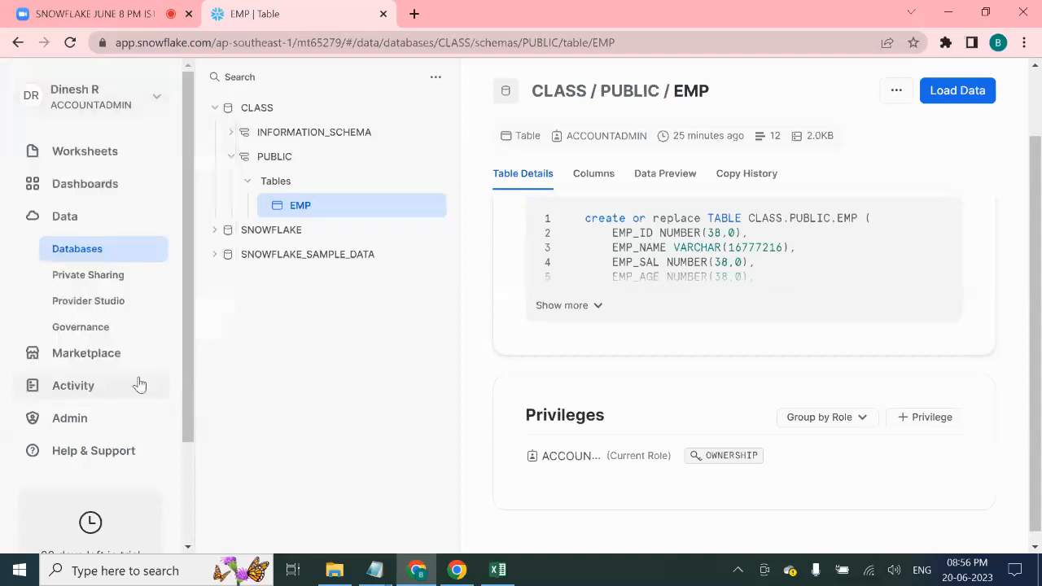
{"action": "left_click", "coordinate": [115, 239]}
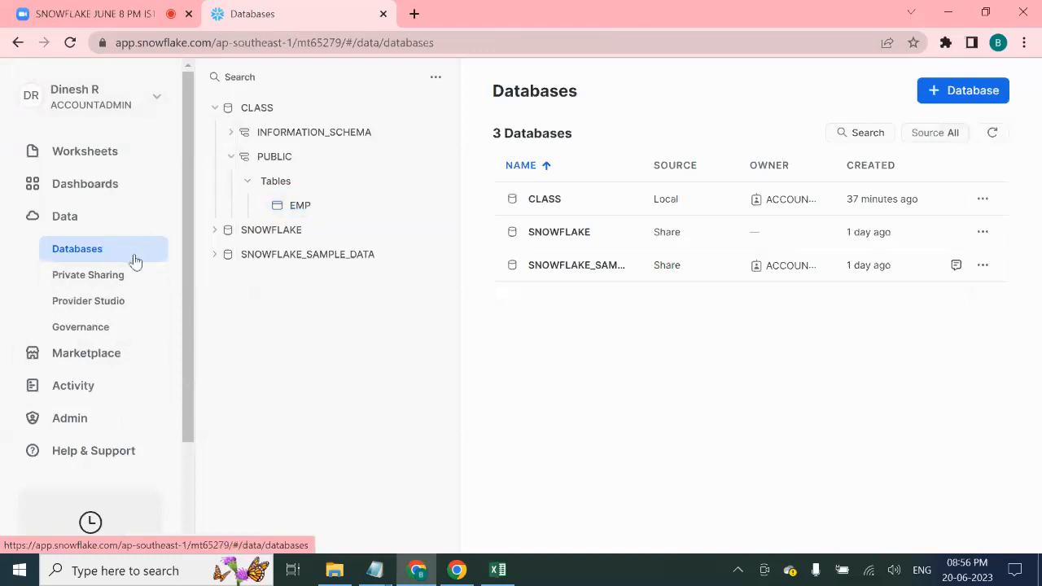
- Pass through Marketplace and Activity to Admin's Usage page, showing $2.21 USD spent over 7 days
{"action": "left_click", "coordinate": [104, 359]}
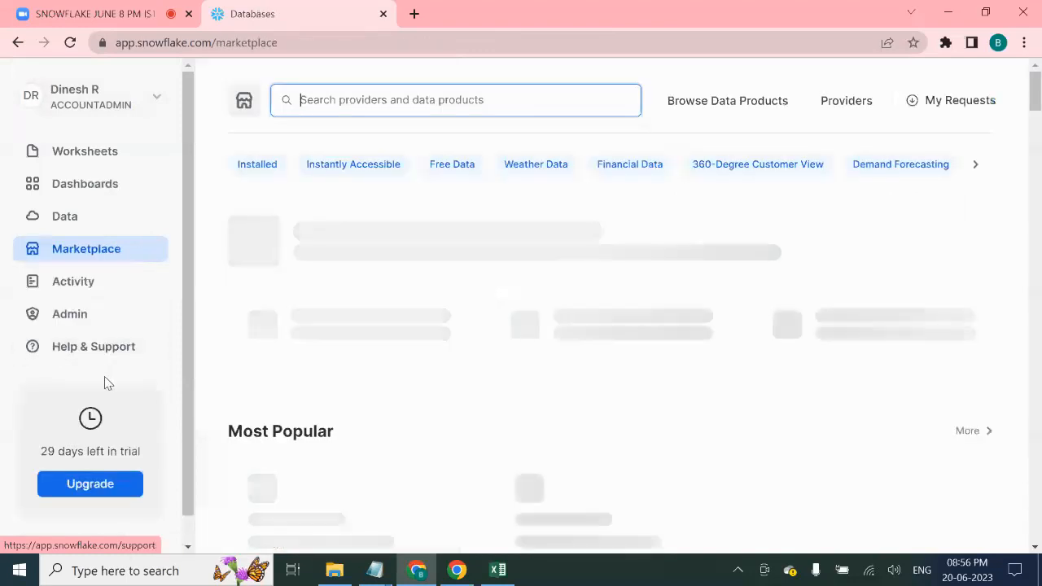
{"action": "left_click", "coordinate": [79, 291]}
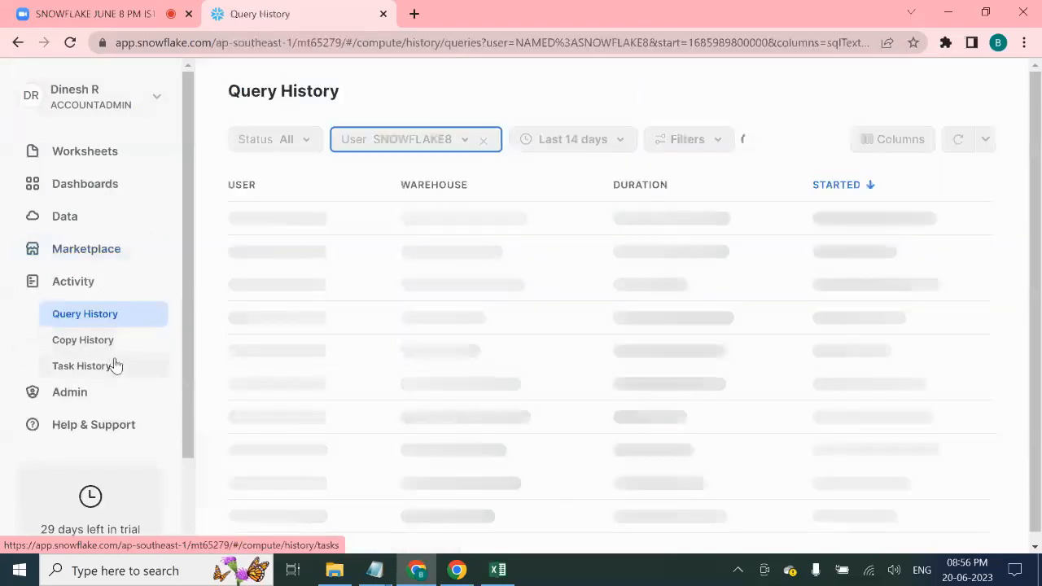
{"action": "scroll", "coordinate": [111, 366], "scroll_direction": "down", "scroll_amount": 1}
{"action": "left_click", "coordinate": [87, 319]}
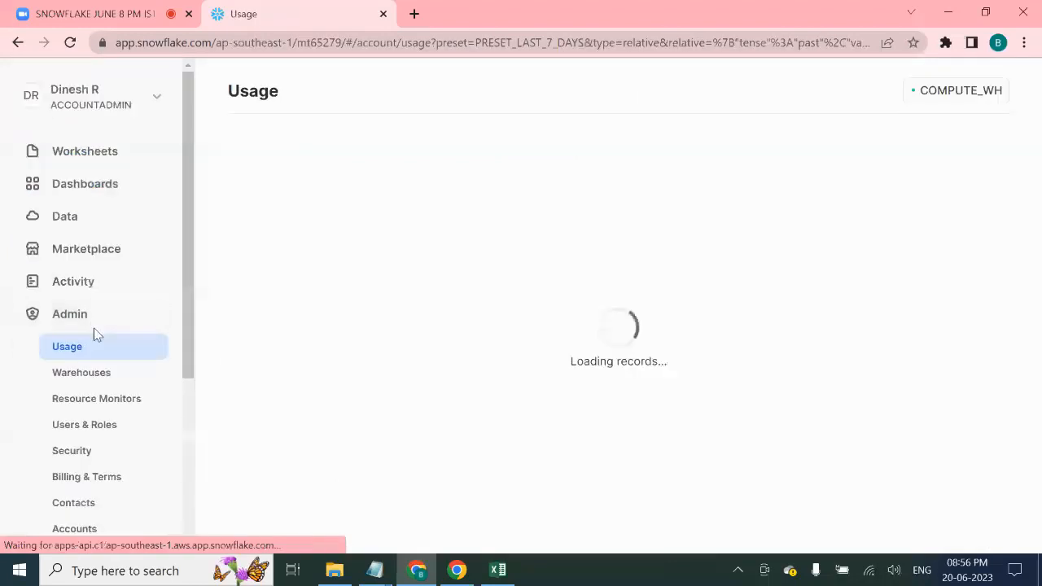
{"action": "scroll", "coordinate": [119, 330], "scroll_direction": "down", "scroll_amount": 3}
{"action": "scroll", "coordinate": [110, 338], "scroll_direction": "up", "scroll_amount": 3}
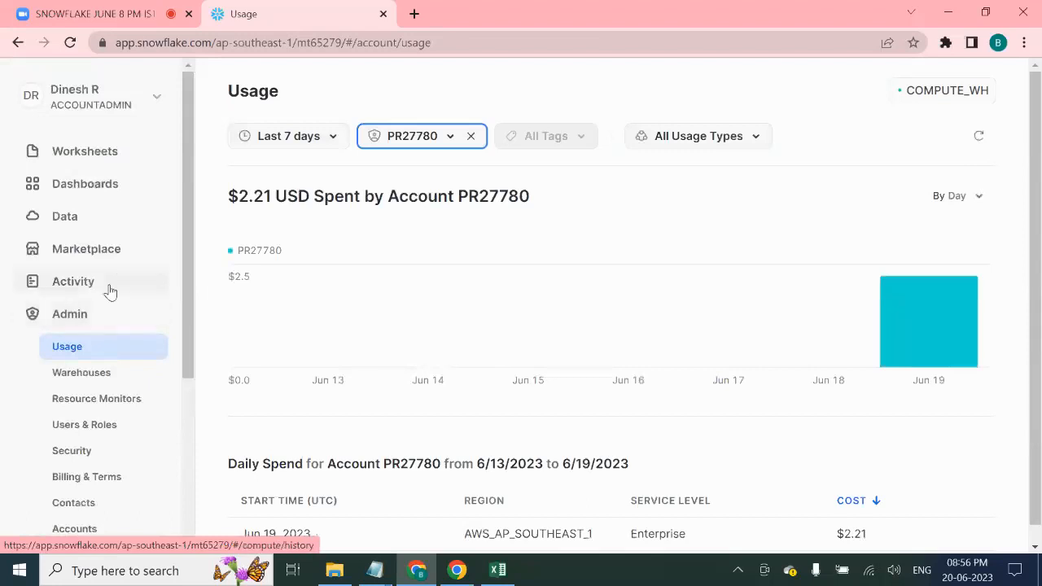
- Read attendees' questions in the Zoom chat, such as unloading data into Excel, then return to Snowflake Usage
{"action": "left_click", "coordinate": [145, 12]}
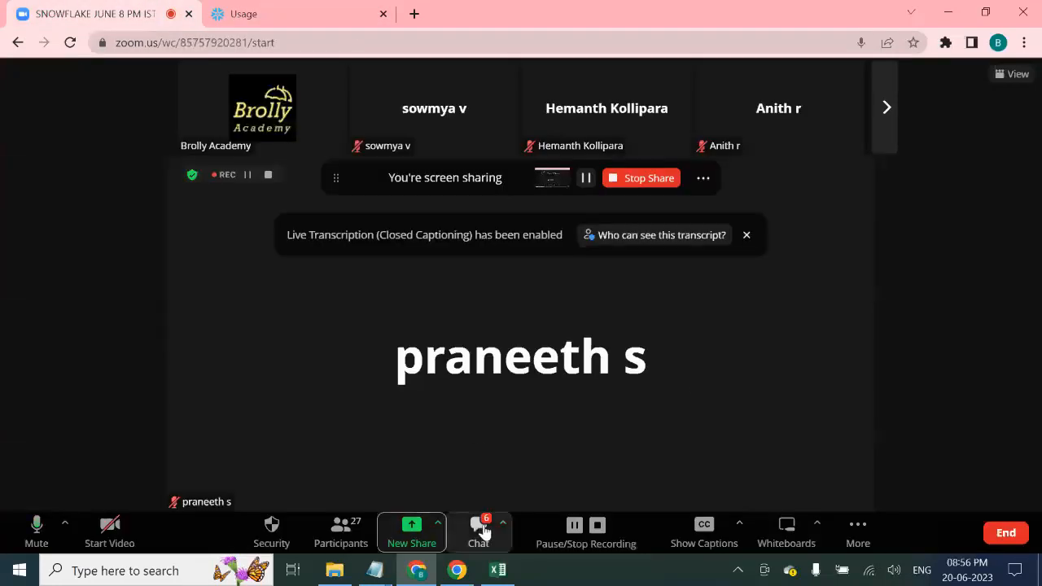
{"action": "left_click", "coordinate": [477, 533]}
{"action": "scroll", "coordinate": [895, 293], "scroll_direction": "up", "scroll_amount": 2}
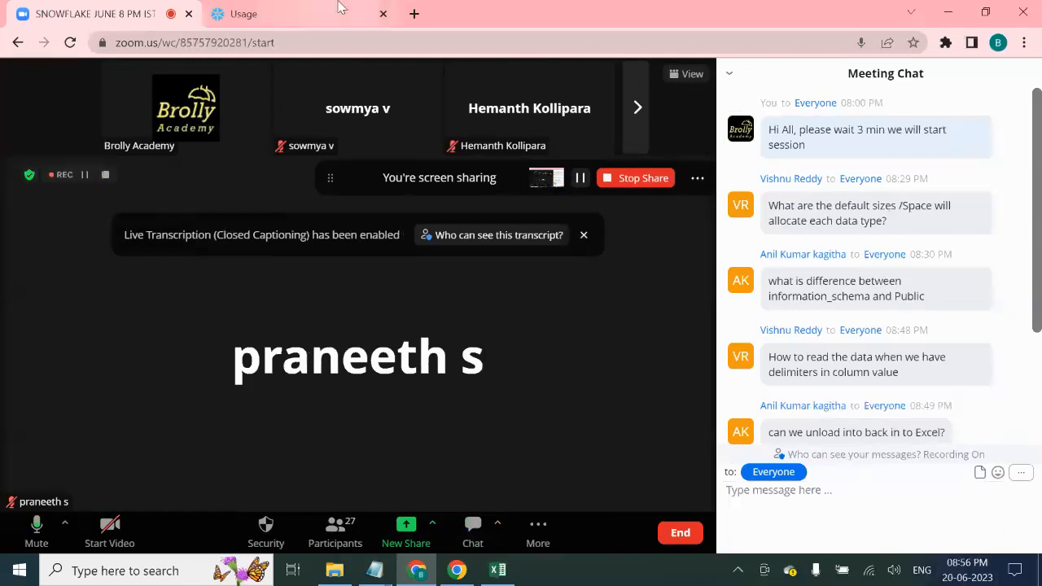
{"action": "left_click", "coordinate": [338, 14]}
- Show the Help & Support Cases page, then the account dropdown with its Documentation link
{"action": "scroll", "coordinate": [208, 379], "scroll_direction": "down", "scroll_amount": 1}
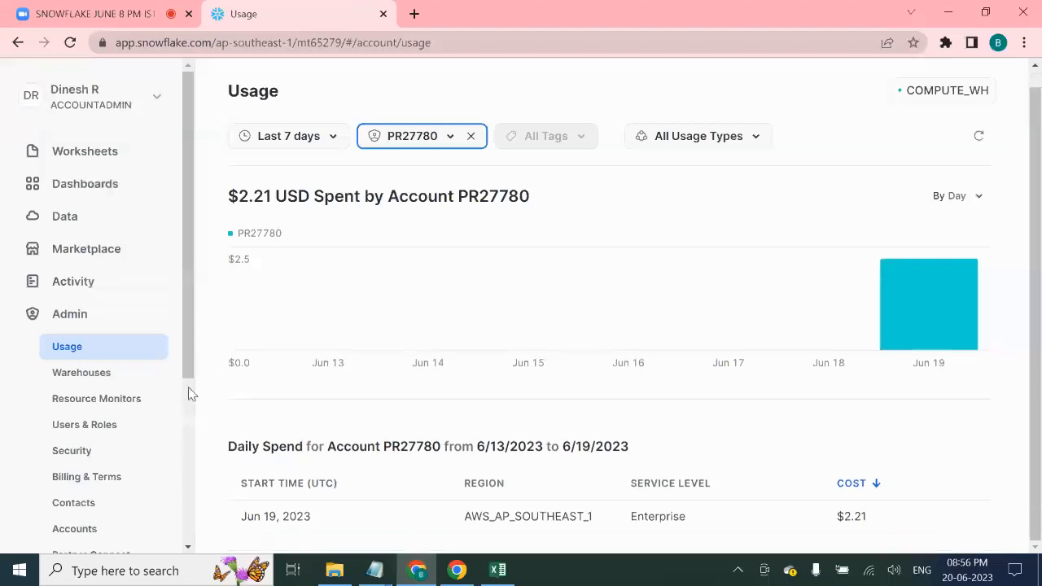
{"action": "scroll", "coordinate": [184, 395], "scroll_direction": "down", "scroll_amount": 3}
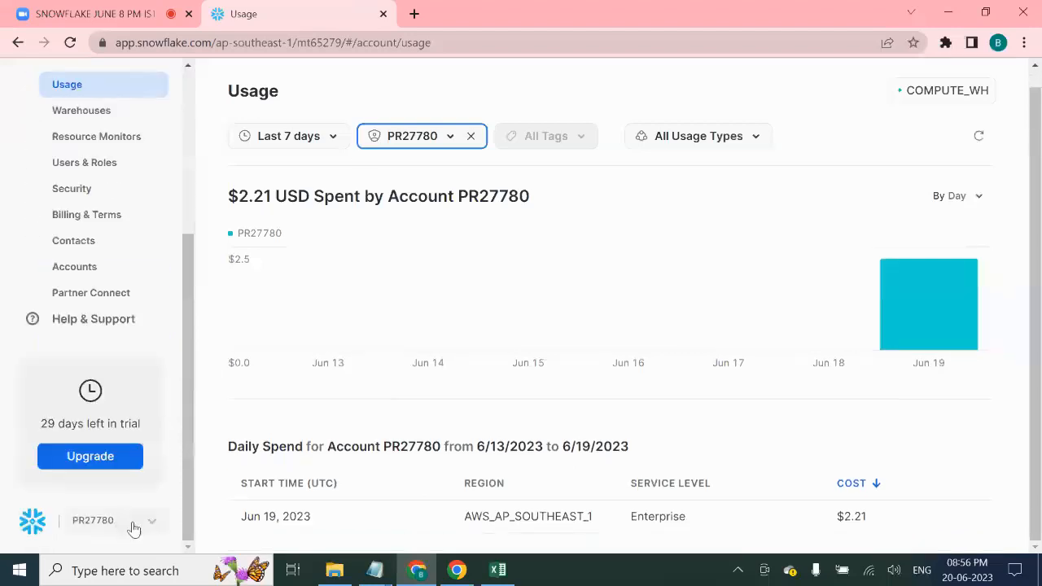
{"action": "left_click", "coordinate": [87, 321]}
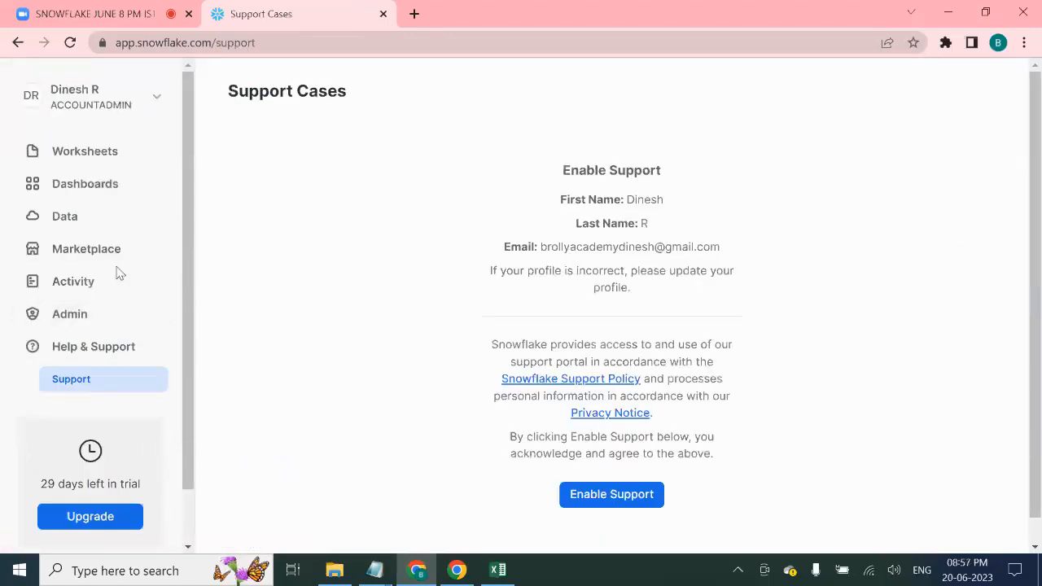
{"action": "left_click", "coordinate": [169, 96]}
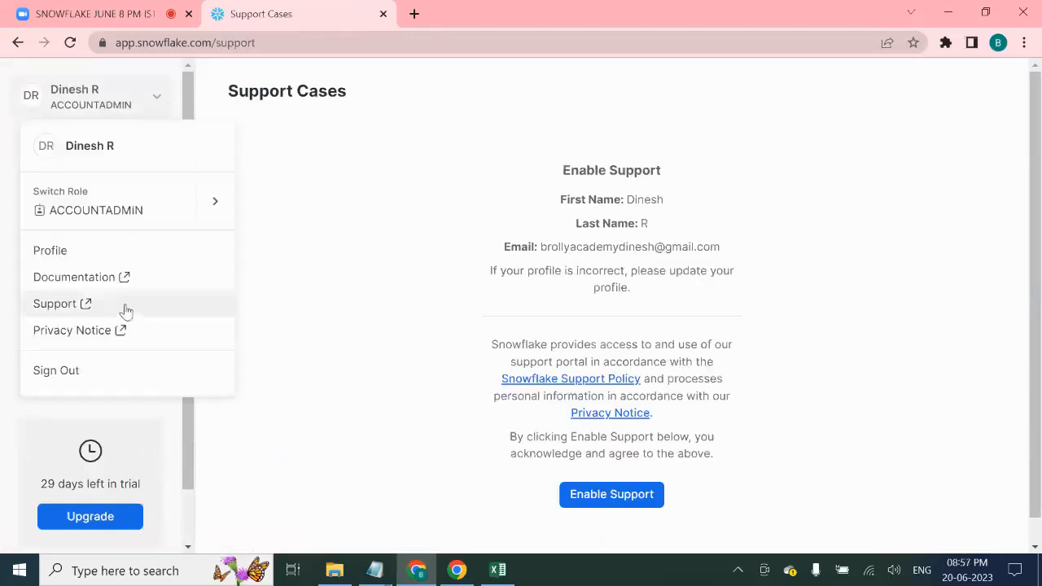
- Open the Snowflake documentation in a new tab and search for 'data types'
{"action": "left_click", "coordinate": [129, 278]}
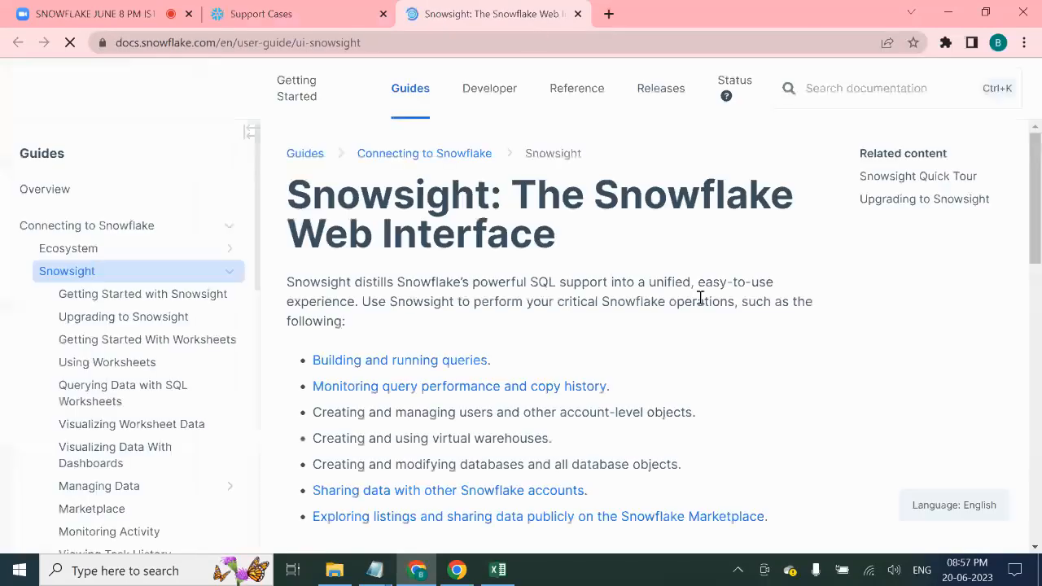
{"action": "left_click", "coordinate": [840, 95]}
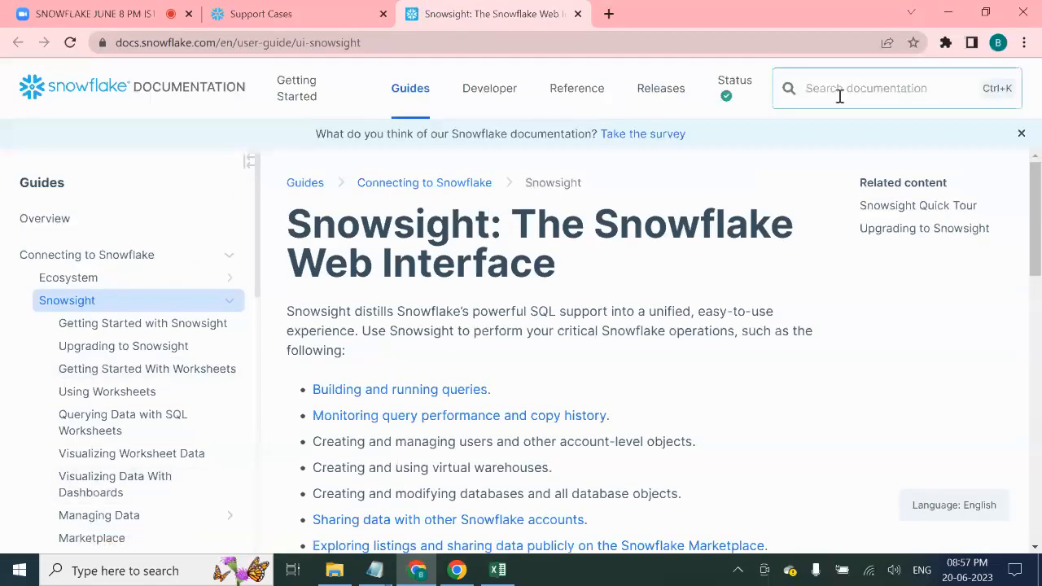
{"action": "type", "text": "data types"}
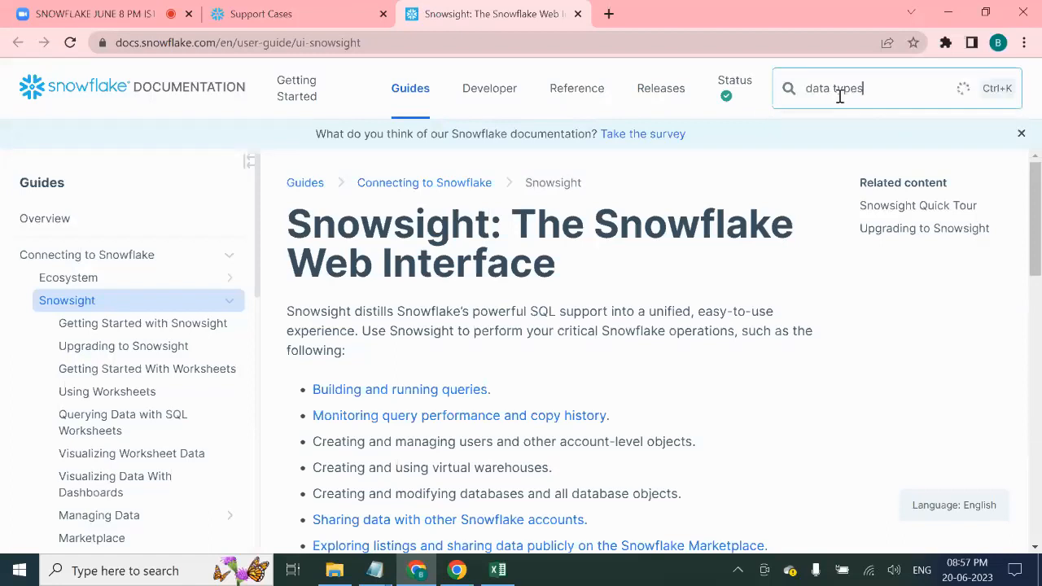
{"action": "key", "text": "Return"}
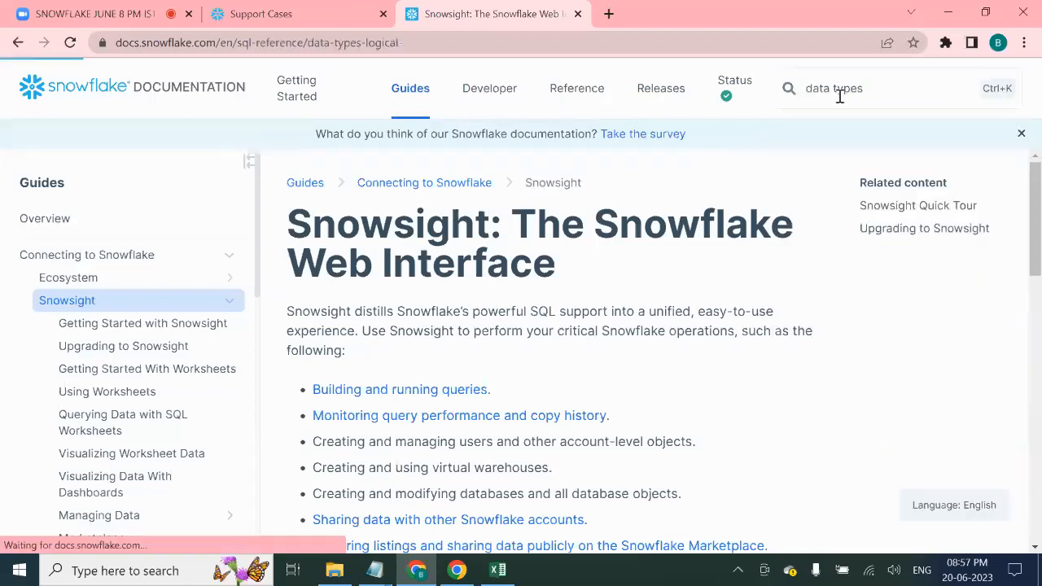
- Read through the Summary of Data Types reference page, then go back to the Zoom chat
{"action": "scroll", "coordinate": [661, 367], "scroll_direction": "down", "scroll_amount": 12}
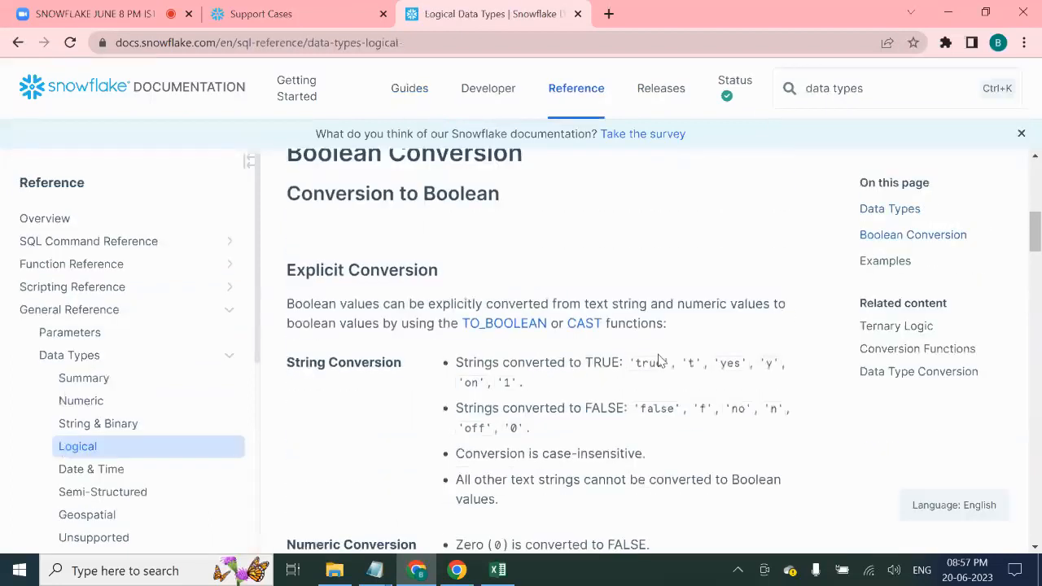
{"action": "scroll", "coordinate": [662, 368], "scroll_direction": "down", "scroll_amount": 1}
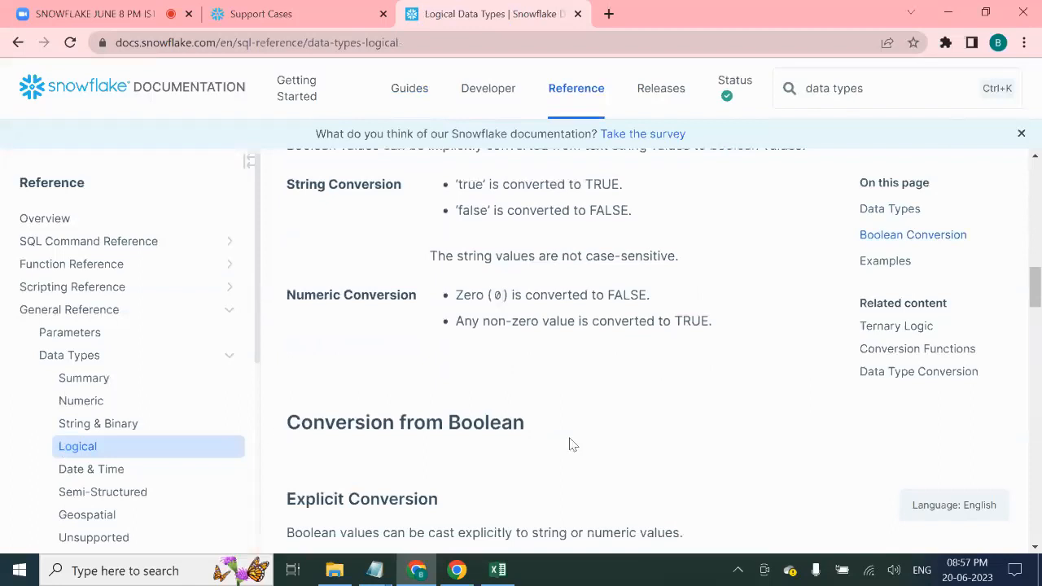
{"action": "left_click", "coordinate": [114, 376]}
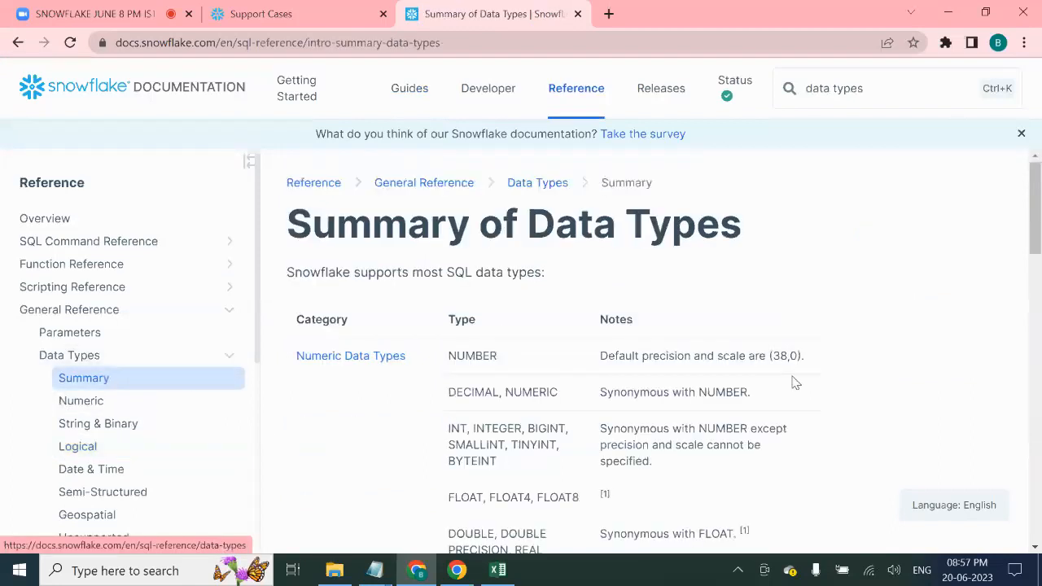
{"action": "scroll", "coordinate": [627, 354], "scroll_direction": "down", "scroll_amount": 5}
{"action": "scroll", "coordinate": [628, 350], "scroll_direction": "down", "scroll_amount": 5}
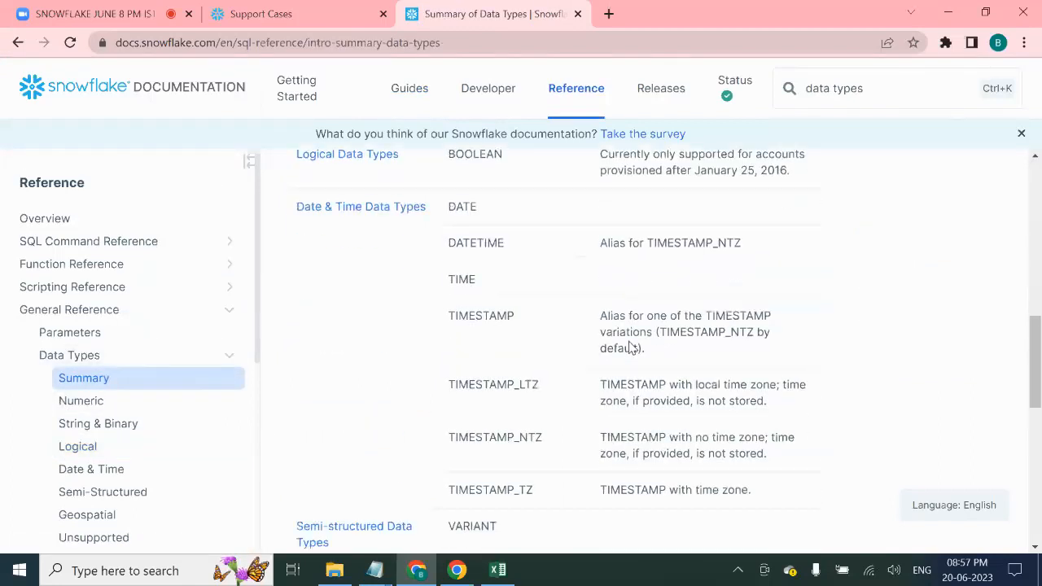
{"action": "scroll", "coordinate": [630, 348], "scroll_direction": "down", "scroll_amount": 5}
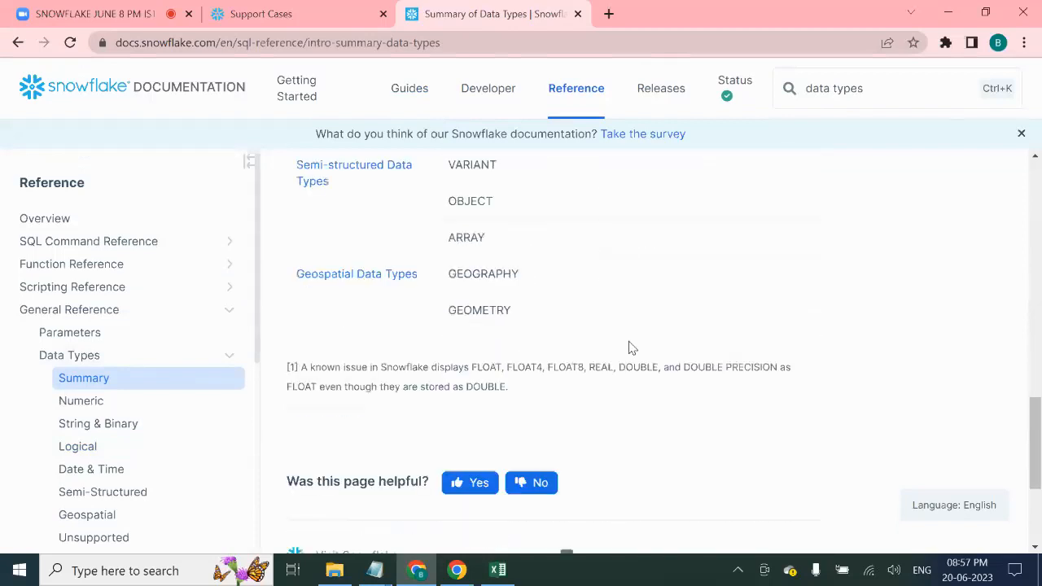
{"action": "scroll", "coordinate": [651, 367], "scroll_direction": "up", "scroll_amount": 4}
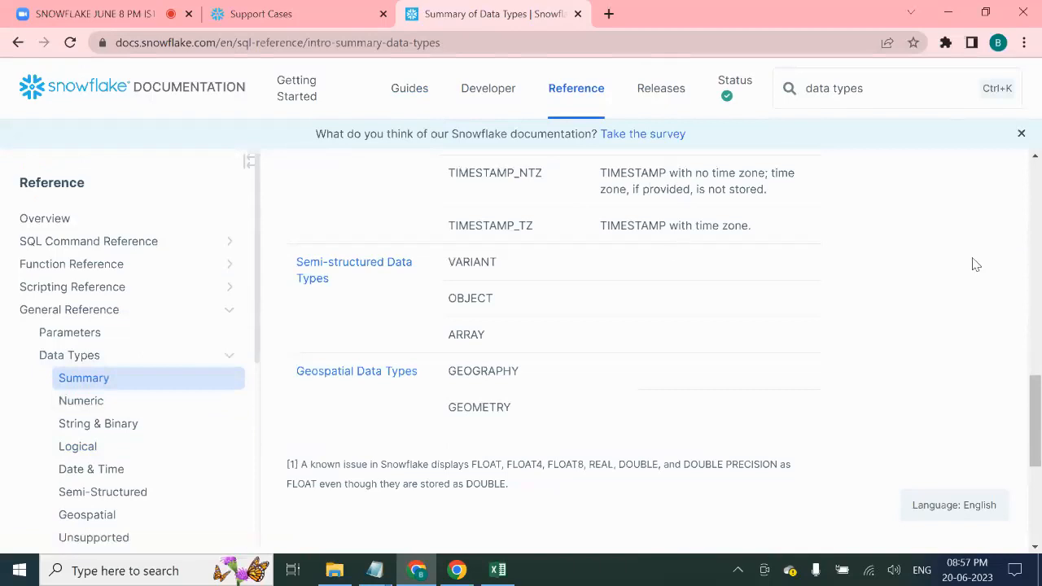
{"action": "scroll", "coordinate": [558, 346], "scroll_direction": "up", "scroll_amount": 10}
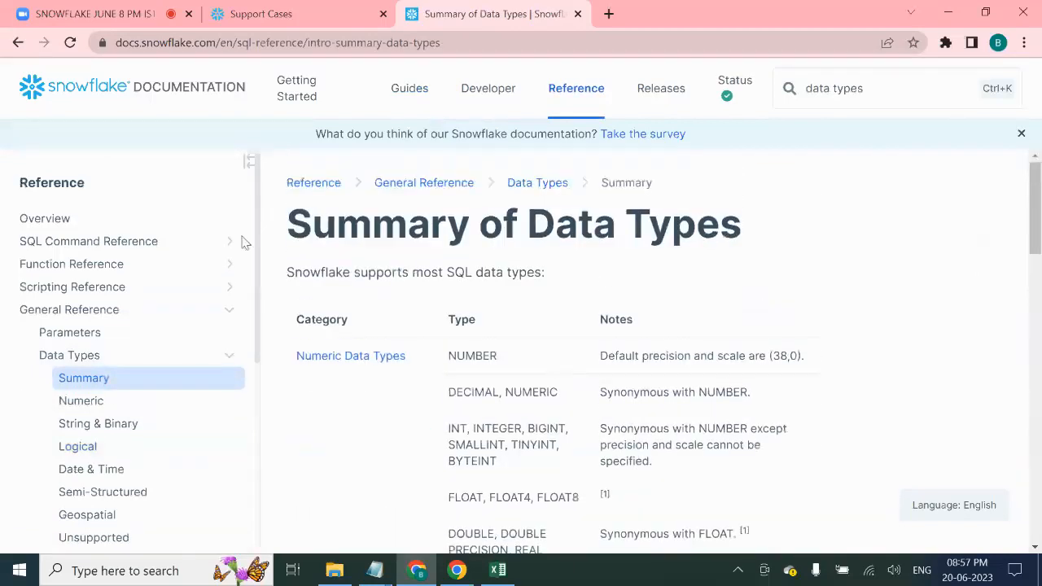
{"action": "left_click", "coordinate": [108, 6]}
{"action": "scroll", "coordinate": [985, 293], "scroll_direction": "up", "scroll_amount": 3}
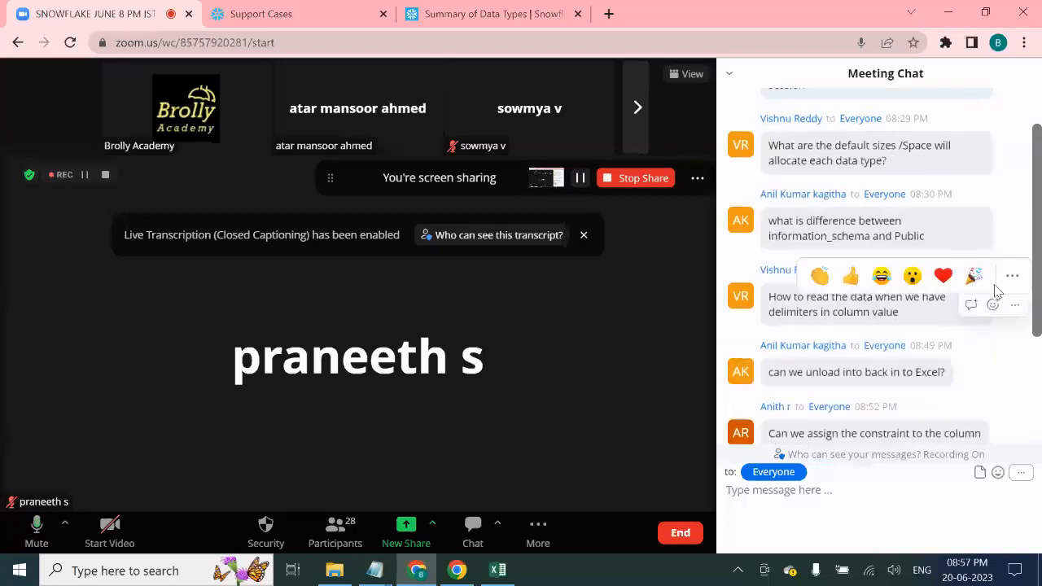
{"action": "scroll", "coordinate": [998, 292], "scroll_direction": "up", "scroll_amount": 2}
{"action": "scroll", "coordinate": [1041, 275], "scroll_direction": "down", "scroll_amount": 2}
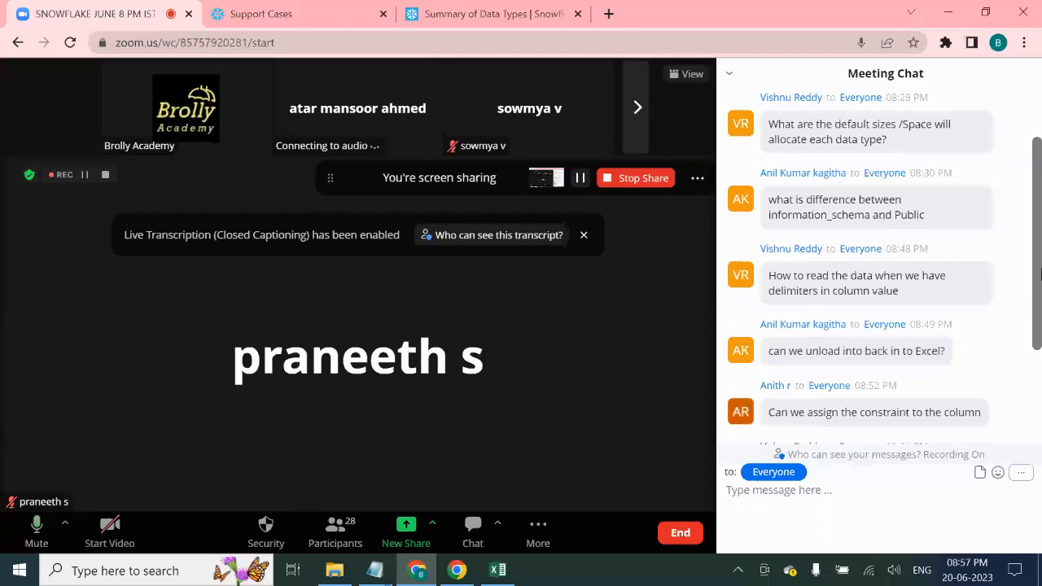
{"action": "scroll", "coordinate": [1041, 290], "scroll_direction": "down", "scroll_amount": 2}
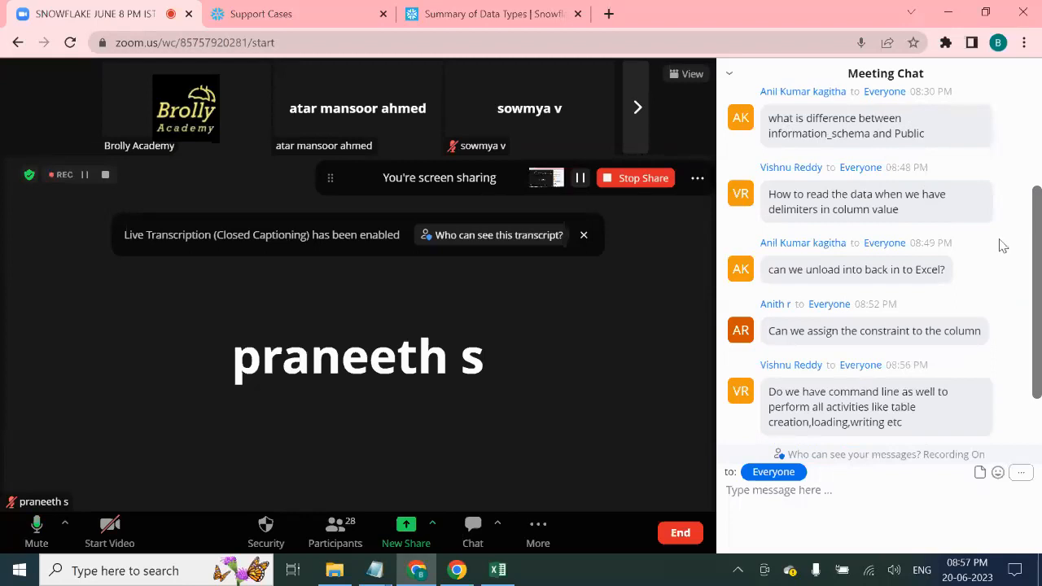
{"action": "scroll", "coordinate": [1019, 274], "scroll_direction": "down", "scroll_amount": 1}
{"action": "scroll", "coordinate": [1023, 276], "scroll_direction": "up", "scroll_amount": 1}
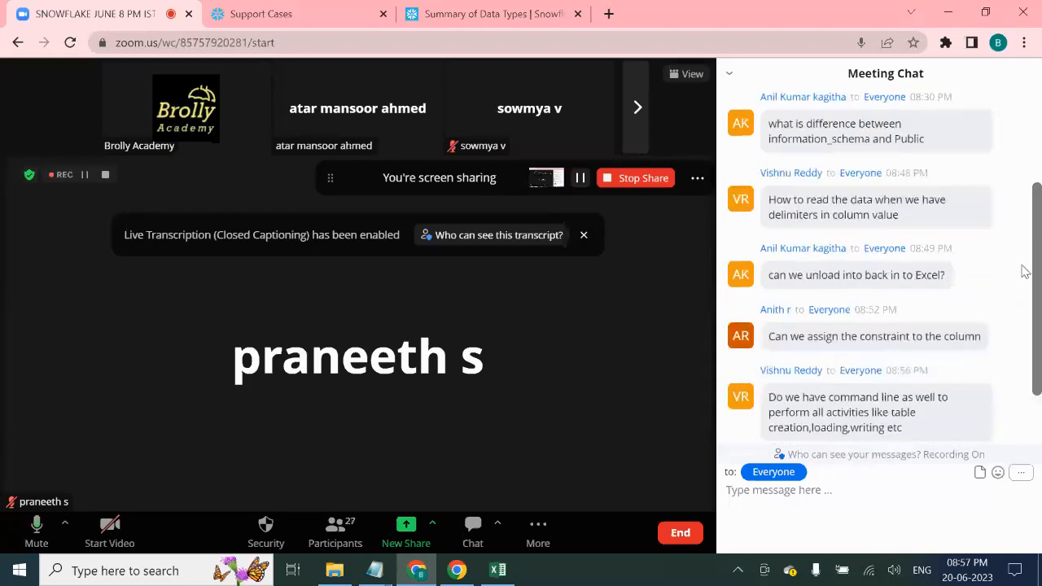
{"action": "scroll", "coordinate": [1025, 271], "scroll_direction": "down", "scroll_amount": 1}
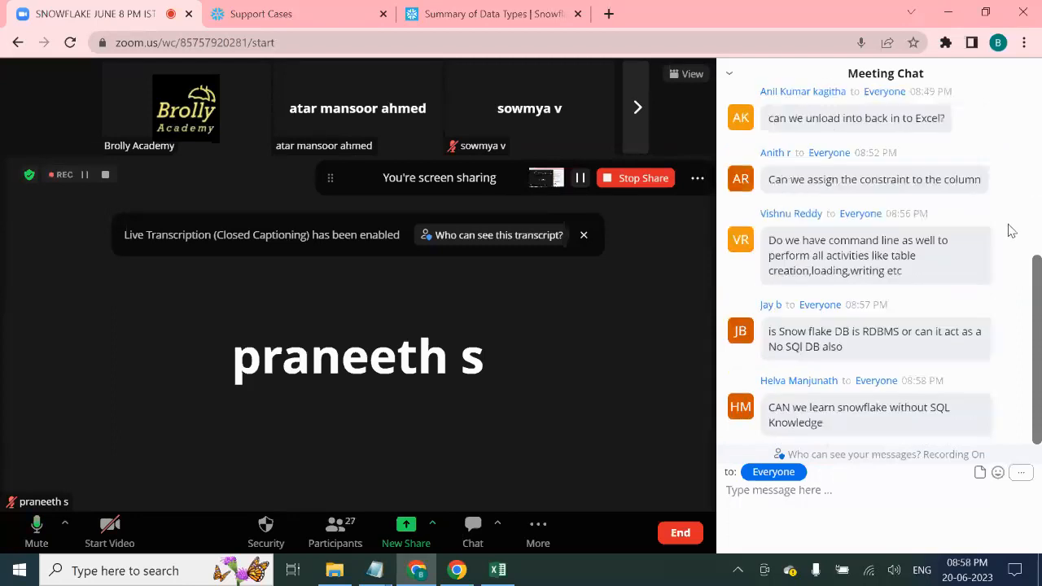
{"action": "scroll", "coordinate": [1008, 230], "scroll_direction": "up", "scroll_amount": 2}
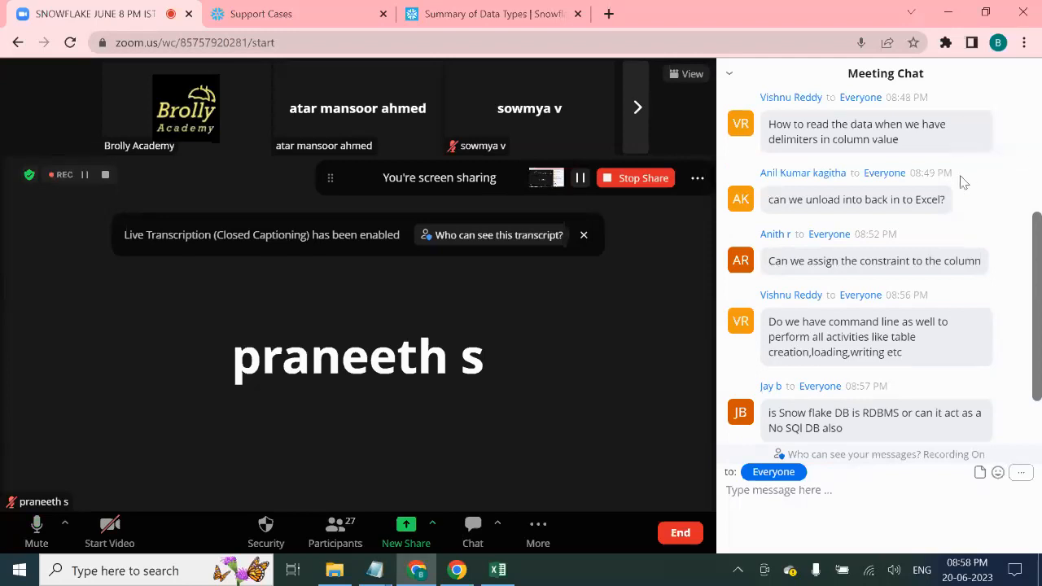
{"action": "scroll", "coordinate": [969, 192], "scroll_direction": "up", "scroll_amount": 2}
{"action": "mouse_move", "coordinate": [991, 218]}
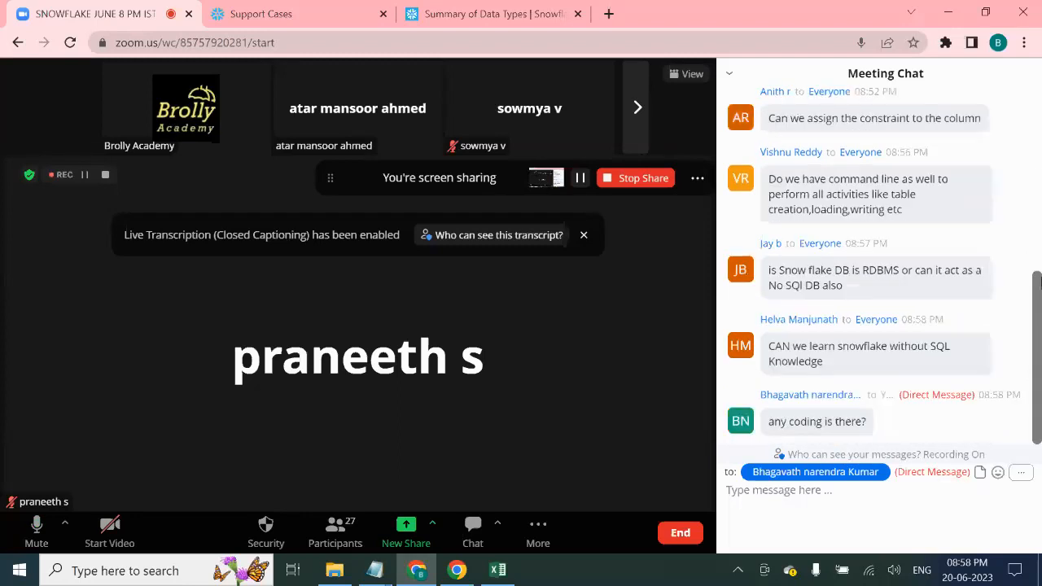
{"action": "scroll", "coordinate": [1038, 281], "scroll_direction": "up", "scroll_amount": 5}
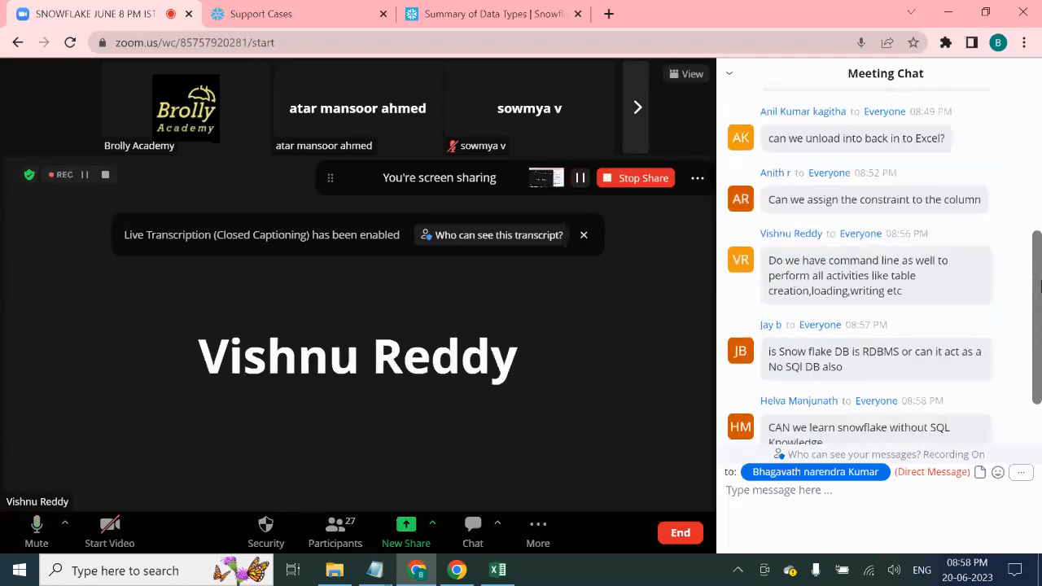
{"action": "scroll", "coordinate": [1041, 280], "scroll_direction": "up", "scroll_amount": 5}
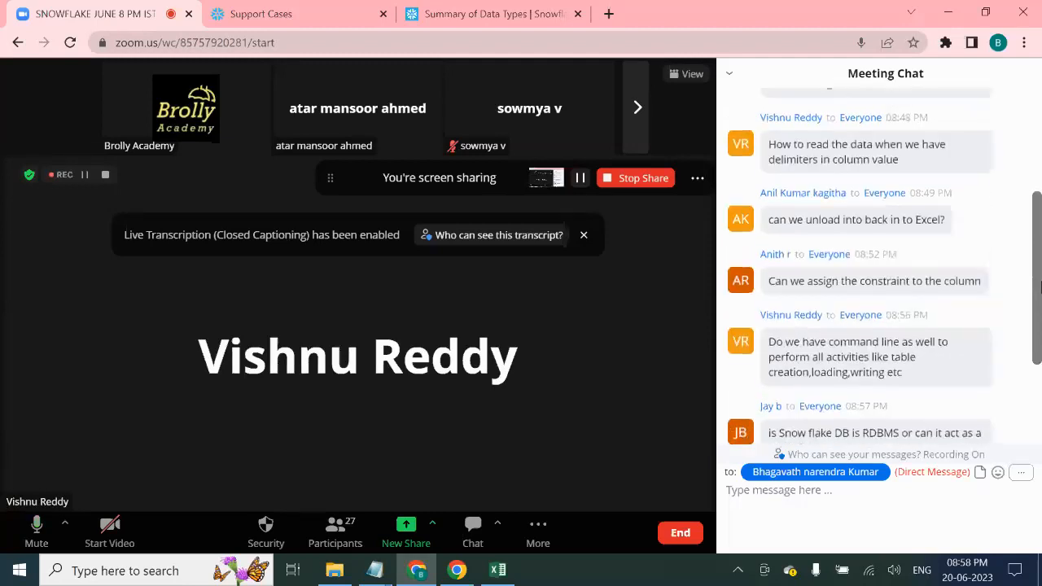
{"action": "scroll", "coordinate": [1040, 285], "scroll_direction": "up", "scroll_amount": 3}
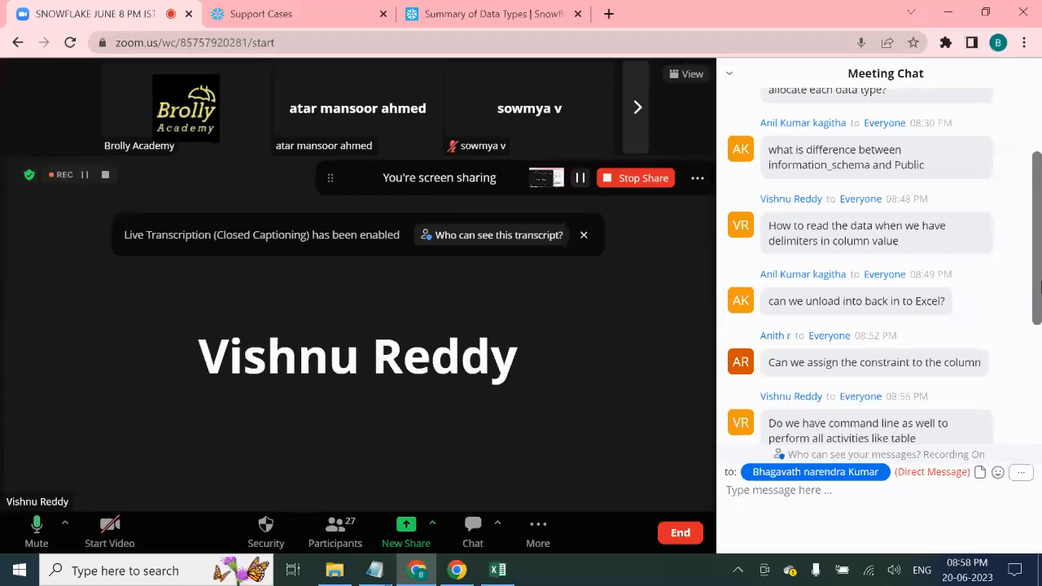
{"action": "scroll", "coordinate": [1040, 285], "scroll_direction": "down", "scroll_amount": 2}
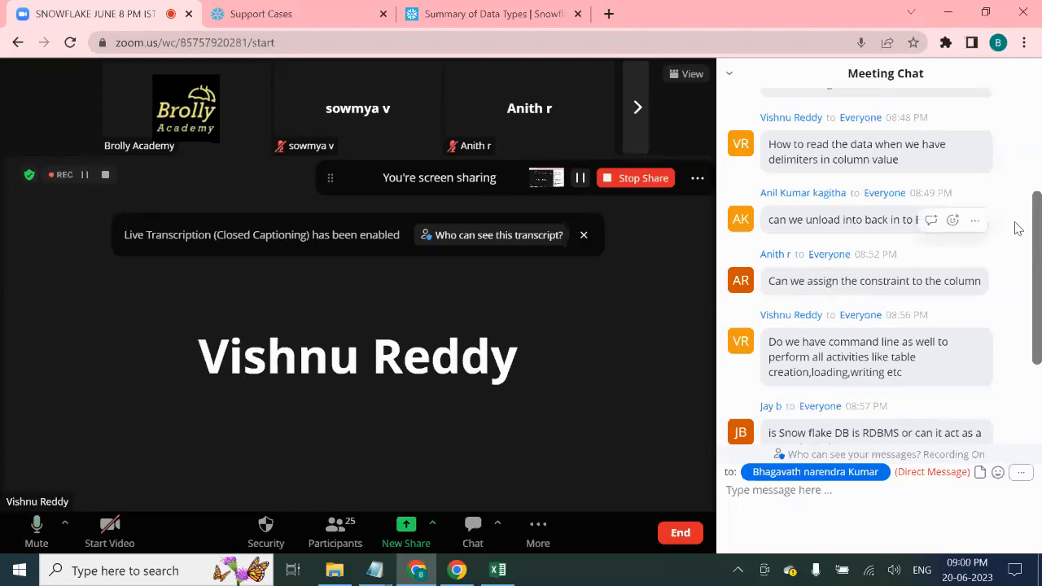
{"action": "scroll", "coordinate": [1017, 235], "scroll_direction": "down", "scroll_amount": 2}
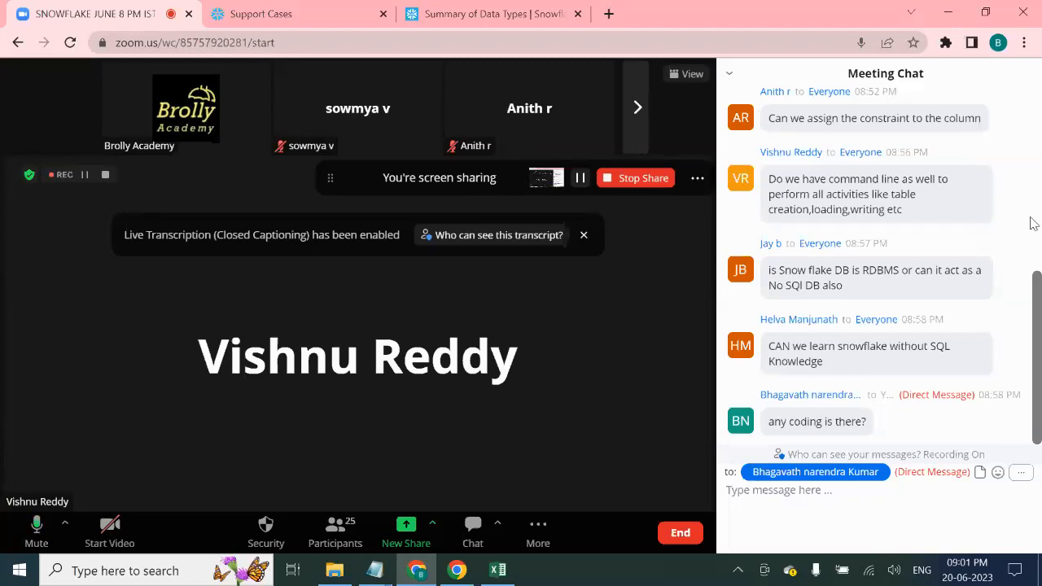
- Close the account menu on the Support tab, open the Databases page, then return to Zoom
{"action": "left_click", "coordinate": [269, 14]}
{"action": "left_click", "coordinate": [470, 14]}
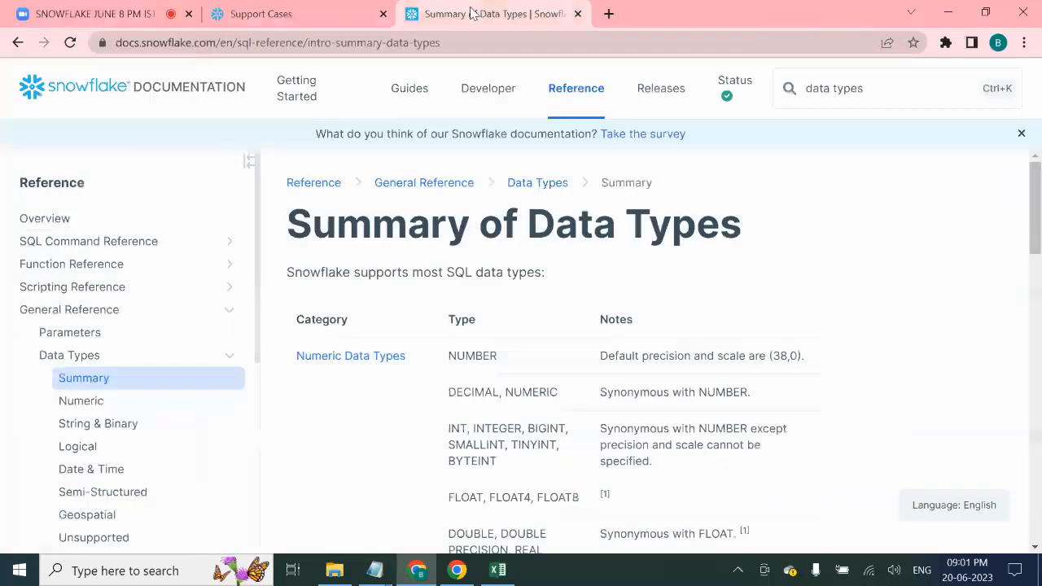
{"action": "left_click", "coordinate": [333, 10]}
{"action": "left_click", "coordinate": [360, 282]}
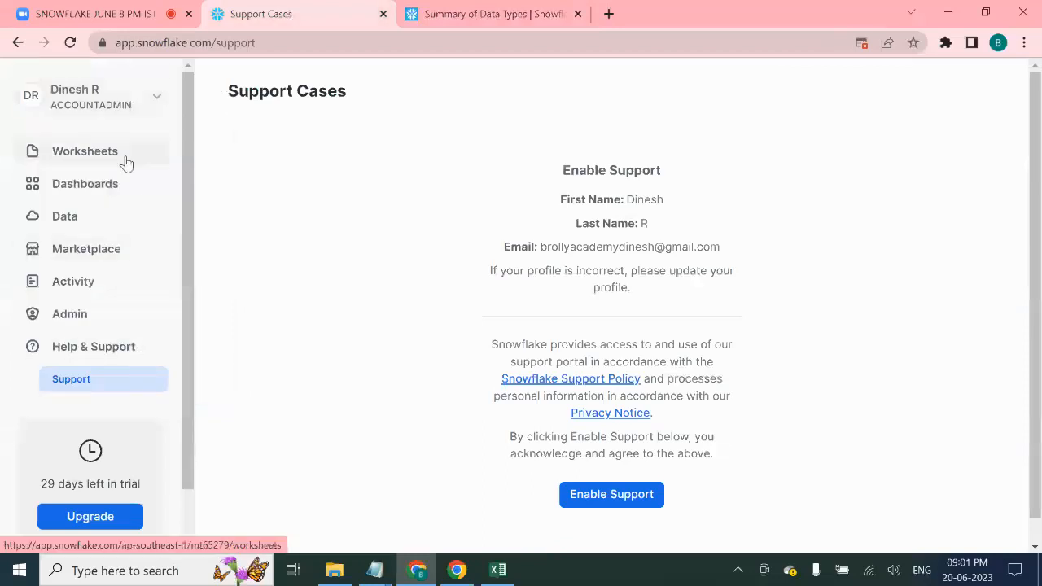
{"action": "left_click", "coordinate": [111, 226]}
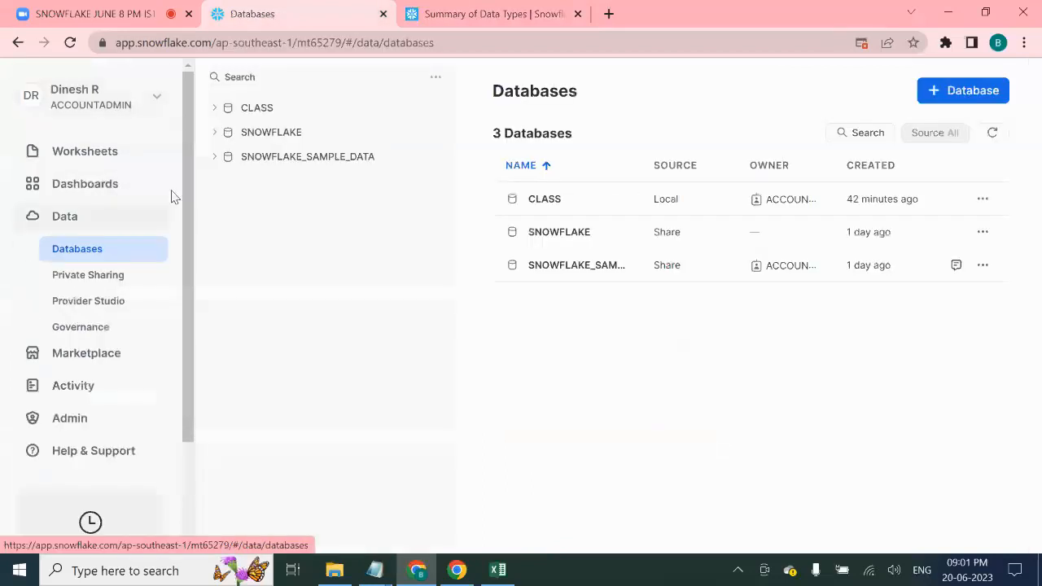
{"action": "left_click", "coordinate": [458, 6]}
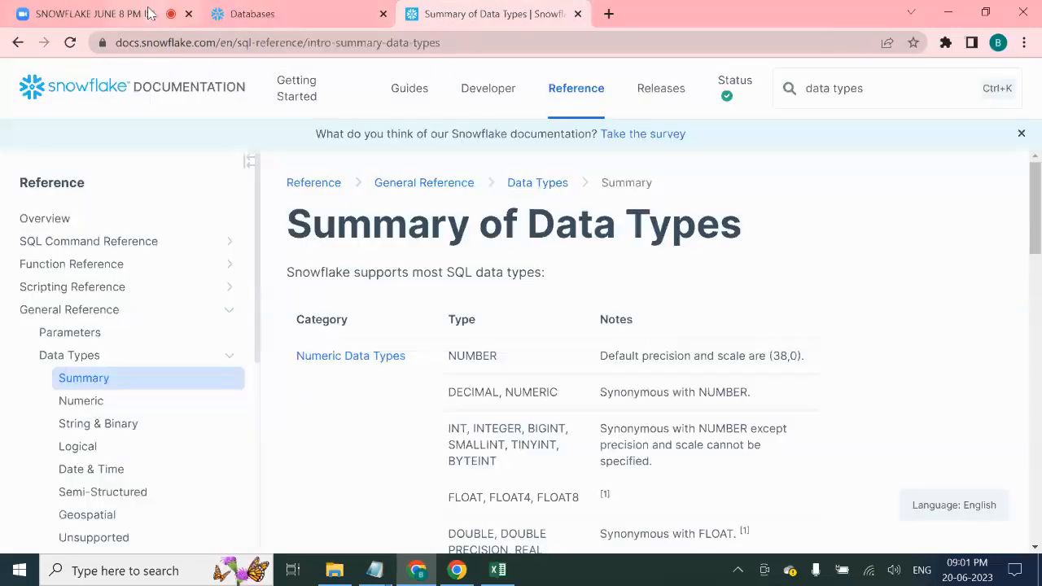
{"action": "left_click", "coordinate": [94, 13]}
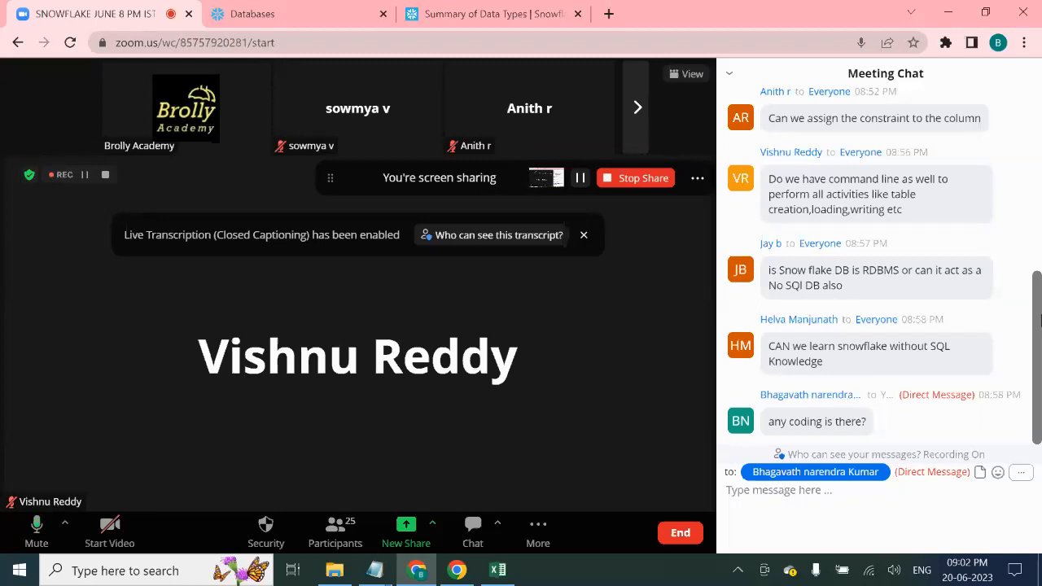
{"action": "mouse_move", "coordinate": [907, 299]}
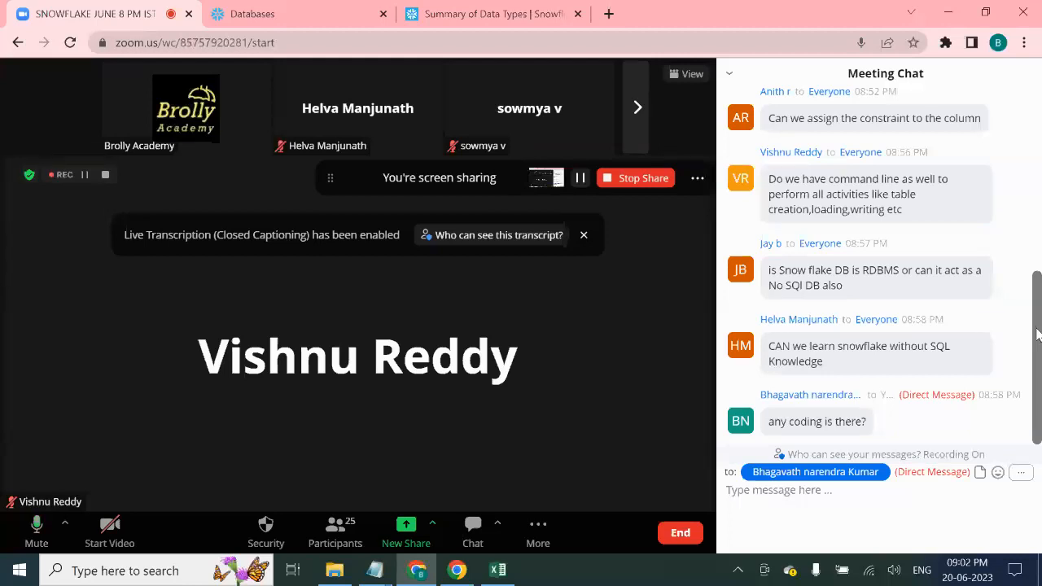
{"action": "left_click", "coordinate": [1038, 334]}
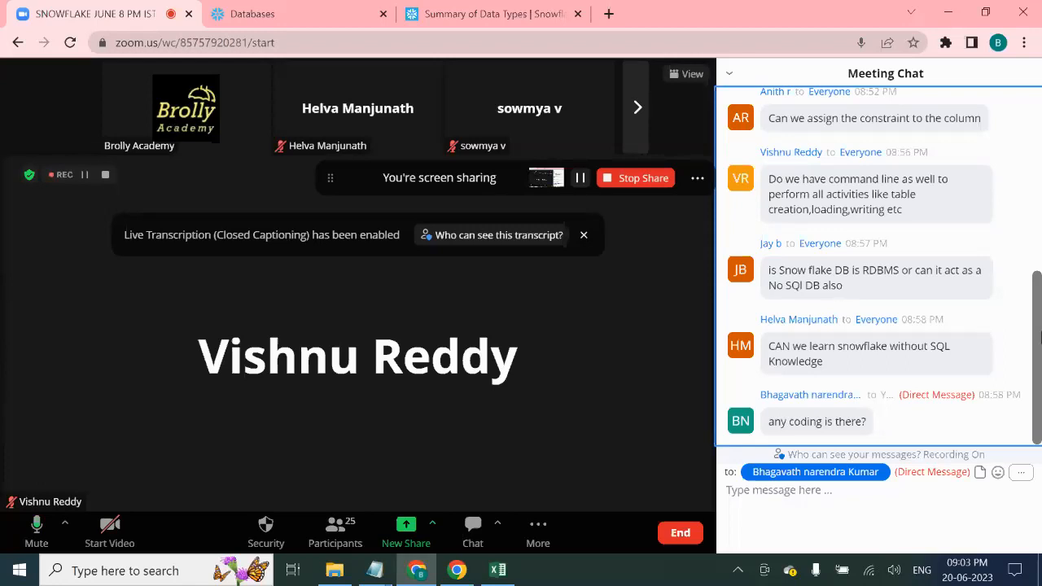
{"action": "right_click", "coordinate": [1040, 335]}
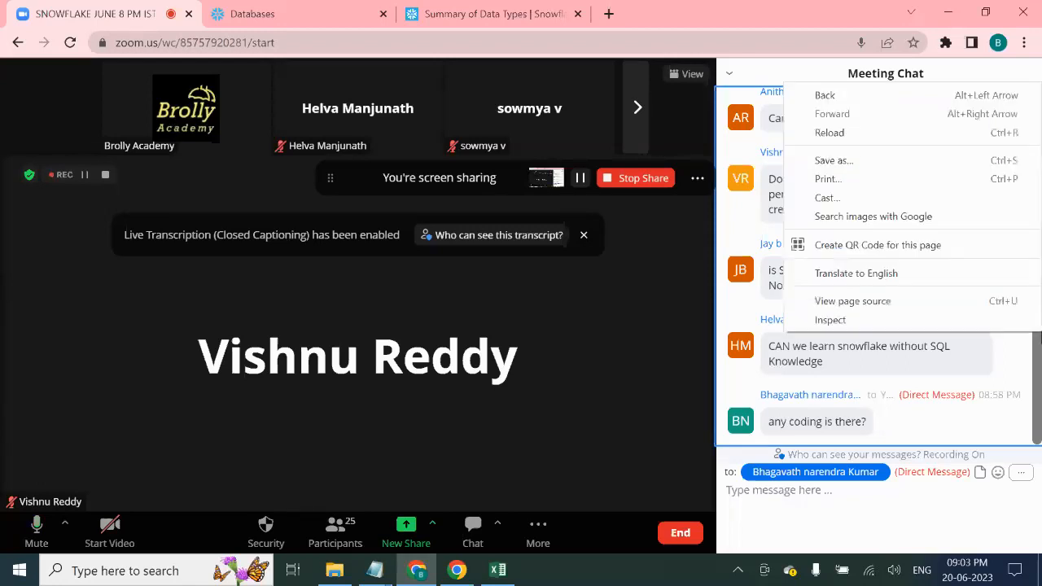
{"action": "left_click", "coordinate": [1039, 363]}
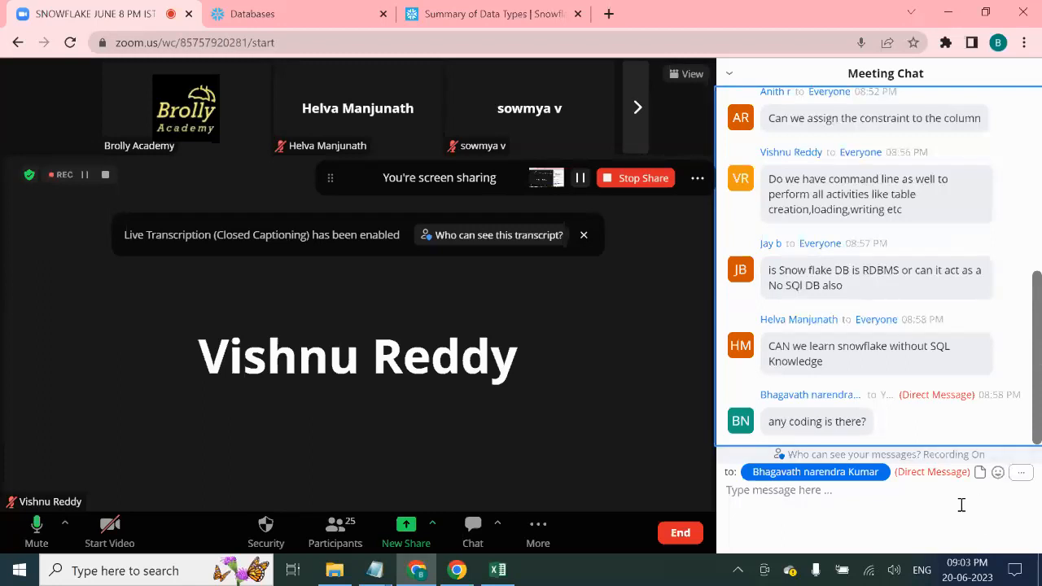
- Dismiss the Live Transcription banner, show Snowflake's Worksheets list of recent SQL worksheets, then return to Zoom
{"action": "left_click", "coordinate": [583, 236]}
{"action": "left_click", "coordinate": [303, 6]}
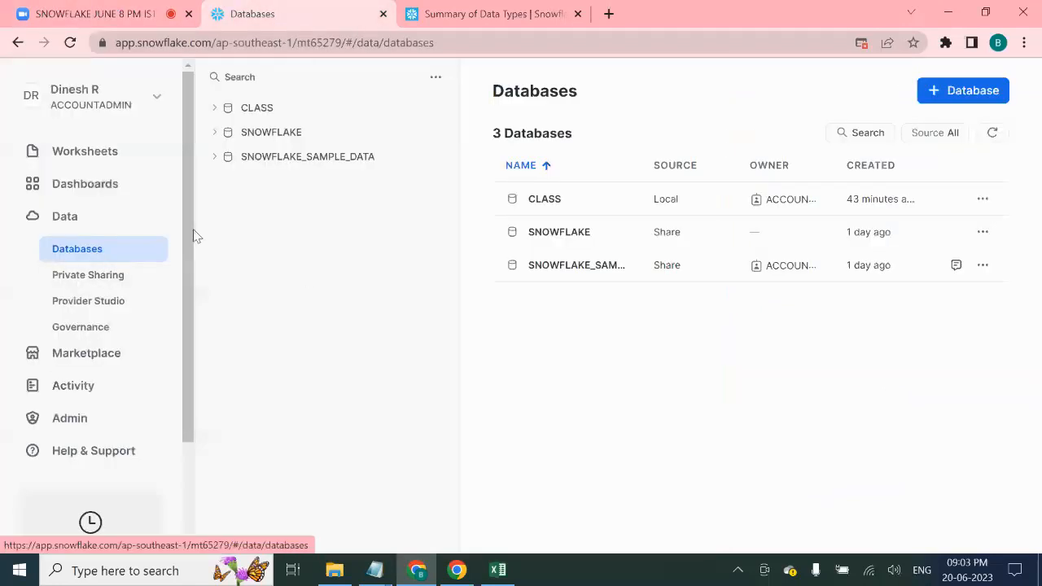
{"action": "left_click", "coordinate": [98, 163]}
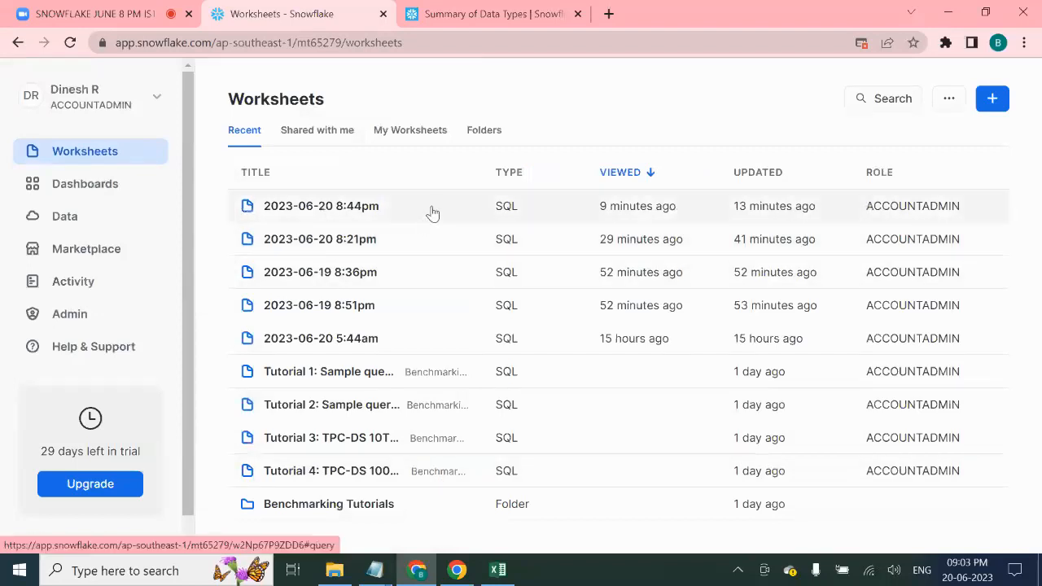
{"action": "left_click", "coordinate": [449, 44]}
{"action": "left_click", "coordinate": [438, 11]}
{"action": "left_click", "coordinate": [318, 10]}
{"action": "left_click", "coordinate": [165, 9]}
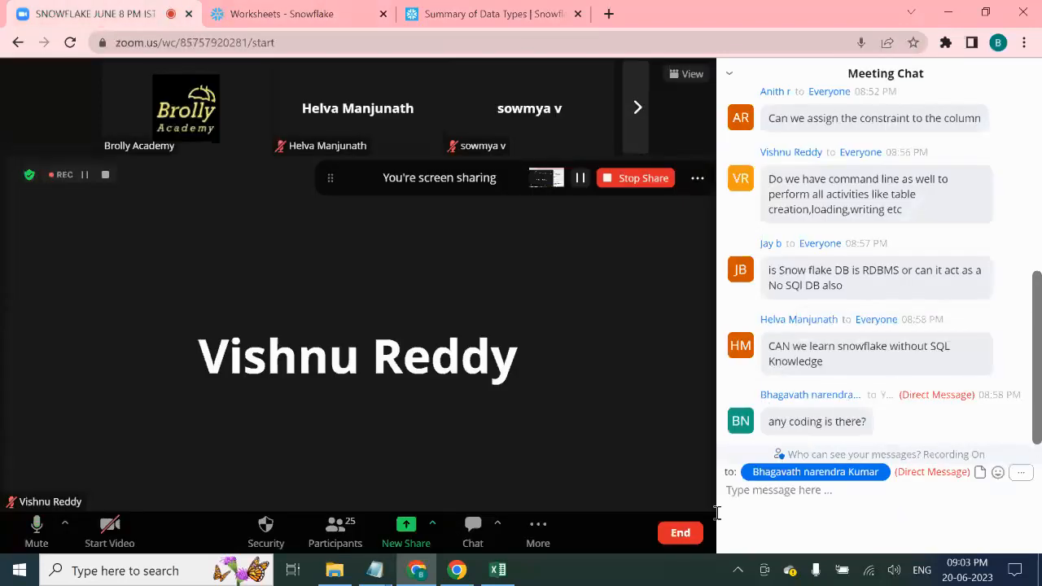
- Close 1_EMP_7.csv in Excel without saving, then bring up the End Meeting for All / Leave Meeting choice
{"action": "left_click", "coordinate": [499, 572]}
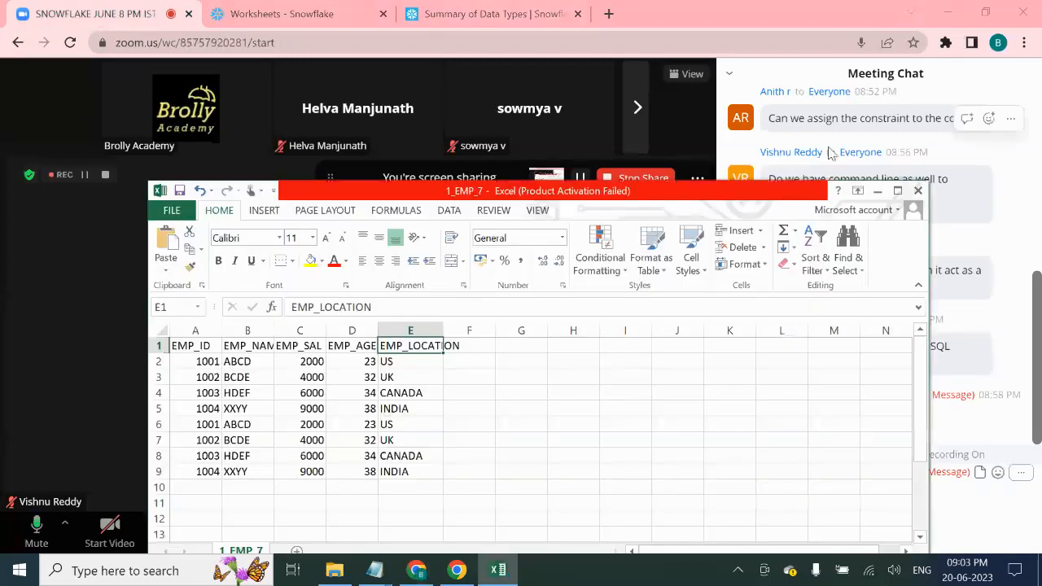
{"action": "left_click", "coordinate": [918, 191]}
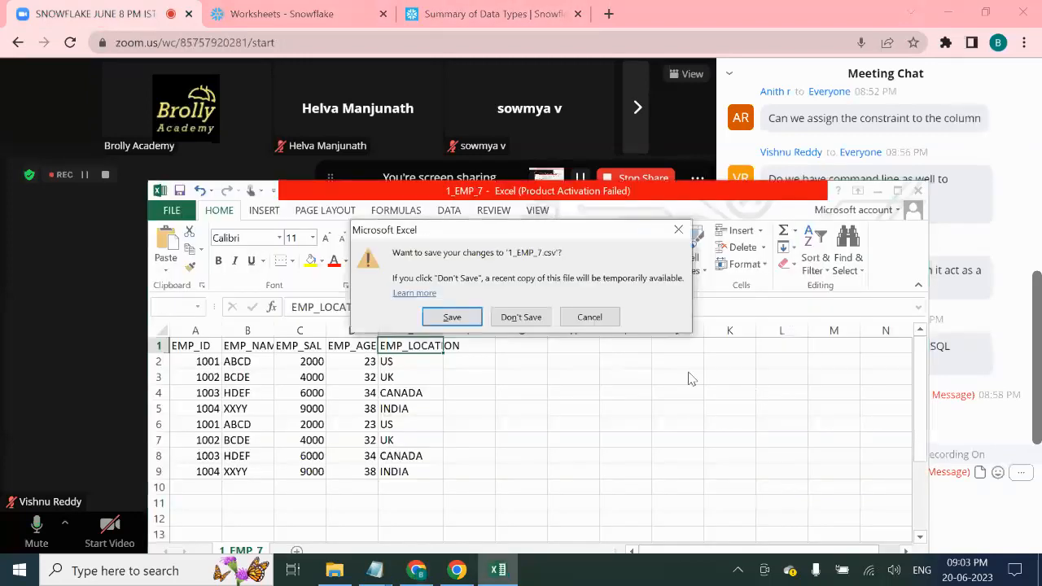
{"action": "left_click", "coordinate": [522, 318]}
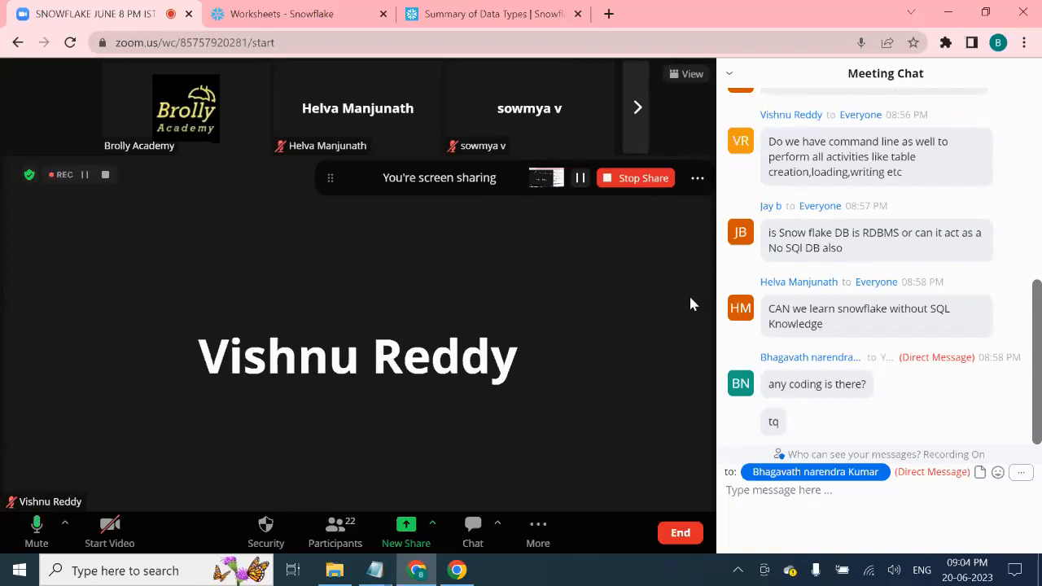
{"action": "left_click", "coordinate": [677, 534]}
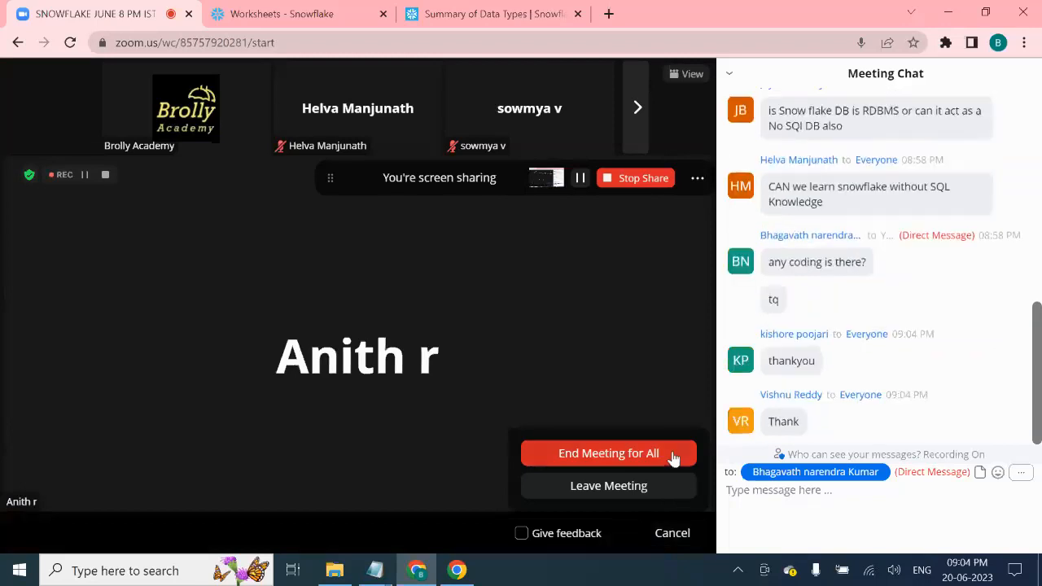